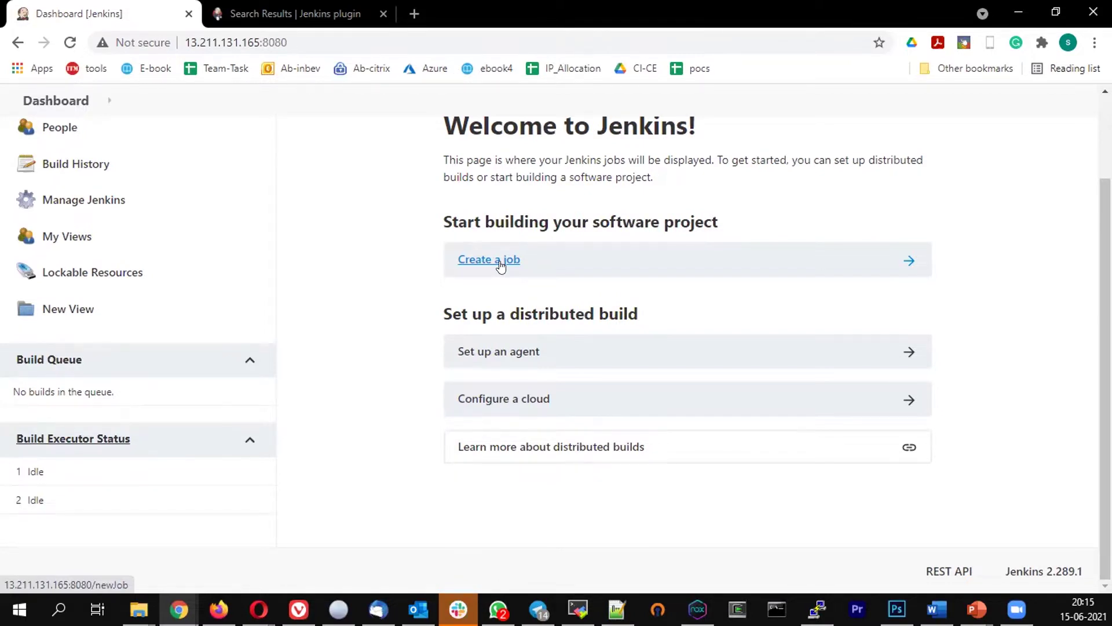
Create a new Freestyle project job named test
{"action": "left_click", "coordinate": [501, 263]}
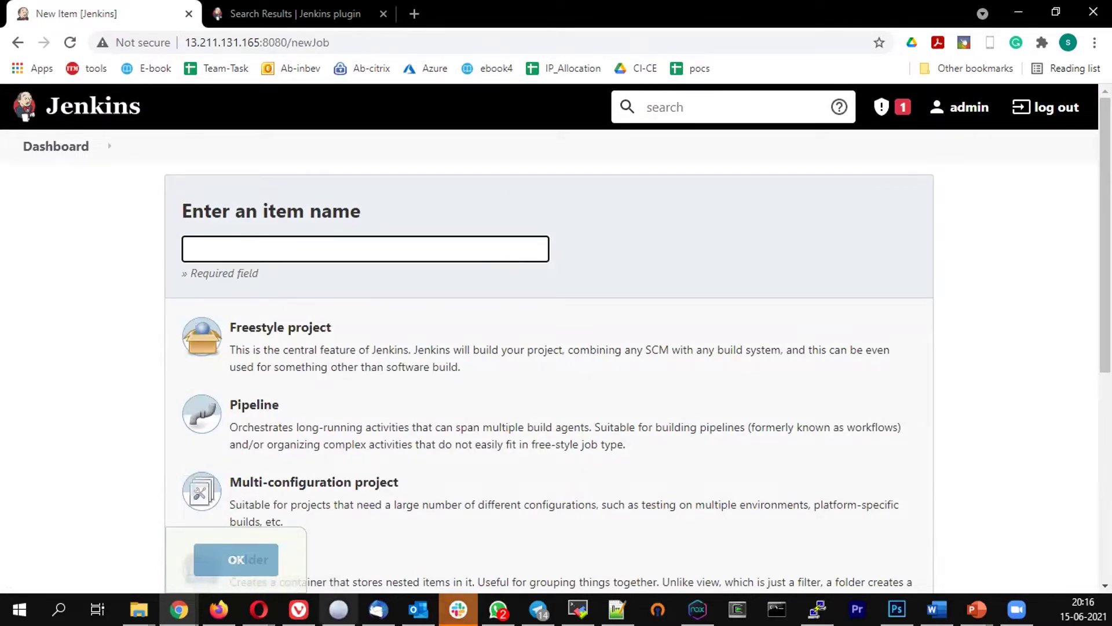
{"action": "scroll", "coordinate": [368, 294], "scroll_direction": "down", "scroll_amount": 1}
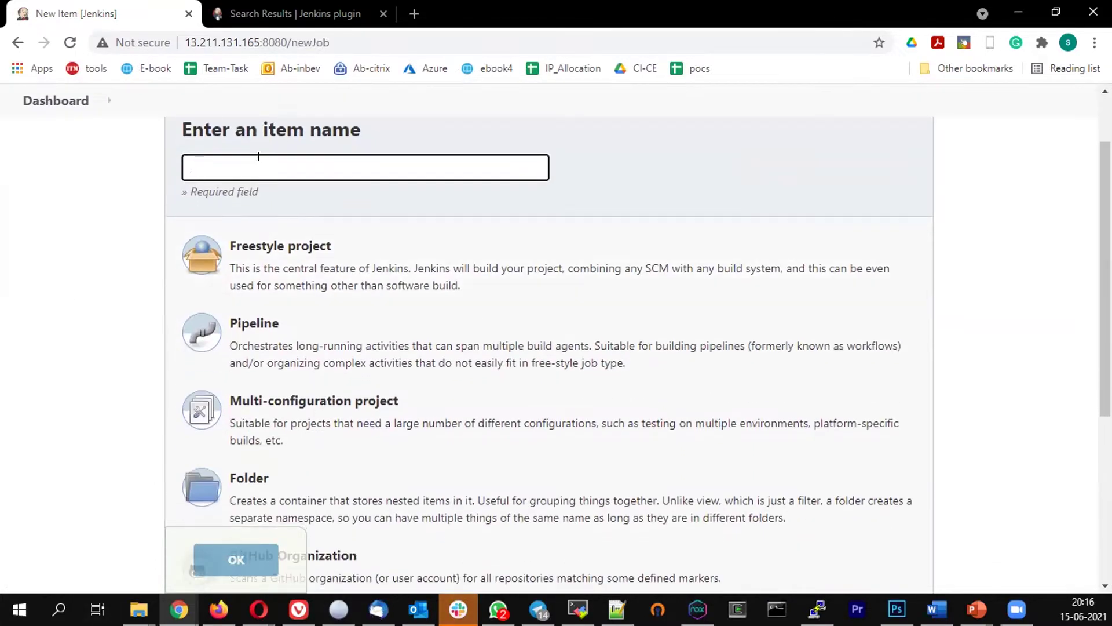
{"action": "left_click", "coordinate": [256, 165]}
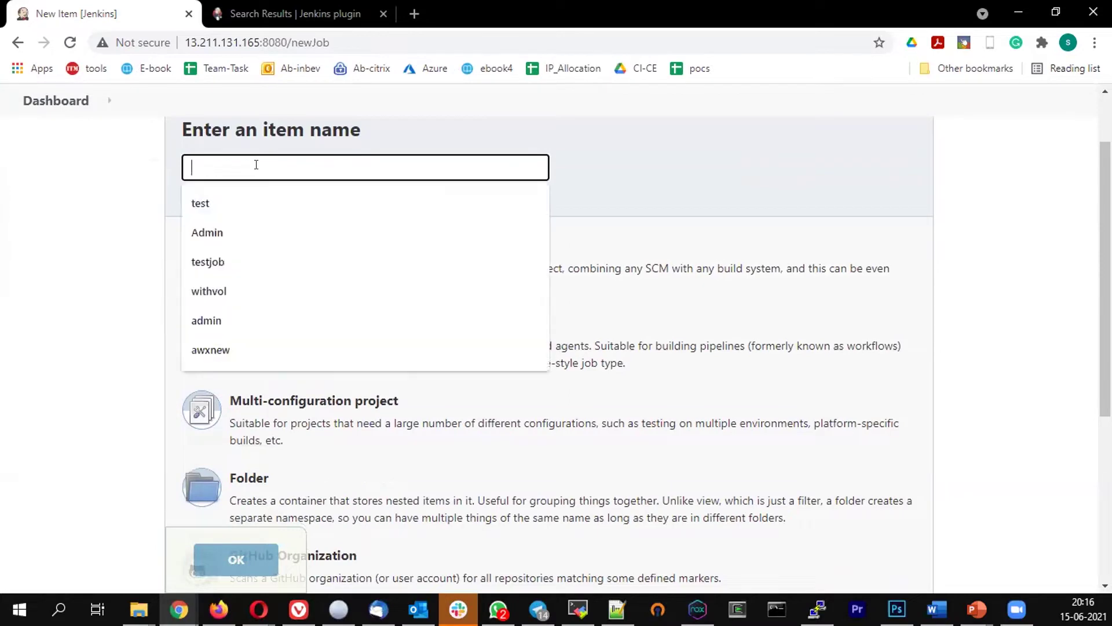
{"action": "left_click", "coordinate": [210, 200]}
{"action": "scroll", "coordinate": [53, 345], "scroll_direction": "down", "scroll_amount": 1}
{"action": "scroll", "coordinate": [53, 345], "scroll_direction": "down", "scroll_amount": 3}
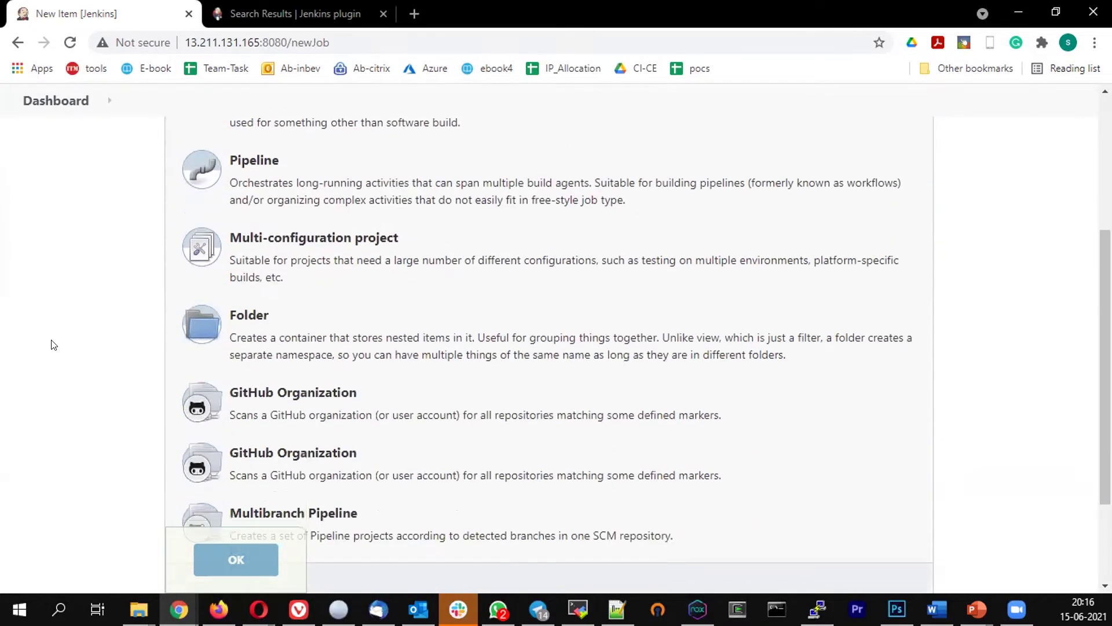
{"action": "scroll", "coordinate": [53, 345], "scroll_direction": "up", "scroll_amount": 5}
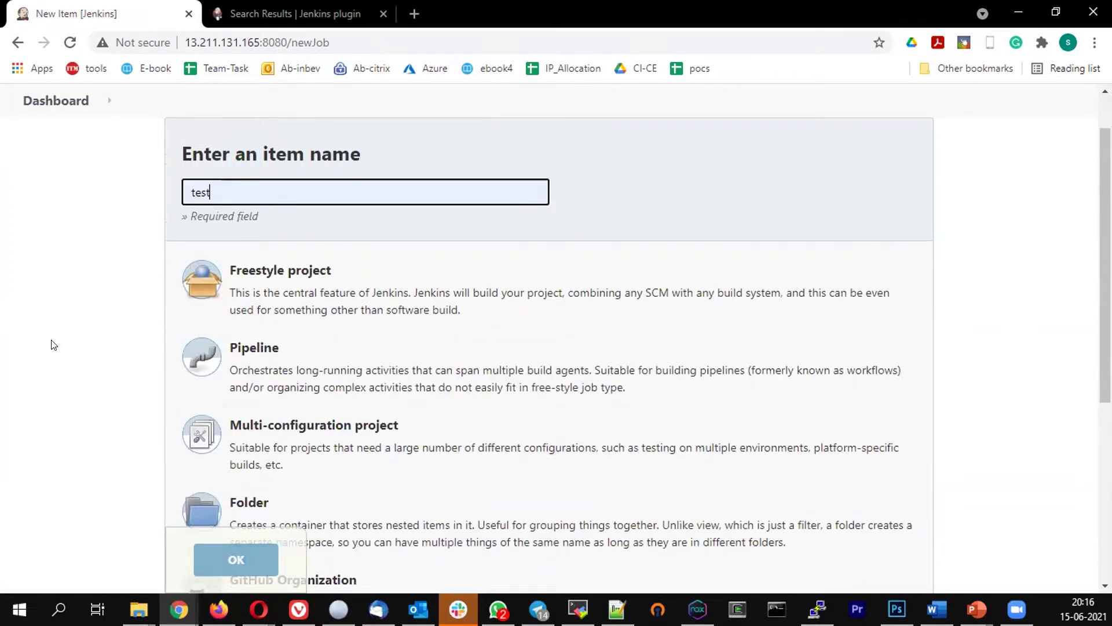
{"action": "scroll", "coordinate": [54, 344], "scroll_direction": "down", "scroll_amount": 1}
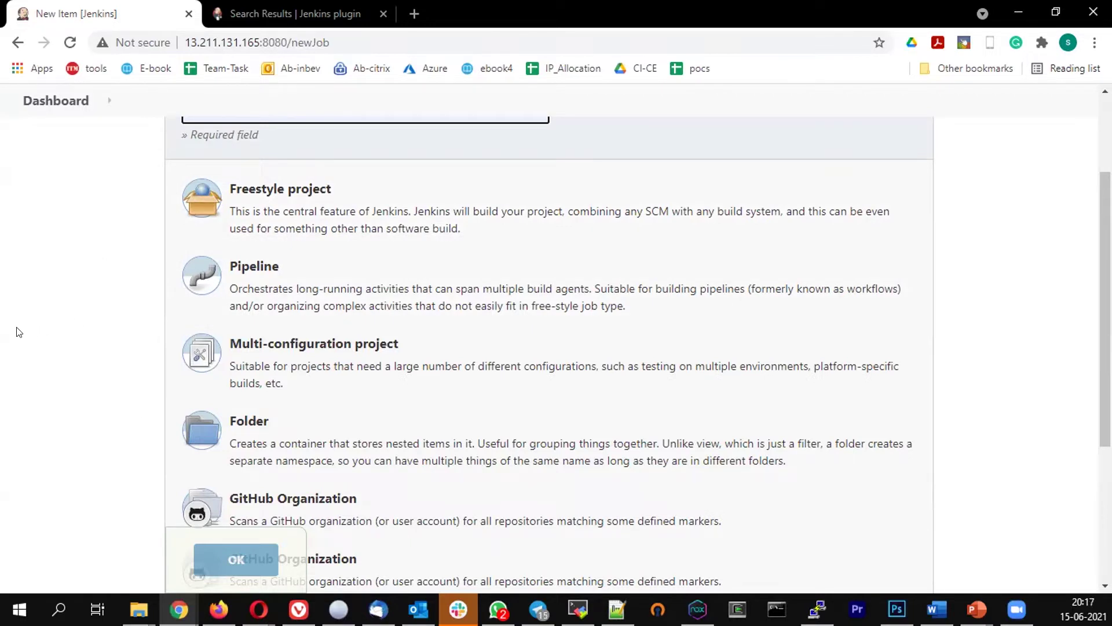
{"action": "scroll", "coordinate": [18, 332], "scroll_direction": "down", "scroll_amount": 3}
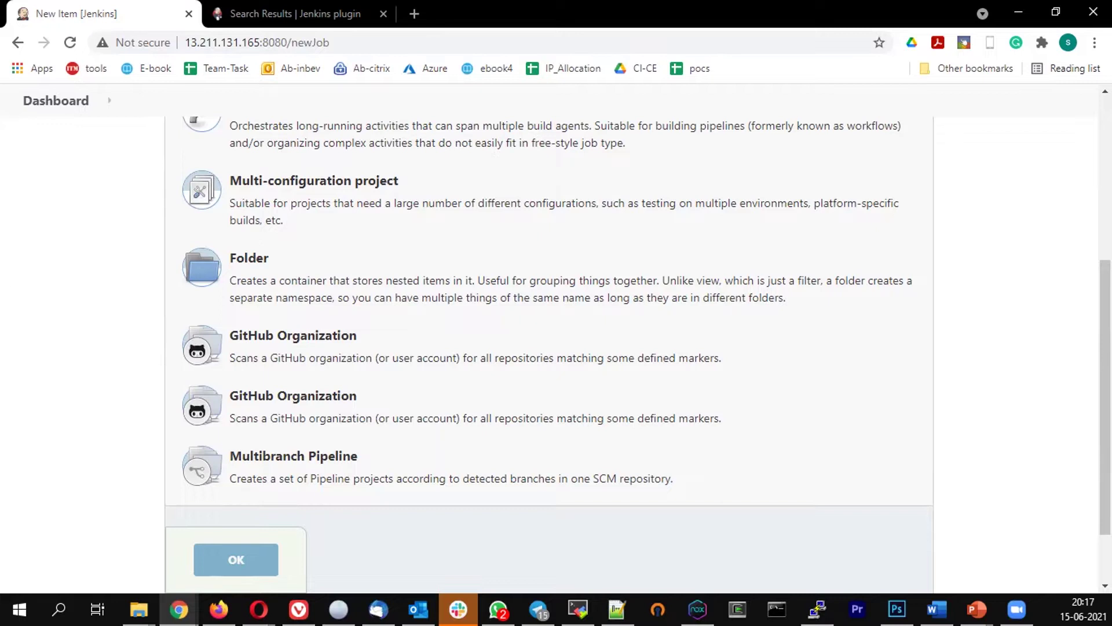
{"action": "scroll", "coordinate": [376, 296], "scroll_direction": "up", "scroll_amount": 5}
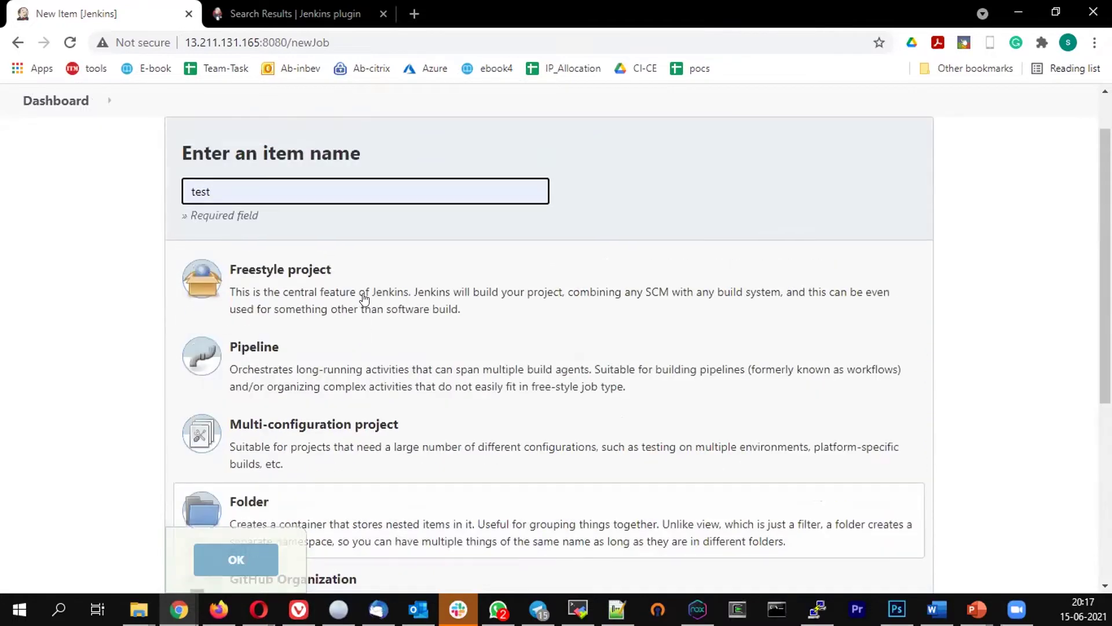
{"action": "left_click", "coordinate": [295, 303]}
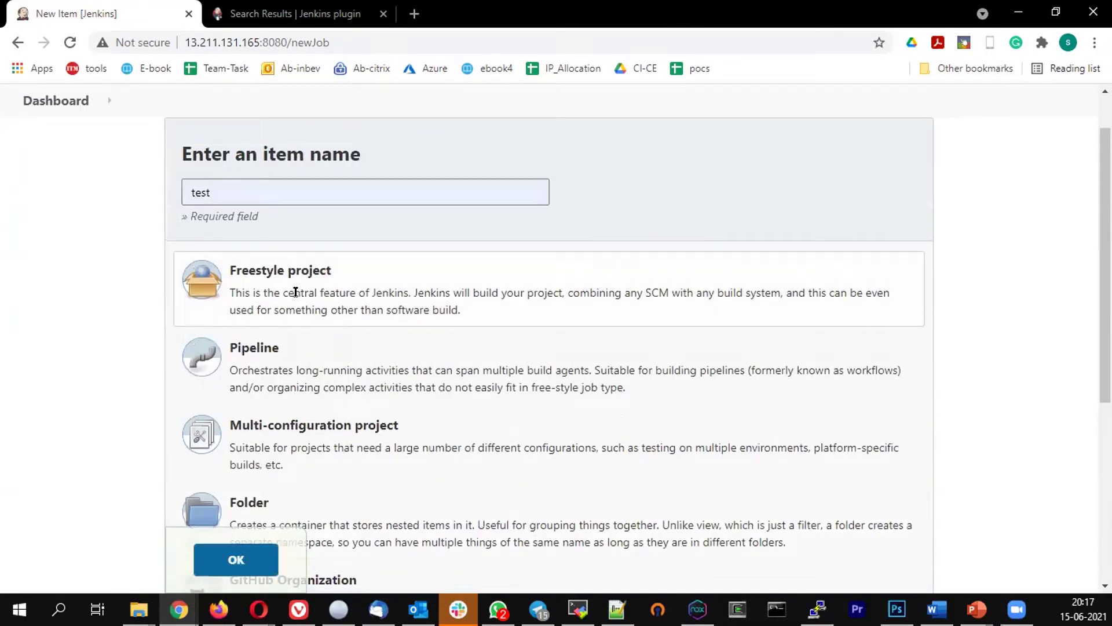
{"action": "left_click", "coordinate": [232, 571]}
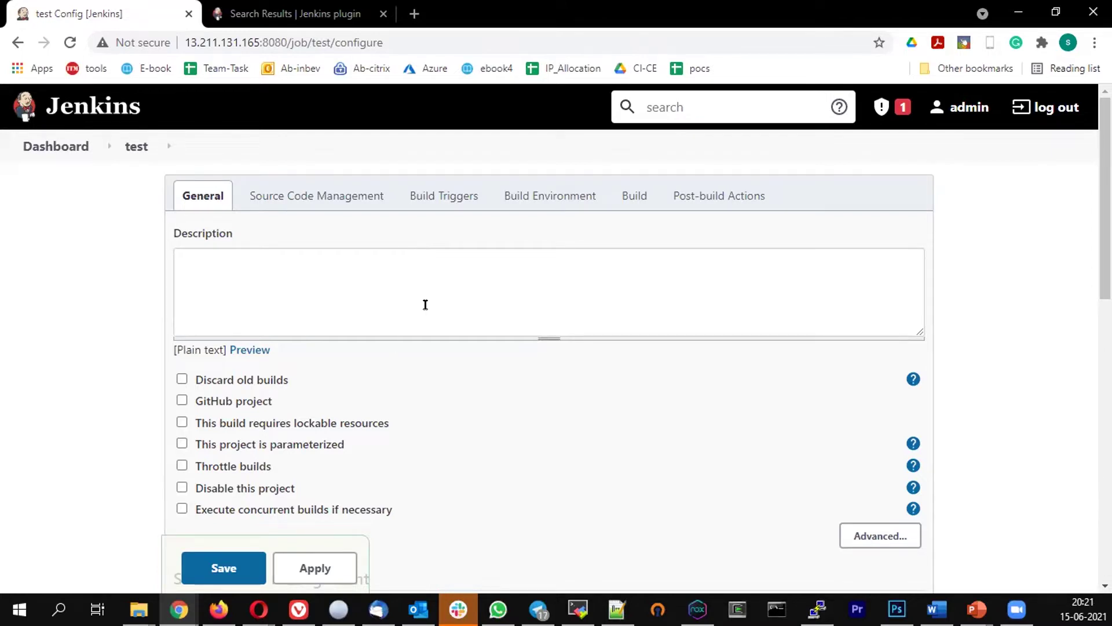
Enable Discard old builds in the test job's general settings
{"action": "scroll", "coordinate": [424, 304], "scroll_direction": "down", "scroll_amount": 1}
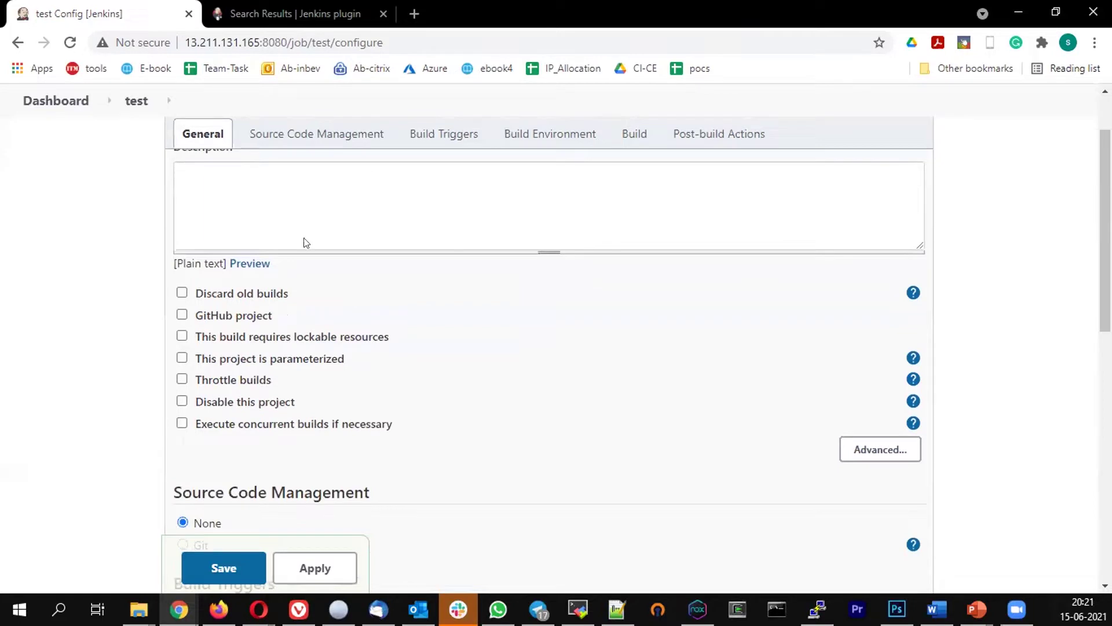
{"action": "left_click", "coordinate": [281, 194]}
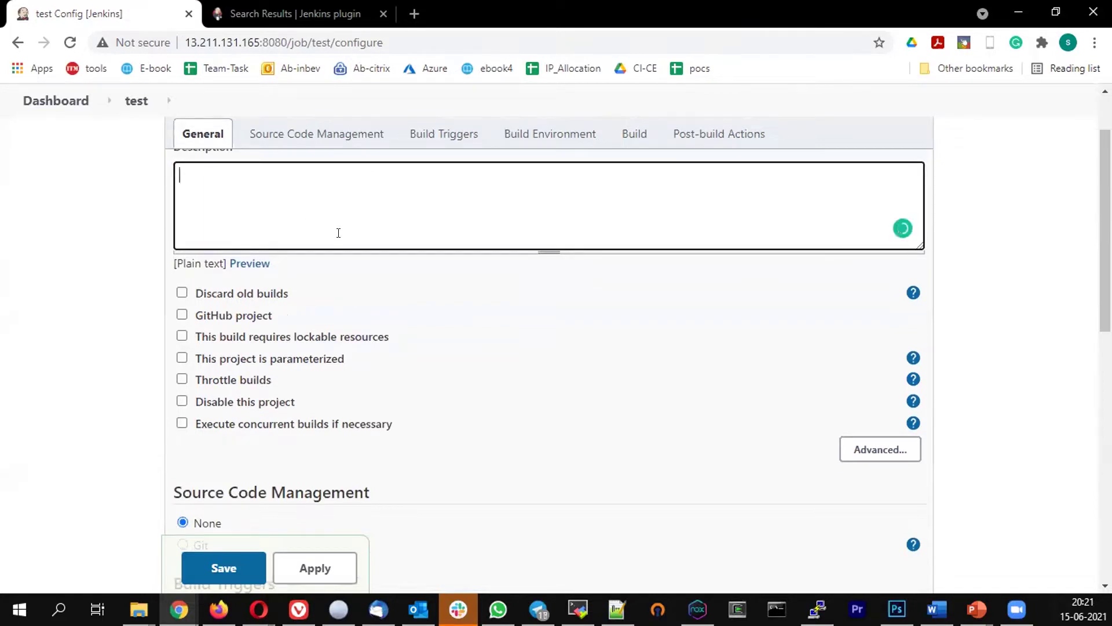
{"action": "scroll", "coordinate": [340, 241], "scroll_direction": "down", "scroll_amount": 1}
{"action": "left_click", "coordinate": [182, 212]}
{"action": "scroll", "coordinate": [502, 288], "scroll_direction": "down", "scroll_amount": 1}
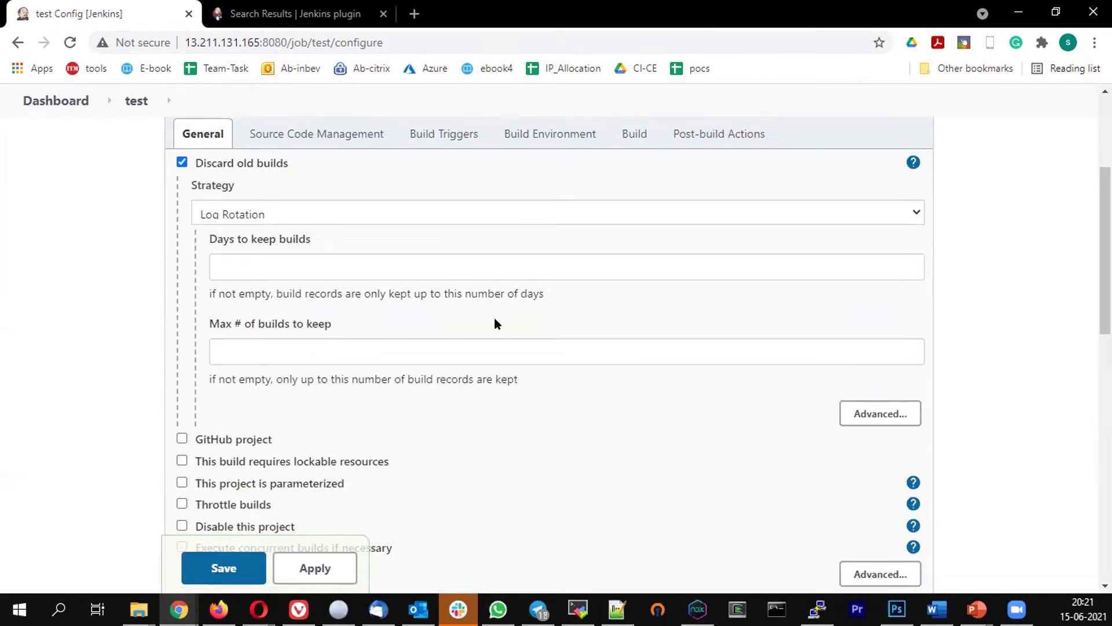
Switch to the PuTTY terminal session and become root with sudo su
{"action": "left_click", "coordinate": [817, 608]}
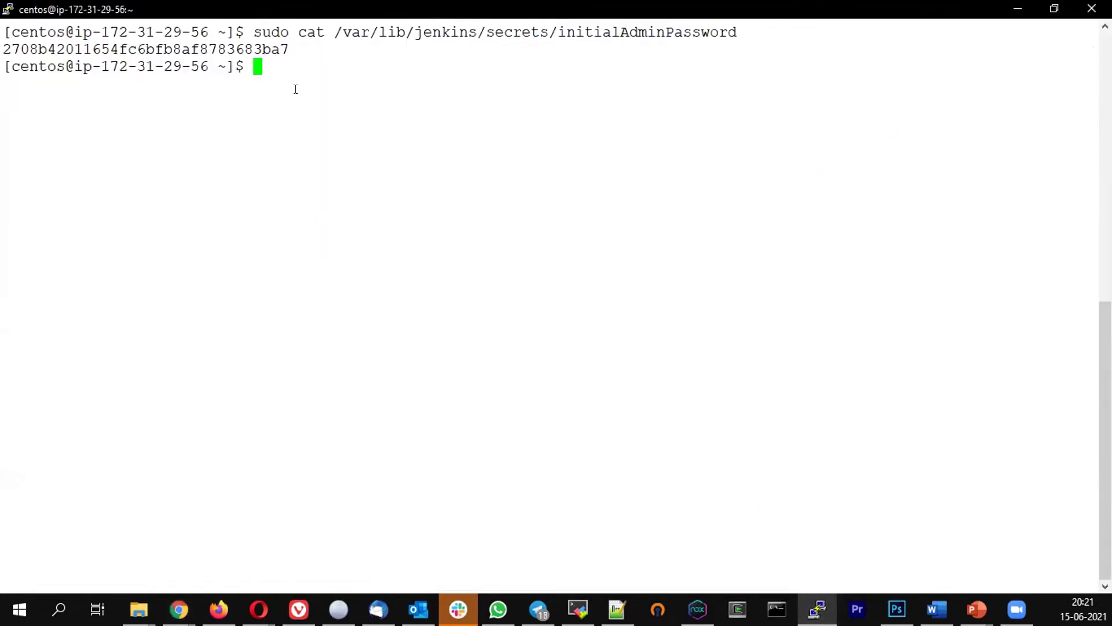
{"action": "type", "text": "sudo su"}
{"action": "key", "text": "Return"}
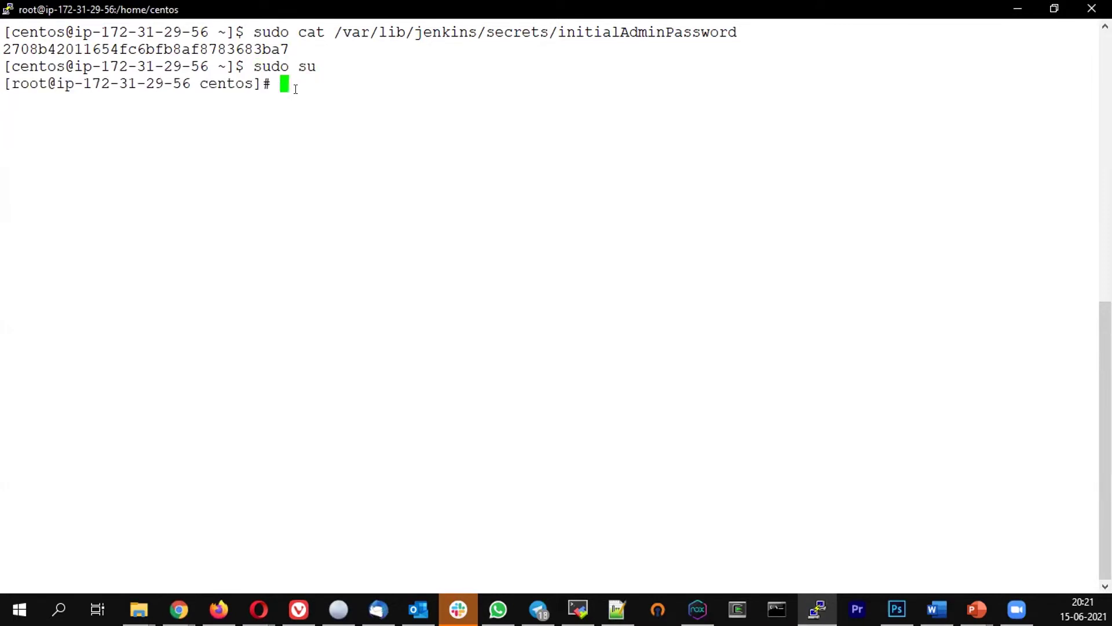
Change to the /var/lib/jenkins directory and list its contents with ls -l
{"action": "type", "text": "cd /var/lib"}
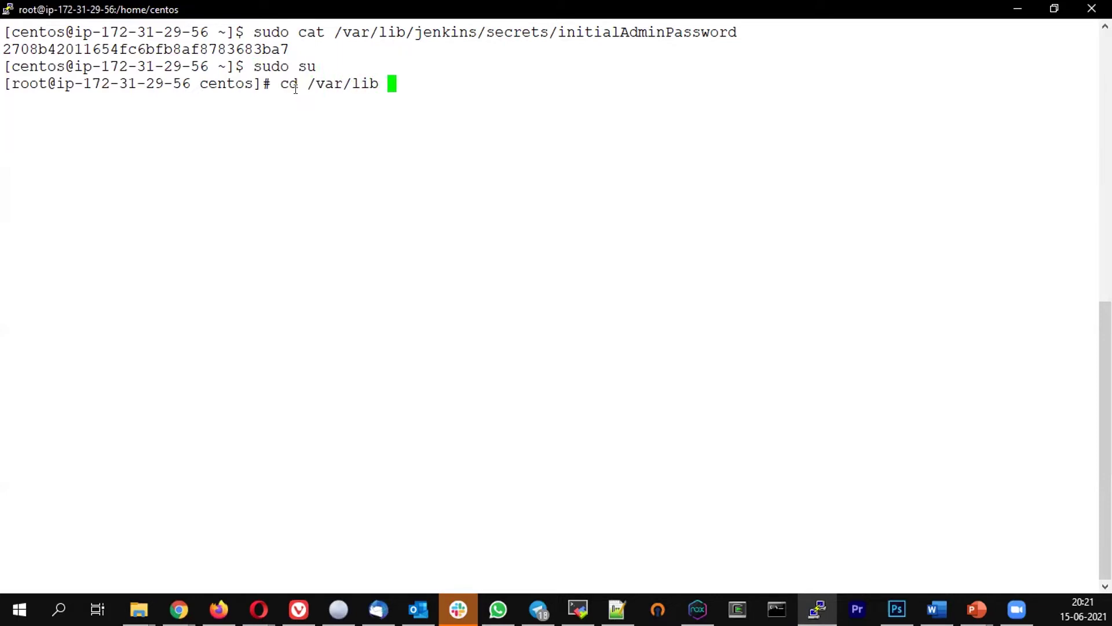
{"action": "key", "text": "BackSpace"}
{"action": "type", "text": "/je"}
{"action": "key", "text": "Tab"}
{"action": "type", "text": "'"}
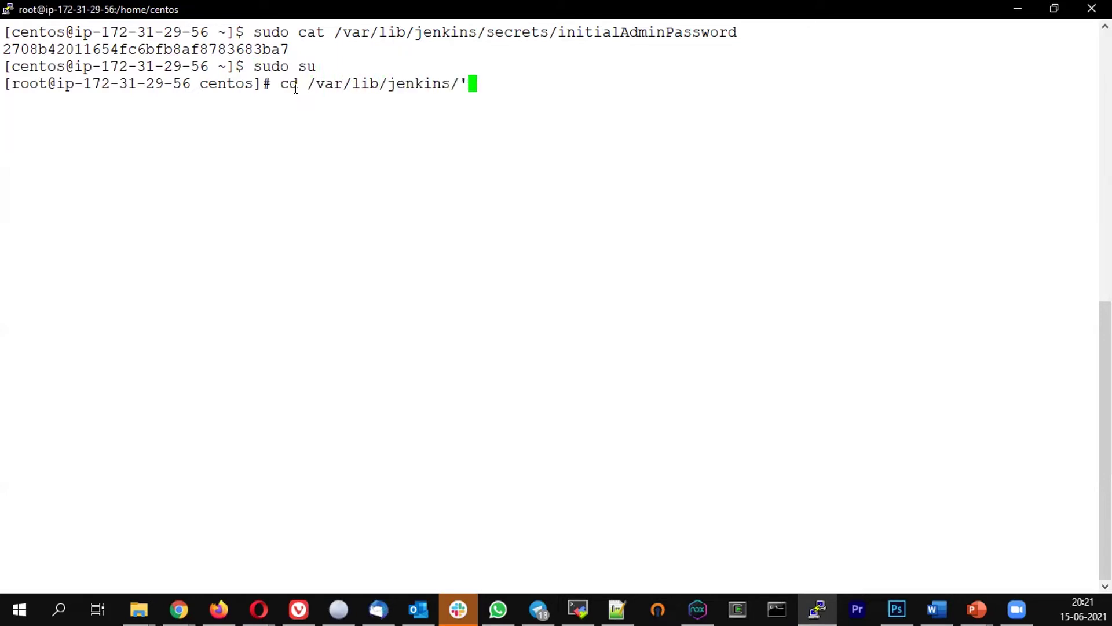
{"action": "key", "text": "BackSpace"}
{"action": "key", "text": "Return"}
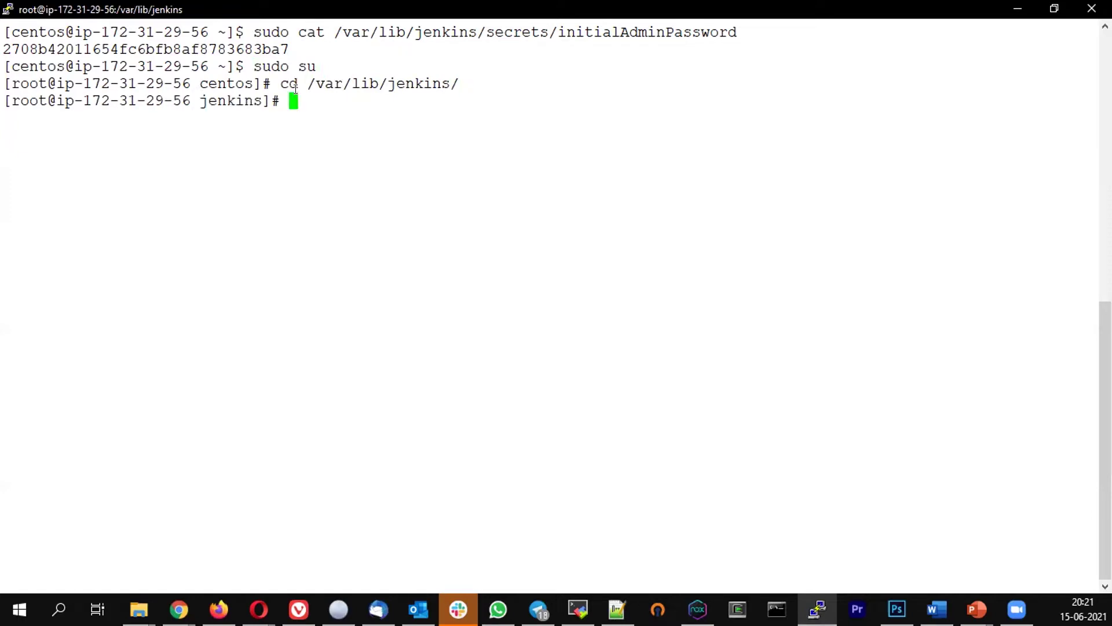
{"action": "type", "text": "ls -l"}
{"action": "key", "text": "Return"}
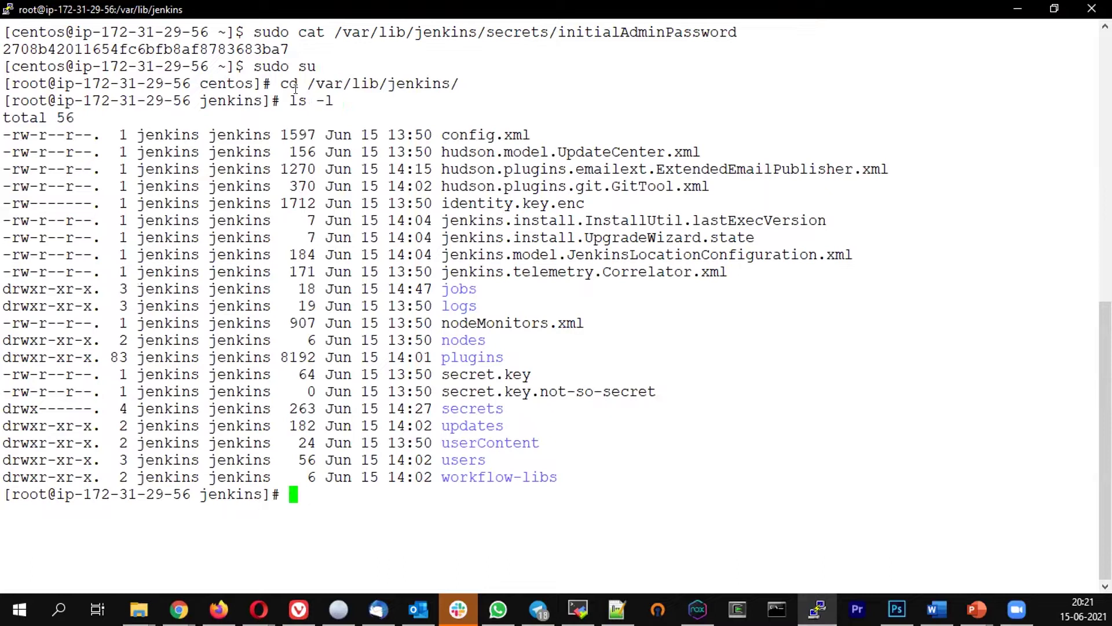
Open config.xml in vi and highlight the numExecutors line
{"action": "double_click", "coordinate": [488, 133]}
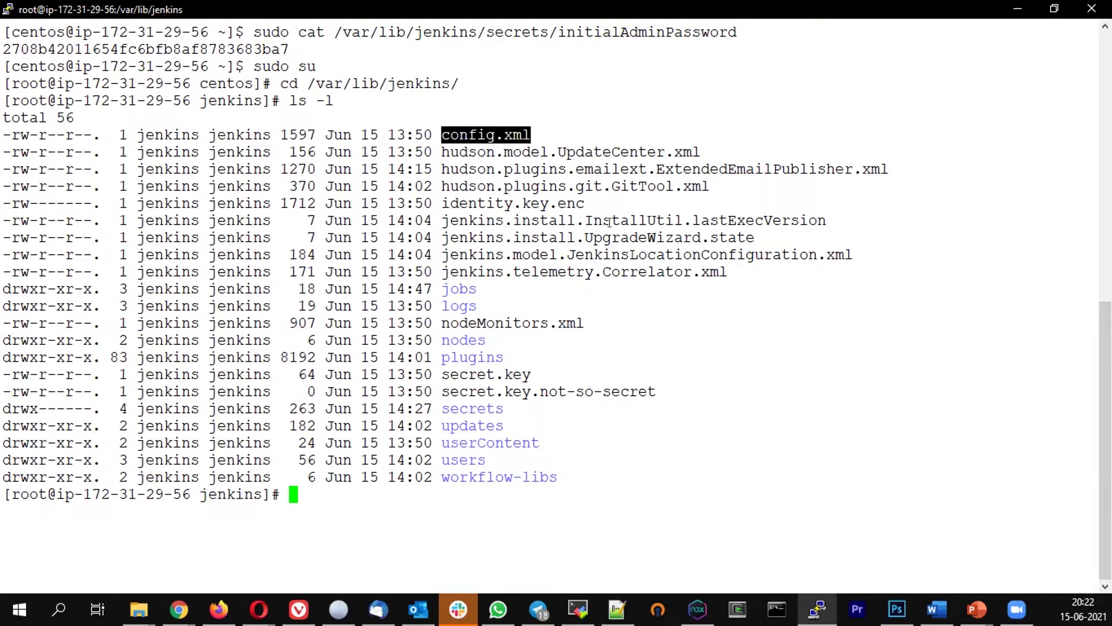
{"action": "type", "text": "vi co"}
{"action": "key", "text": "Tab"}
{"action": "key", "text": "Return"}
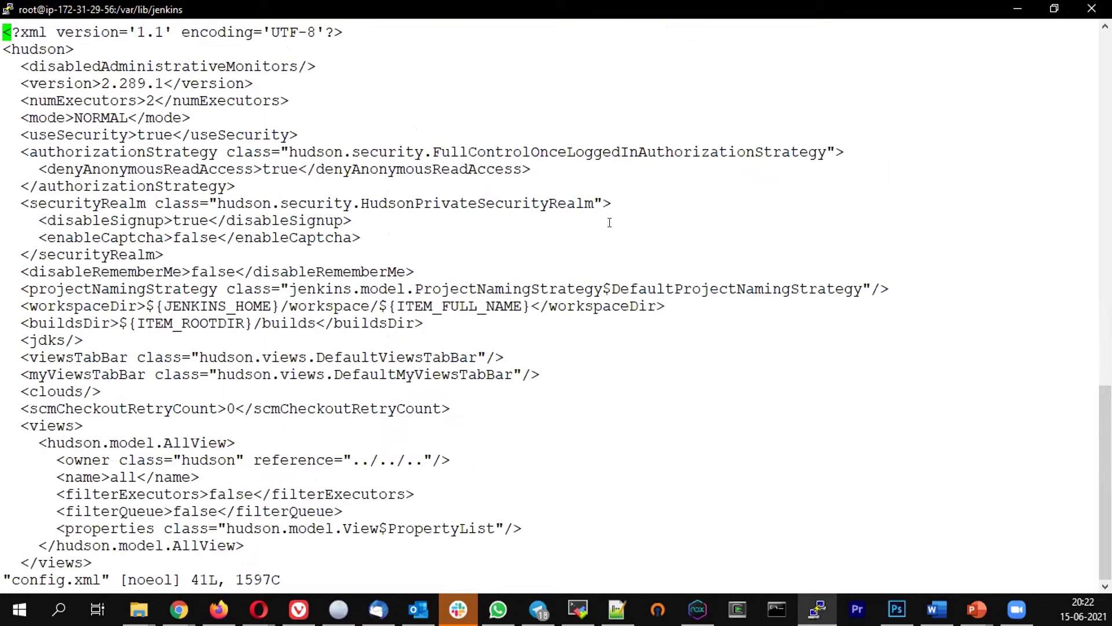
{"action": "key", "text": "Down"}
{"action": "key", "text": "Down"}
{"action": "key", "text": "Down"}
{"action": "key", "text": "Down"}
{"action": "left_click", "coordinate": [179, 609]}
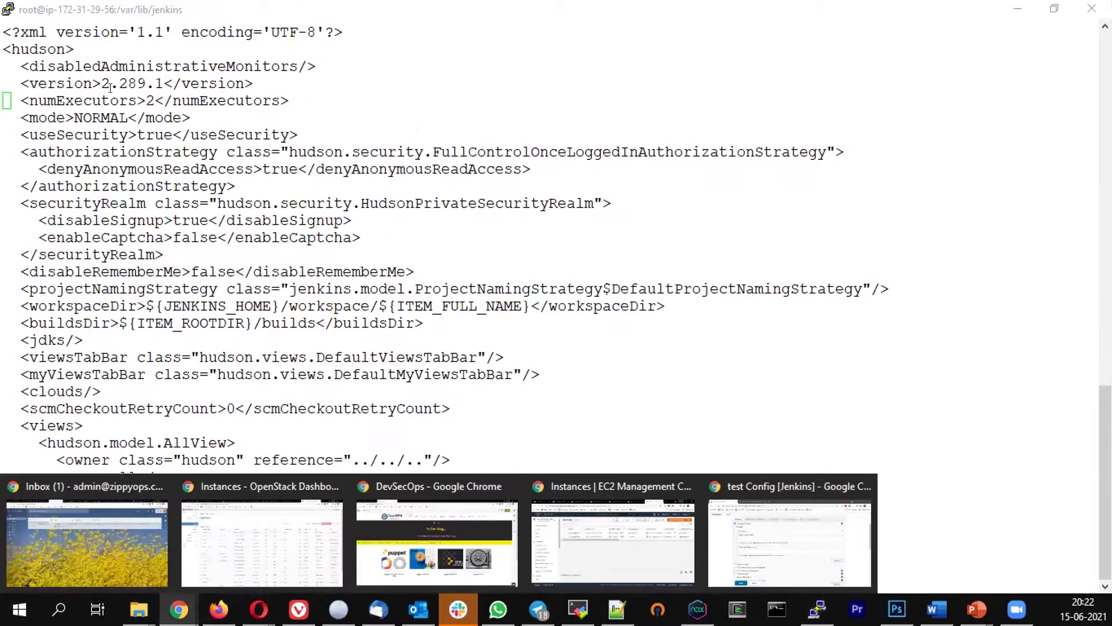
{"action": "left_click_drag", "start_coordinate": [21, 98], "coordinate": [295, 102]}
Switch to Jenkins in Chrome, set the number of executors to 5 in the system configuration, and save it
{"action": "key", "text": "alt+Tab"}
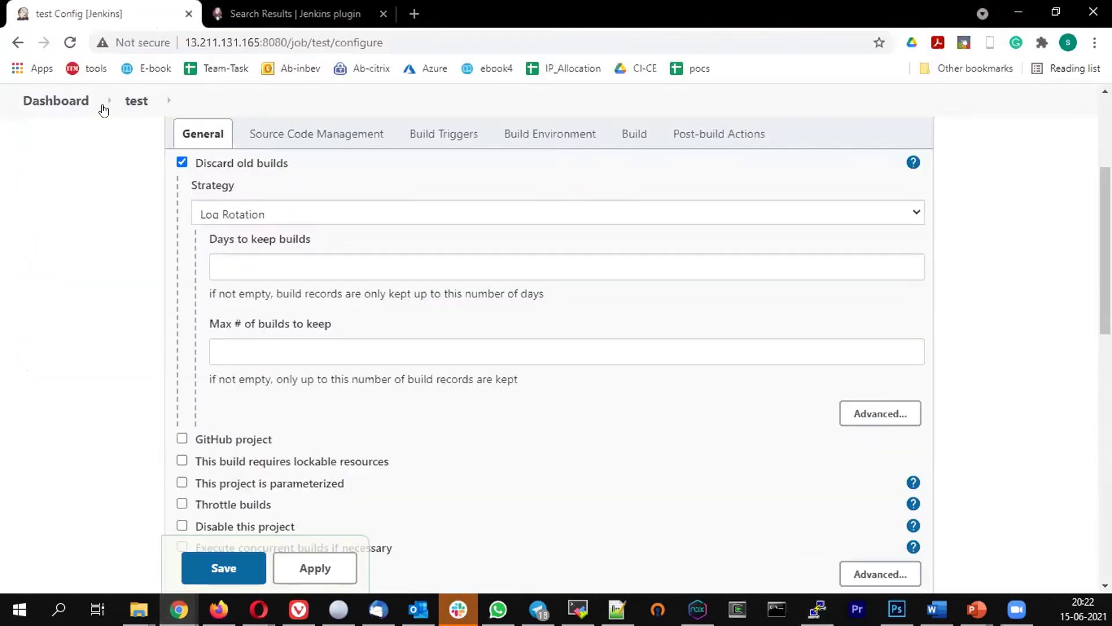
{"action": "left_click", "coordinate": [69, 104]}
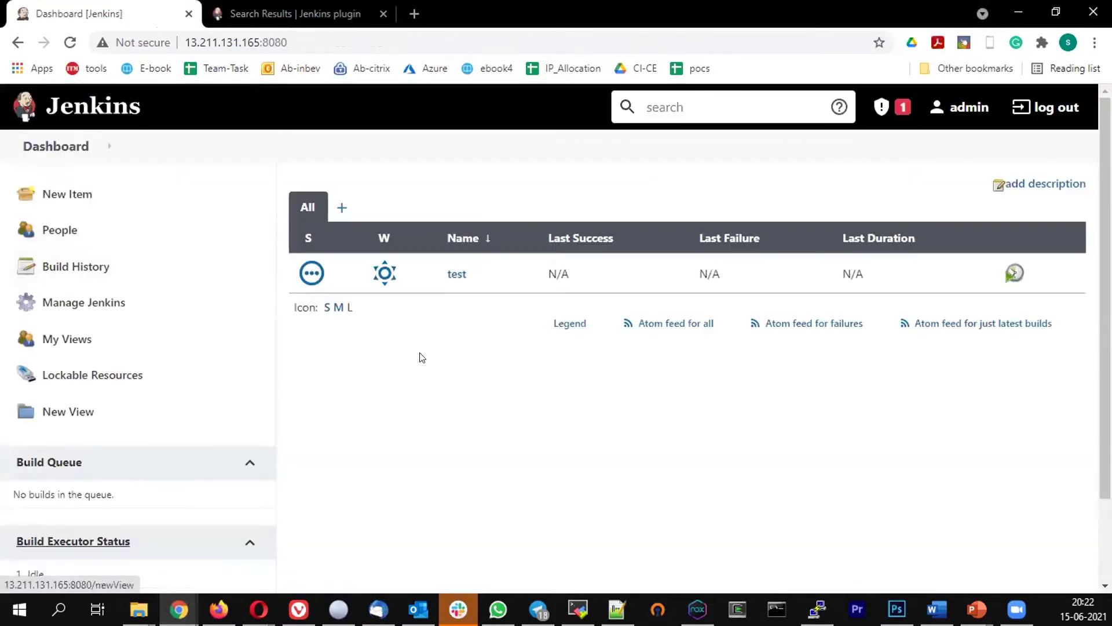
{"action": "scroll", "coordinate": [124, 320], "scroll_direction": "down", "scroll_amount": 2}
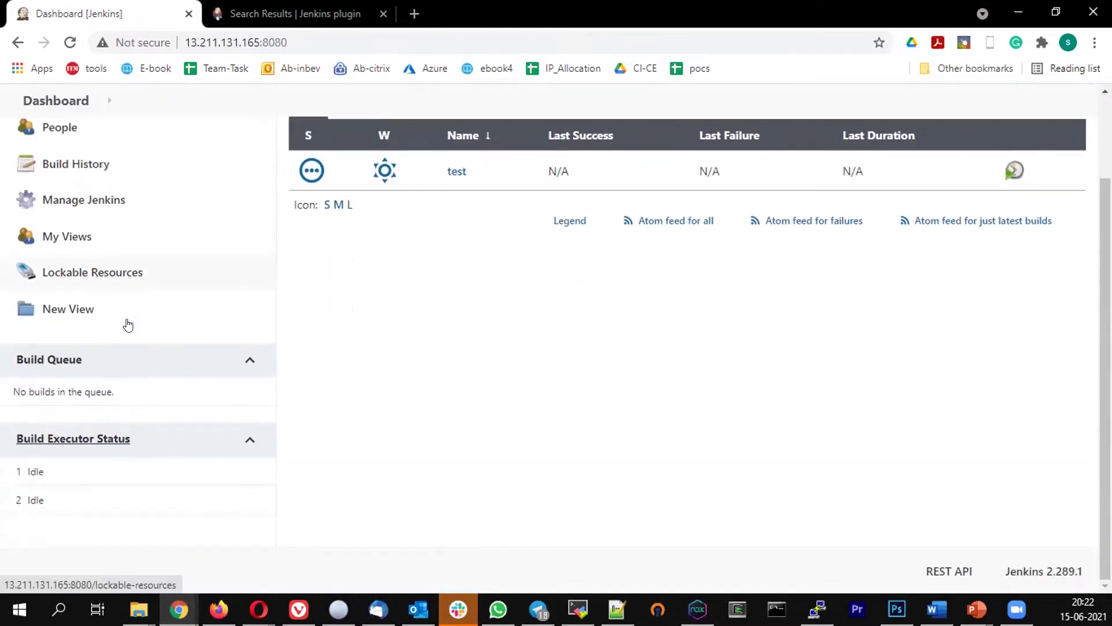
{"action": "left_click", "coordinate": [64, 200]}
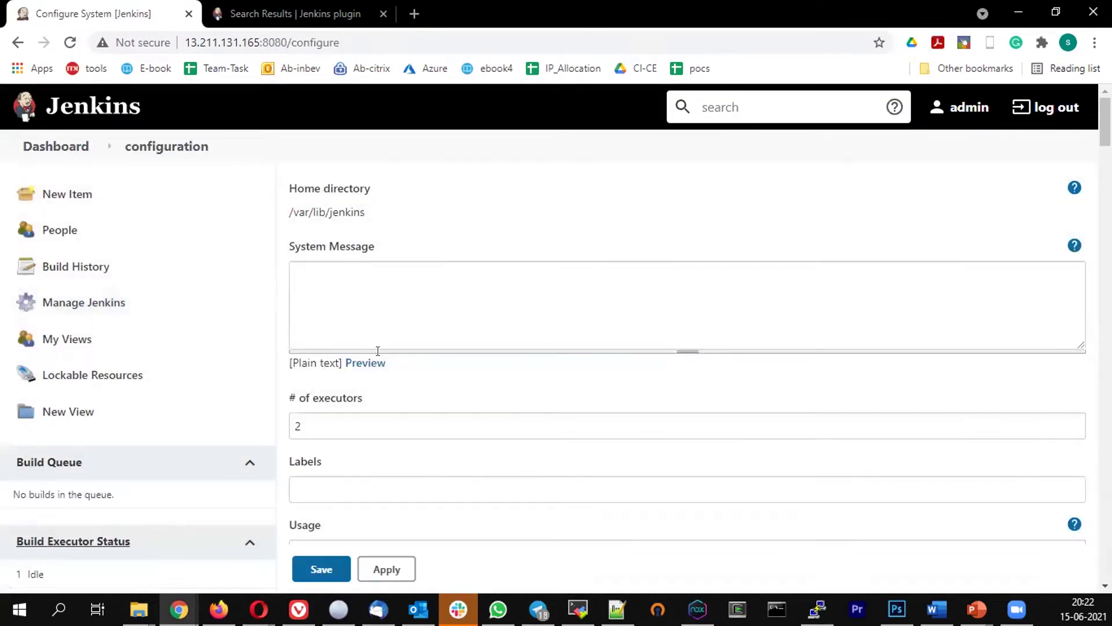
{"action": "double_click", "coordinate": [317, 428]}
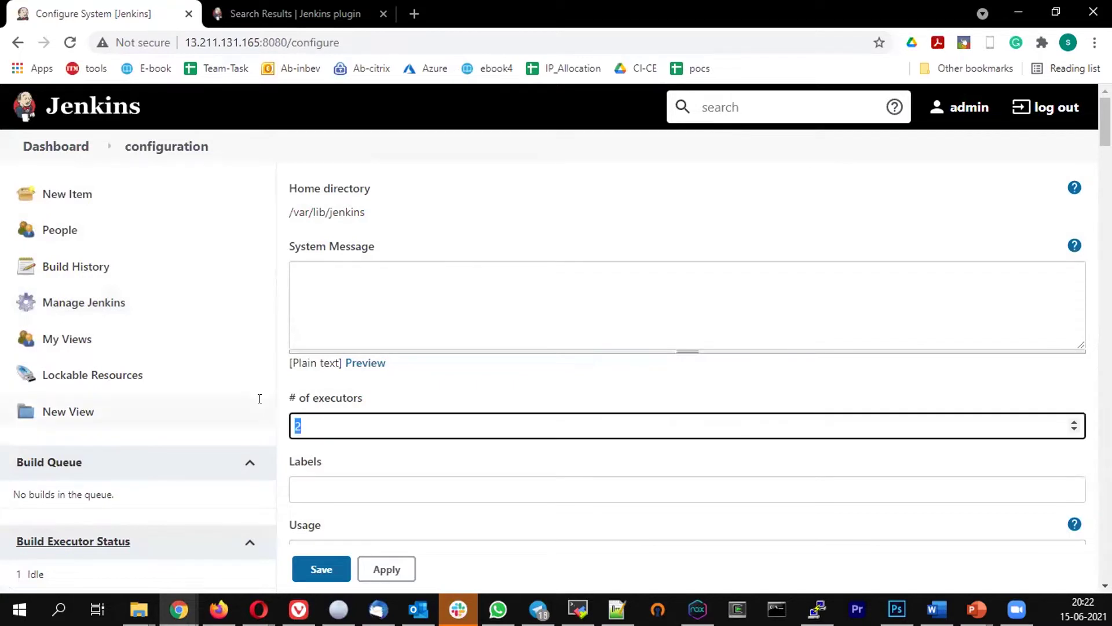
{"action": "type", "text": "5"}
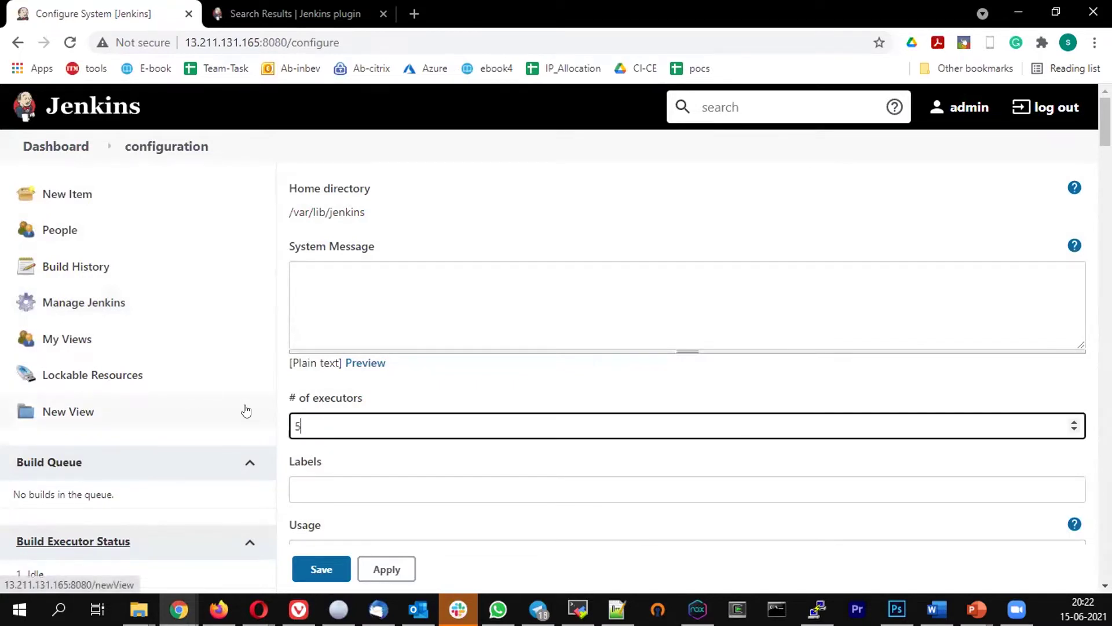
{"action": "left_click", "coordinate": [321, 569]}
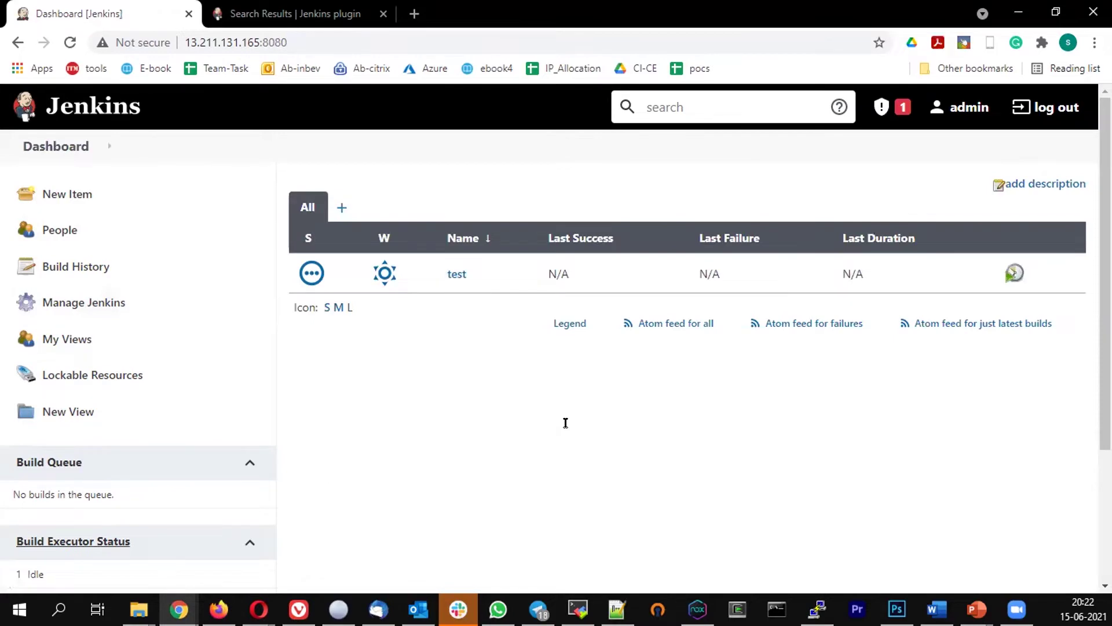
Return to the PuTTY terminal, quit vi without saving, and reopen config.xml to check the numExecutors line
{"action": "key", "text": "alt+Tab"}
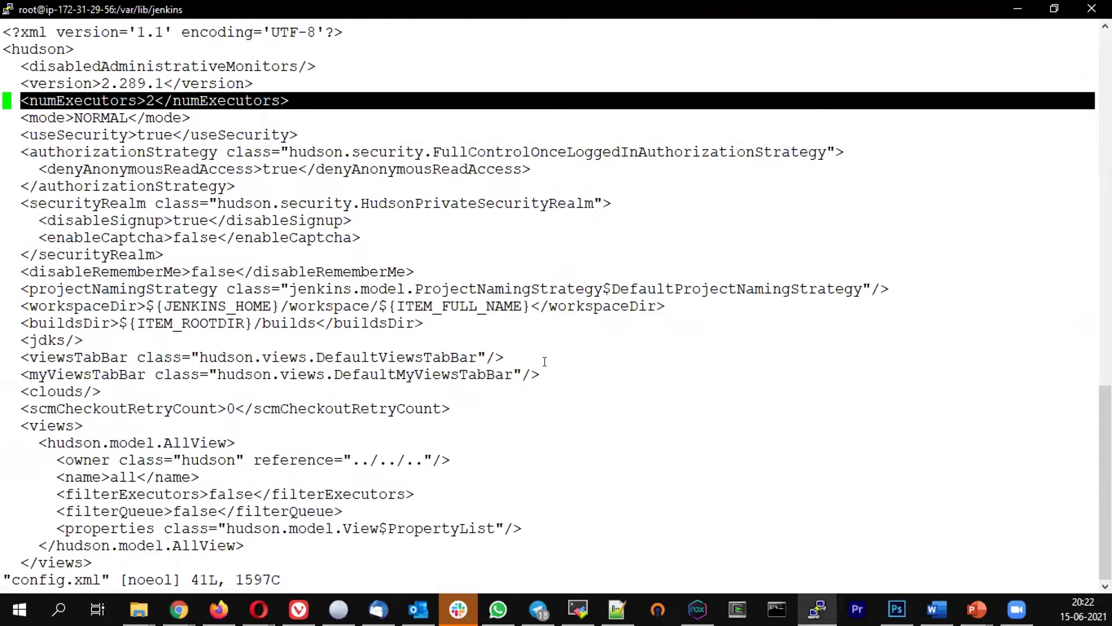
{"action": "type", "text": ":q!"}
{"action": "key", "text": "Return"}
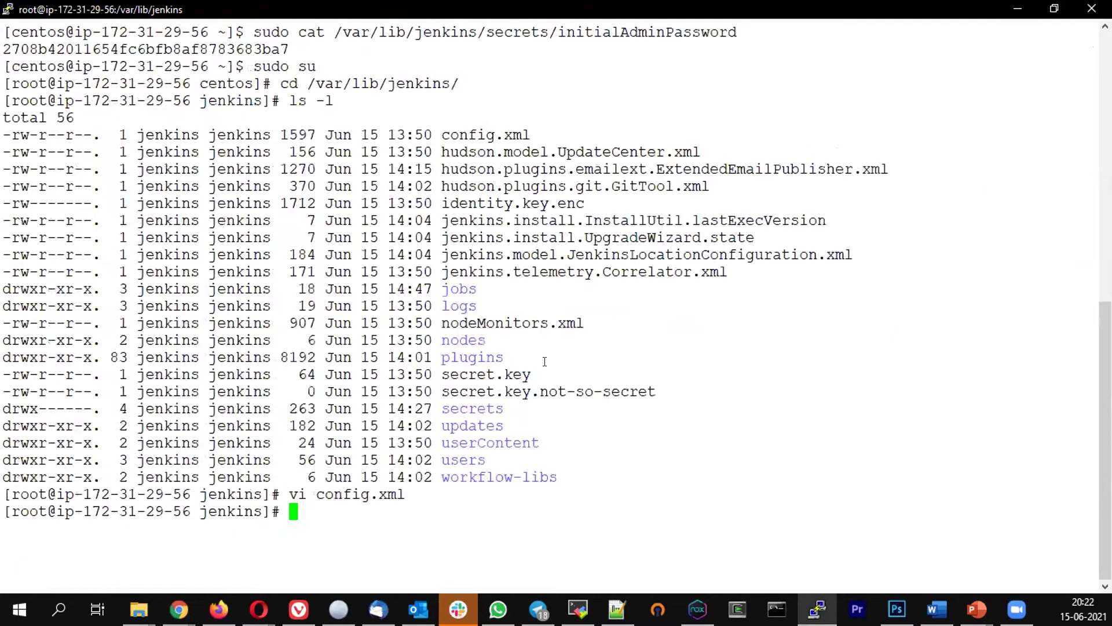
{"action": "key", "text": "Up"}
{"action": "key", "text": "Return"}
{"action": "left_click_drag", "start_coordinate": [14, 100], "coordinate": [293, 97]}
{"action": "left_click", "coordinate": [292, 97]}
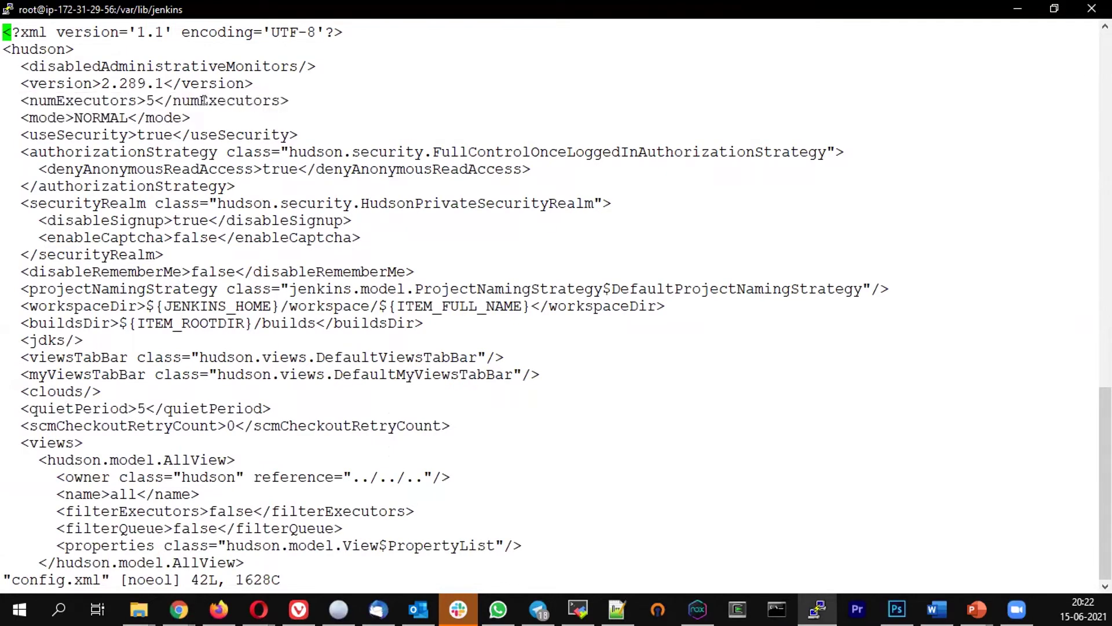
Change numExecutors to 2 in config.xml, then save the file and quit vi
{"action": "key", "text": "Down"}
{"action": "key", "text": "Down"}
{"action": "key", "text": "Down"}
{"action": "key", "text": "Down"}
{"action": "key", "text": "Right"}
{"action": "key", "text": "Right"}
{"action": "key", "text": "Right"}
{"action": "key", "text": "Right"}
{"action": "key", "text": "Right"}
{"action": "key", "text": "Right"}
{"action": "key", "text": "Right"}
{"action": "key", "text": "Right"}
{"action": "key", "text": "Right"}
{"action": "key", "text": "Right"}
{"action": "key", "text": "Right"}
{"action": "key", "text": "Right"}
{"action": "key", "text": "Right"}
{"action": "key", "text": "Right"}
{"action": "key", "text": "Right"}
{"action": "key", "text": "Right"}
{"action": "key", "text": "Right"}
{"action": "key", "text": "i"}
{"action": "key", "text": "BackSpace"}
{"action": "type", "text": "2"}
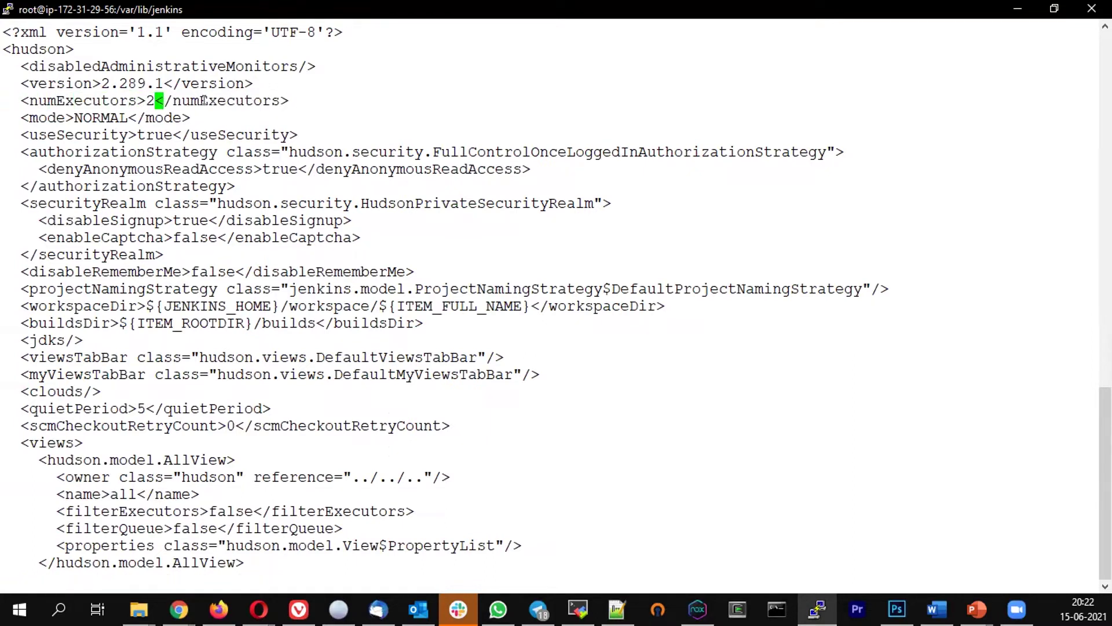
{"action": "key", "text": "Escape"}
{"action": "type", "text": ":wq"}
{"action": "key", "text": "Return"}
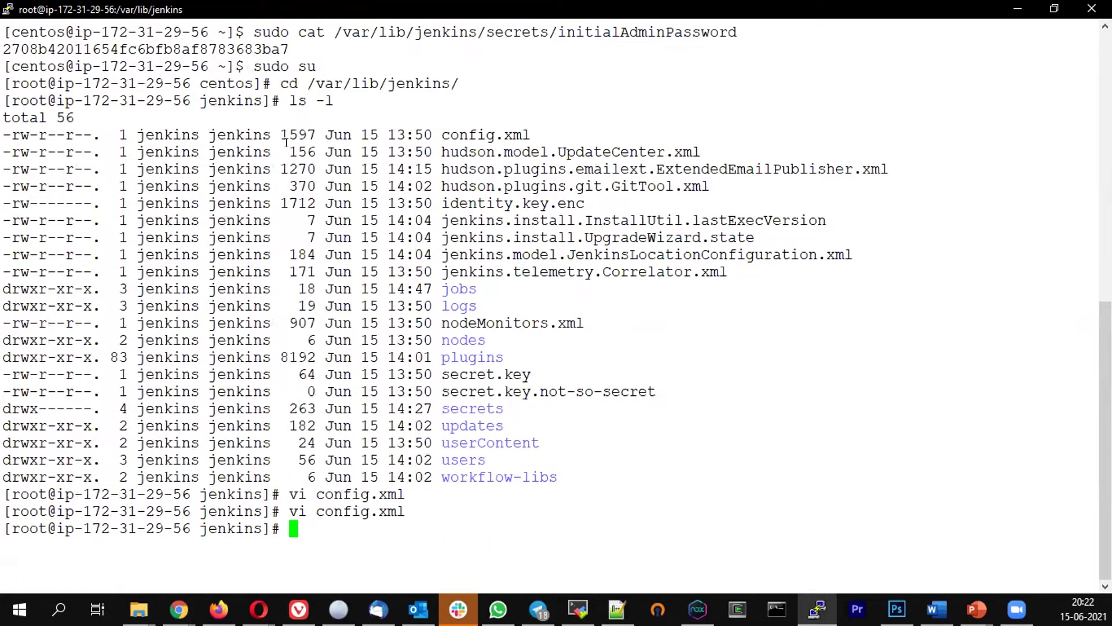
Switch to Jenkins in Chrome and reload the configuration from disk, confirming the reload
{"action": "key", "text": "alt+Tab"}
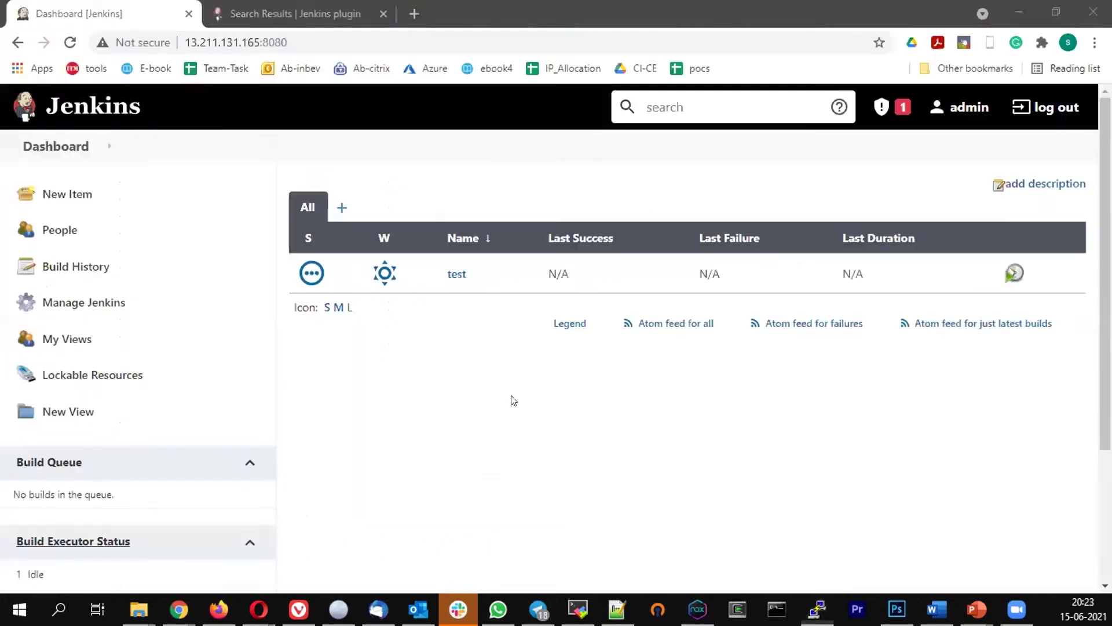
{"action": "left_click", "coordinate": [50, 301]}
{"action": "scroll", "coordinate": [539, 386], "scroll_direction": "down", "scroll_amount": 10}
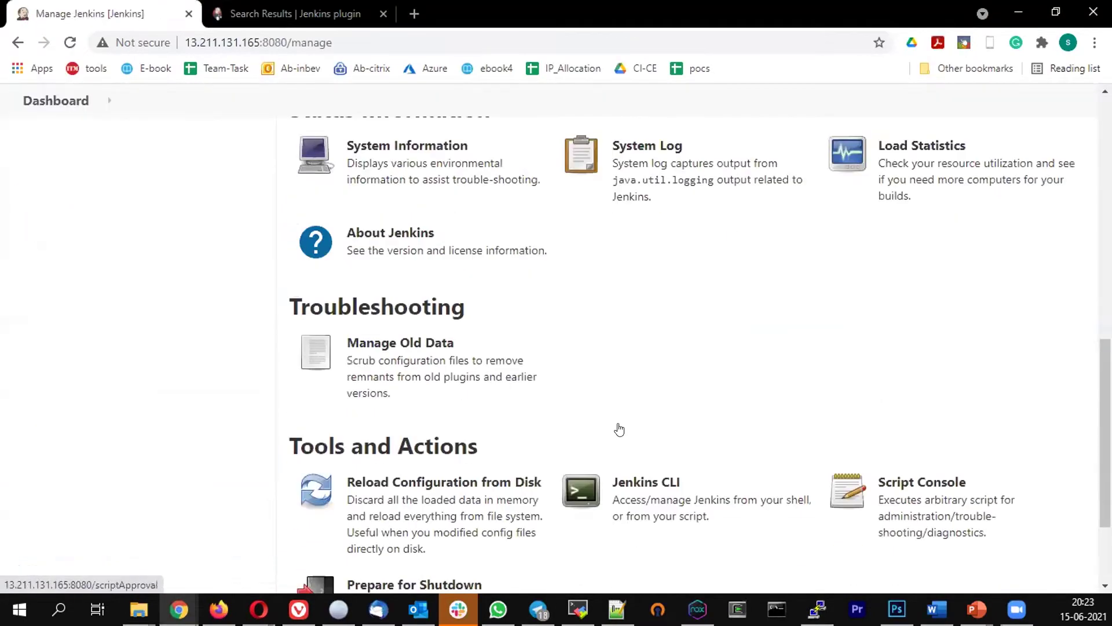
{"action": "left_click", "coordinate": [411, 349]}
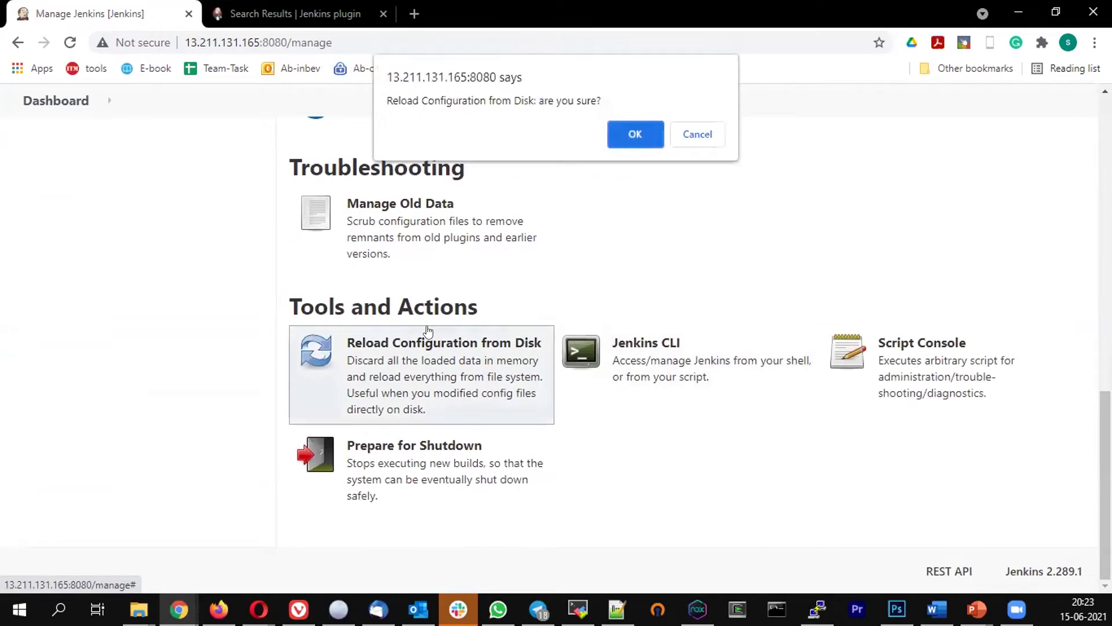
{"action": "left_click", "coordinate": [631, 138]}
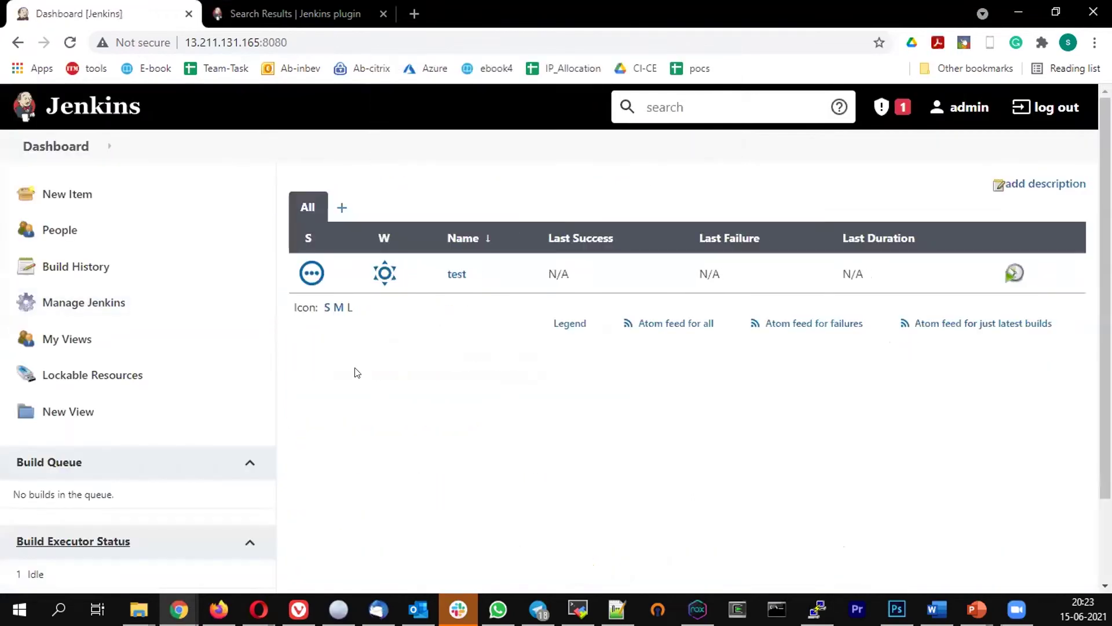
Open the system configuration in Manage Jenkins and check the number of executors, highlighting its value
{"action": "left_click", "coordinate": [61, 297]}
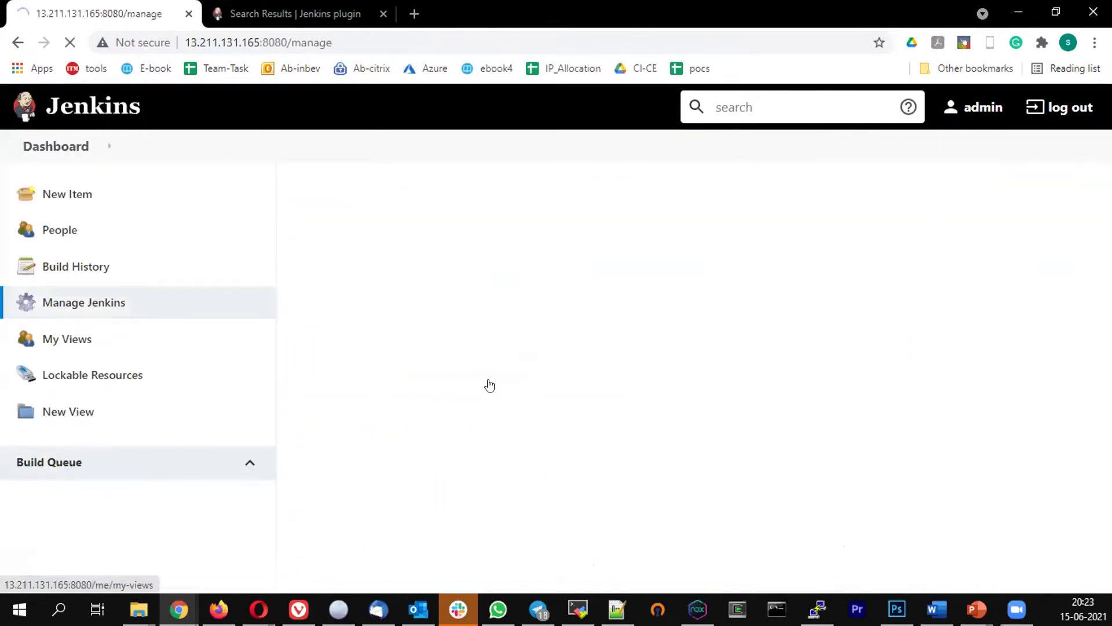
{"action": "scroll", "coordinate": [383, 324], "scroll_direction": "down", "scroll_amount": 2}
{"action": "left_click", "coordinate": [371, 259]}
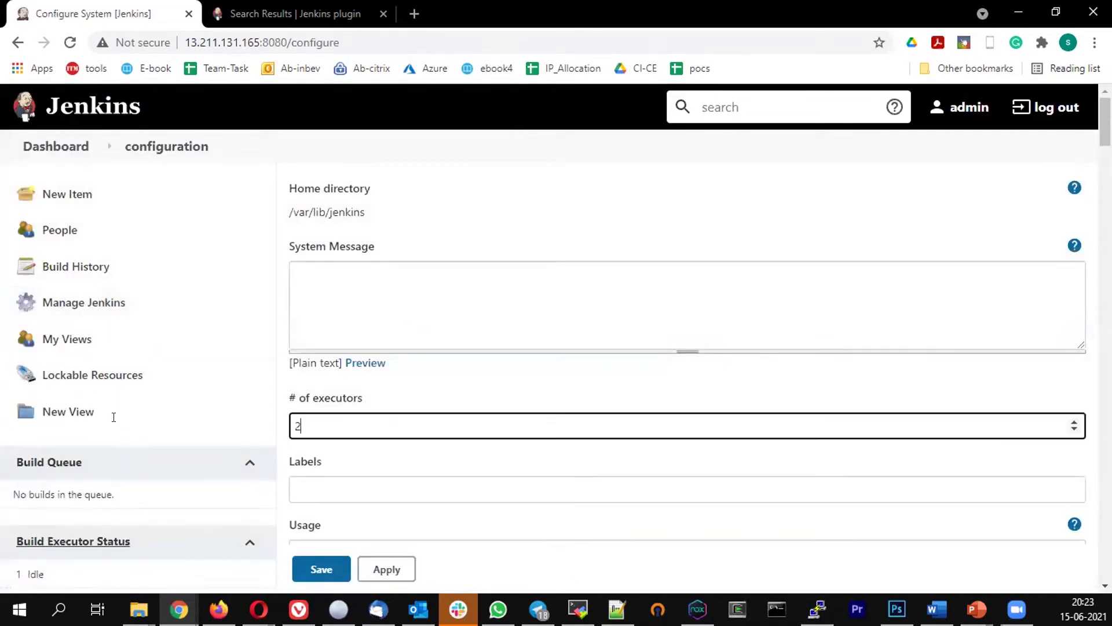
{"action": "left_click_drag", "start_coordinate": [310, 426], "coordinate": [114, 417]}
Switch to the PuTTY terminal, change into the jobs directory and list its contents with ls -l
{"action": "left_click", "coordinate": [817, 609]}
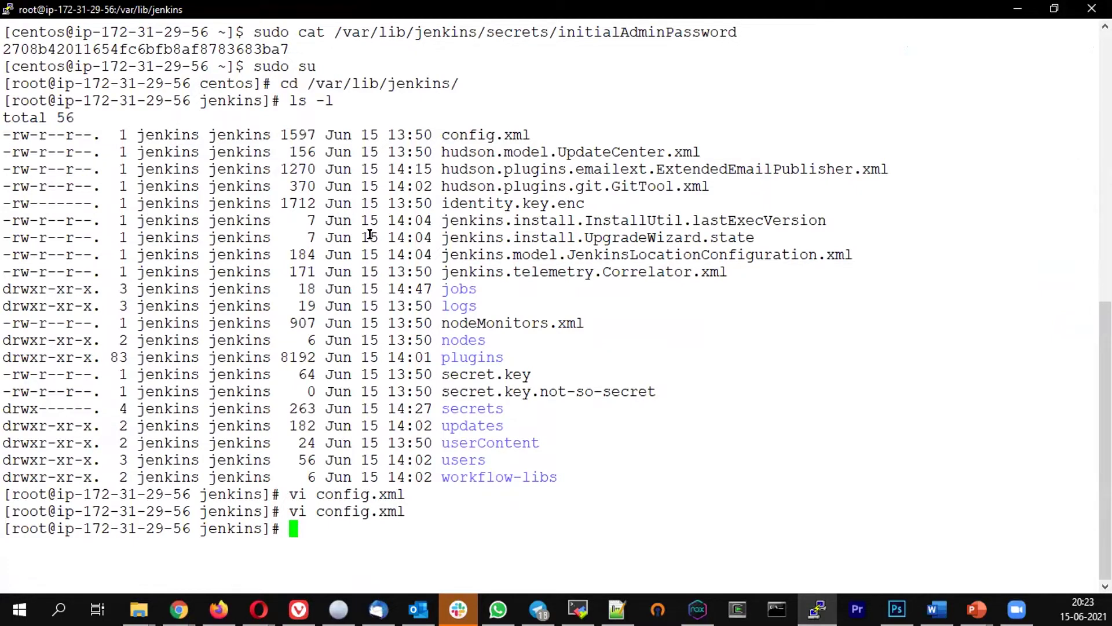
{"action": "type", "text": "cd jo"}
{"action": "key", "text": "Tab"}
{"action": "key", "text": "Return"}
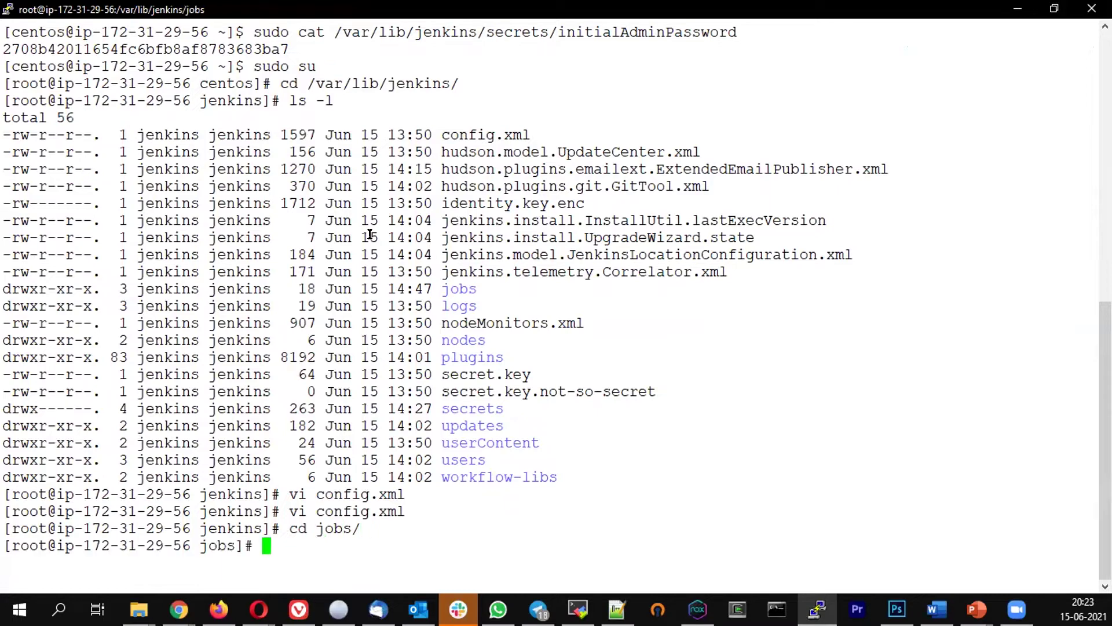
{"action": "type", "text": "ls -l"}
{"action": "key", "text": "Return"}
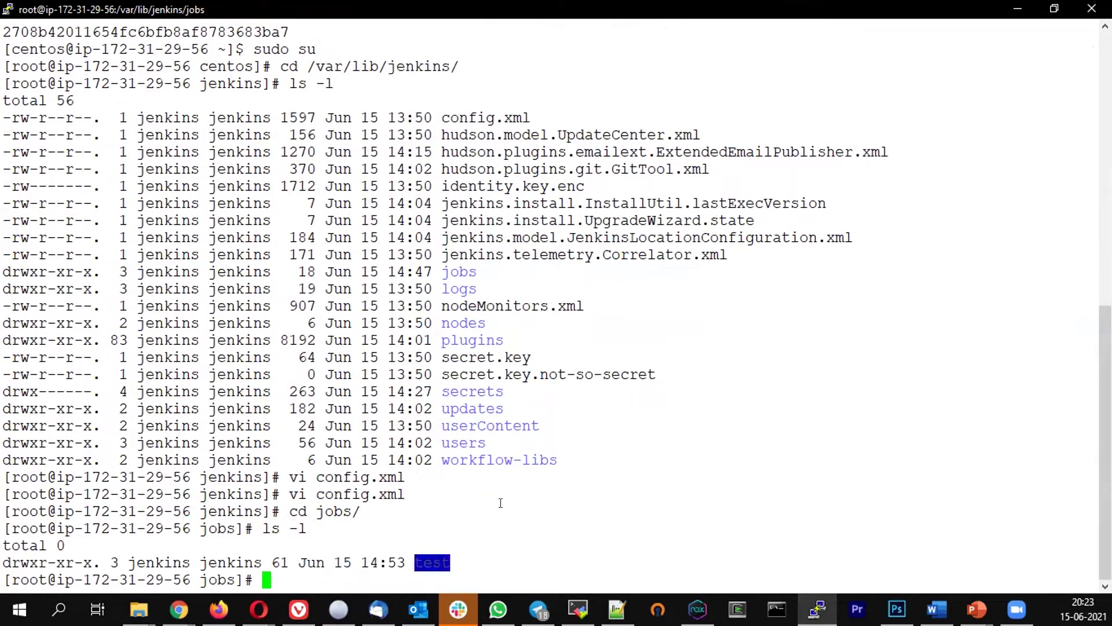
Change into the test job's directory, list its contents in long format, and highlight config.xml
{"action": "type", "text": "cd te"}
{"action": "key", "text": "Tab"}
{"action": "key", "text": "Return"}
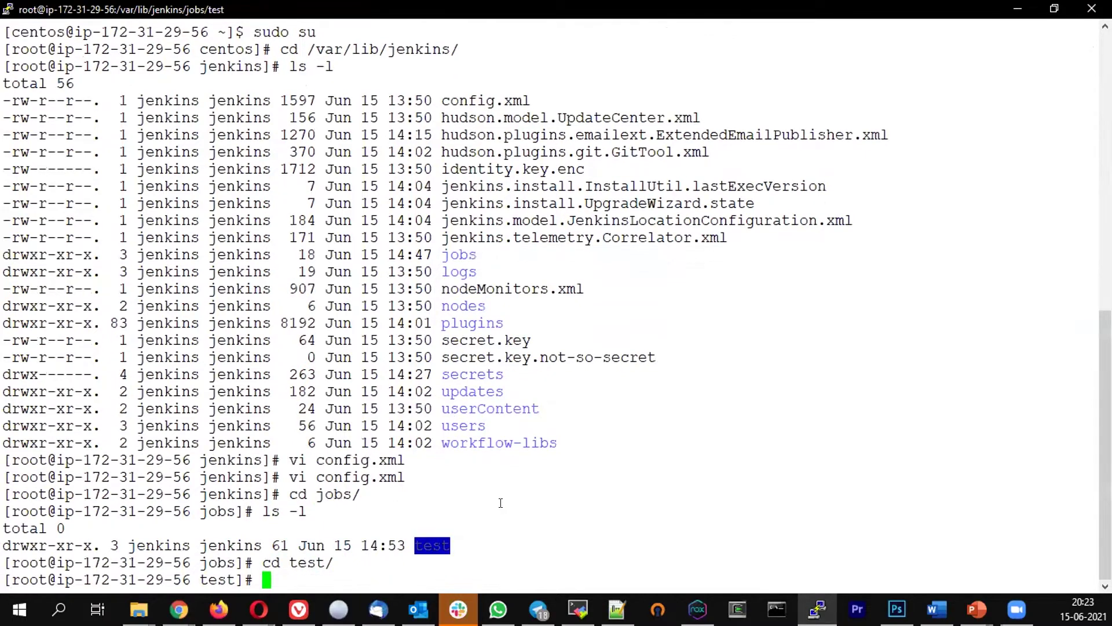
{"action": "type", "text": "ls -l"}
{"action": "key", "text": "Return"}
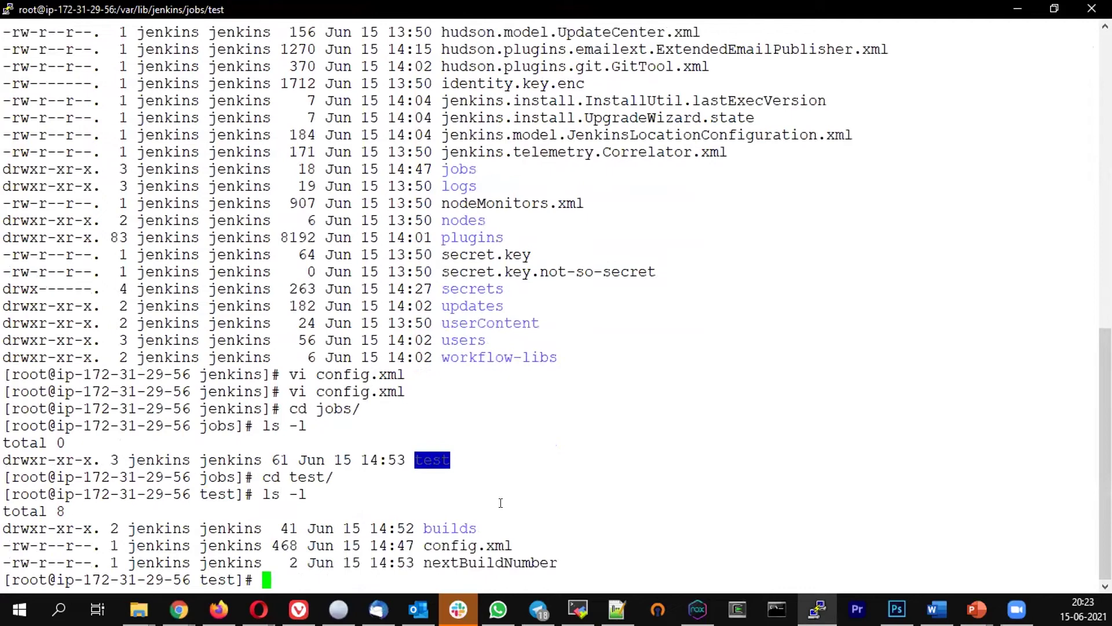
{"action": "double_click", "coordinate": [463, 545]}
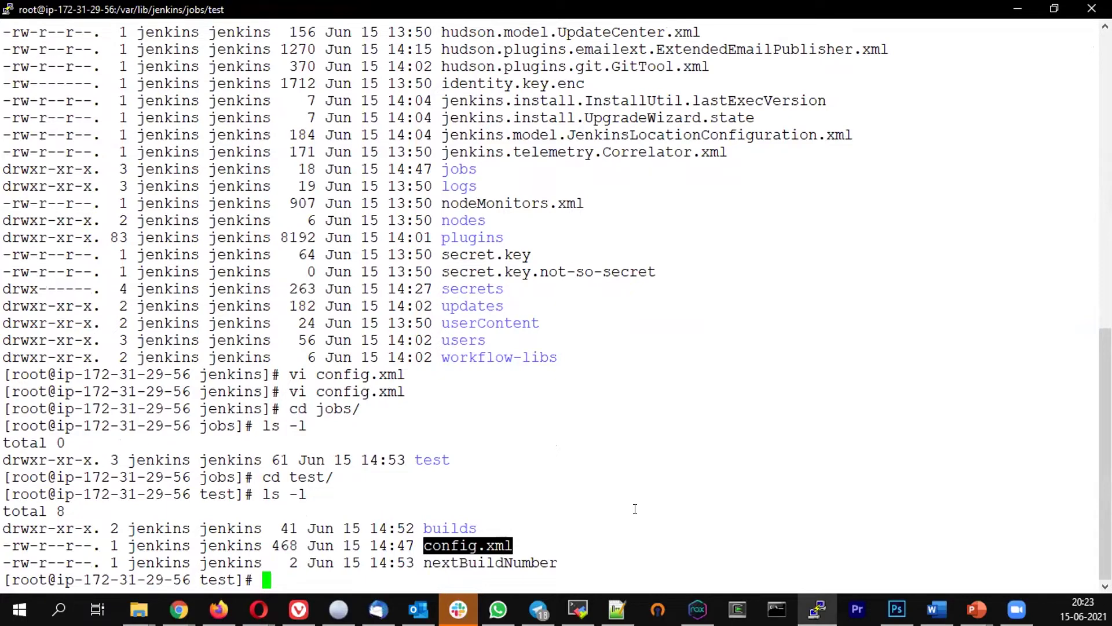
Change into the test job's builds directory and list its contents with ls and ls -l
{"action": "type", "text": "cd .."}
{"action": "key", "text": "BackSpace"}
{"action": "key", "text": "BackSpace"}
{"action": "key", "text": "BackSpace"}
{"action": "type", "text": "builds/"}
{"action": "key", "text": "Return"}
{"action": "type", "text": "ls"}
{"action": "key", "text": "Return"}
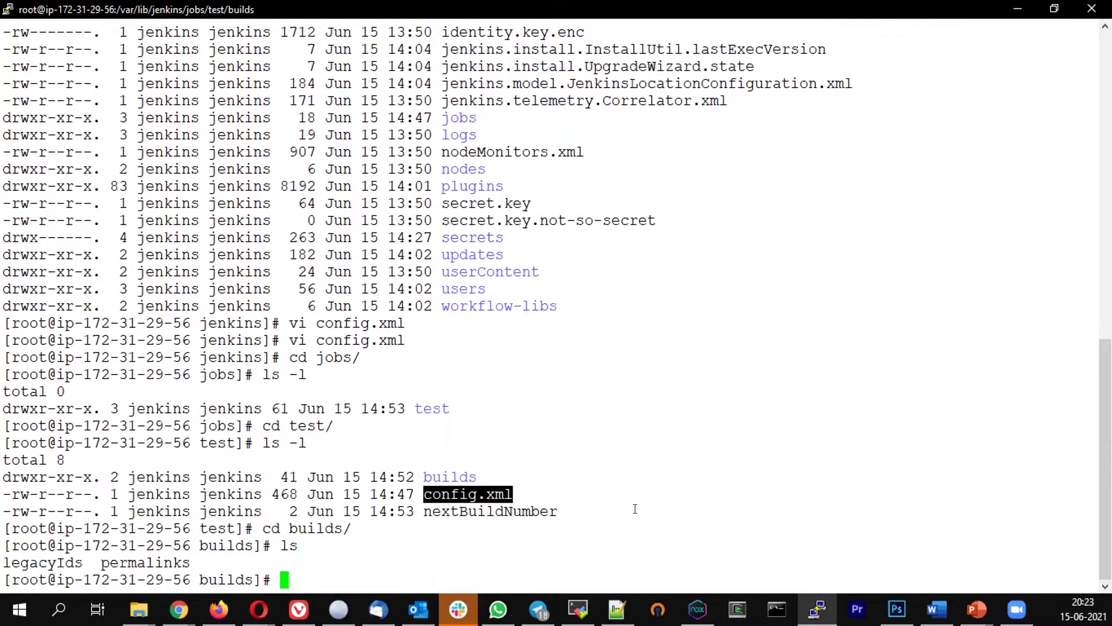
{"action": "type", "text": "ls -l"}
{"action": "key", "text": "Return"}
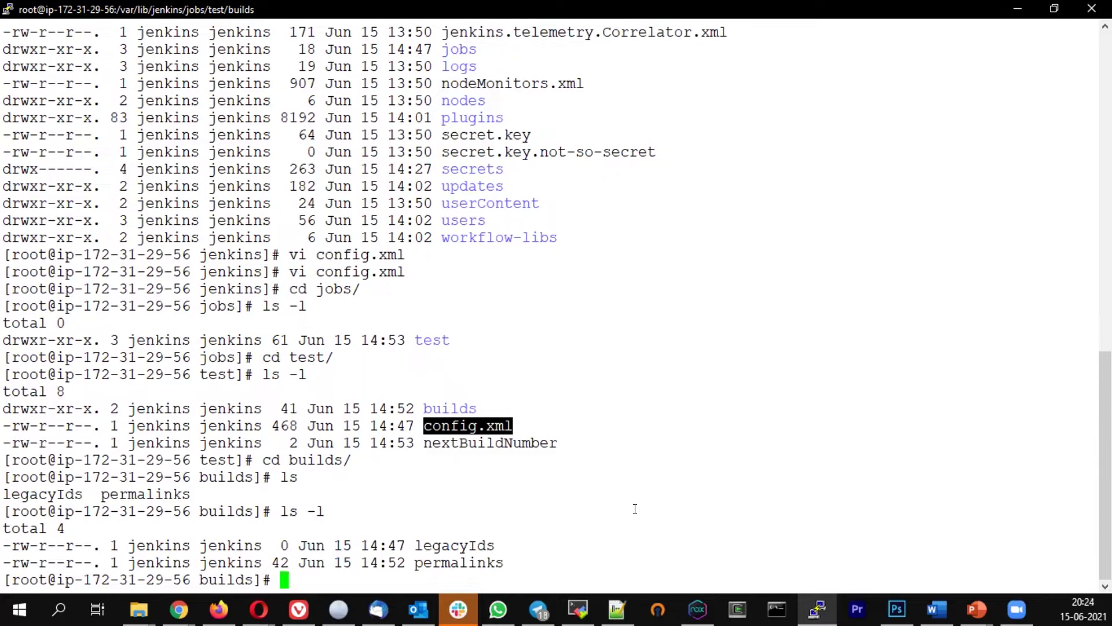
Go back up three directory levels from builds to /var/lib/jenkins
{"action": "type", "text": "cd .."}
{"action": "key", "text": "Return"}
{"action": "type", "text": "cd "}
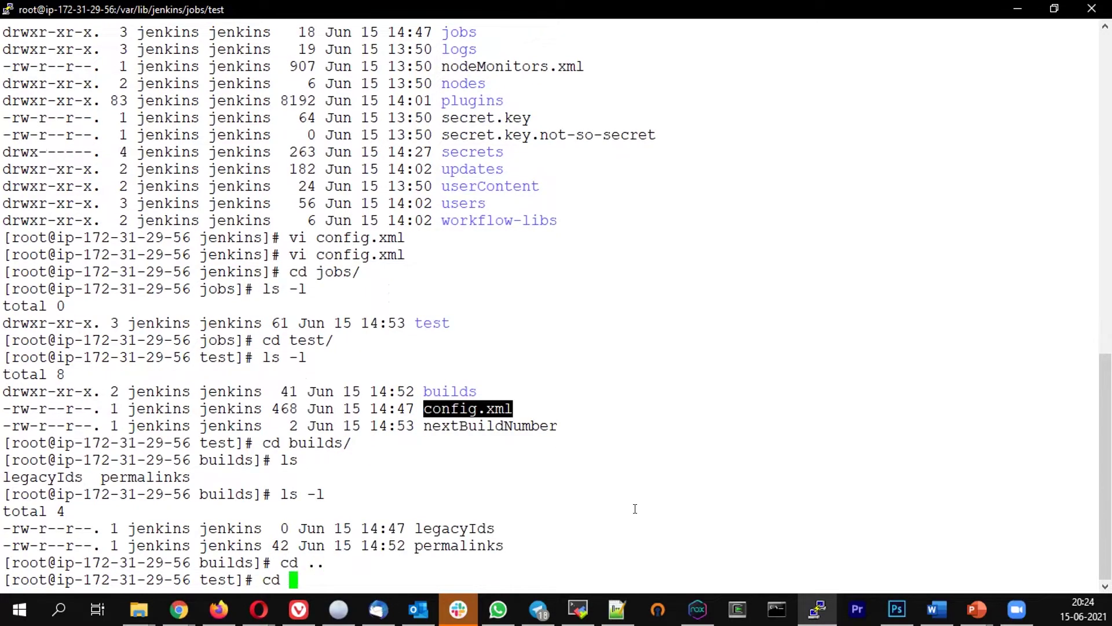
{"action": "type", "text": ".."}
{"action": "key", "text": "Return"}
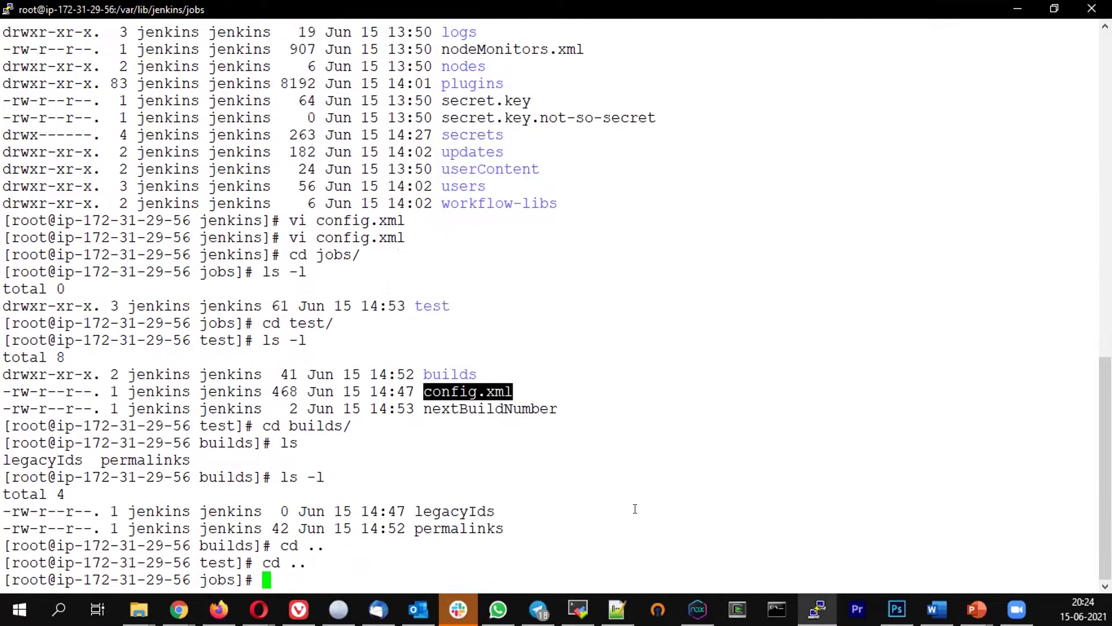
{"action": "type", "text": "cd .."}
{"action": "key", "text": "Return"}
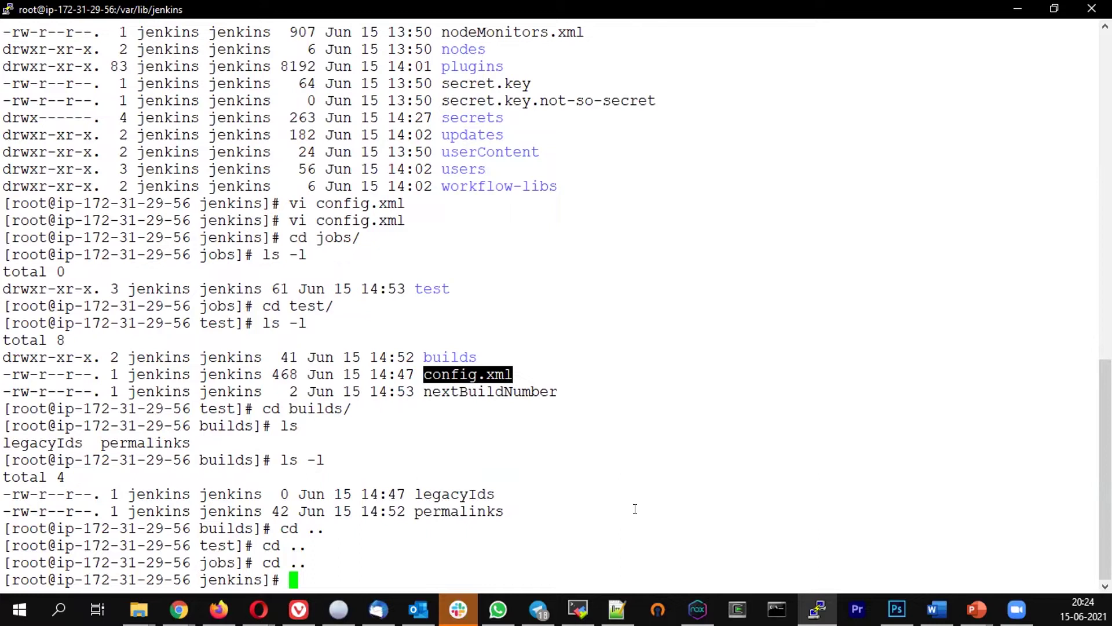
Switch to Jenkins in Chrome and open the configuration of the test job from the dashboard
{"action": "key", "text": "alt+Tab"}
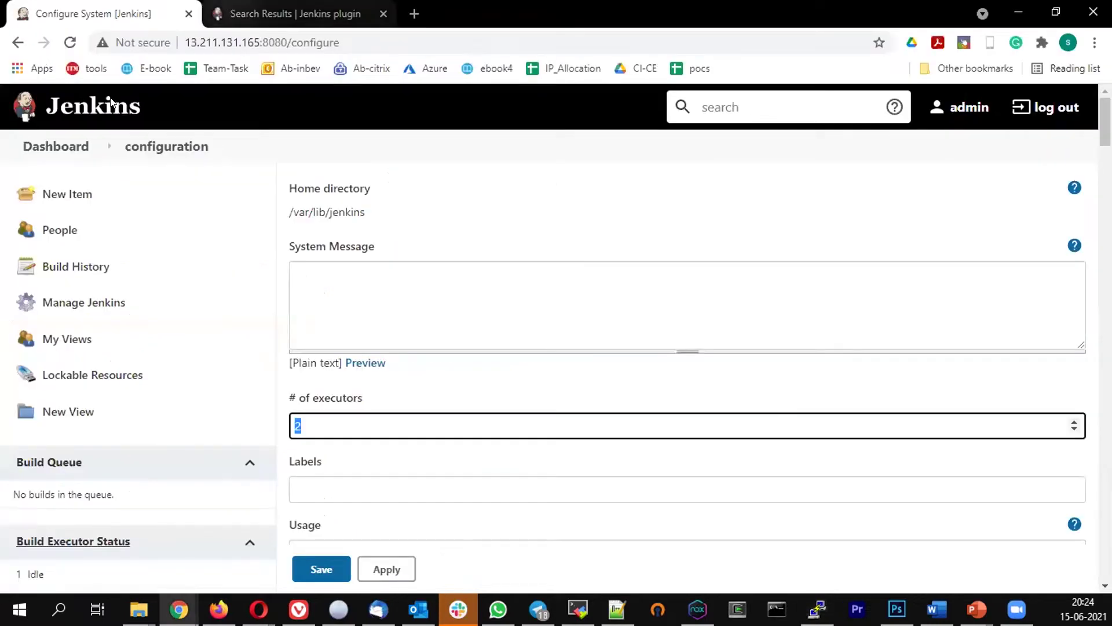
{"action": "left_click", "coordinate": [81, 145]}
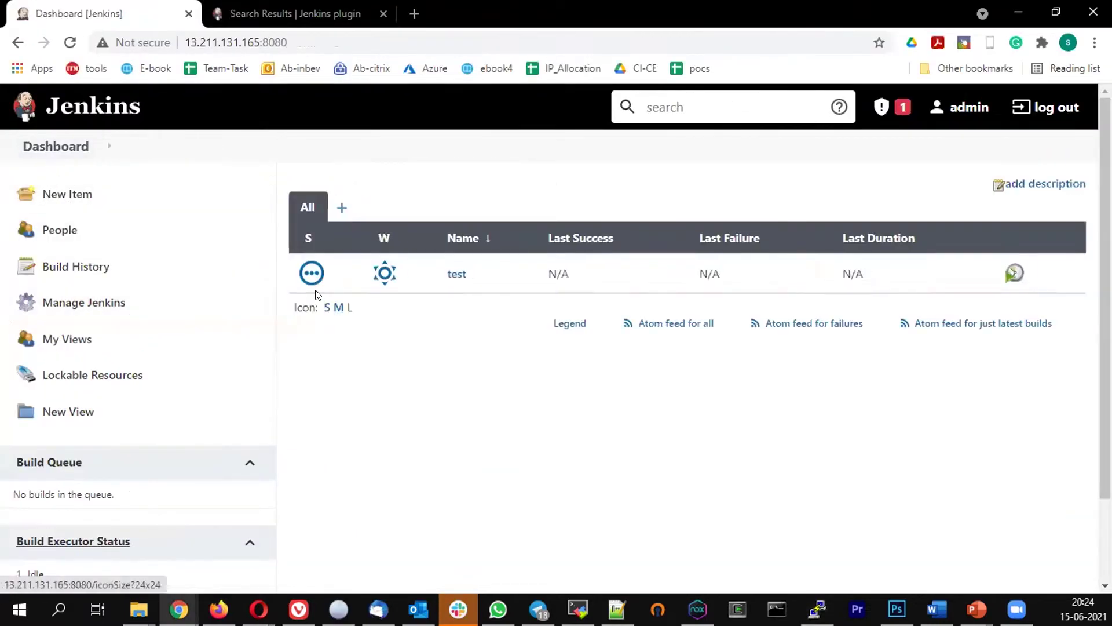
{"action": "left_click", "coordinate": [457, 274]}
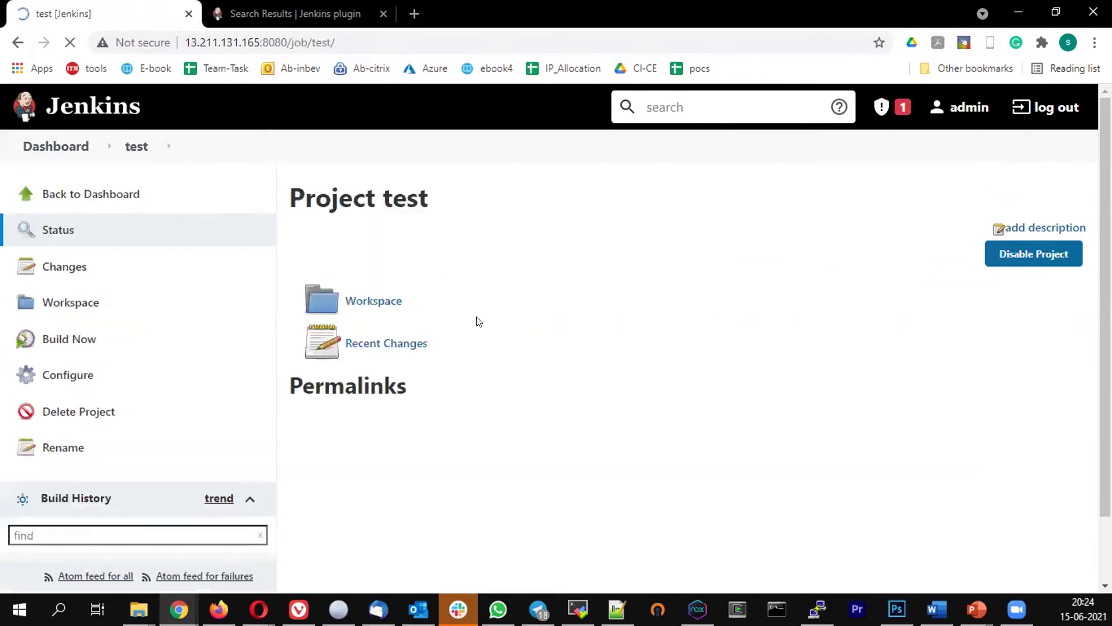
{"action": "left_click", "coordinate": [63, 375]}
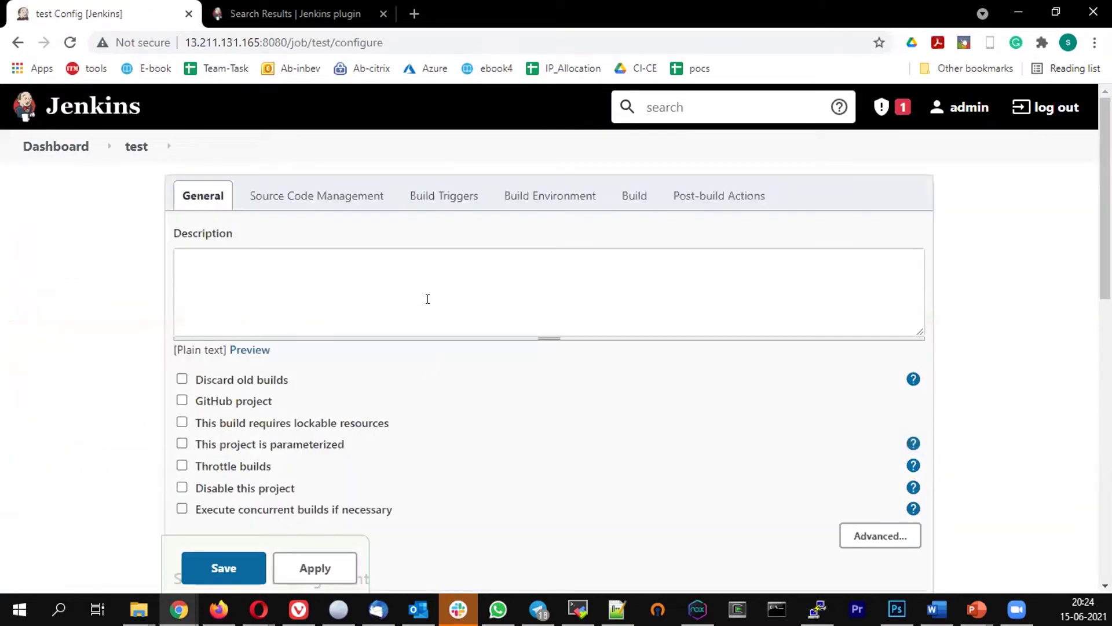
Enable Discard old builds for the test job, keep the Log Rotation strategy, and place the cursor in Days to keep builds
{"action": "scroll", "coordinate": [428, 298], "scroll_direction": "down", "scroll_amount": 2}
{"action": "left_click", "coordinate": [181, 290]}
{"action": "scroll", "coordinate": [410, 365], "scroll_direction": "down", "scroll_amount": 1}
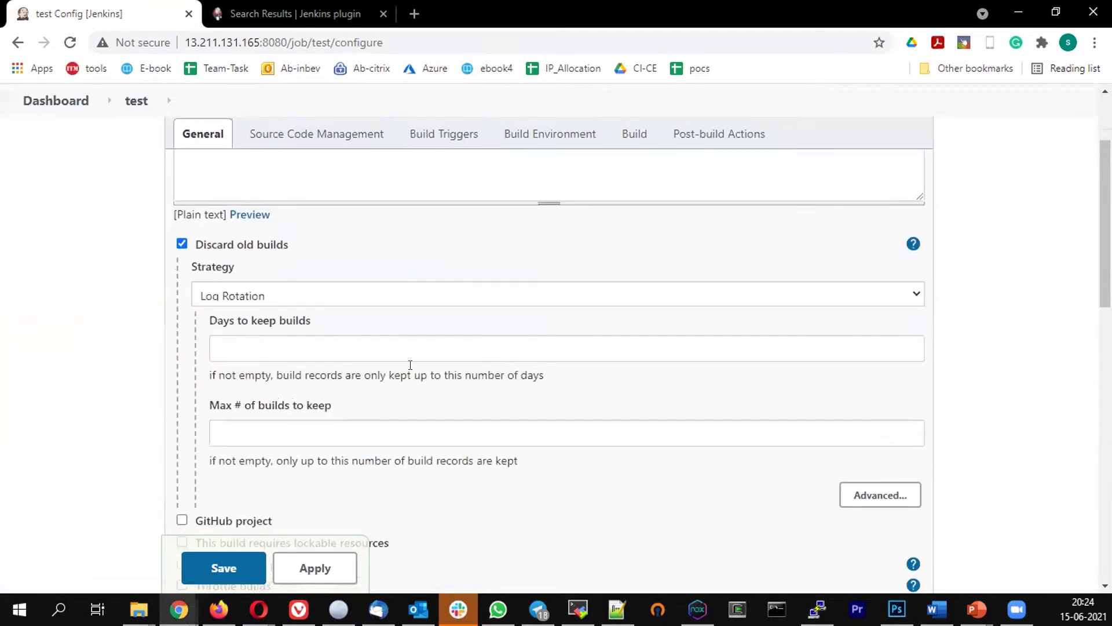
{"action": "scroll", "coordinate": [363, 318], "scroll_direction": "down", "scroll_amount": 1}
{"action": "left_click", "coordinate": [318, 214]}
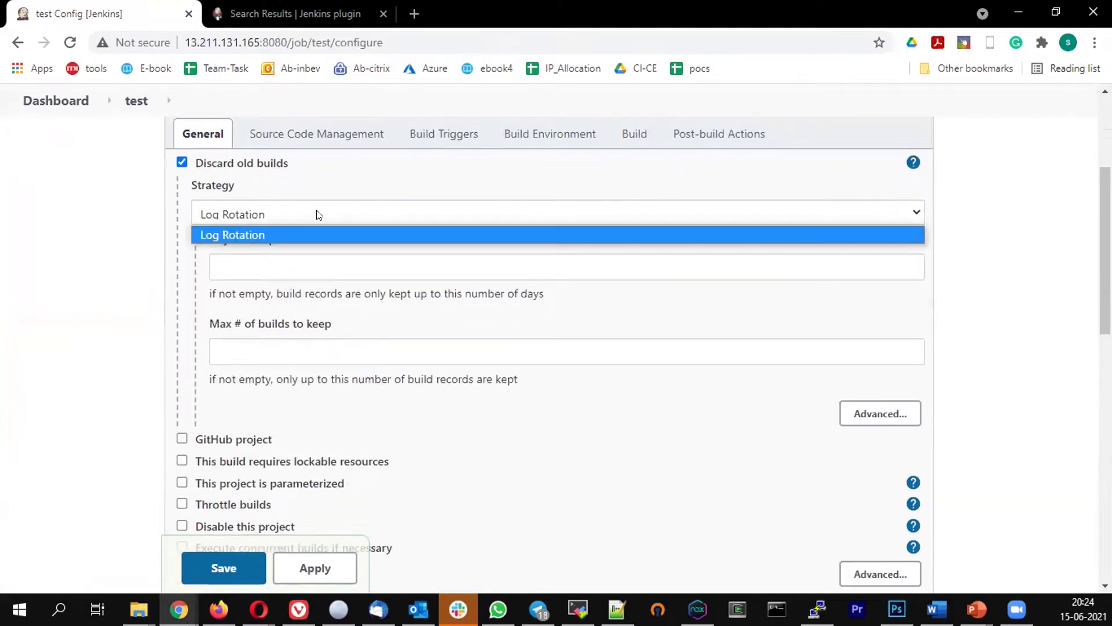
{"action": "left_click", "coordinate": [317, 214]}
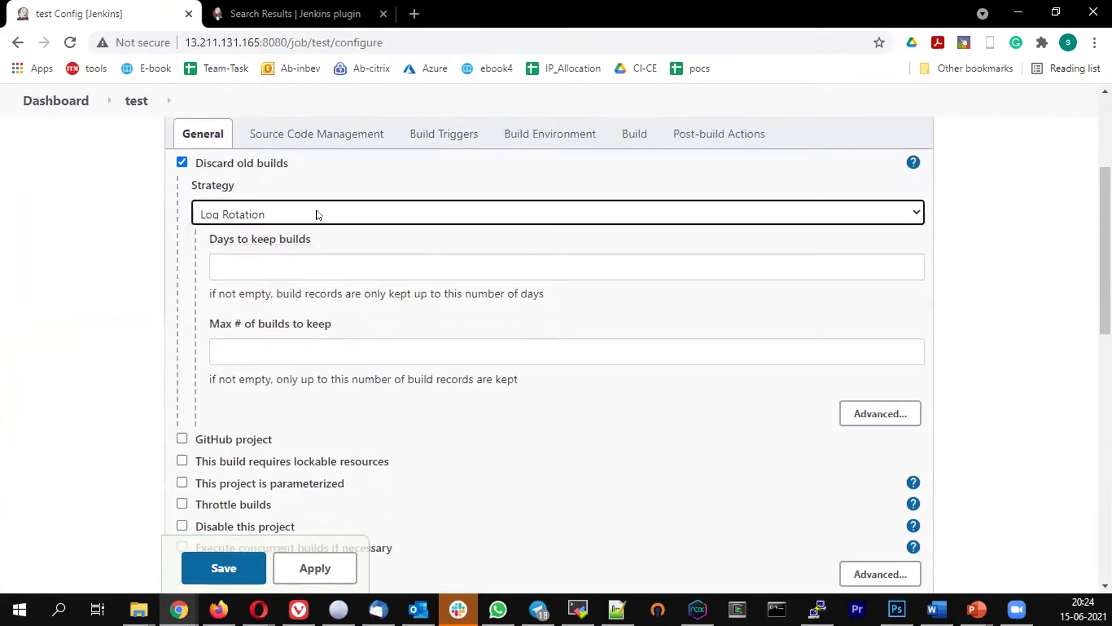
{"action": "left_click", "coordinate": [218, 262]}
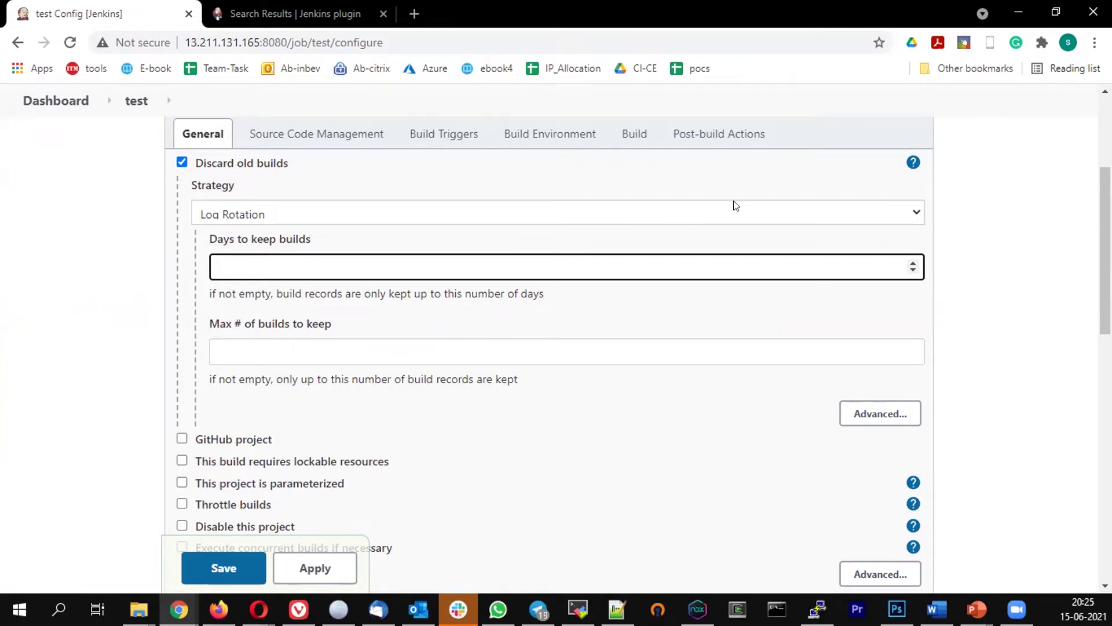
Read through the help text for Discard old builds, covering build age, build count and artifacts, and close it
{"action": "left_click", "coordinate": [911, 168]}
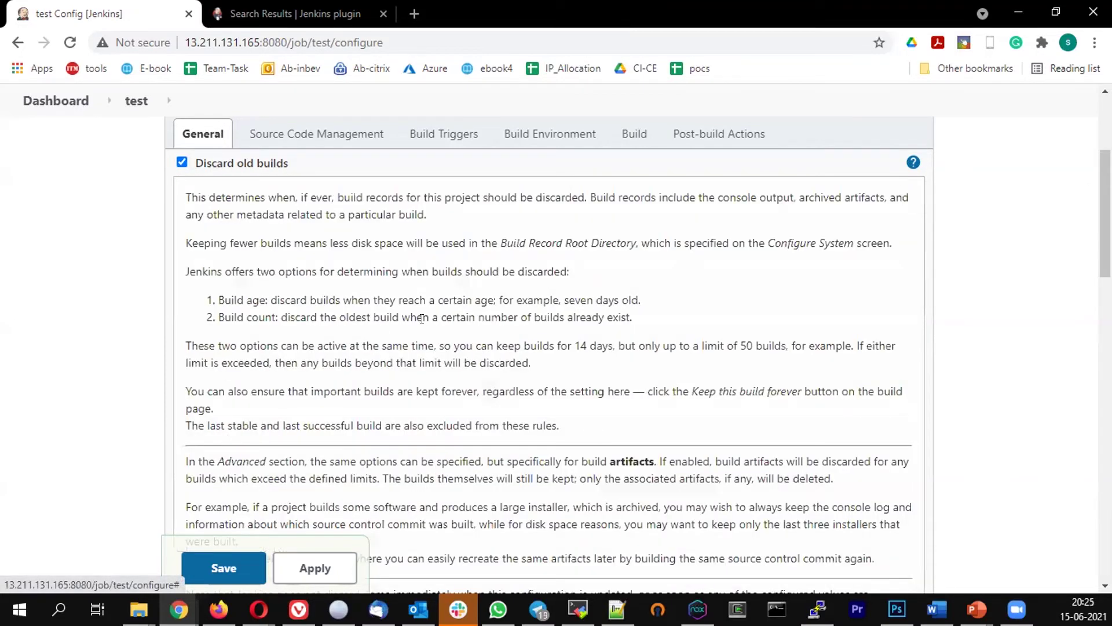
{"action": "scroll", "coordinate": [422, 318], "scroll_direction": "down", "scroll_amount": 3}
{"action": "scroll", "coordinate": [422, 318], "scroll_direction": "up", "scroll_amount": 4}
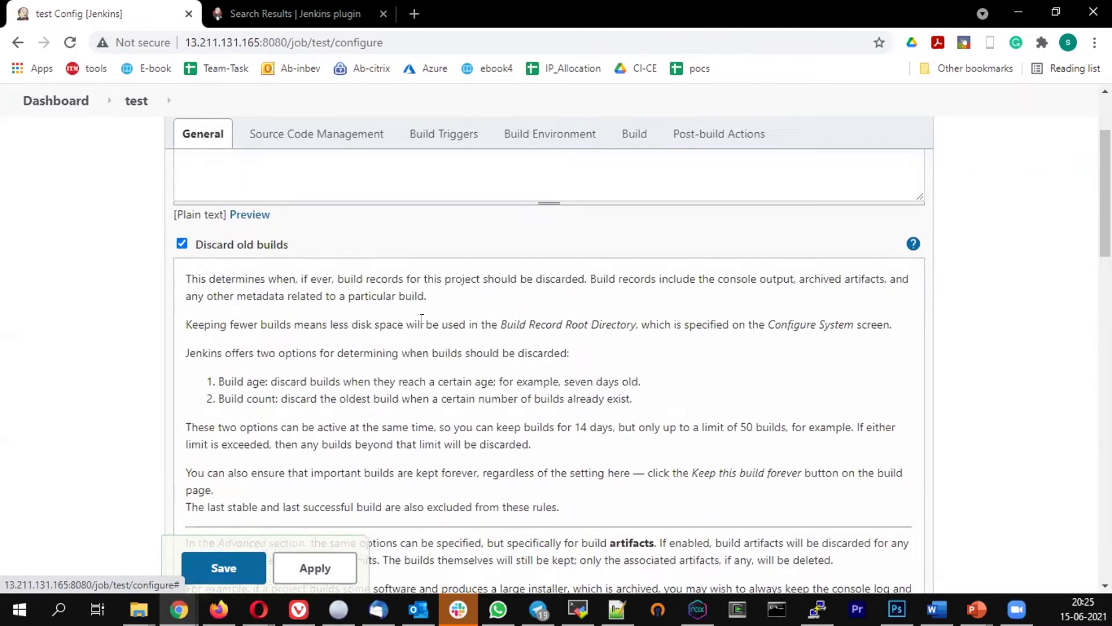
{"action": "scroll", "coordinate": [422, 318], "scroll_direction": "down", "scroll_amount": 3}
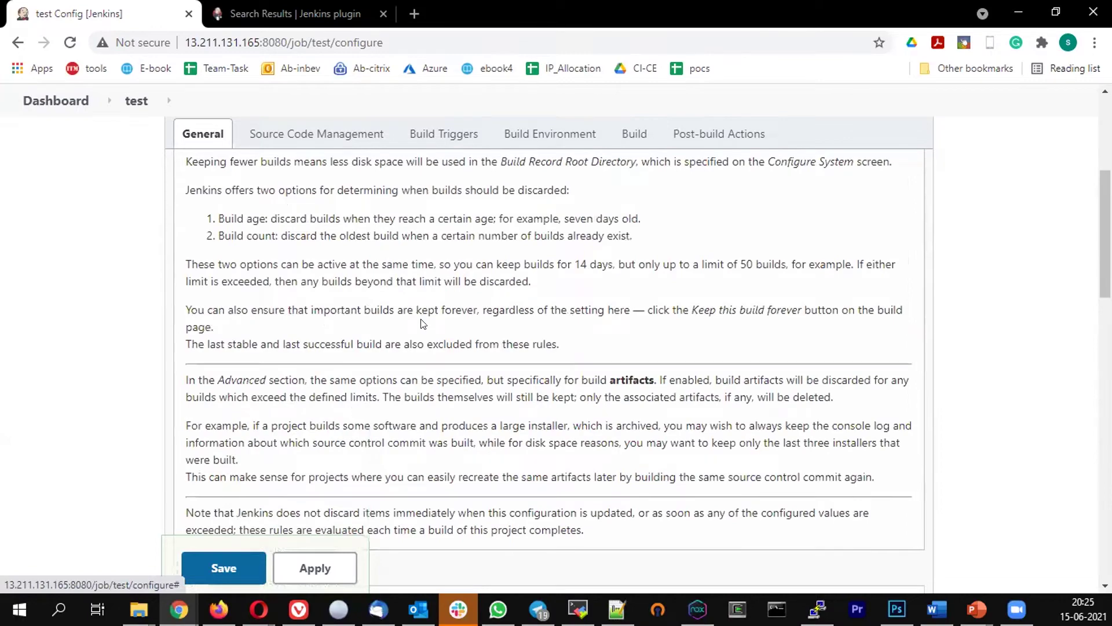
{"action": "scroll", "coordinate": [421, 322], "scroll_direction": "down", "scroll_amount": 7}
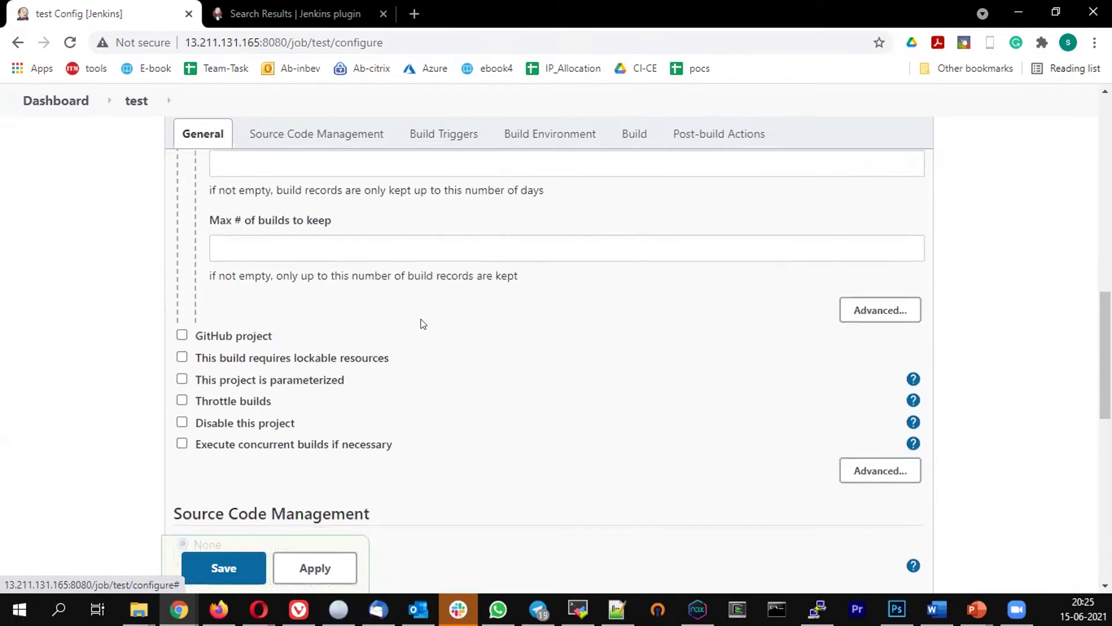
{"action": "scroll", "coordinate": [422, 323], "scroll_direction": "up", "scroll_amount": 8}
{"action": "scroll", "coordinate": [422, 318], "scroll_direction": "down", "scroll_amount": 4}
{"action": "scroll", "coordinate": [422, 318], "scroll_direction": "up", "scroll_amount": 5}
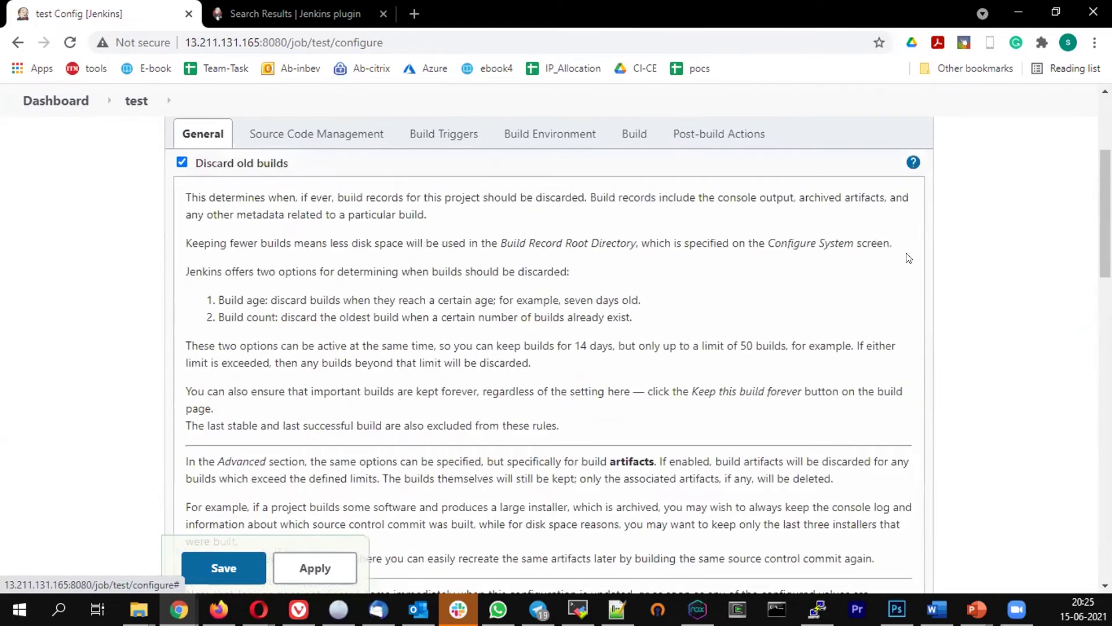
{"action": "left_click", "coordinate": [913, 162]}
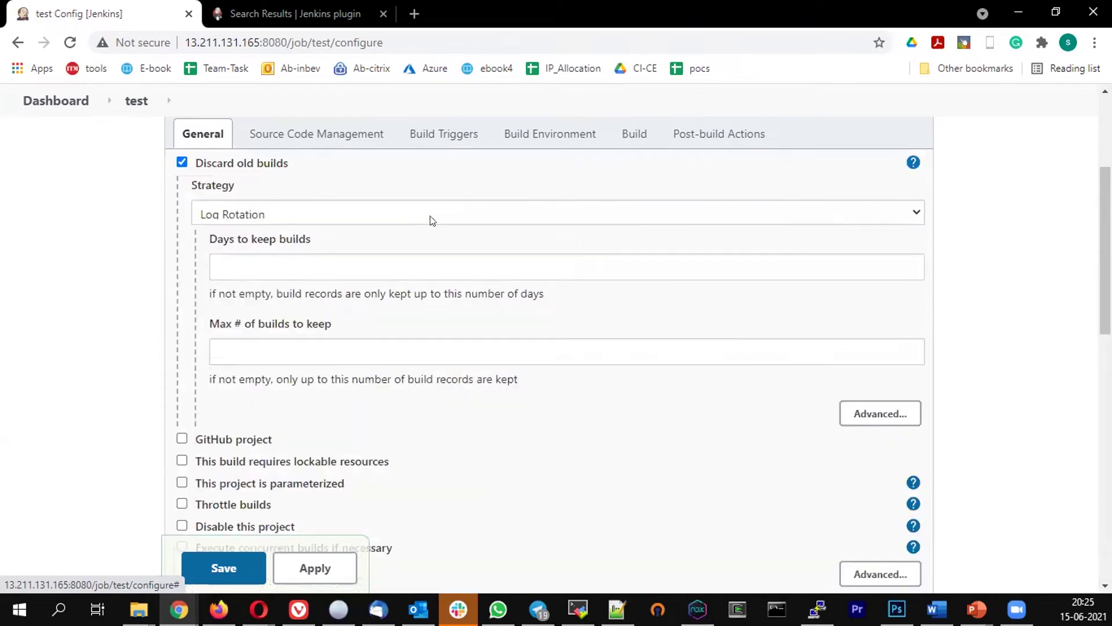
Review the Days to keep builds and Max # of builds to keep fields, and expand the advanced artifact retention options
{"action": "scroll", "coordinate": [286, 198], "scroll_direction": "down", "scroll_amount": 1}
{"action": "left_click", "coordinate": [285, 186]}
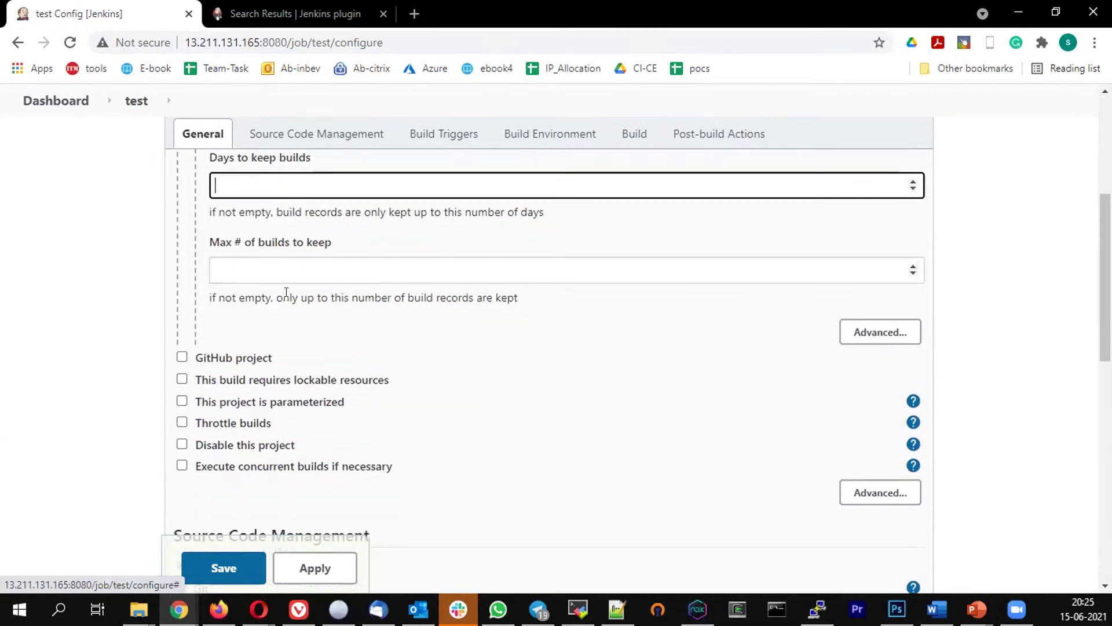
{"action": "key", "text": "Tab"}
{"action": "key", "text": "shift+Tab"}
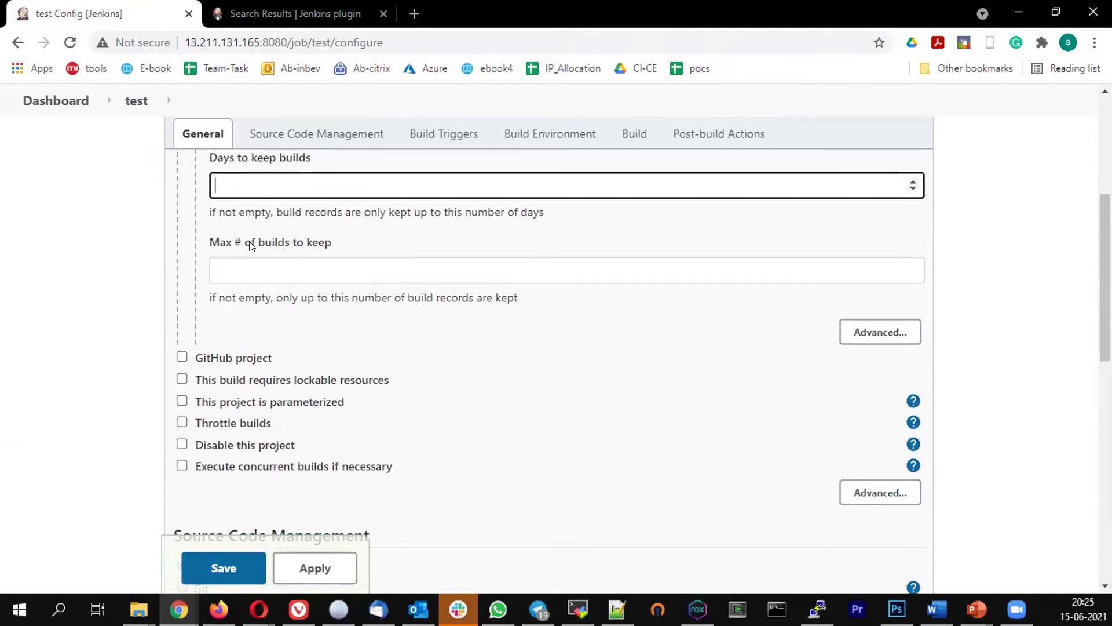
{"action": "key", "text": "Tab"}
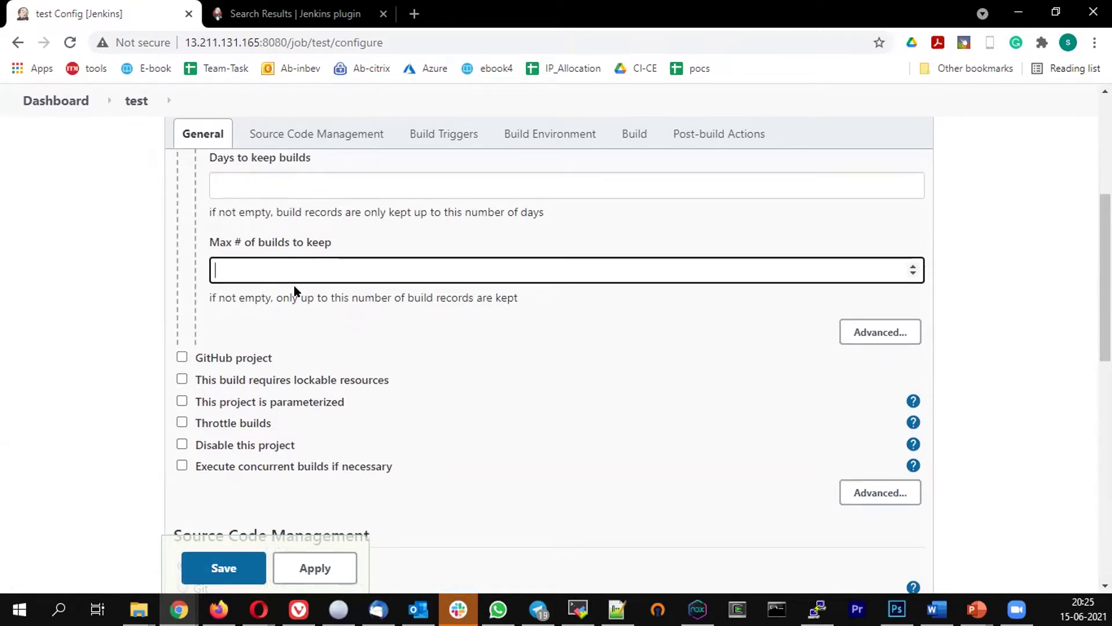
{"action": "left_click", "coordinate": [908, 341]}
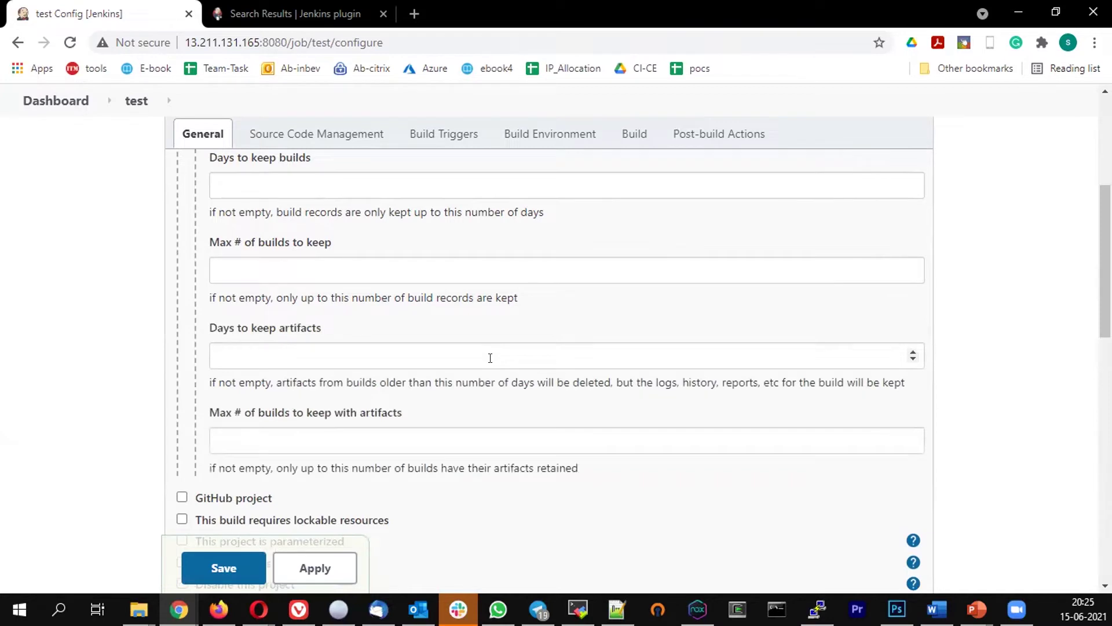
Point out the empty Days to keep artifacts field and disable Discard old builds for the test job
{"action": "left_click", "coordinate": [467, 348]}
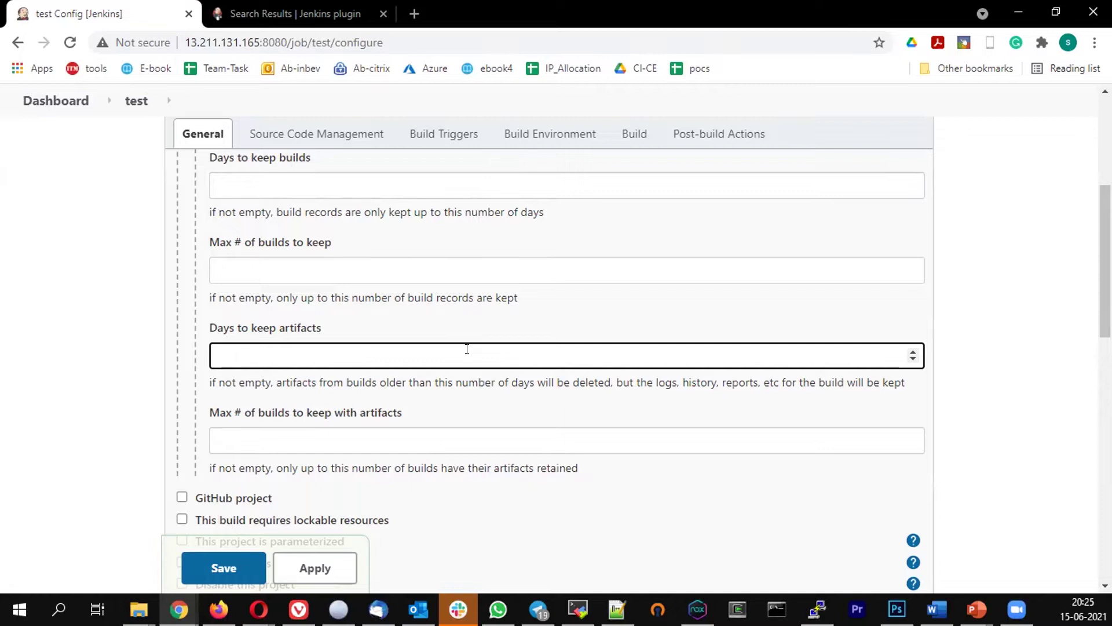
{"action": "scroll", "coordinate": [467, 348], "scroll_direction": "up", "scroll_amount": 3}
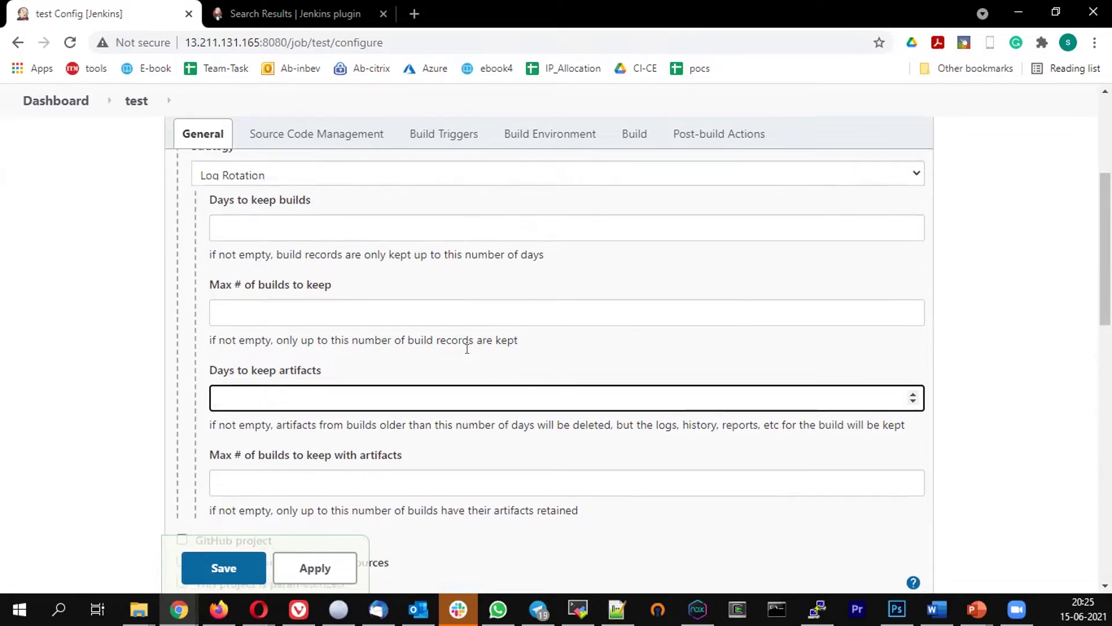
{"action": "left_click", "coordinate": [182, 244]}
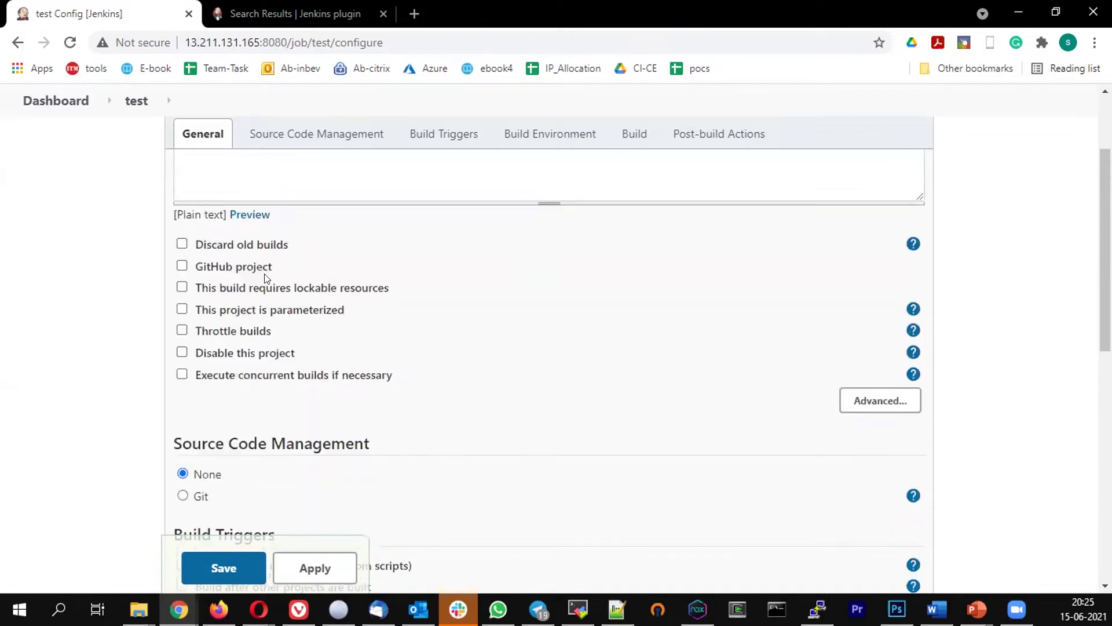
Enable This build requires lockable resources, review its Resources and Label fields, and disable it again
{"action": "left_click", "coordinate": [182, 287]}
{"action": "left_click", "coordinate": [268, 335]}
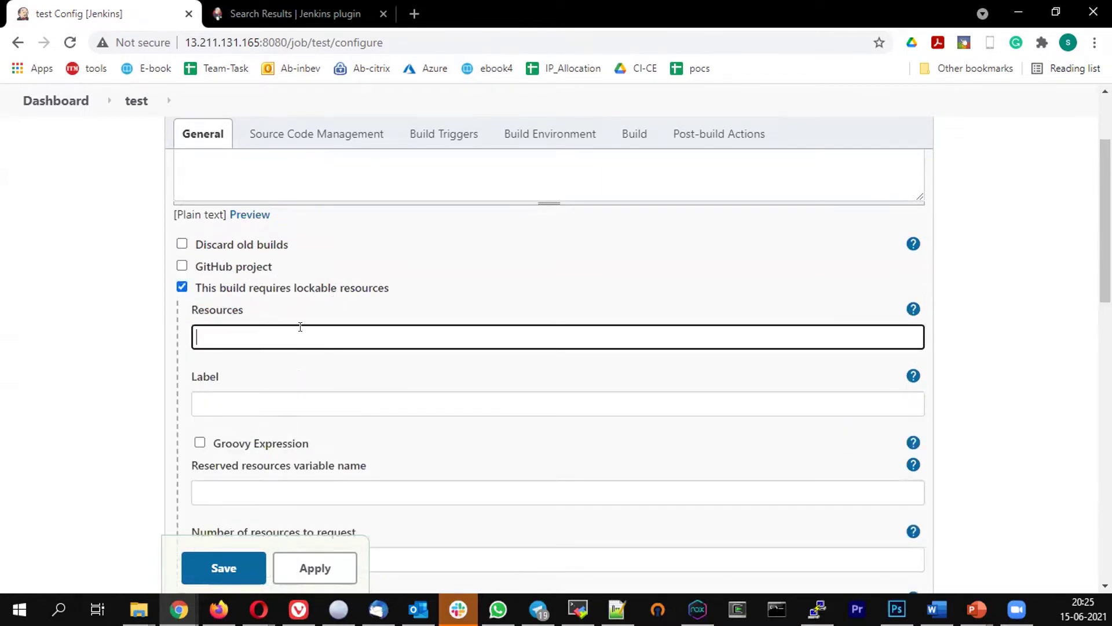
{"action": "left_click", "coordinate": [253, 400]}
{"action": "left_click", "coordinate": [182, 288]}
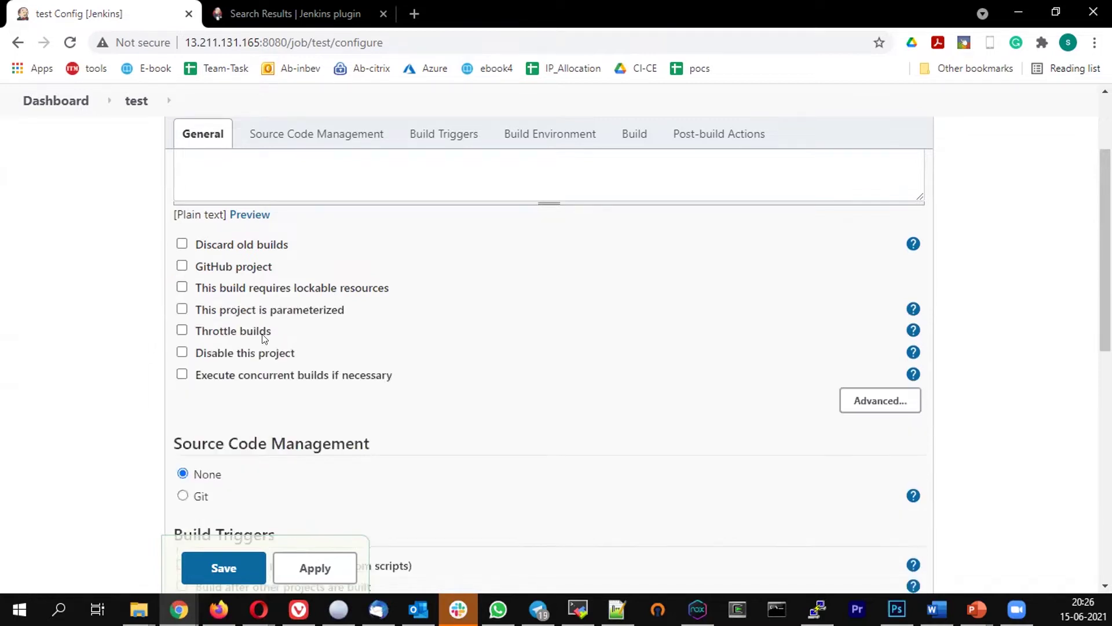
Enable This project is parameterized, review the available parameter types, and disable it without adding one
{"action": "left_click", "coordinate": [181, 309]}
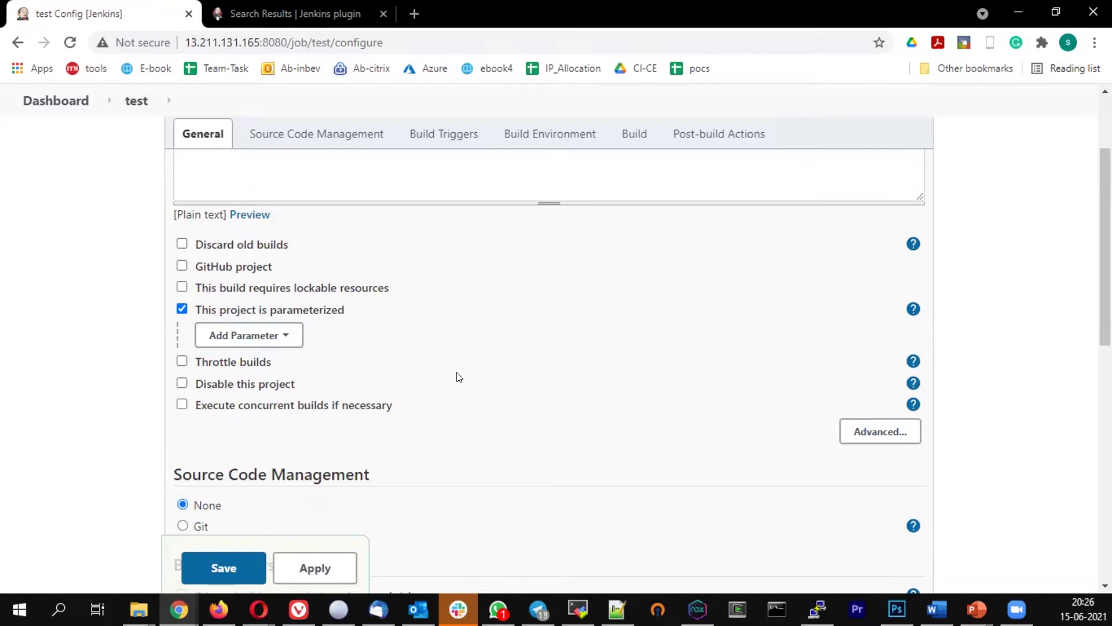
{"action": "left_click", "coordinate": [268, 336]}
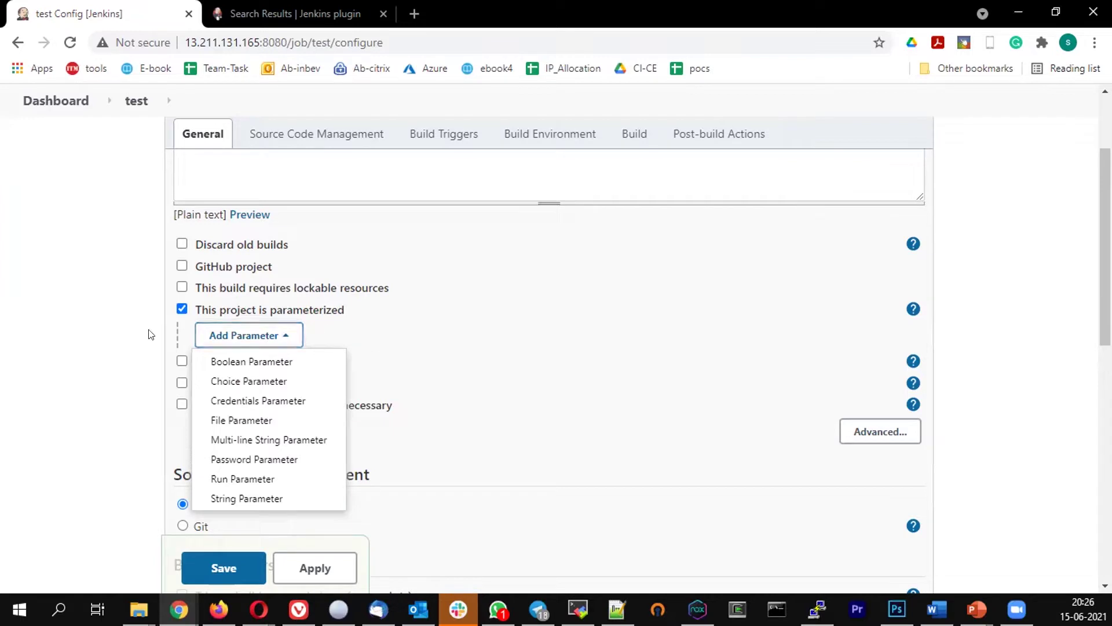
{"action": "left_click", "coordinate": [183, 314]}
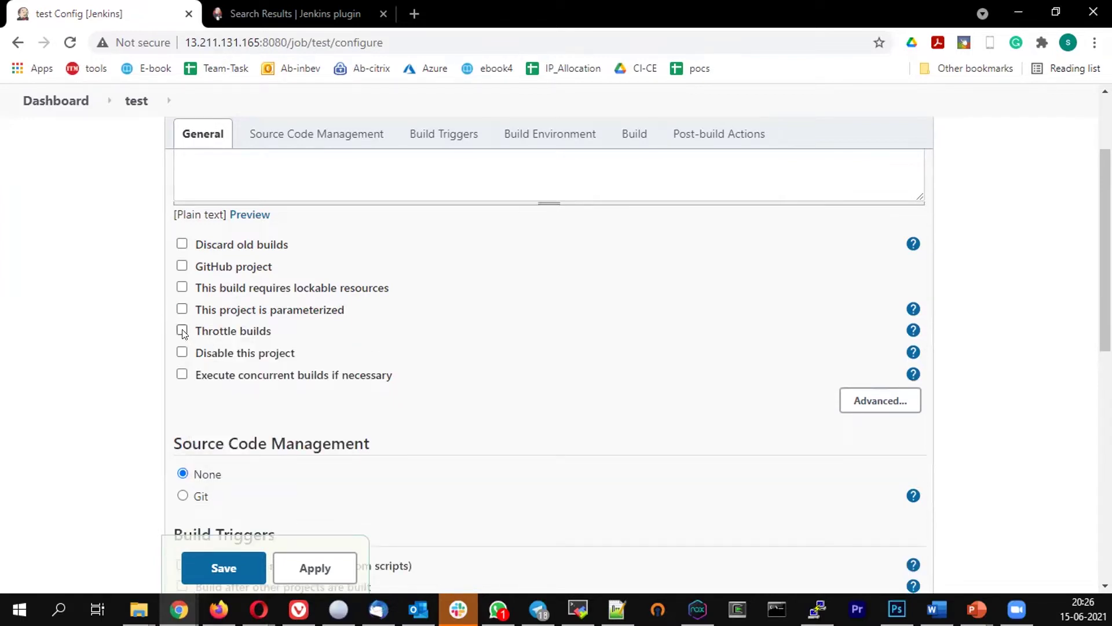
Enable Throttle builds, set the time period to Hour, check the number of builds, and disable it again
{"action": "left_click", "coordinate": [183, 331]}
{"action": "scroll", "coordinate": [430, 364], "scroll_direction": "down", "scroll_amount": 1}
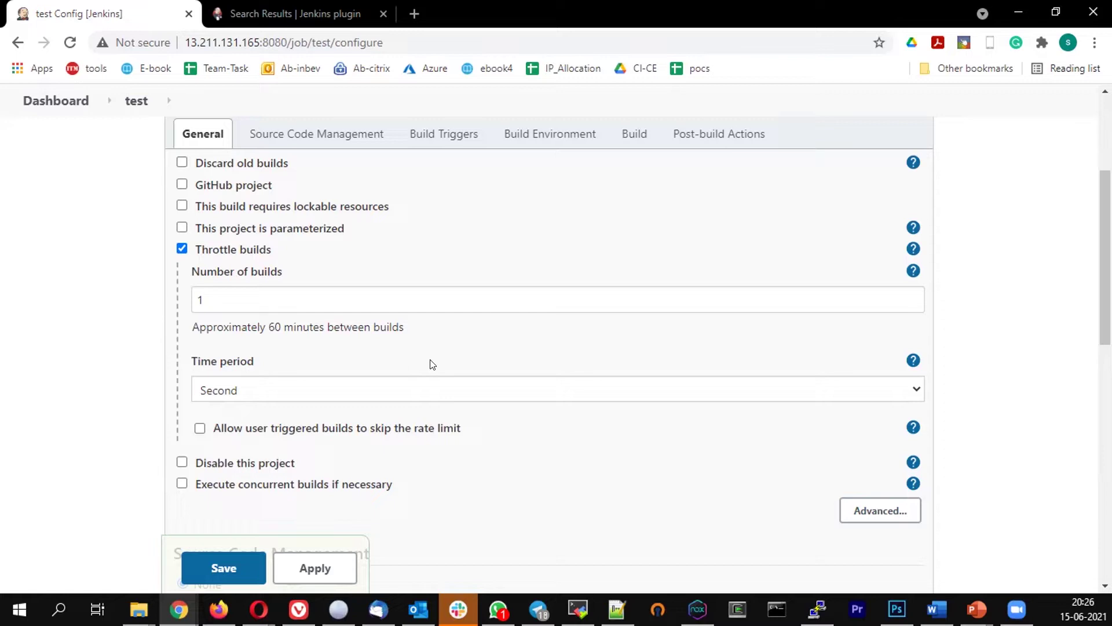
{"action": "left_click", "coordinate": [343, 389]}
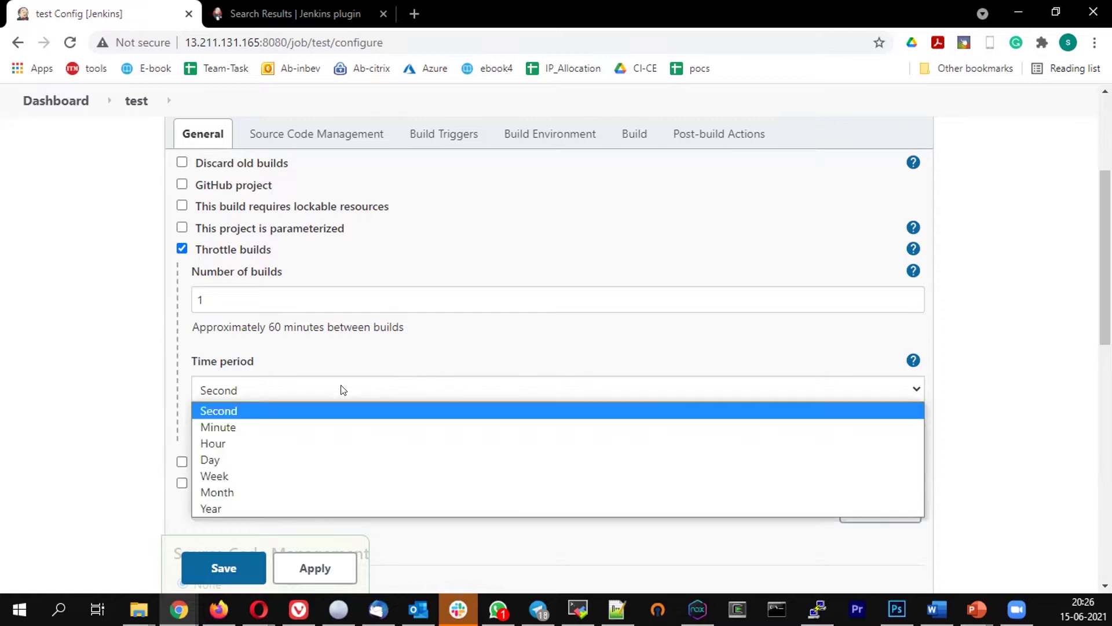
{"action": "left_click", "coordinate": [250, 442]}
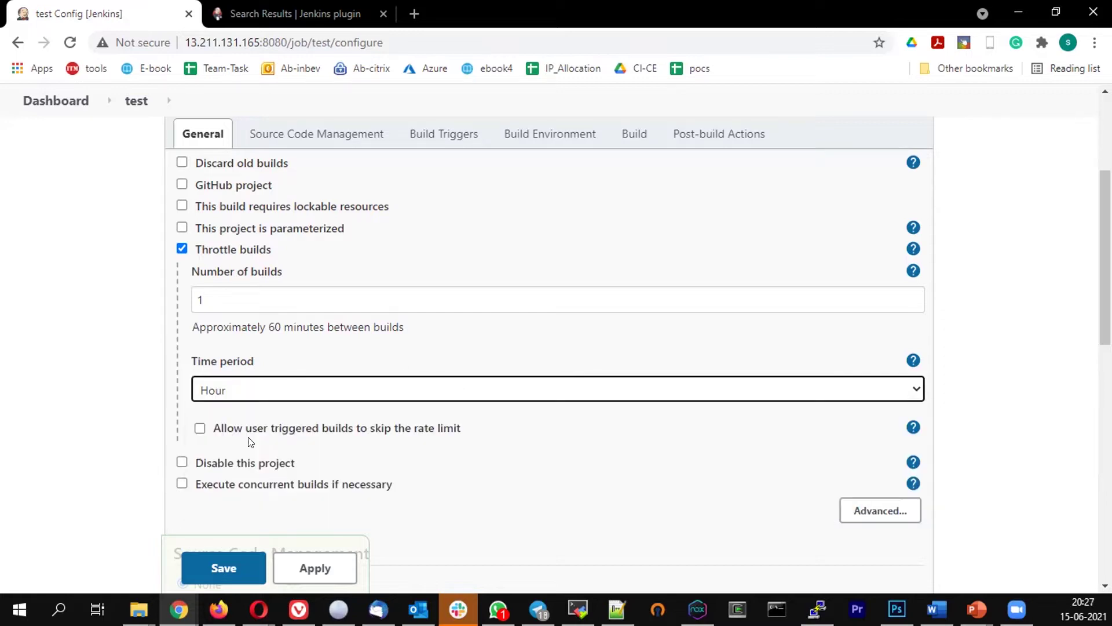
{"action": "left_click", "coordinate": [229, 300]}
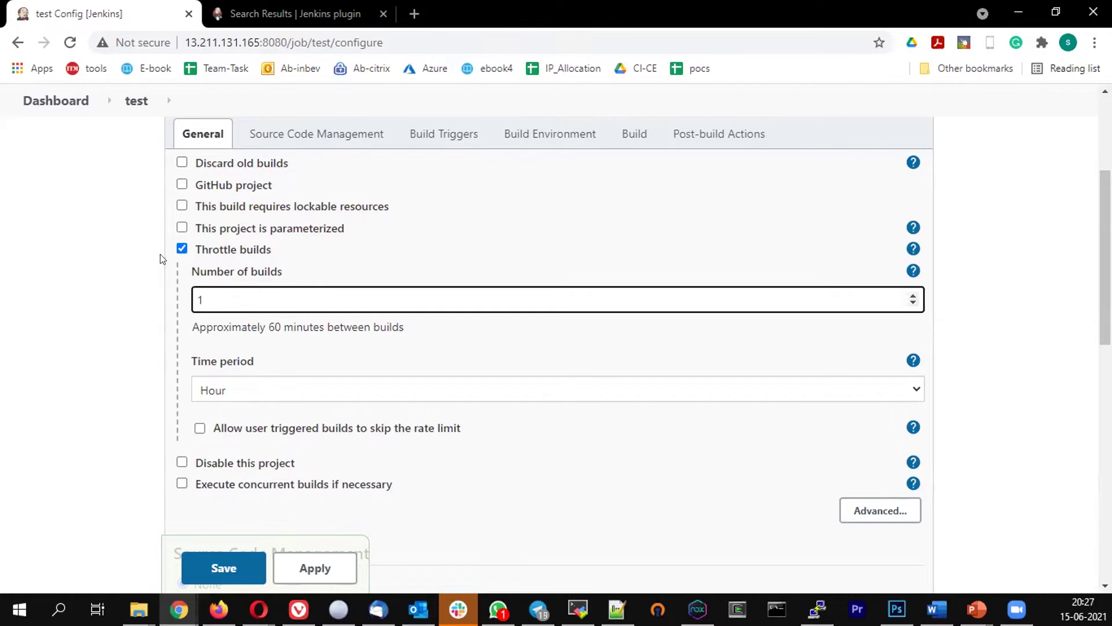
{"action": "left_click", "coordinate": [178, 249]}
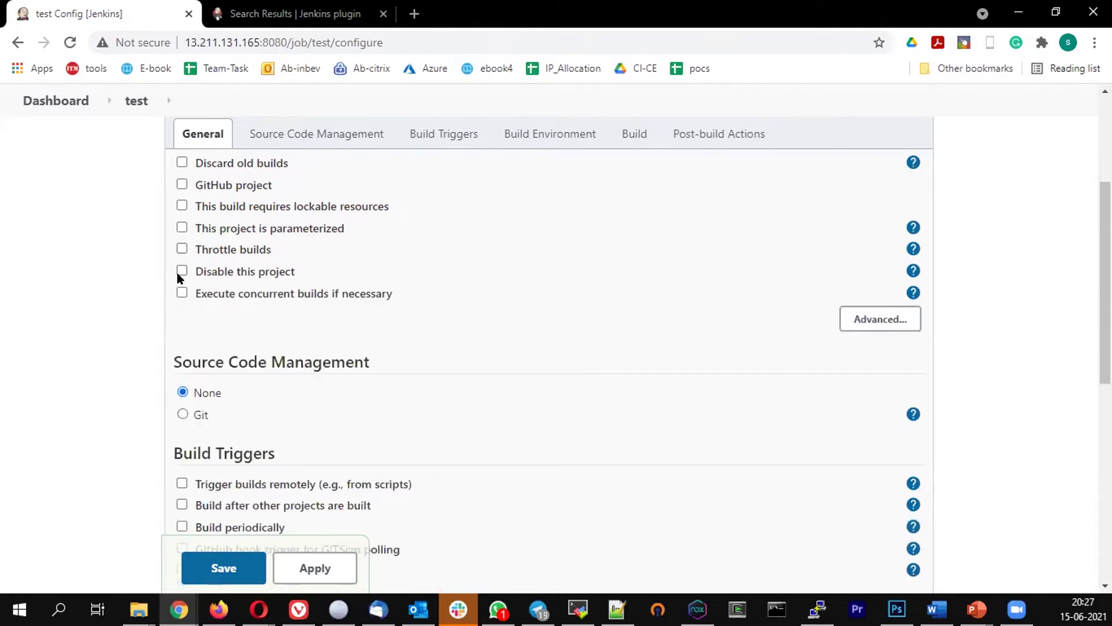
Turn Disable this project on and off again, and expand the advanced general options of the test job
{"action": "left_click", "coordinate": [182, 271]}
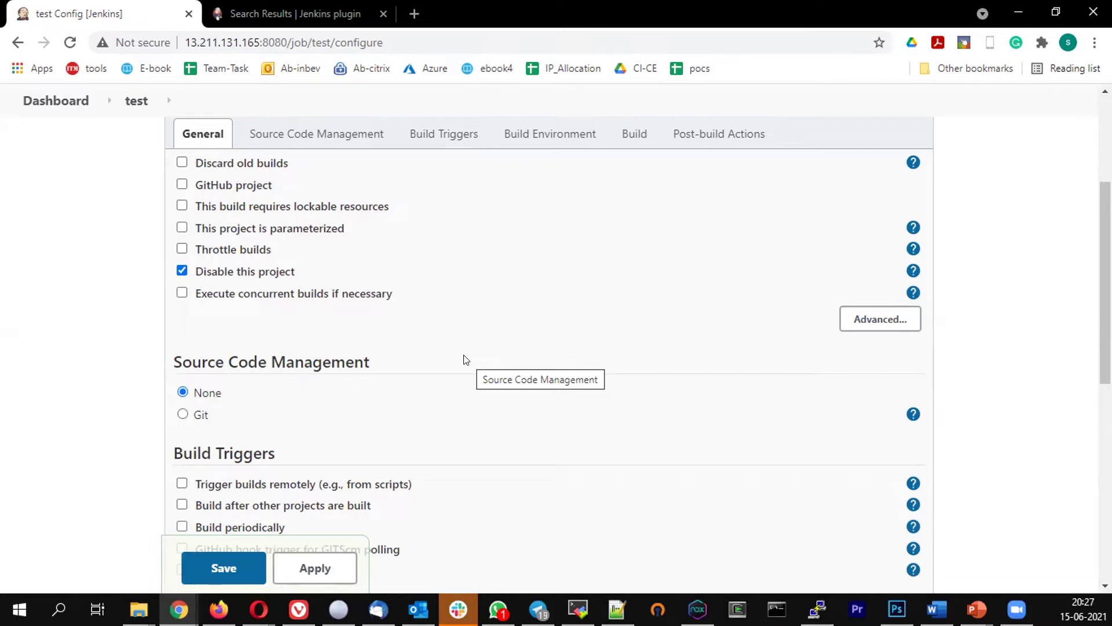
{"action": "left_click", "coordinate": [182, 272]}
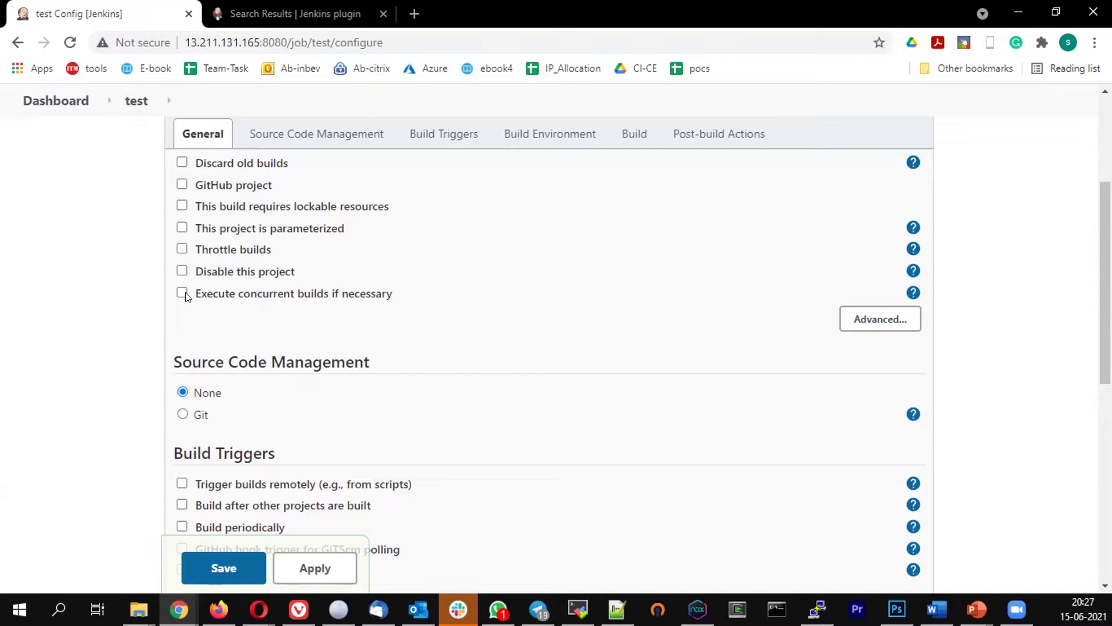
{"action": "left_click", "coordinate": [881, 318]}
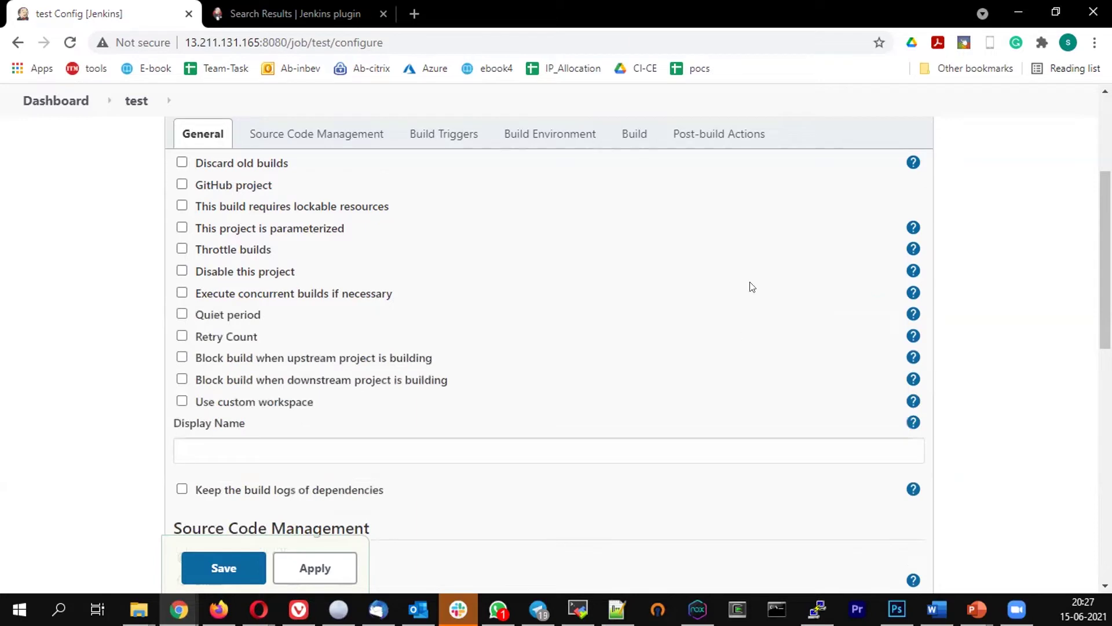
{"action": "scroll", "coordinate": [755, 278], "scroll_direction": "down", "scroll_amount": 1}
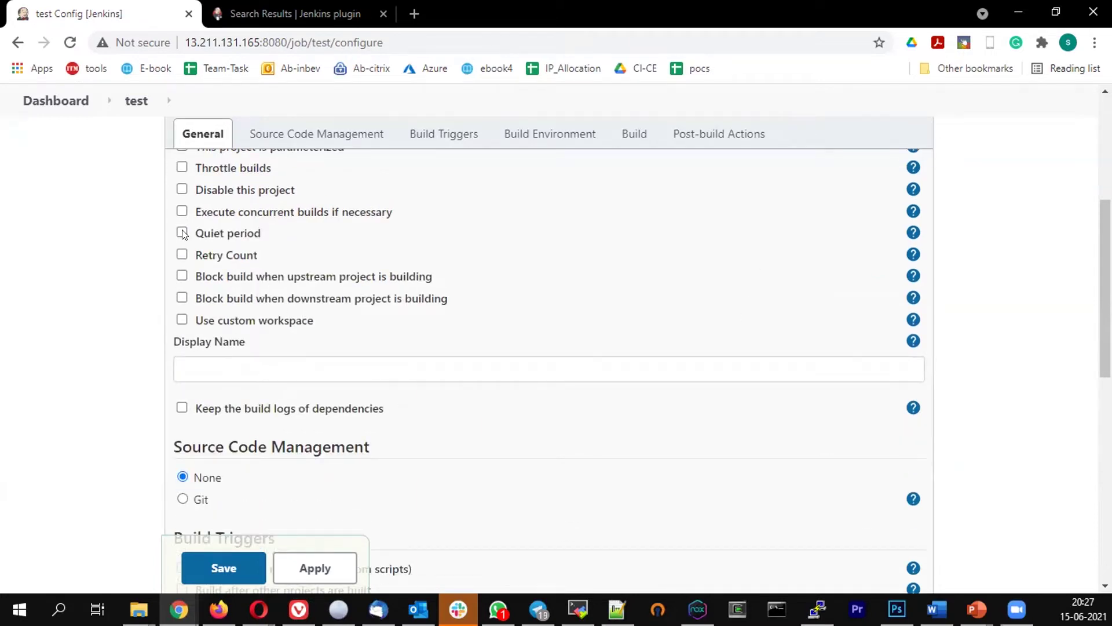
Enable Quiet period, highlight its number of seconds, and disable it again
{"action": "left_click", "coordinate": [181, 233]}
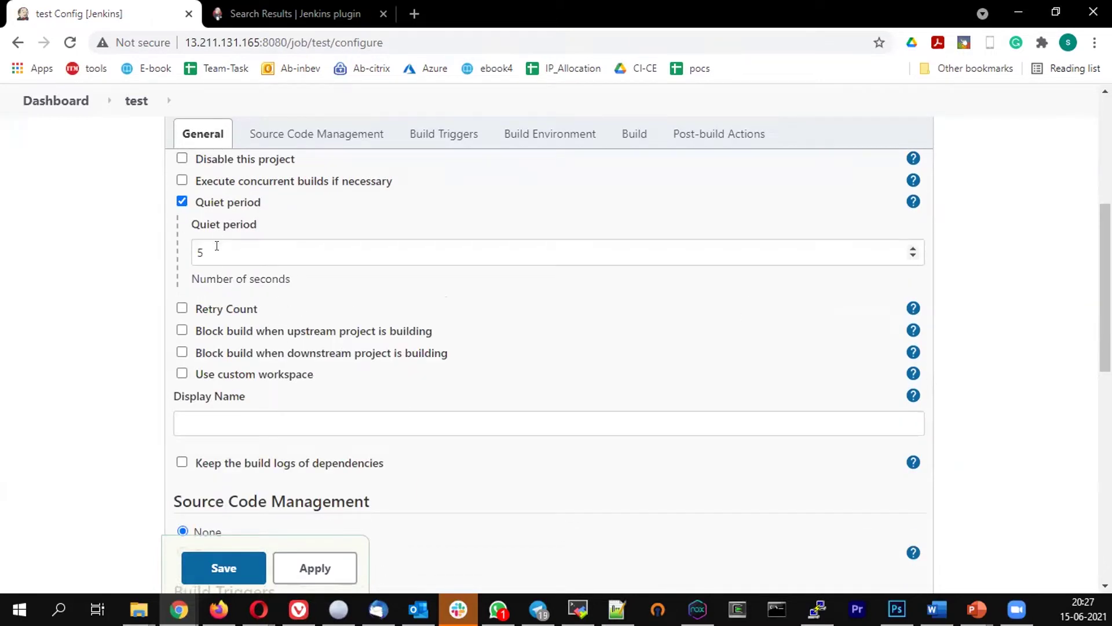
{"action": "double_click", "coordinate": [216, 246]}
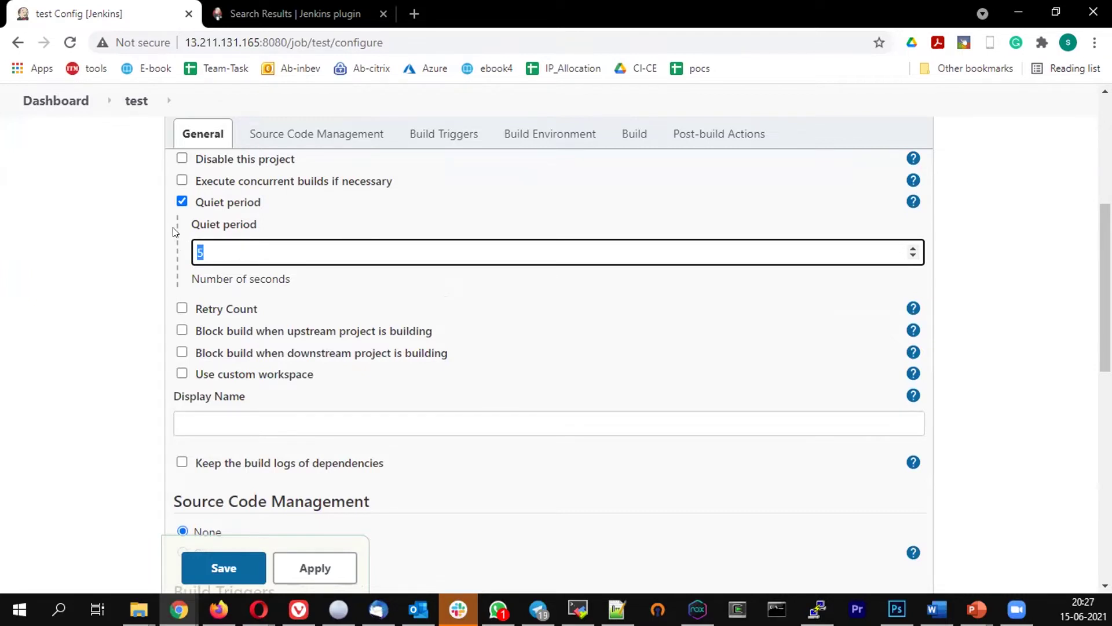
{"action": "left_click", "coordinate": [181, 201]}
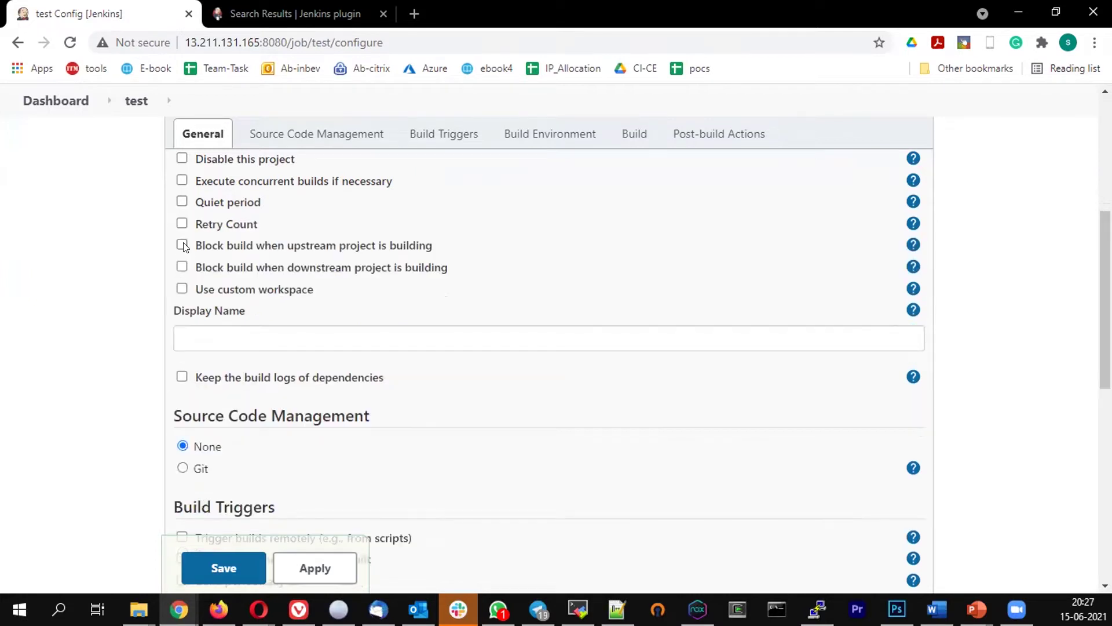
Turn Retry Count on and off, and do the same with Block build when upstream project is building
{"action": "left_click", "coordinate": [177, 218]}
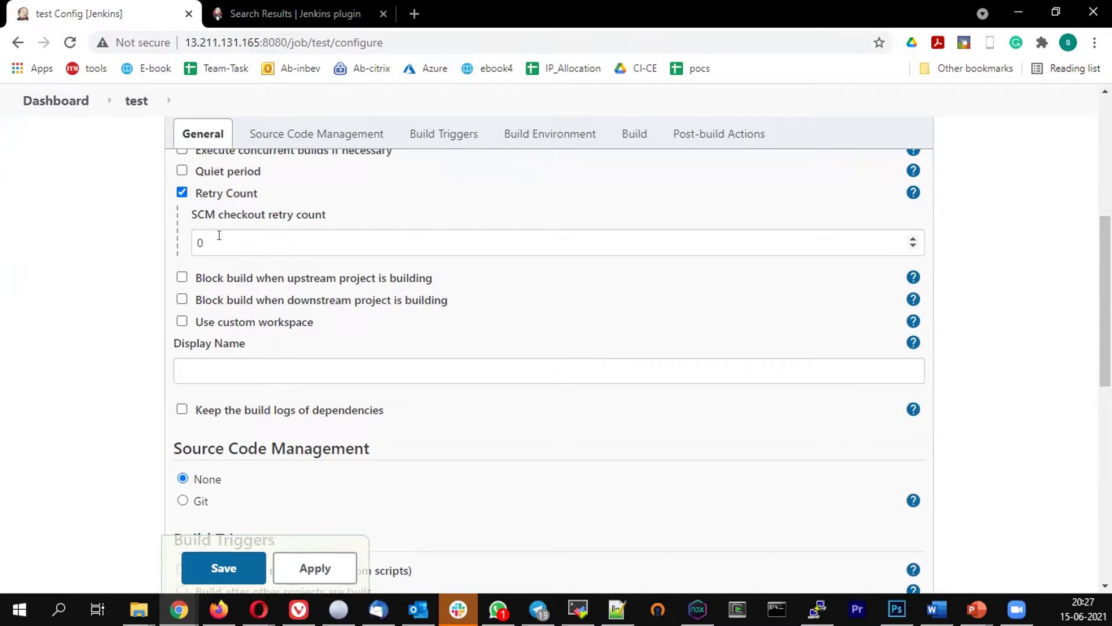
{"action": "left_click", "coordinate": [182, 192]}
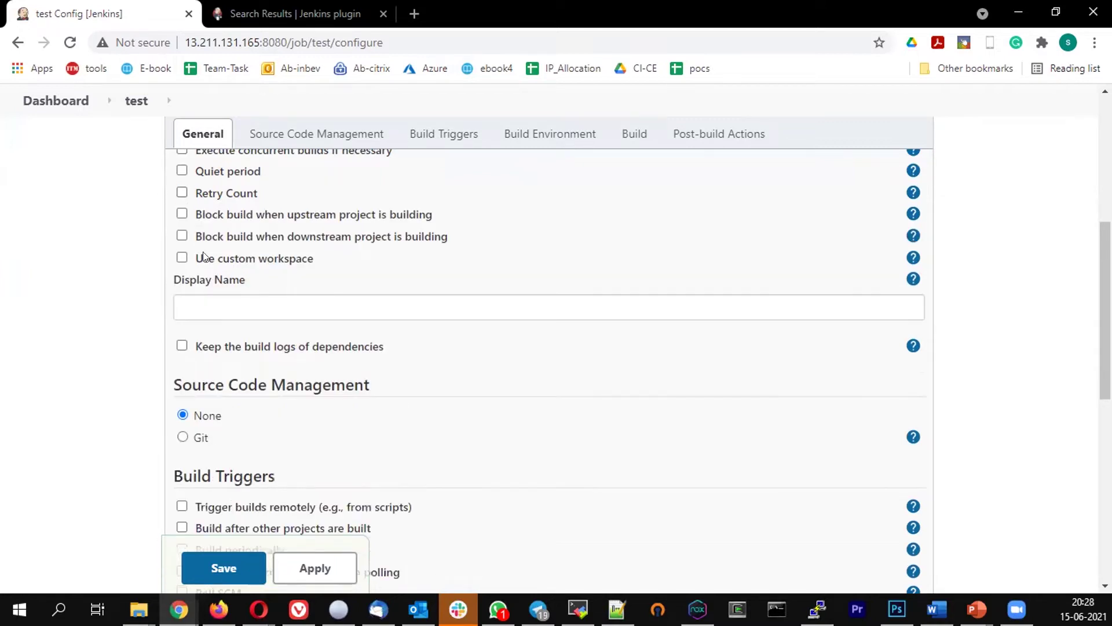
{"action": "left_click", "coordinate": [183, 214]}
{"action": "left_click", "coordinate": [179, 216]}
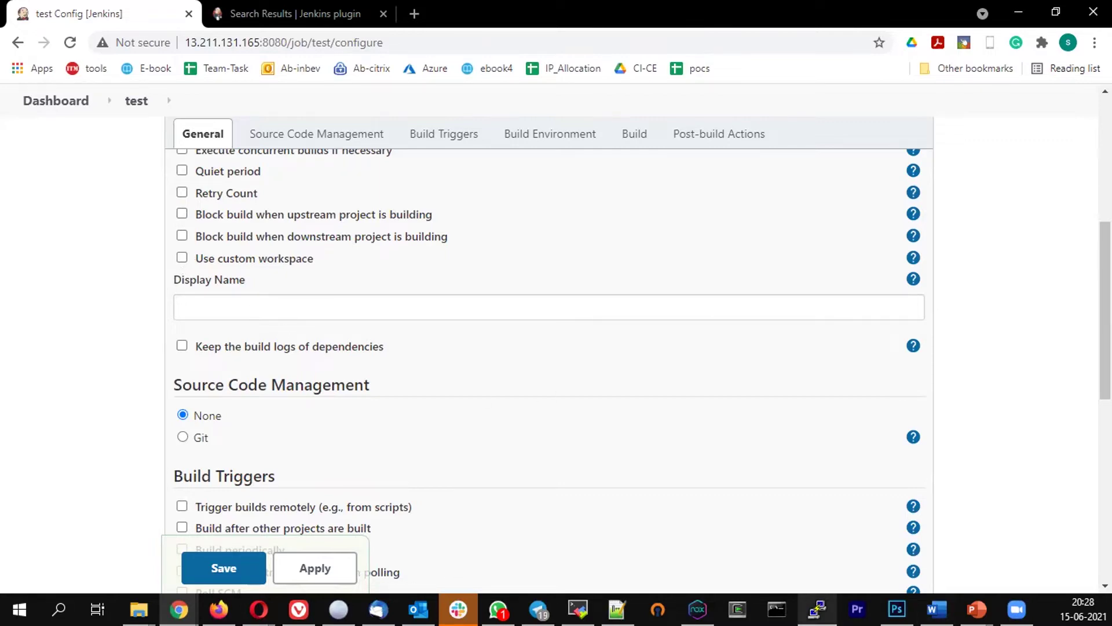
Switch to the PuTTY terminal and list /var/lib/jenkins in long format to examine its default contents, including the jobs directory
{"action": "left_click", "coordinate": [817, 609]}
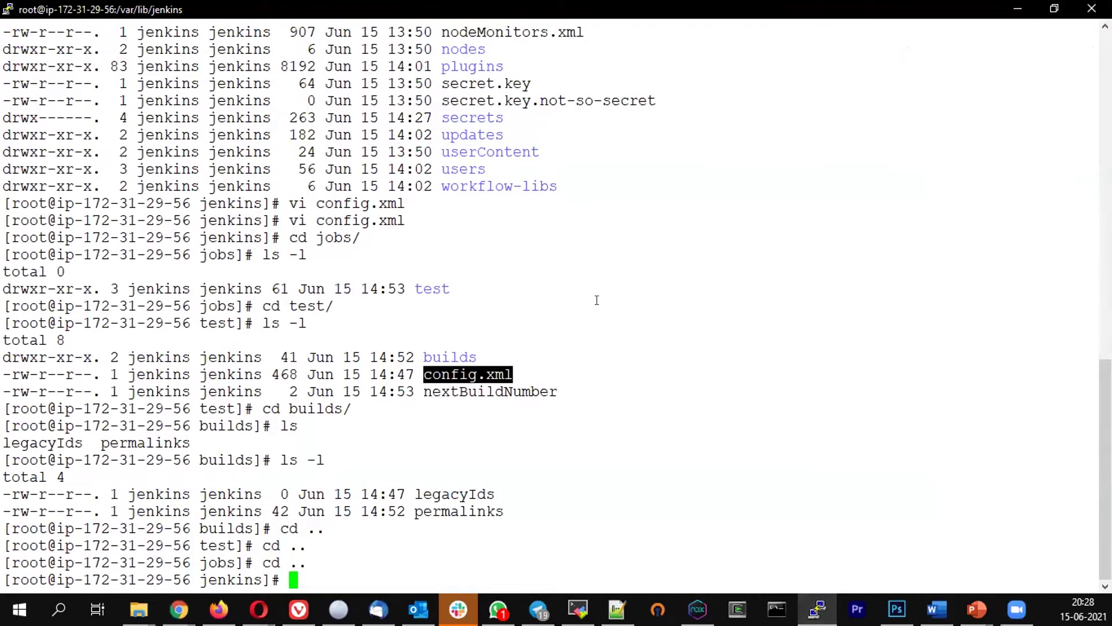
{"action": "type", "text": "ls 0"}
{"action": "key", "text": "BackSpace"}
{"action": "type", "text": "-l"}
{"action": "key", "text": "Return"}
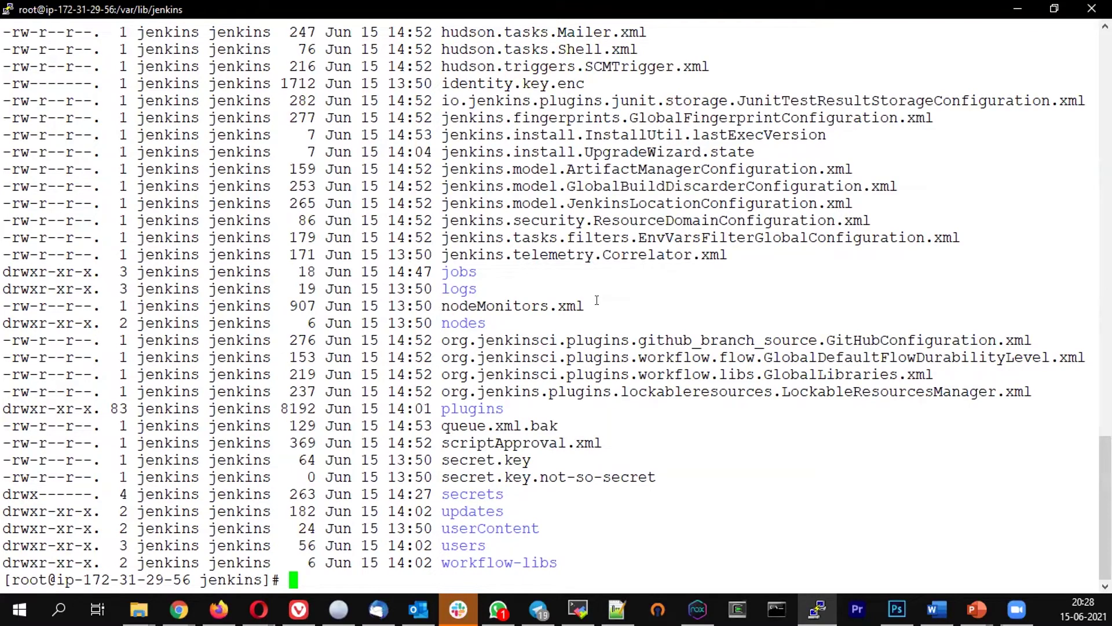
{"action": "scroll", "coordinate": [465, 187], "scroll_direction": "up", "scroll_amount": 10}
{"action": "scroll", "coordinate": [457, 232], "scroll_direction": "down", "scroll_amount": 10}
{"action": "left_click_drag", "start_coordinate": [448, 271], "coordinate": [659, 496]}
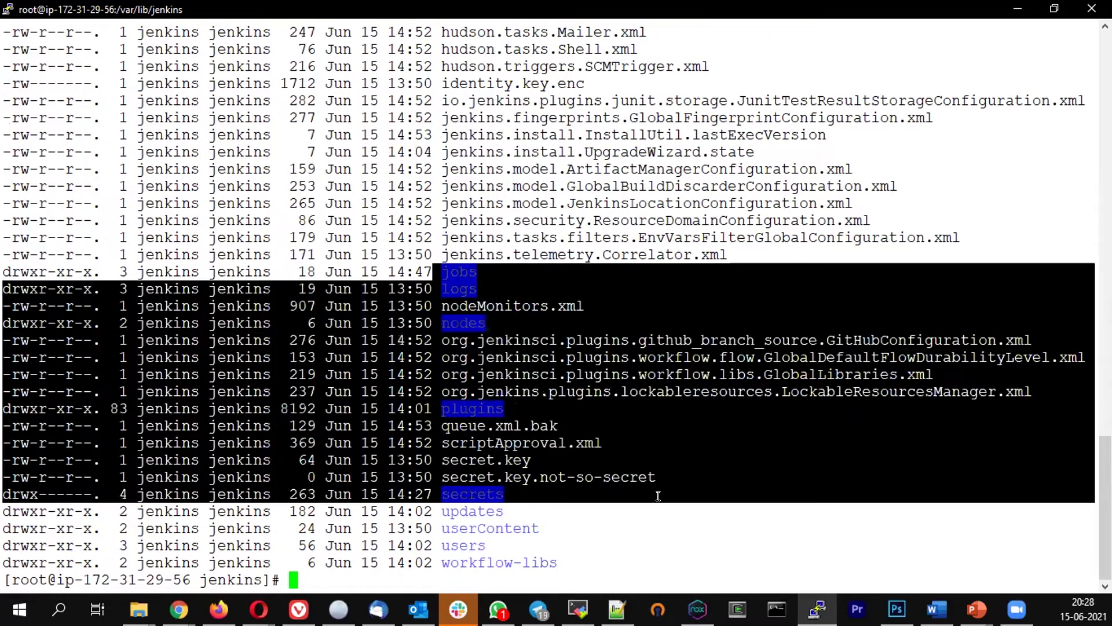
{"action": "left_click", "coordinate": [613, 423]}
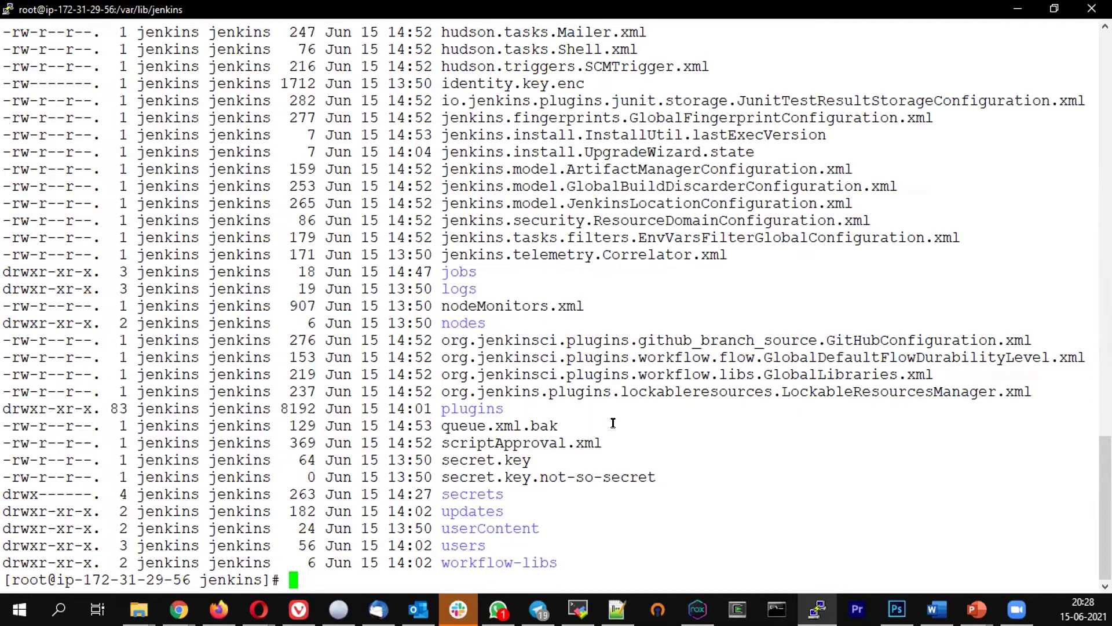
Switch back to Jenkins in Chrome and look over the test job's general options down to Source Code Management
{"action": "key", "text": "alt+Tab"}
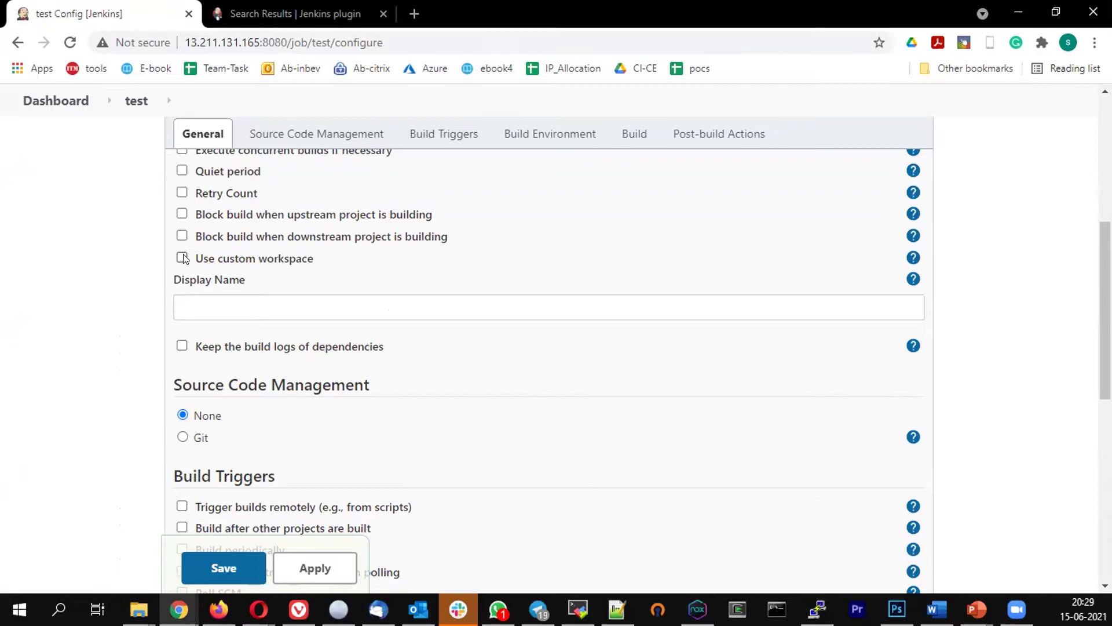
{"action": "scroll", "coordinate": [356, 321], "scroll_direction": "up", "scroll_amount": 6}
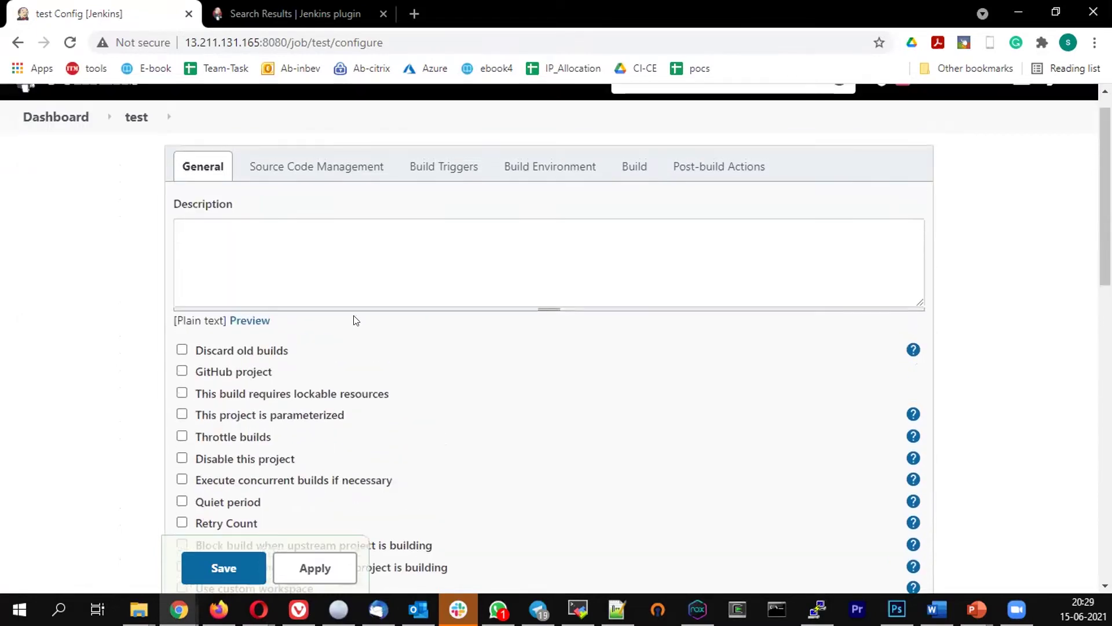
{"action": "scroll", "coordinate": [355, 320], "scroll_direction": "down", "scroll_amount": 9}
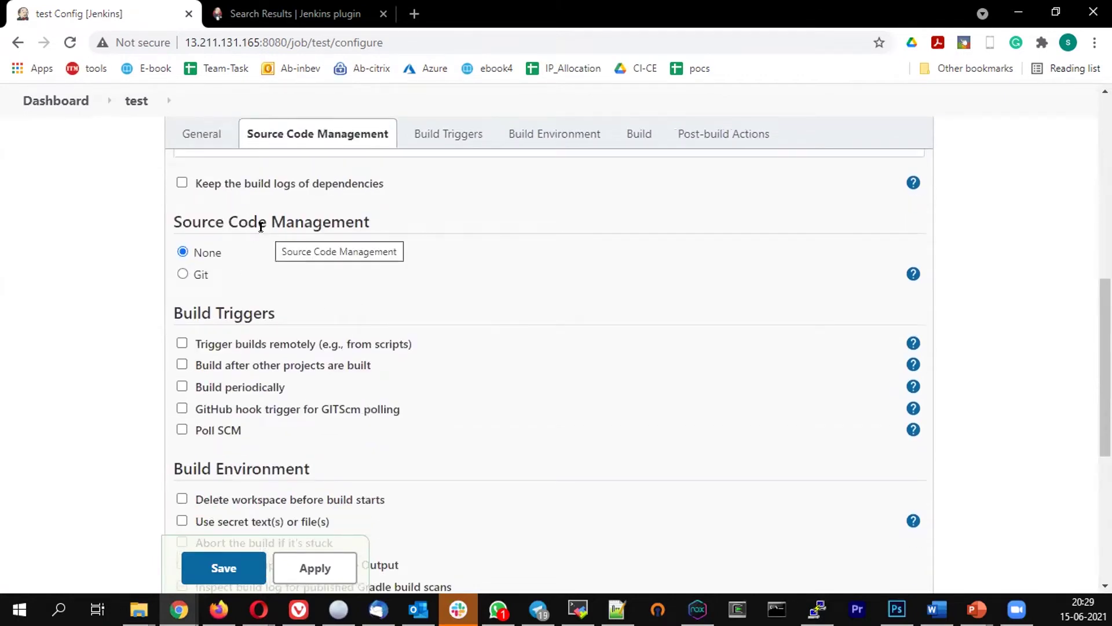
Compare None and Git under Source Code Management, leave Git selected, and review its repository URL, credentials and branch fields
{"action": "left_click", "coordinate": [184, 275]}
{"action": "scroll", "coordinate": [395, 311], "scroll_direction": "down", "scroll_amount": 2}
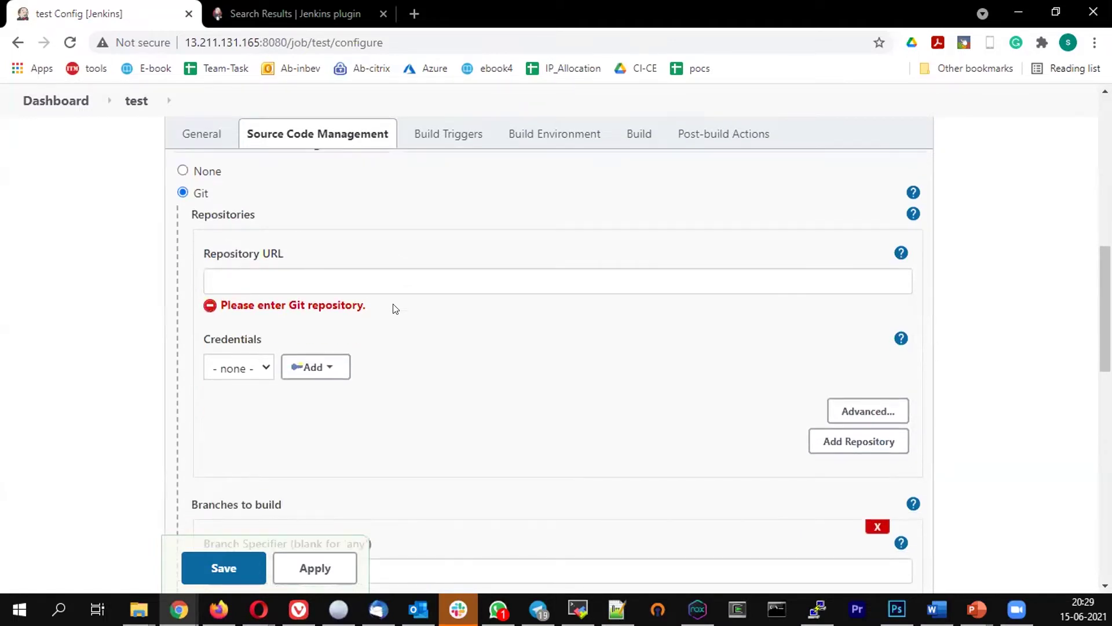
{"action": "left_click", "coordinate": [183, 171]}
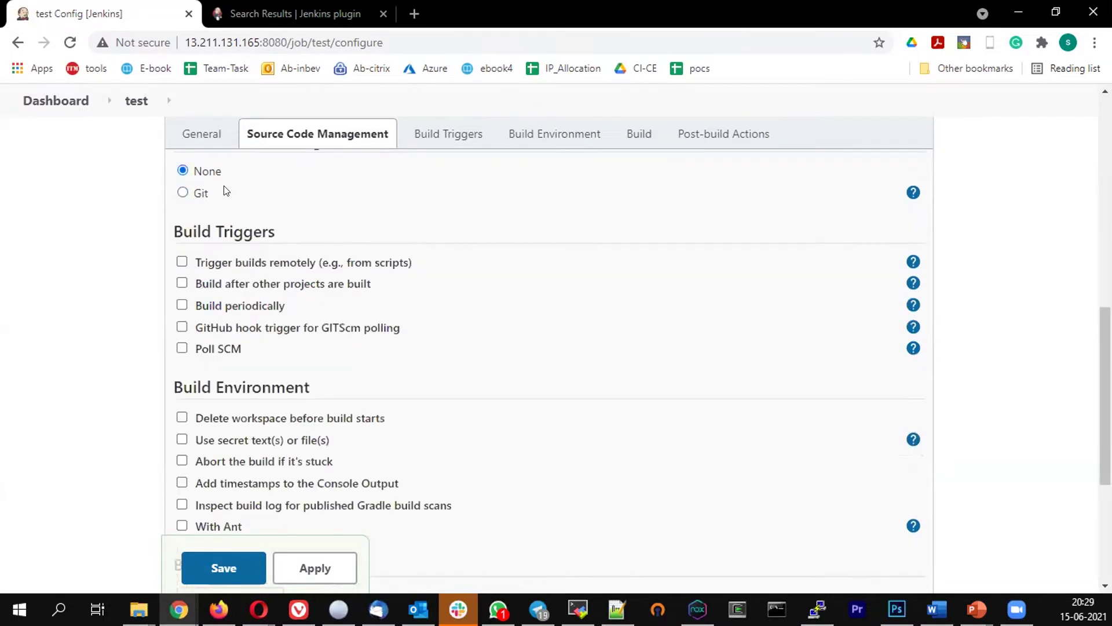
{"action": "left_click", "coordinate": [182, 192]}
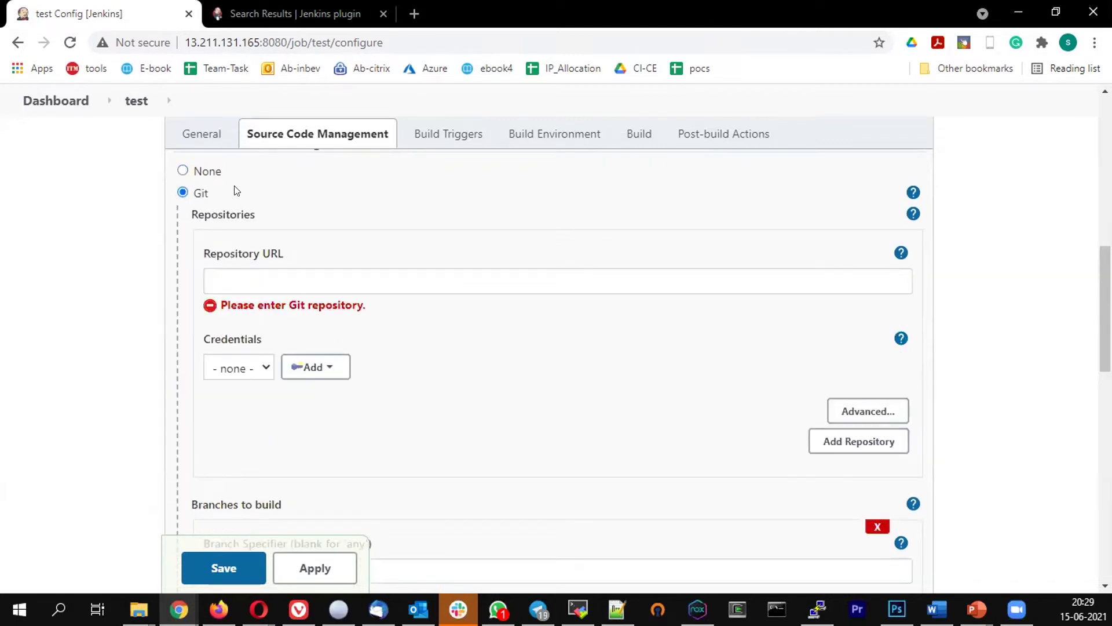
{"action": "left_click", "coordinate": [183, 171]}
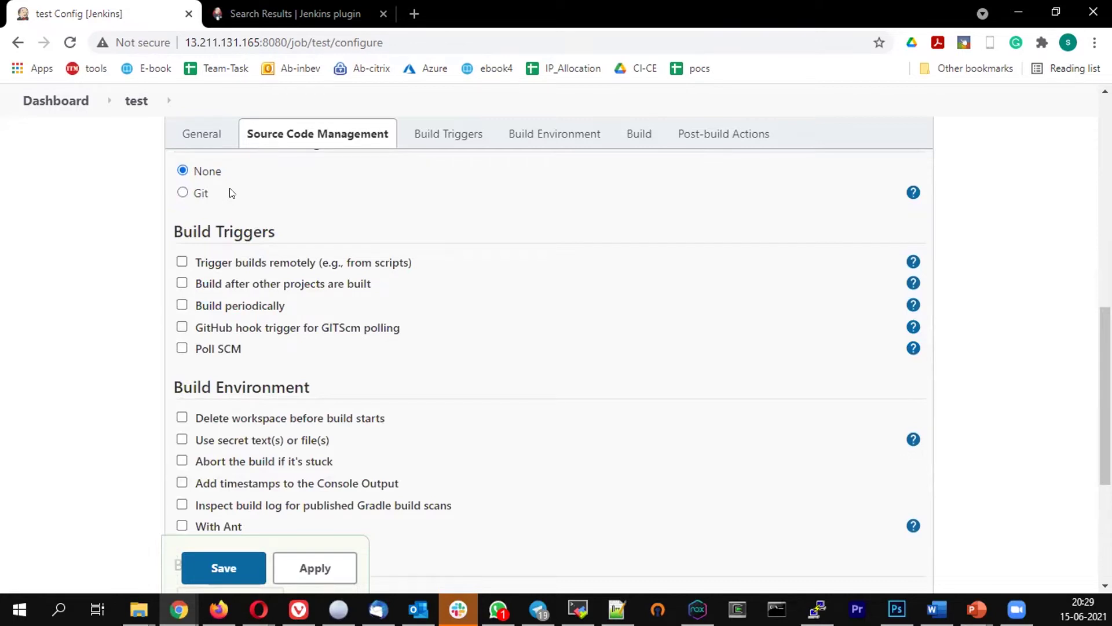
{"action": "left_click", "coordinate": [183, 193]}
{"action": "scroll", "coordinate": [355, 242], "scroll_direction": "down", "scroll_amount": 1}
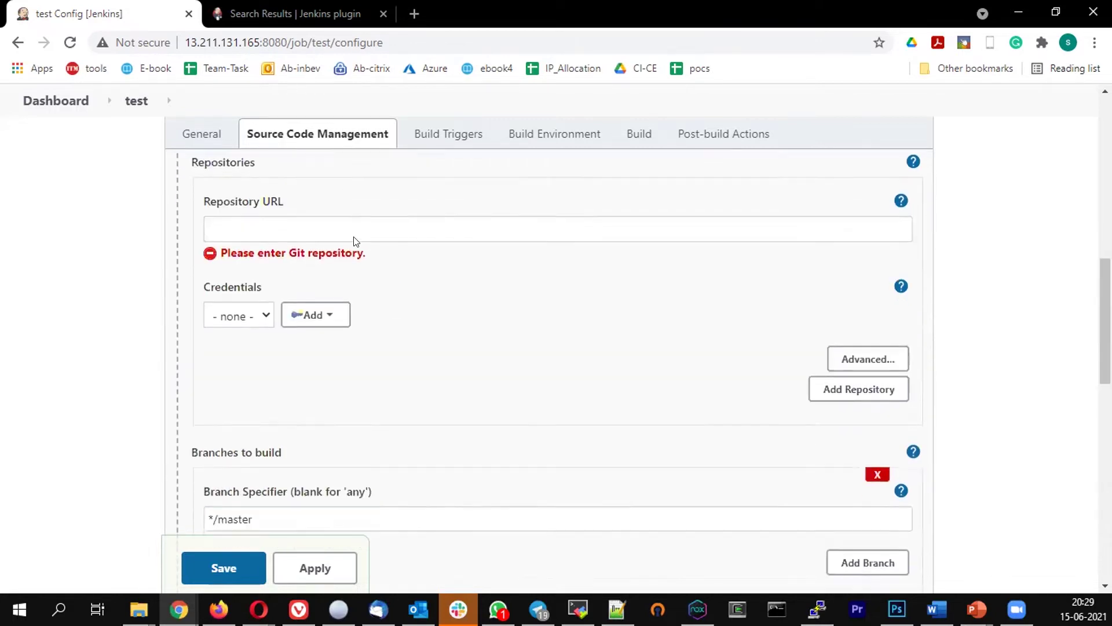
Review the Git repository URL and branch specifier fields, and expand the repository's advanced options to see Name and Refspec
{"action": "scroll", "coordinate": [355, 241], "scroll_direction": "down", "scroll_amount": 1}
{"action": "left_click", "coordinate": [257, 195]}
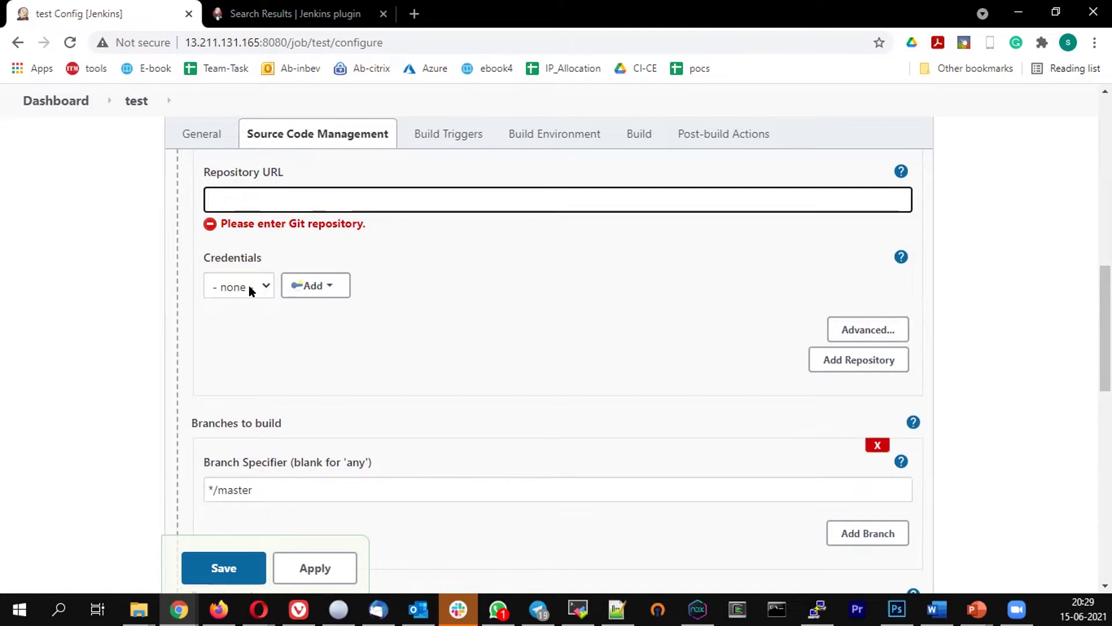
{"action": "scroll", "coordinate": [541, 362], "scroll_direction": "down", "scroll_amount": 3}
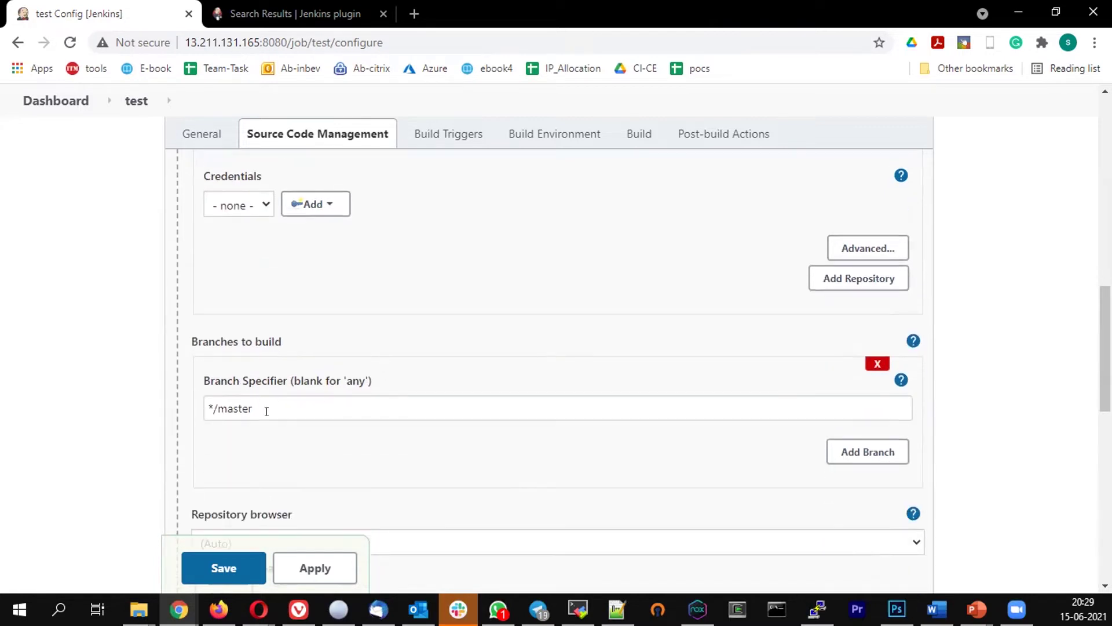
{"action": "left_click_drag", "start_coordinate": [267, 412], "coordinate": [178, 409]}
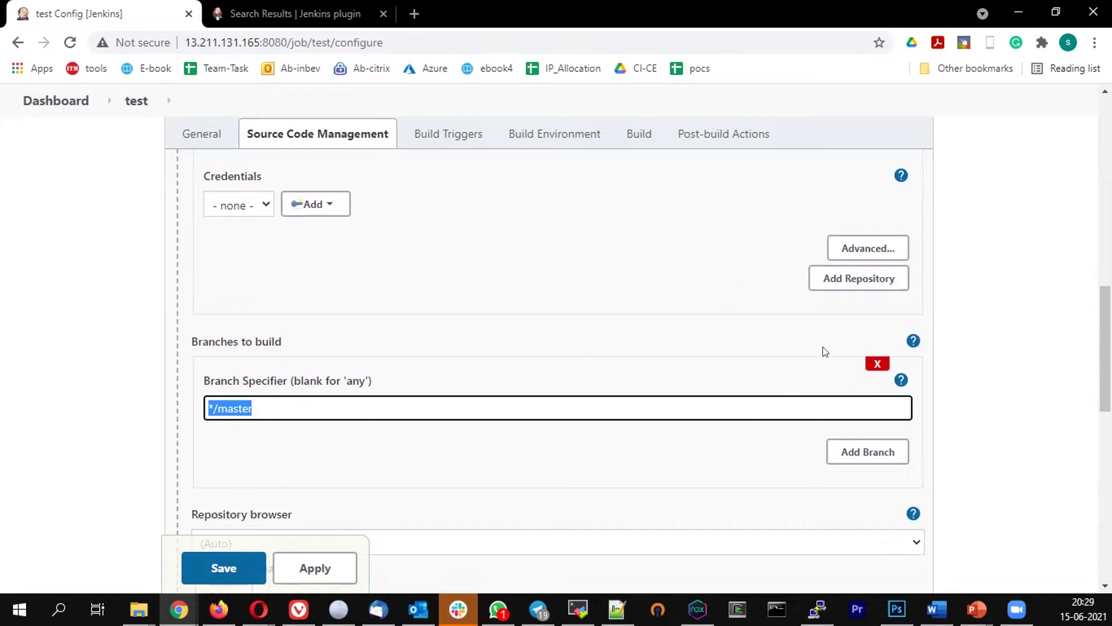
{"action": "left_click", "coordinate": [865, 248]}
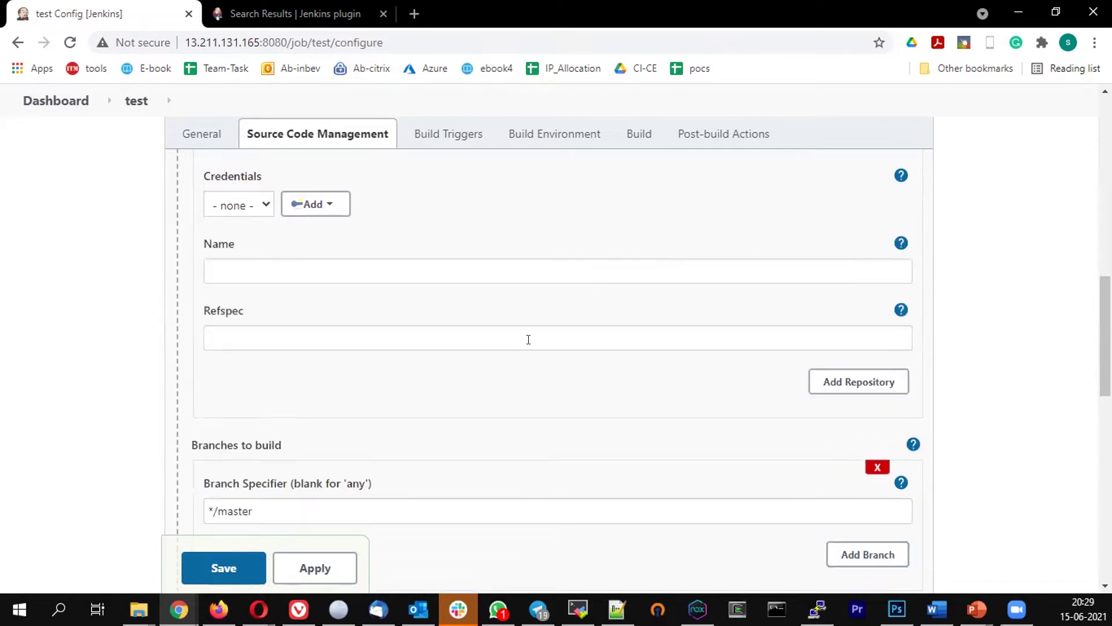
{"action": "left_click", "coordinate": [391, 261]}
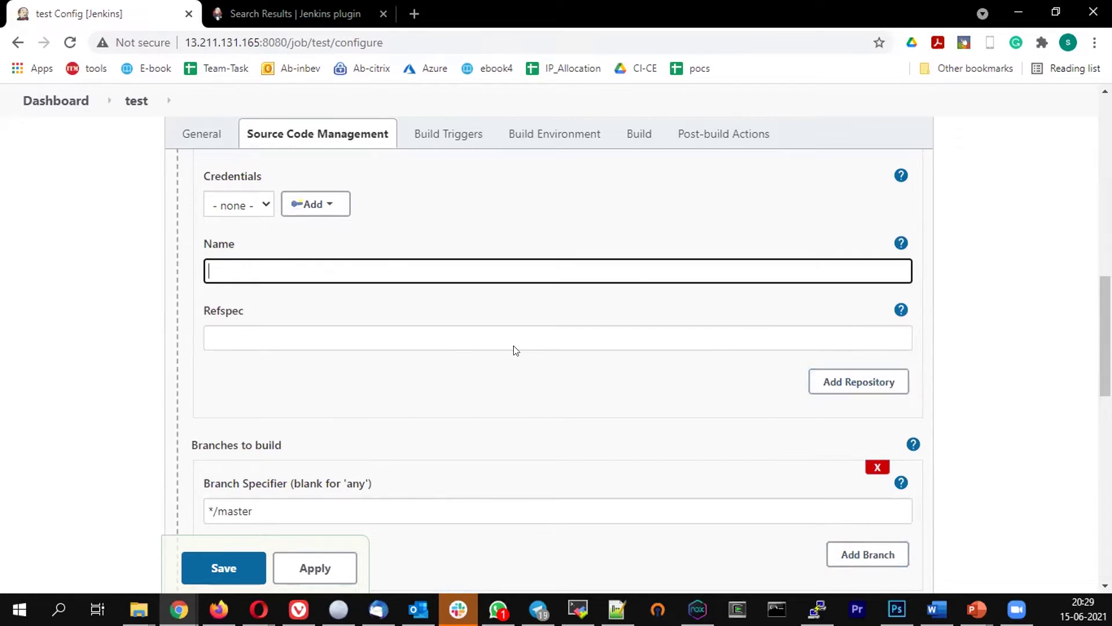
{"action": "scroll", "coordinate": [515, 350], "scroll_direction": "down", "scroll_amount": 4}
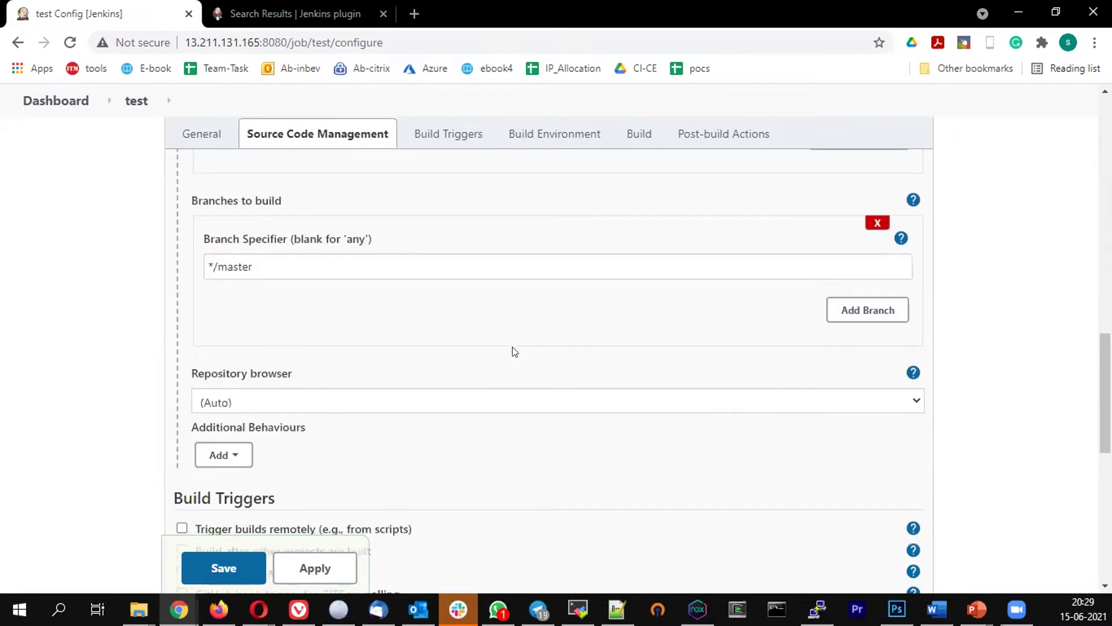
Add a second repository entry under Git and look over the fields of both repositories
{"action": "scroll", "coordinate": [515, 350], "scroll_direction": "up", "scroll_amount": 1}
{"action": "left_click", "coordinate": [826, 218]}
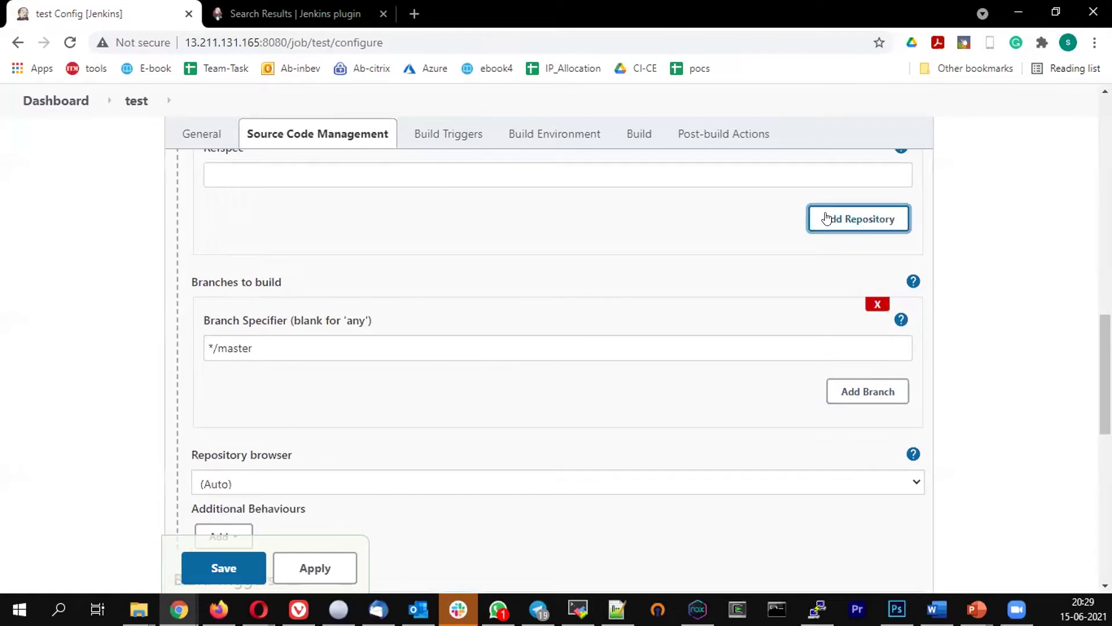
{"action": "scroll", "coordinate": [554, 313], "scroll_direction": "down", "scroll_amount": 4}
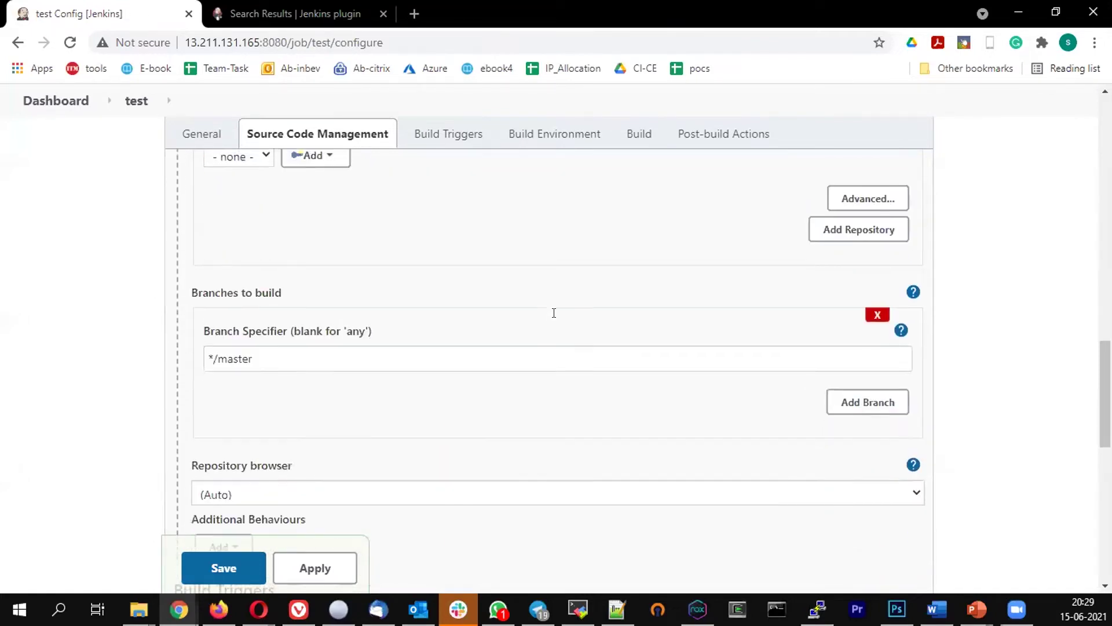
{"action": "scroll", "coordinate": [553, 313], "scroll_direction": "up", "scroll_amount": 5}
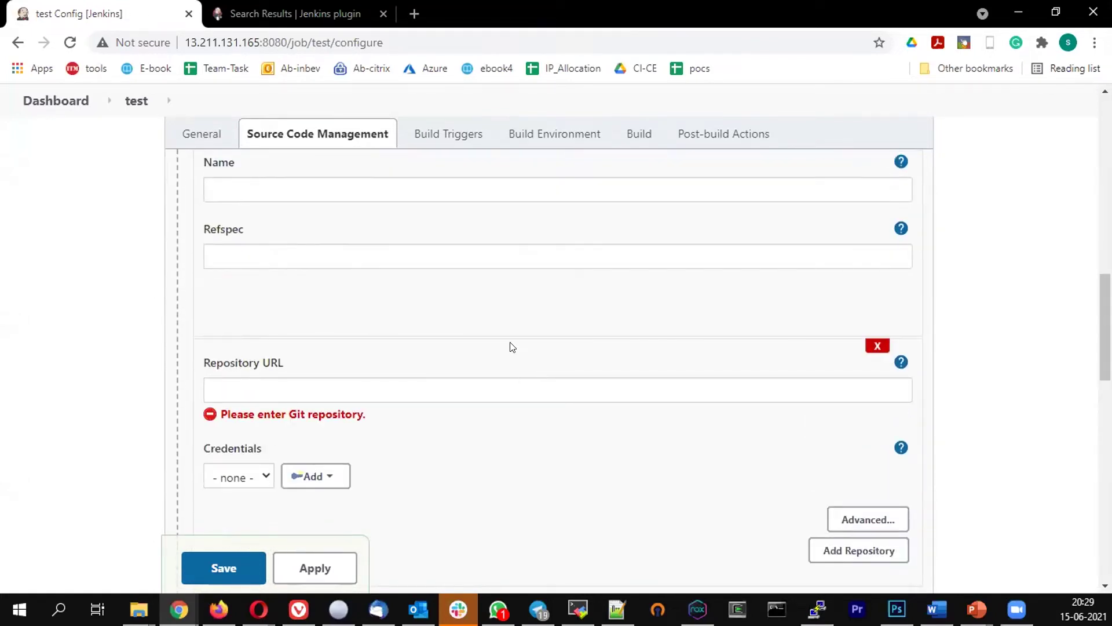
{"action": "scroll", "coordinate": [512, 346], "scroll_direction": "up", "scroll_amount": 3}
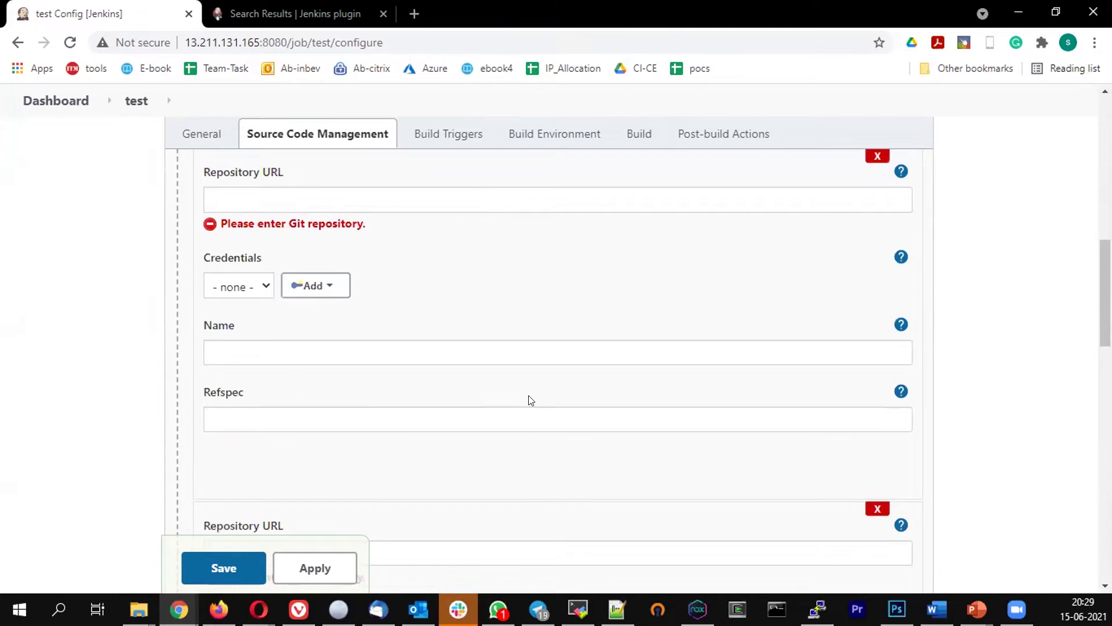
{"action": "scroll", "coordinate": [528, 399], "scroll_direction": "down", "scroll_amount": 3}
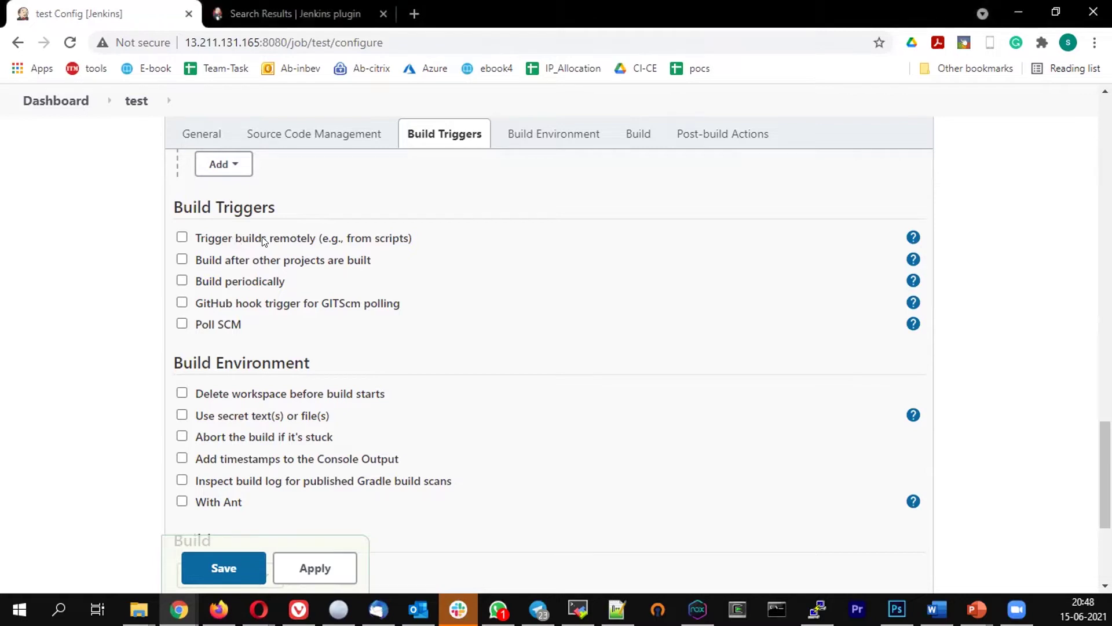
Turn Trigger builds remotely on and off, examining its token field and trigger URL, and do the same with Build after other projects are built
{"action": "left_click_drag", "start_coordinate": [237, 242], "coordinate": [315, 239]}
{"action": "left_click", "coordinate": [182, 237]}
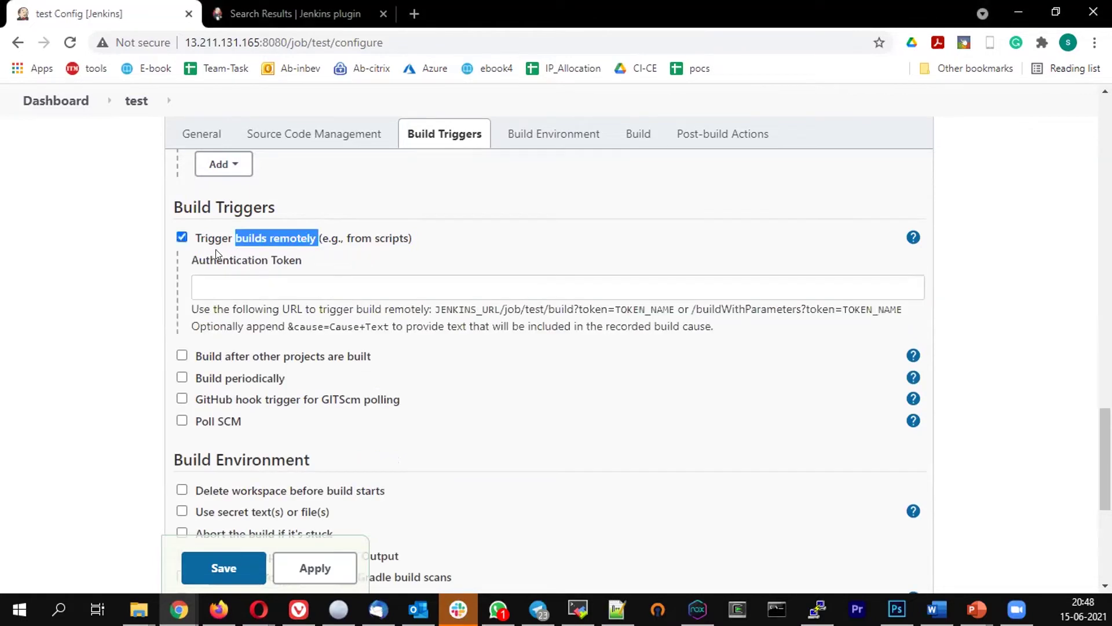
{"action": "left_click", "coordinate": [246, 282]}
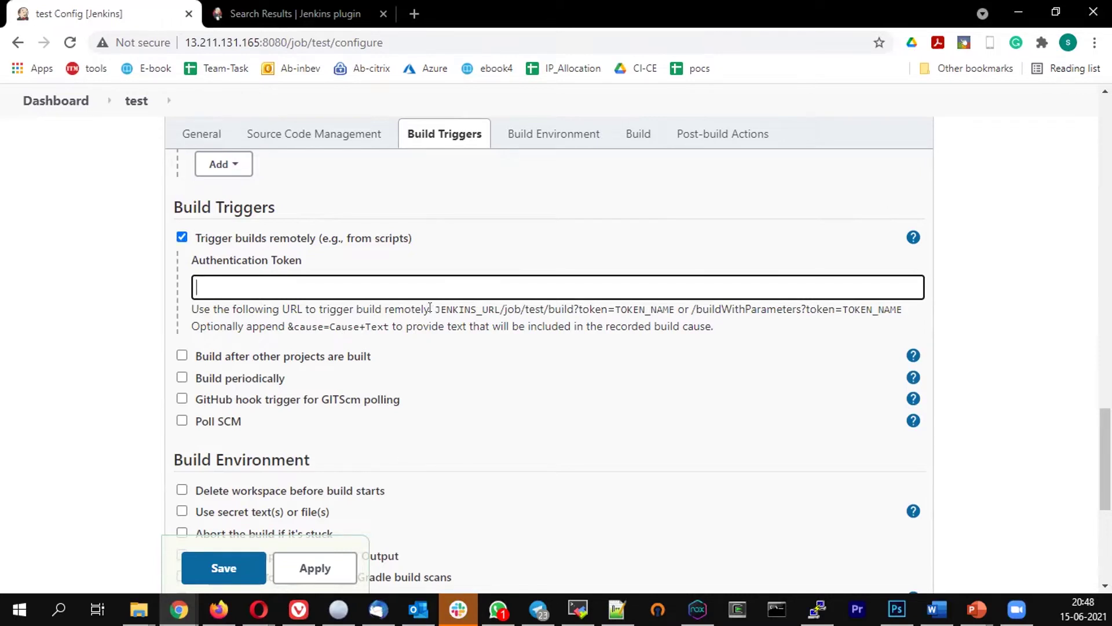
{"action": "left_click_drag", "start_coordinate": [435, 308], "coordinate": [493, 305]}
{"action": "left_click", "coordinate": [490, 307]}
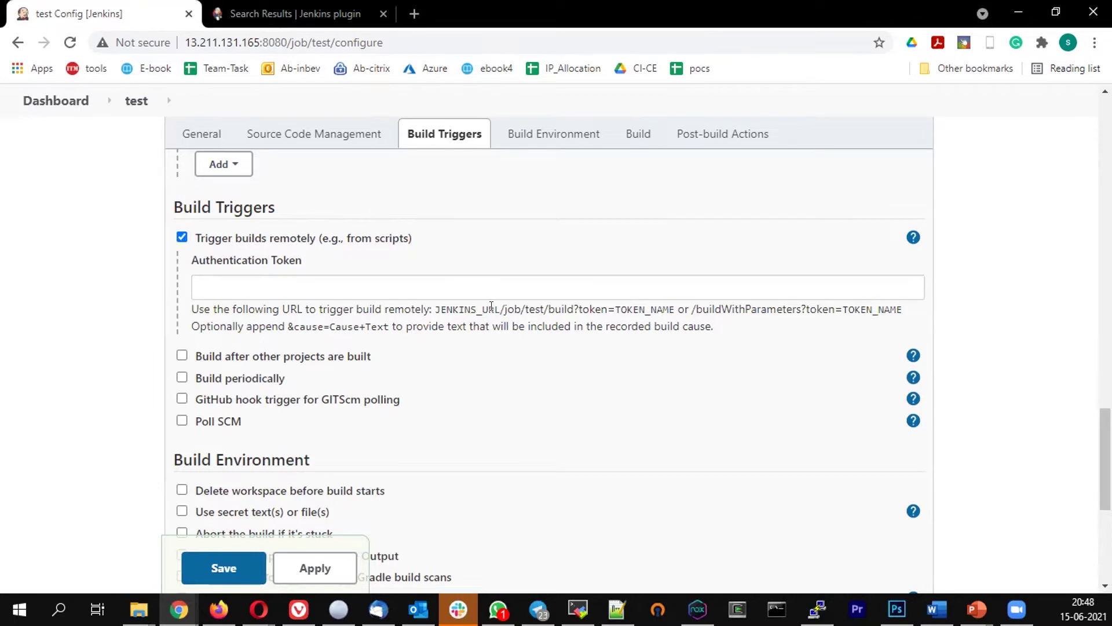
{"action": "double_click", "coordinate": [509, 307]}
{"action": "left_click", "coordinate": [374, 284]}
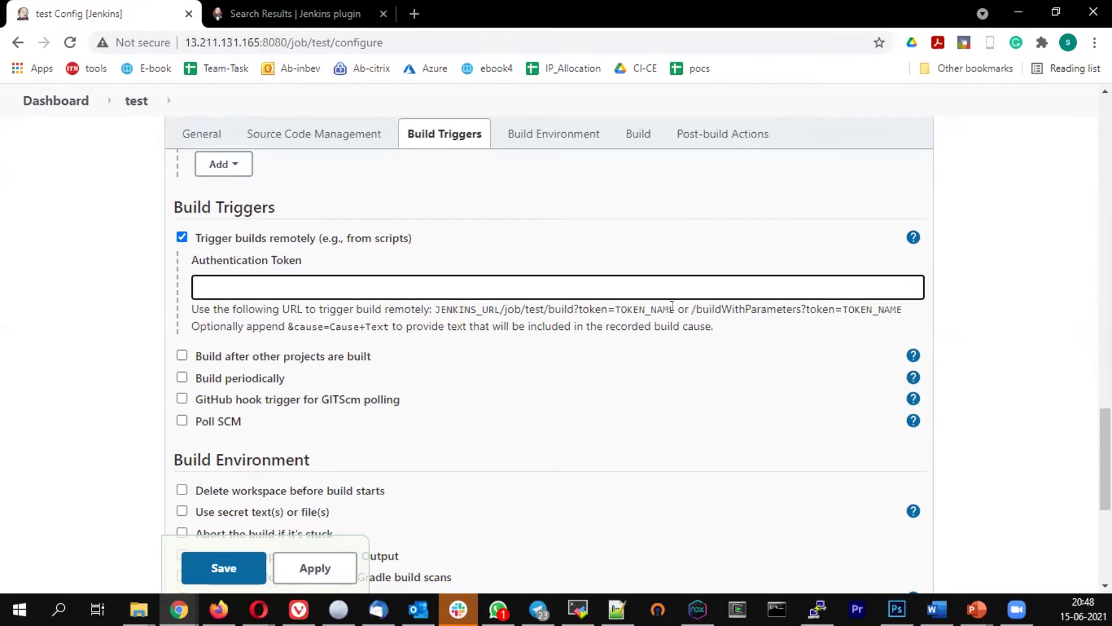
{"action": "left_click_drag", "start_coordinate": [673, 309], "coordinate": [432, 307]}
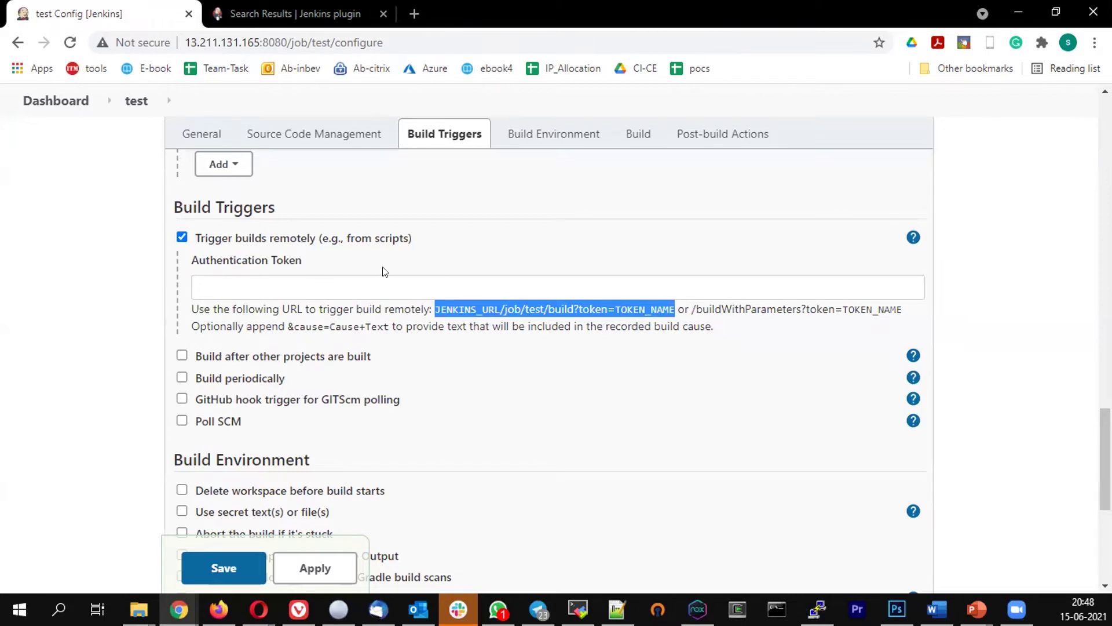
{"action": "left_click", "coordinate": [181, 236]}
{"action": "left_click", "coordinate": [183, 259]}
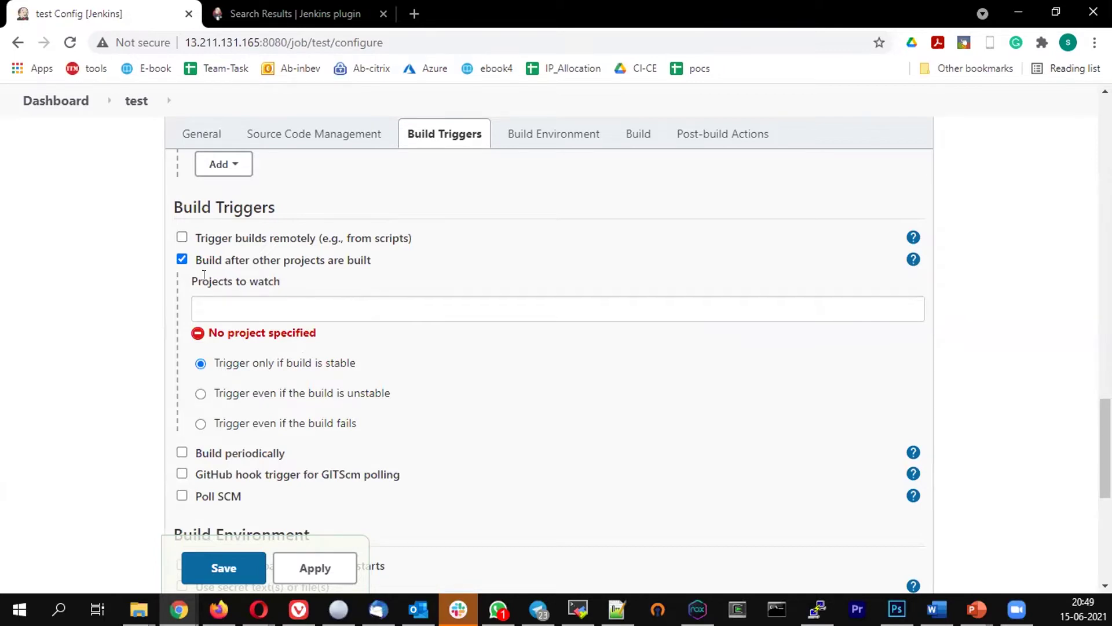
{"action": "left_click", "coordinate": [181, 259]}
Turn on Build periodically, read the Schedule help on cron syntax with its 0 0 * * * example, and turn the trigger off
{"action": "left_click", "coordinate": [183, 281]}
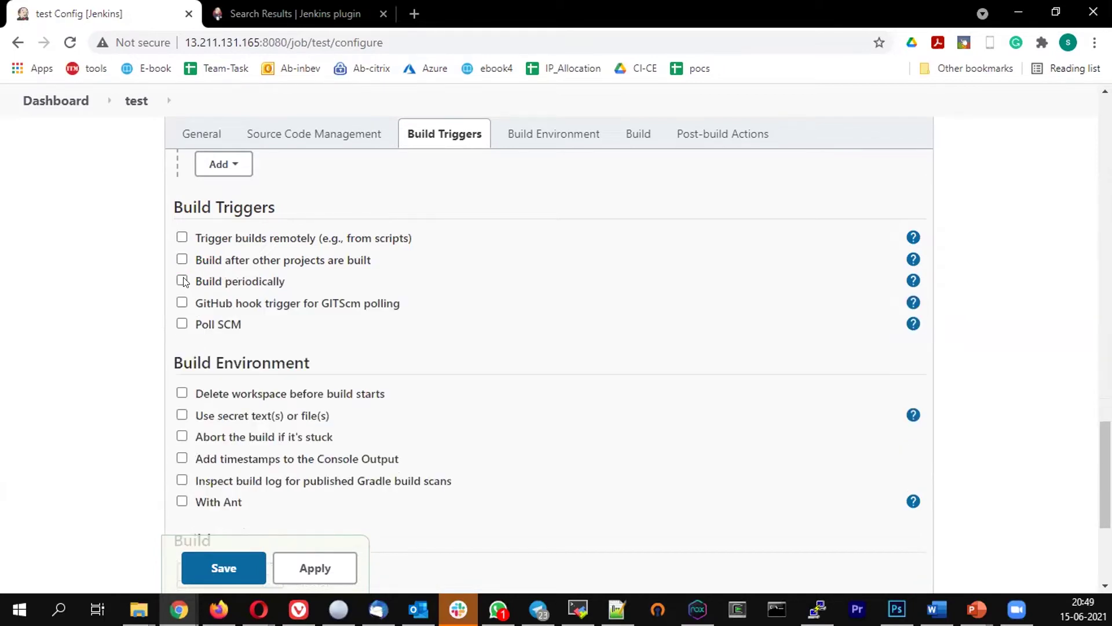
{"action": "left_click", "coordinate": [284, 337]}
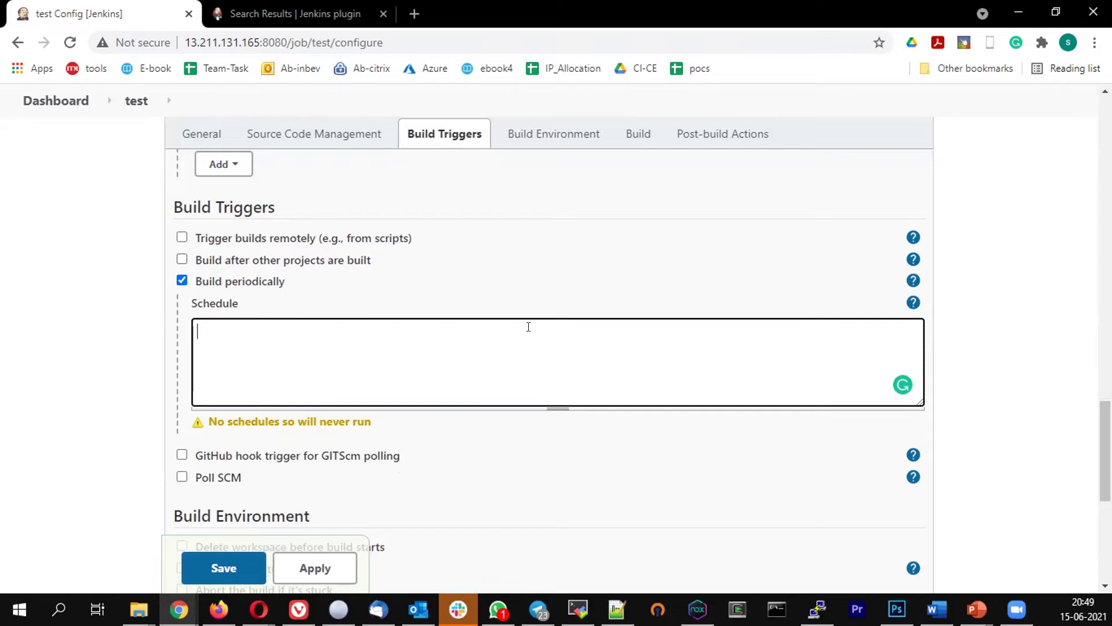
{"action": "left_click", "coordinate": [914, 303]}
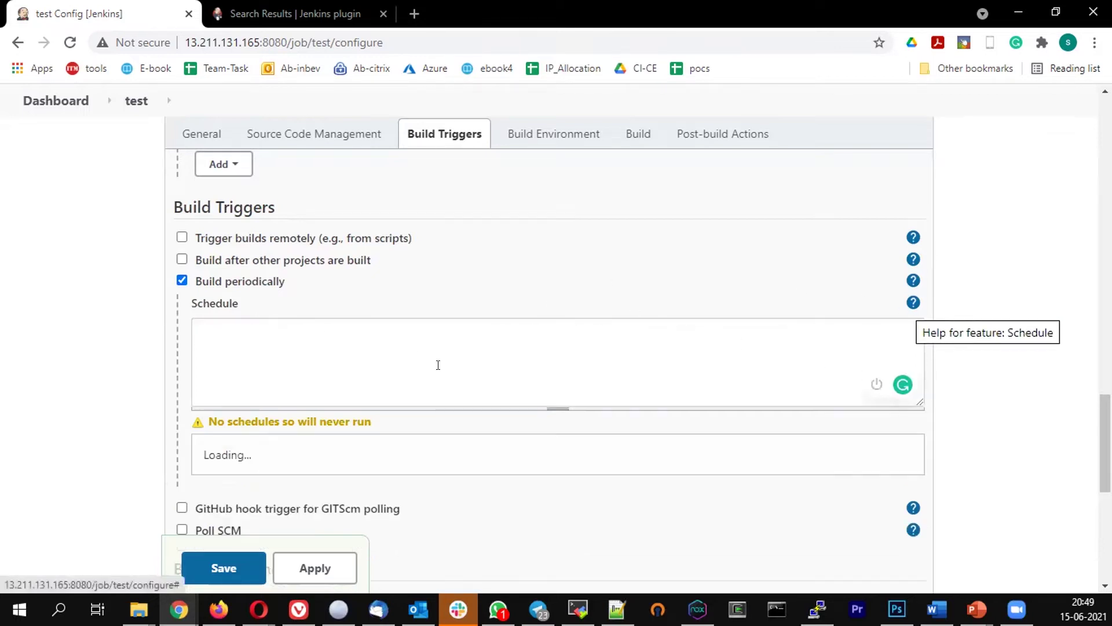
{"action": "scroll", "coordinate": [396, 422], "scroll_direction": "down", "scroll_amount": 3}
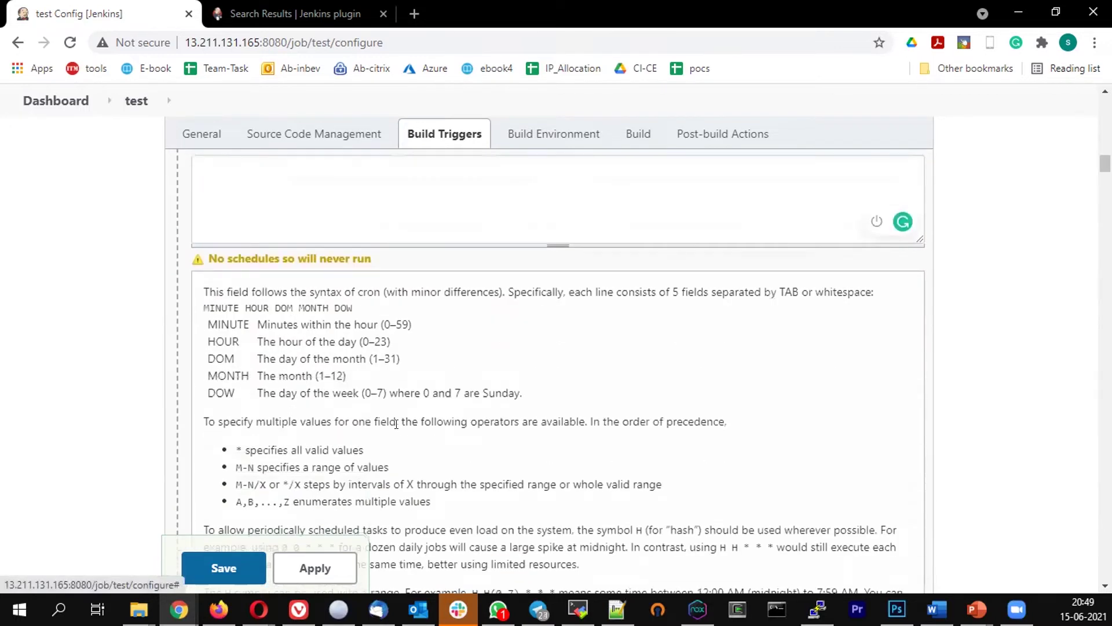
{"action": "scroll", "coordinate": [395, 423], "scroll_direction": "down", "scroll_amount": 3}
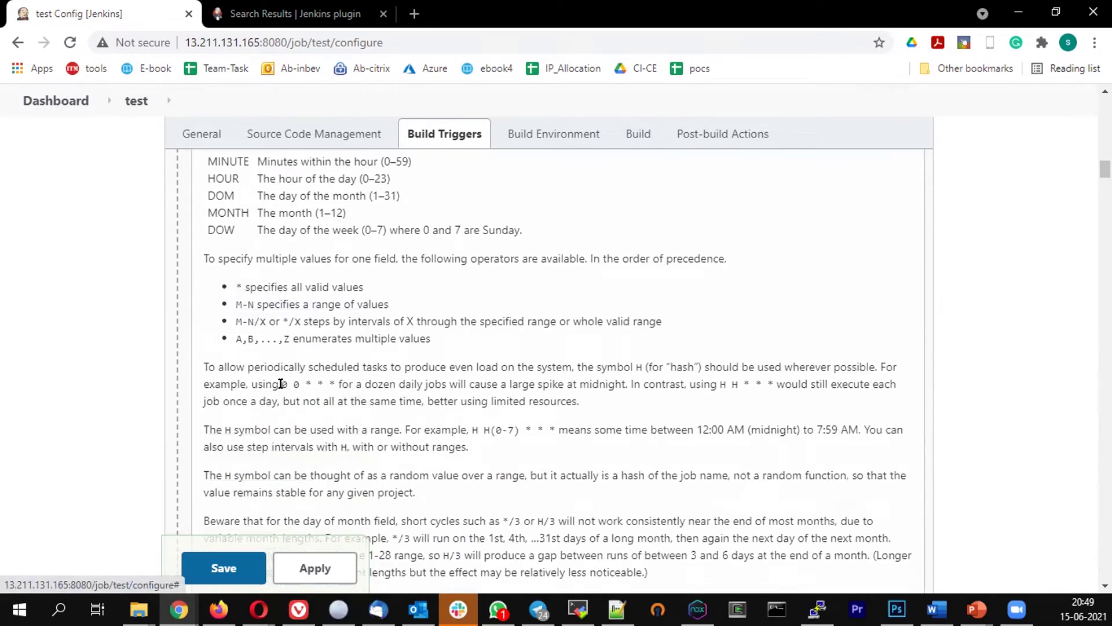
{"action": "left_click_drag", "start_coordinate": [282, 383], "coordinate": [336, 385]}
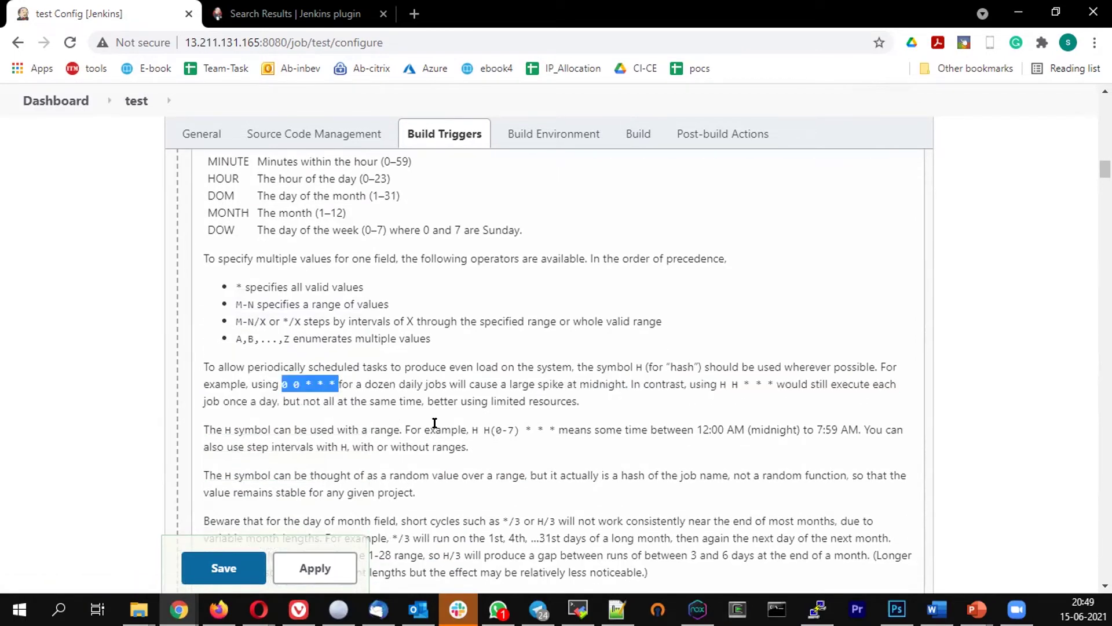
{"action": "scroll", "coordinate": [435, 423], "scroll_direction": "up", "scroll_amount": 4}
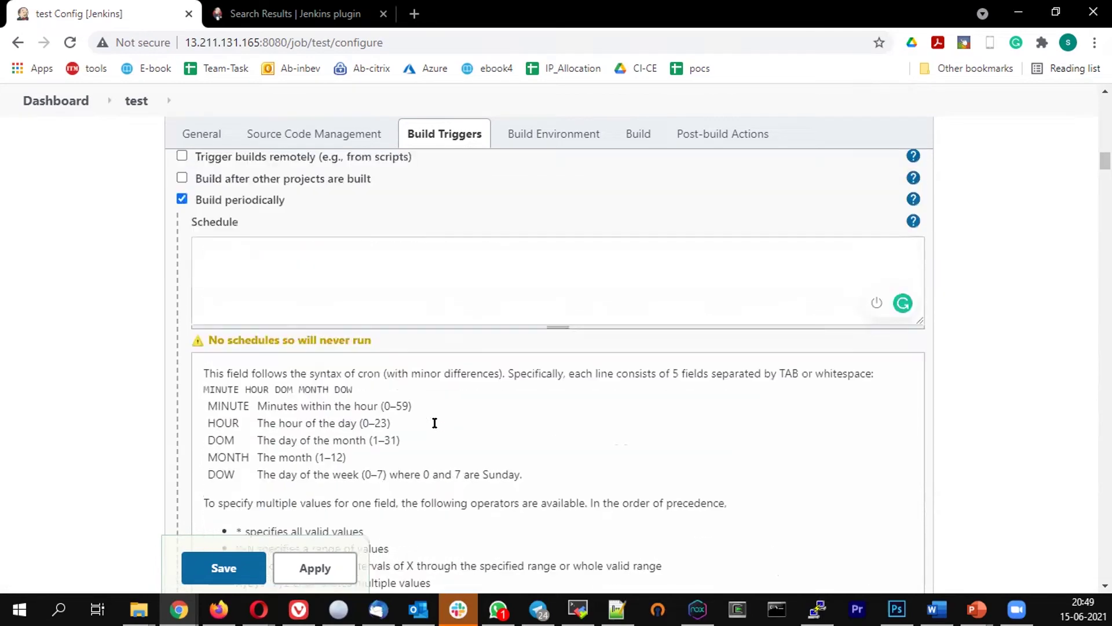
{"action": "left_click", "coordinate": [182, 199]}
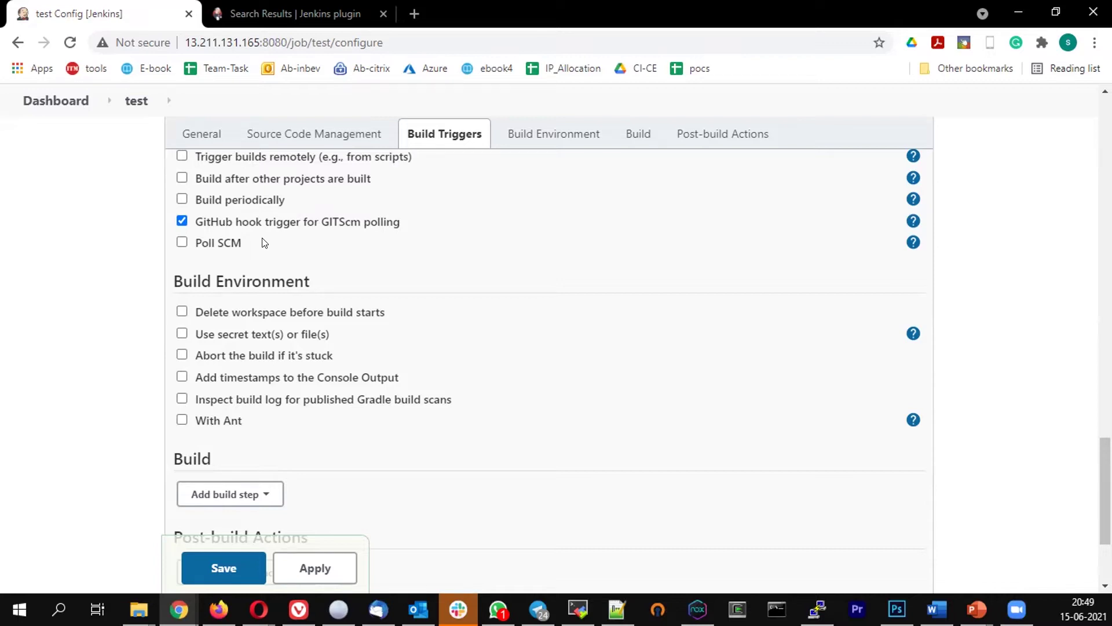
Turn off GitHub hook trigger for GITScm polling, switch Poll SCM on and off, and look over the build triggers
{"action": "left_click", "coordinate": [181, 242]}
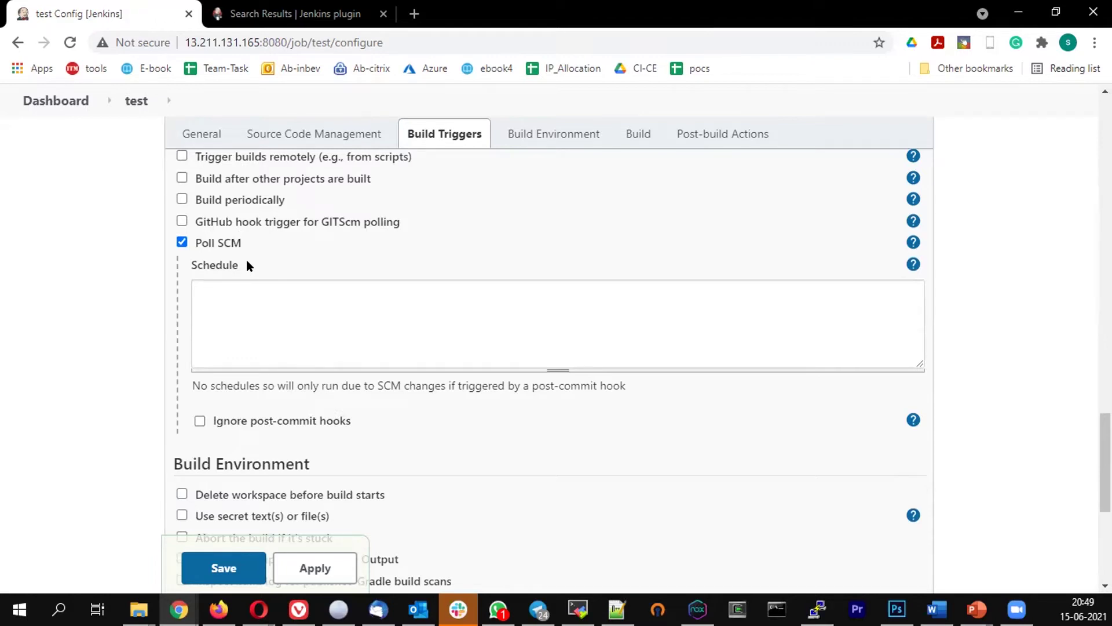
{"action": "left_click", "coordinate": [181, 241]}
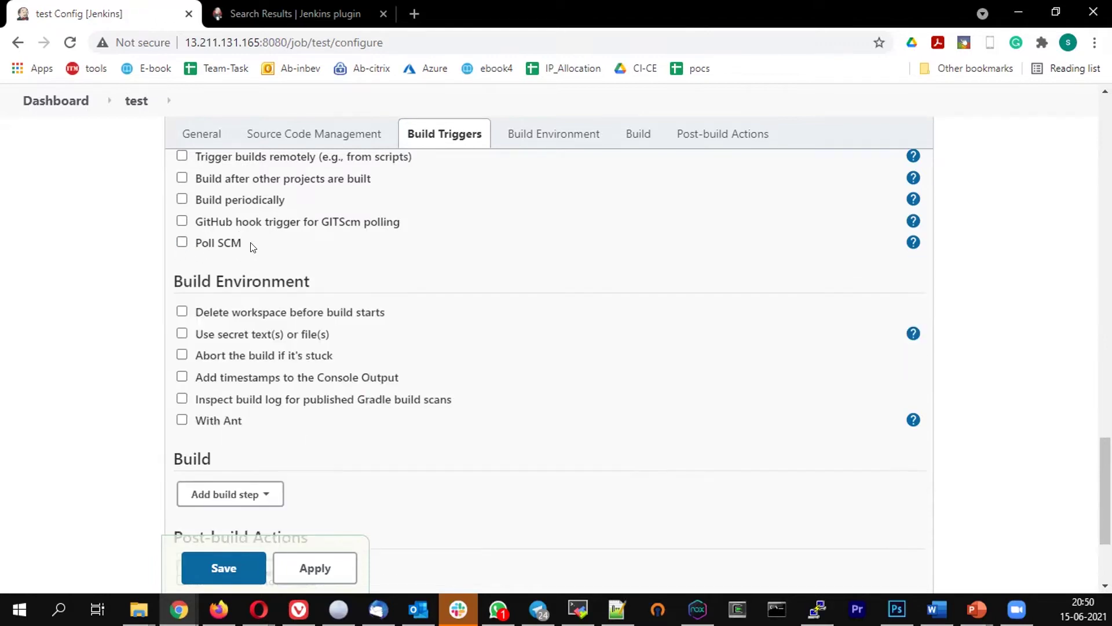
{"action": "scroll", "coordinate": [278, 277], "scroll_direction": "up", "scroll_amount": 3}
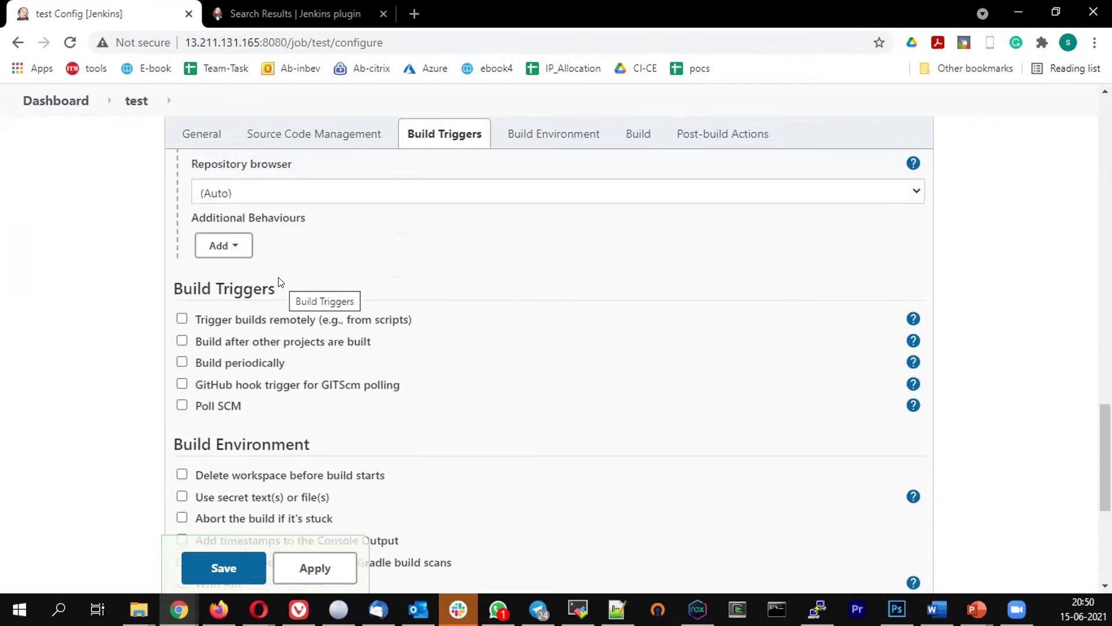
{"action": "scroll", "coordinate": [278, 282], "scroll_direction": "down", "scroll_amount": 1}
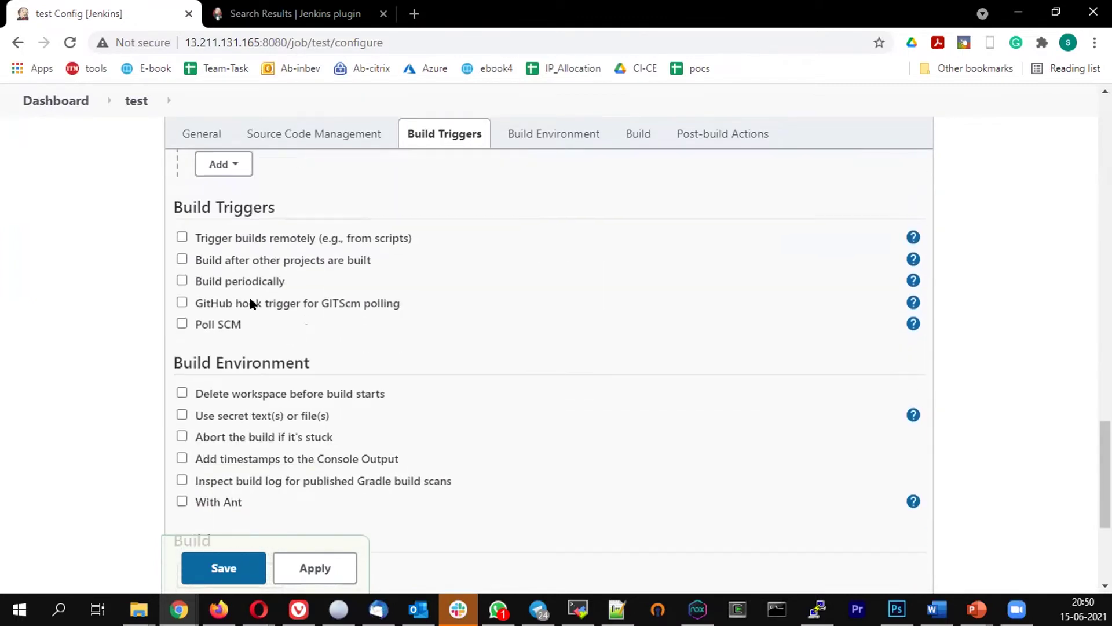
Enable Use secret text(s) or file(s) under Build Environment, add a Secret text binding, and disable the option again
{"action": "scroll", "coordinate": [252, 299], "scroll_direction": "down", "scroll_amount": 1}
{"action": "scroll", "coordinate": [250, 302], "scroll_direction": "down", "scroll_amount": 1}
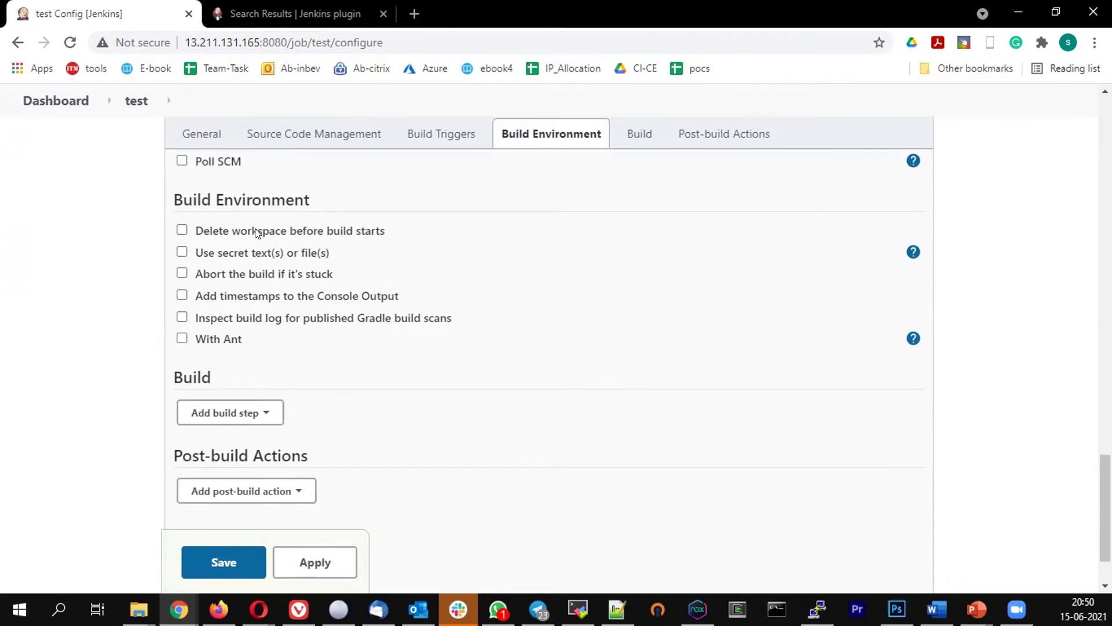
{"action": "left_click", "coordinate": [182, 252]}
{"action": "left_click", "coordinate": [226, 325]}
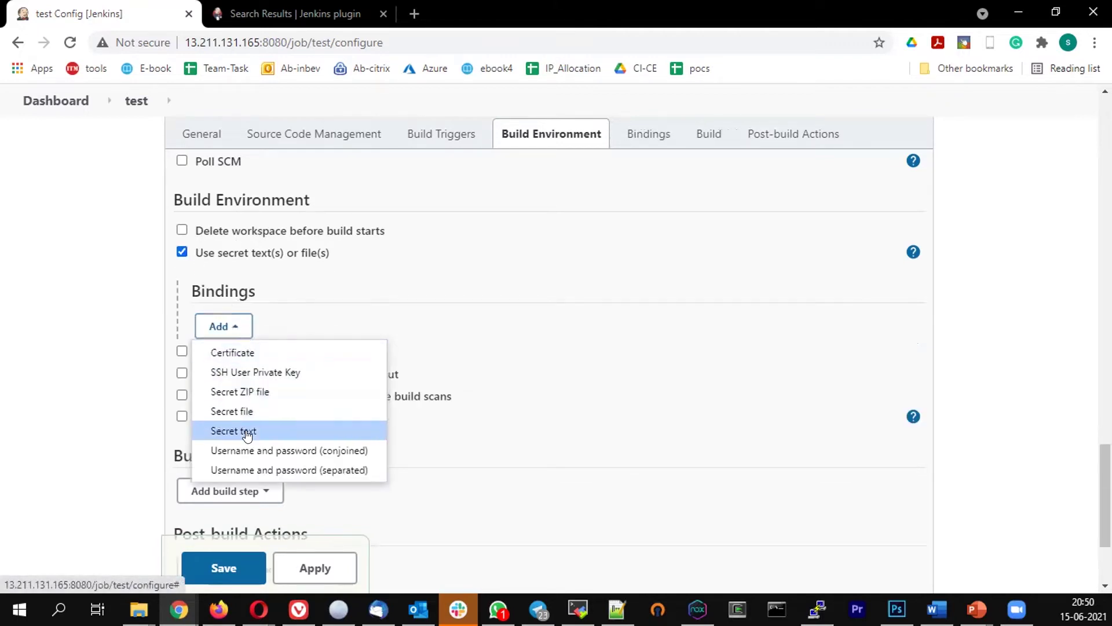
{"action": "left_click", "coordinate": [246, 432]}
{"action": "scroll", "coordinate": [566, 458], "scroll_direction": "down", "scroll_amount": 1}
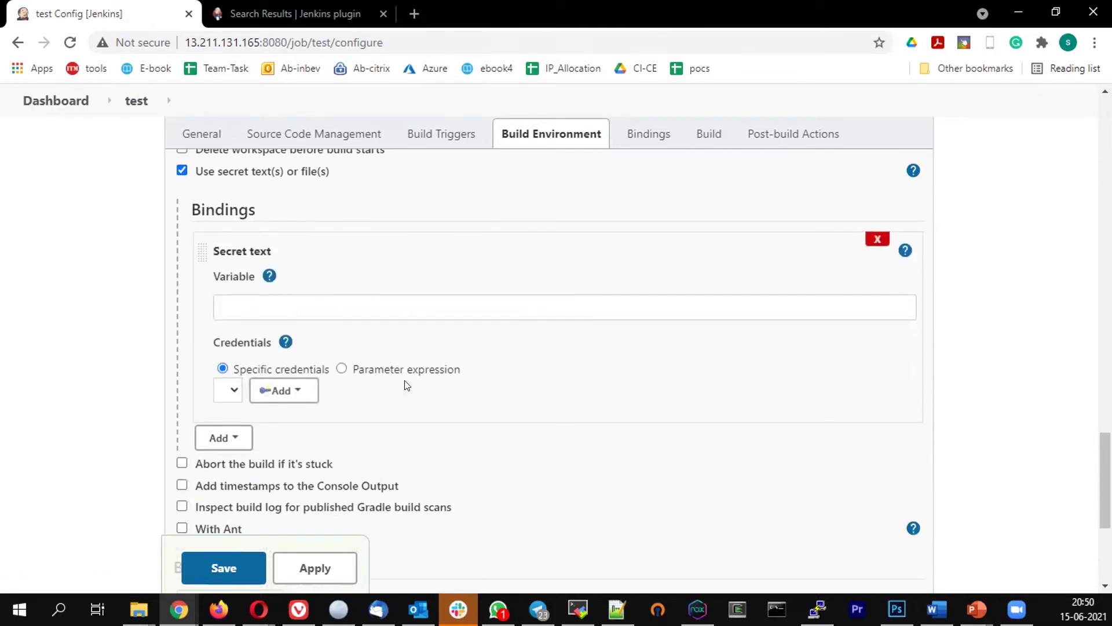
{"action": "left_click", "coordinate": [182, 170]}
Turn Abort the build if it's stuck on and off, and do the same with Add timestamps to the Console Output
{"action": "left_click", "coordinate": [181, 191]}
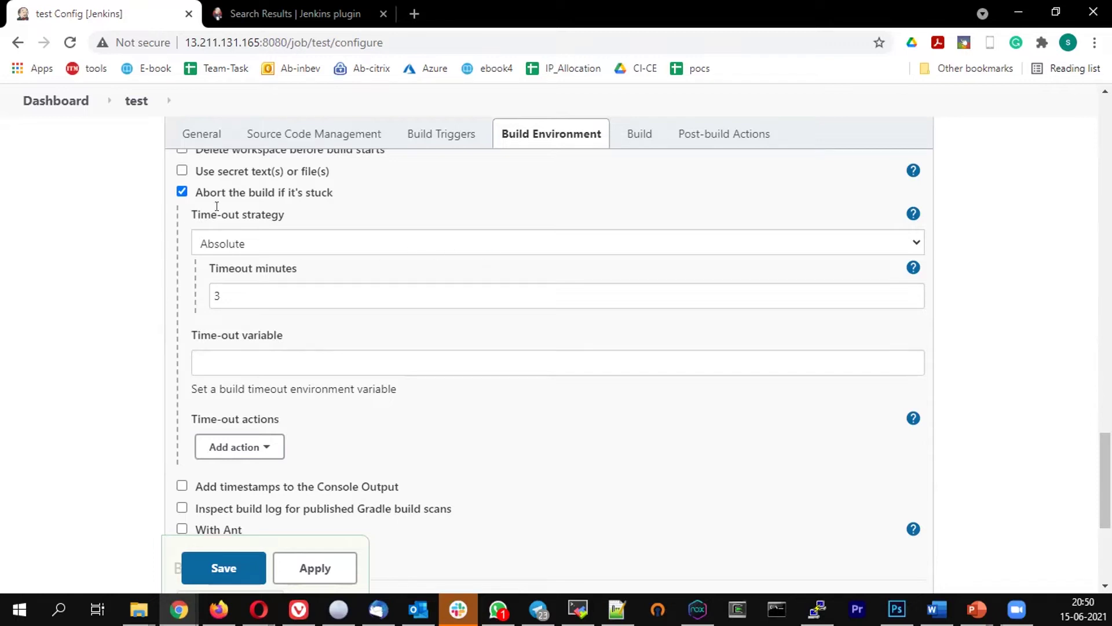
{"action": "left_click", "coordinate": [182, 191]}
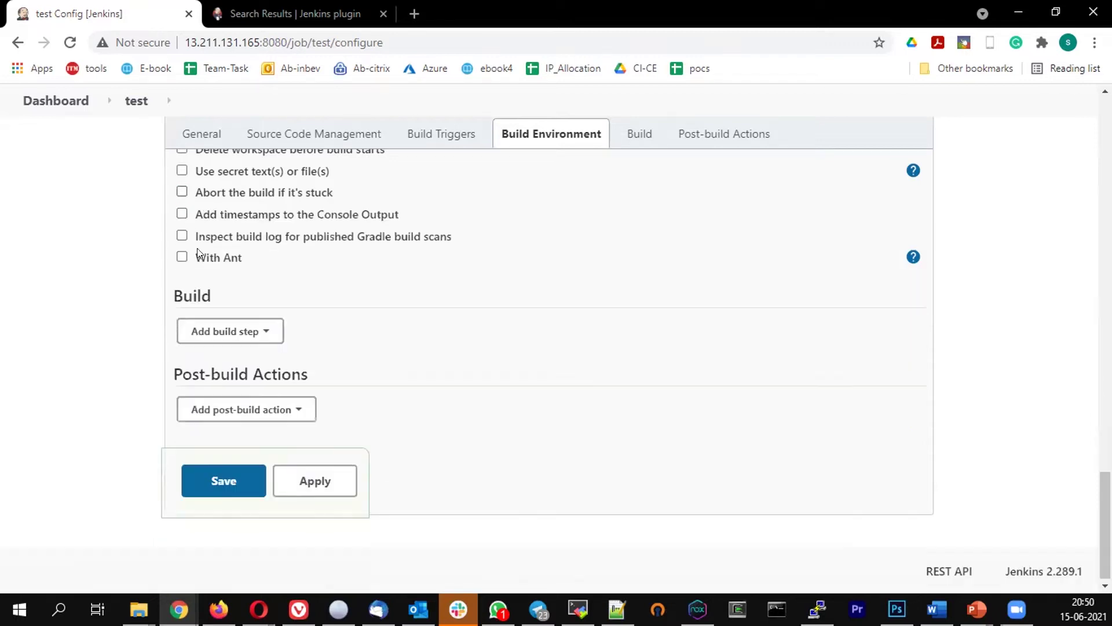
{"action": "left_click", "coordinate": [182, 214]}
{"action": "left_click", "coordinate": [182, 215]}
Turn on Inspect build log for published Gradle build scans and highlight its label
{"action": "left_click", "coordinate": [182, 235]}
{"action": "left_click_drag", "start_coordinate": [464, 240], "coordinate": [255, 233]}
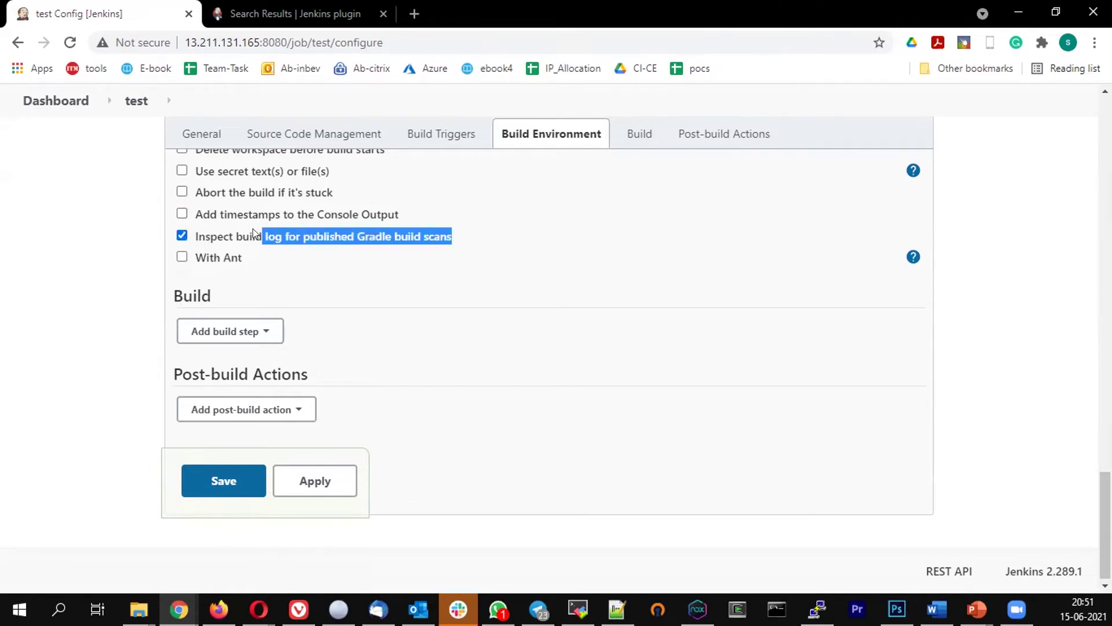
Highlight the Gradle build wording, turn off Inspect build log for published Gradle build scans, and switch With Ant on and off
{"action": "left_click", "coordinate": [334, 244]}
{"action": "left_click_drag", "start_coordinate": [355, 240], "coordinate": [421, 244]}
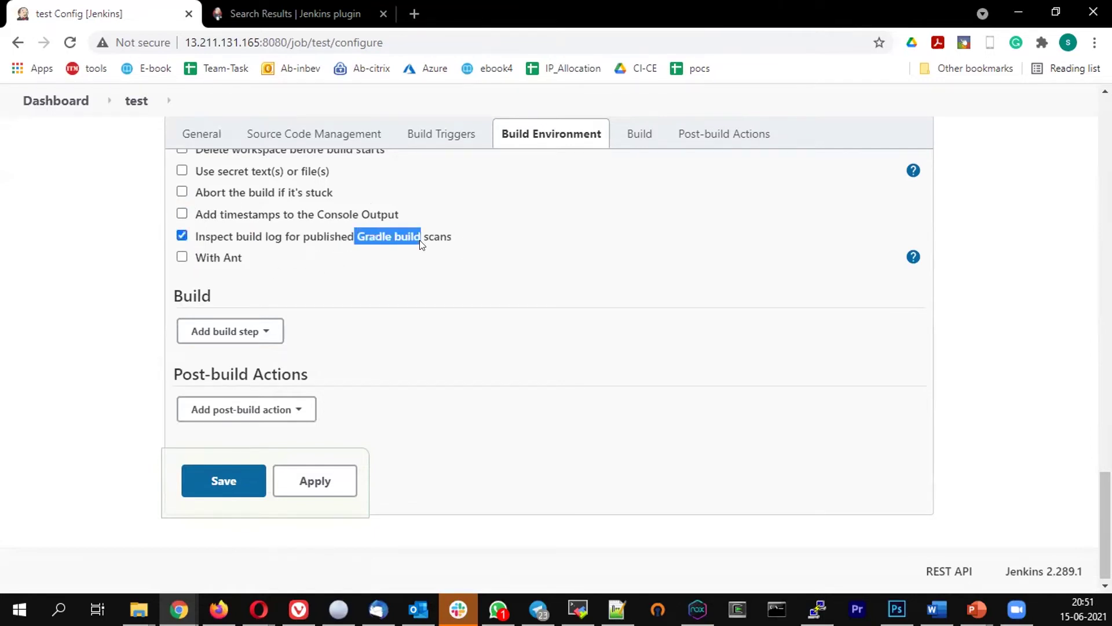
{"action": "left_click", "coordinate": [182, 236]}
{"action": "left_click", "coordinate": [182, 256]}
{"action": "left_click", "coordinate": [182, 256]}
{"action": "scroll", "coordinate": [382, 289], "scroll_direction": "up", "scroll_amount": 1}
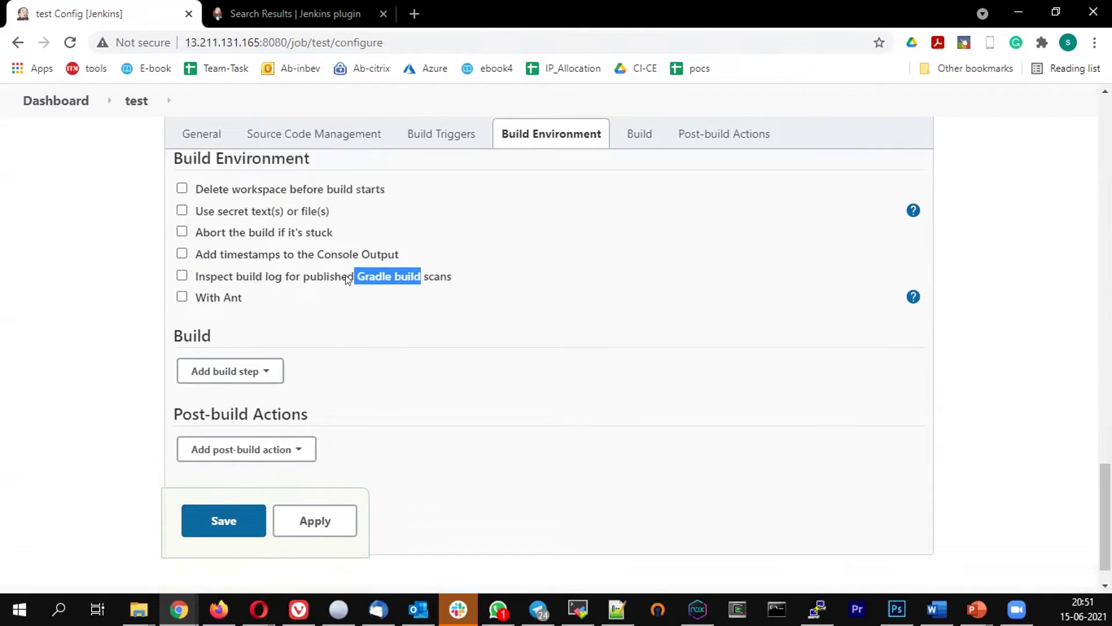
{"action": "scroll", "coordinate": [347, 279], "scroll_direction": "up", "scroll_amount": 2}
{"action": "scroll", "coordinate": [348, 280], "scroll_direction": "down", "scroll_amount": 3}
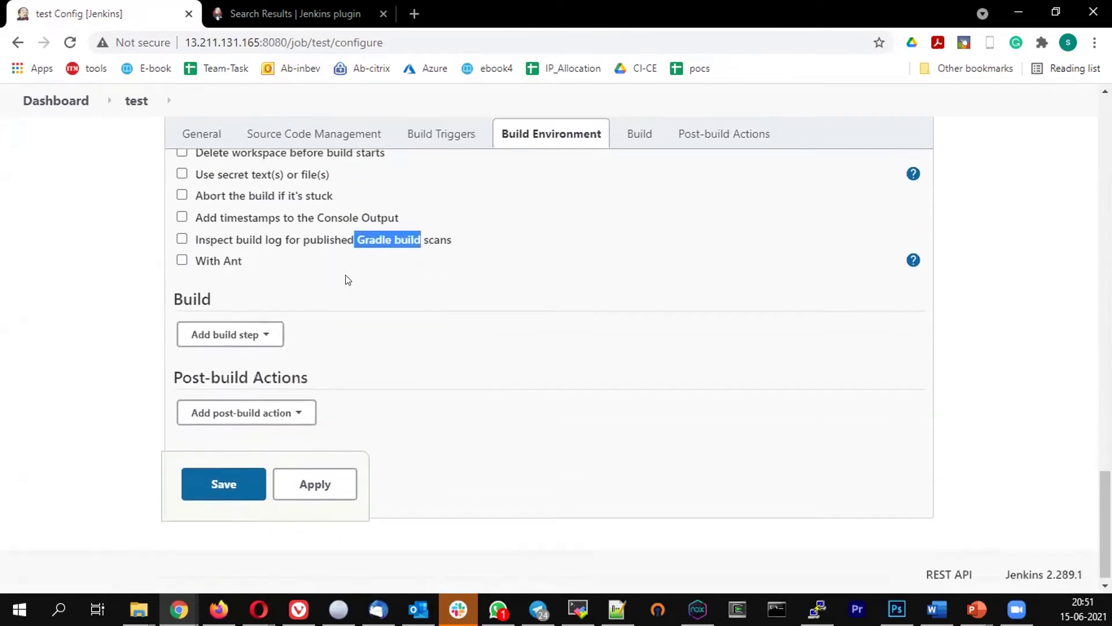
Add a Run with timeout build step, look over its settings, and remove it again
{"action": "left_click", "coordinate": [269, 326]}
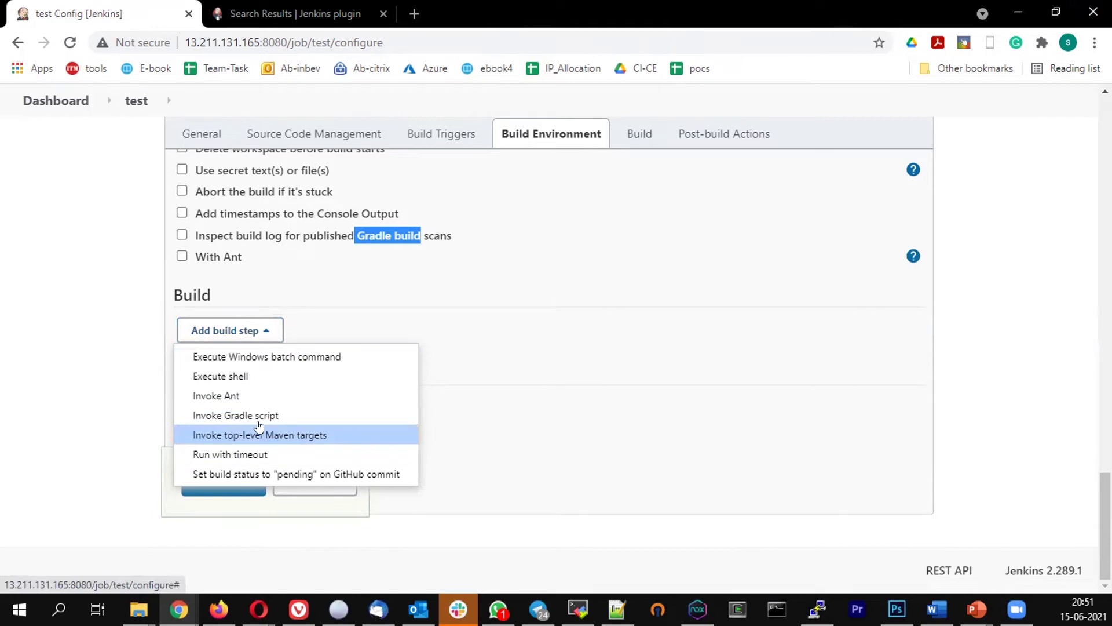
{"action": "left_click", "coordinate": [227, 454]}
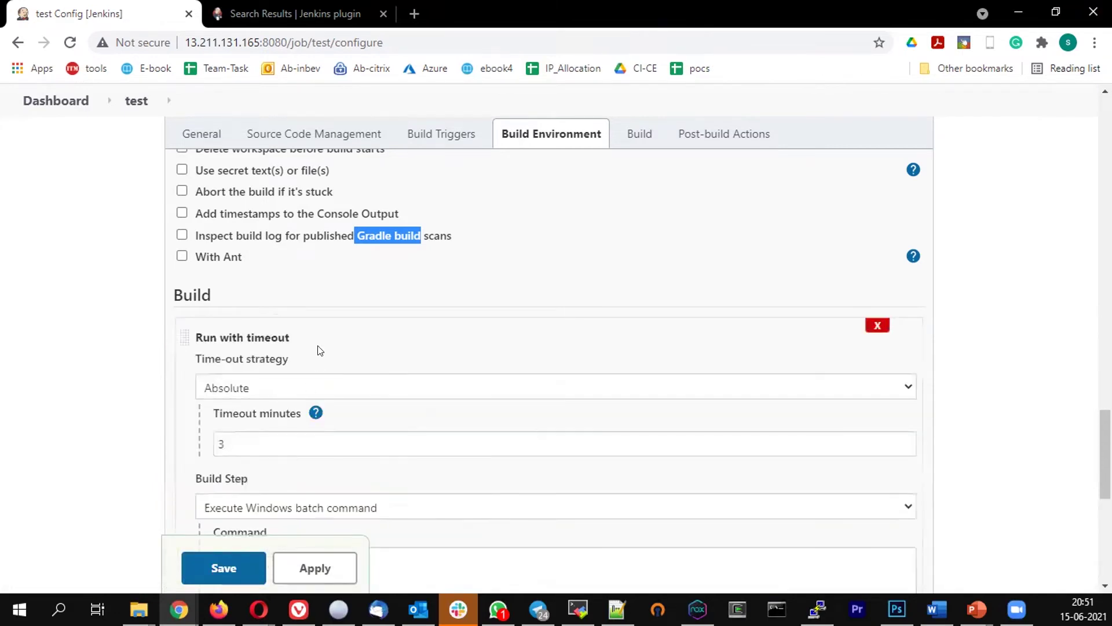
{"action": "scroll", "coordinate": [318, 349], "scroll_direction": "down", "scroll_amount": 1}
{"action": "scroll", "coordinate": [317, 349], "scroll_direction": "down", "scroll_amount": 4}
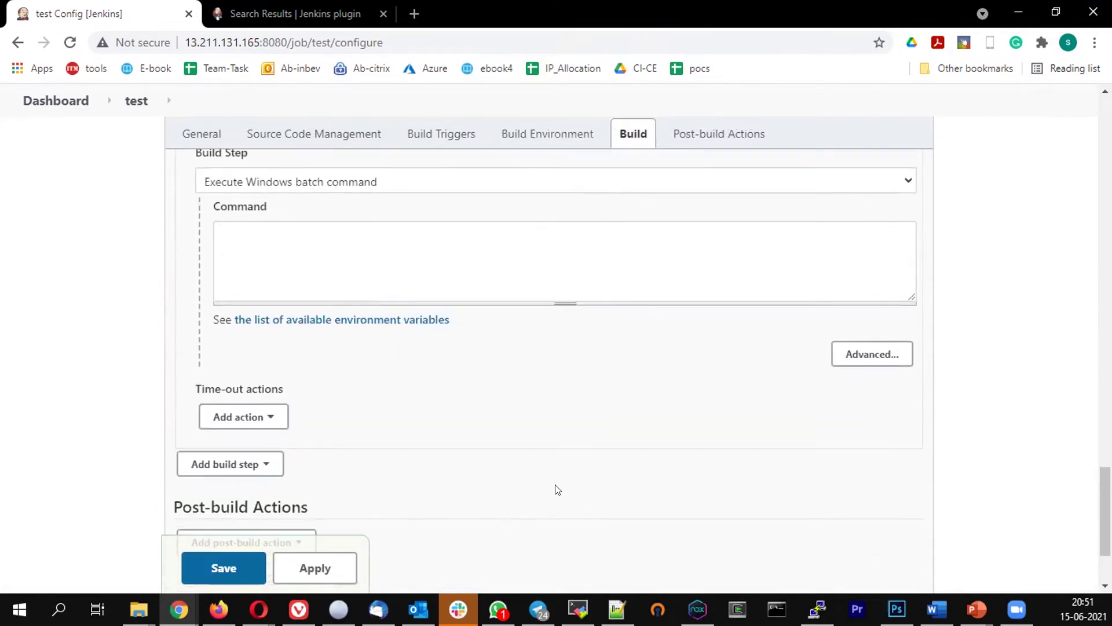
{"action": "scroll", "coordinate": [709, 335], "scroll_direction": "up", "scroll_amount": 4}
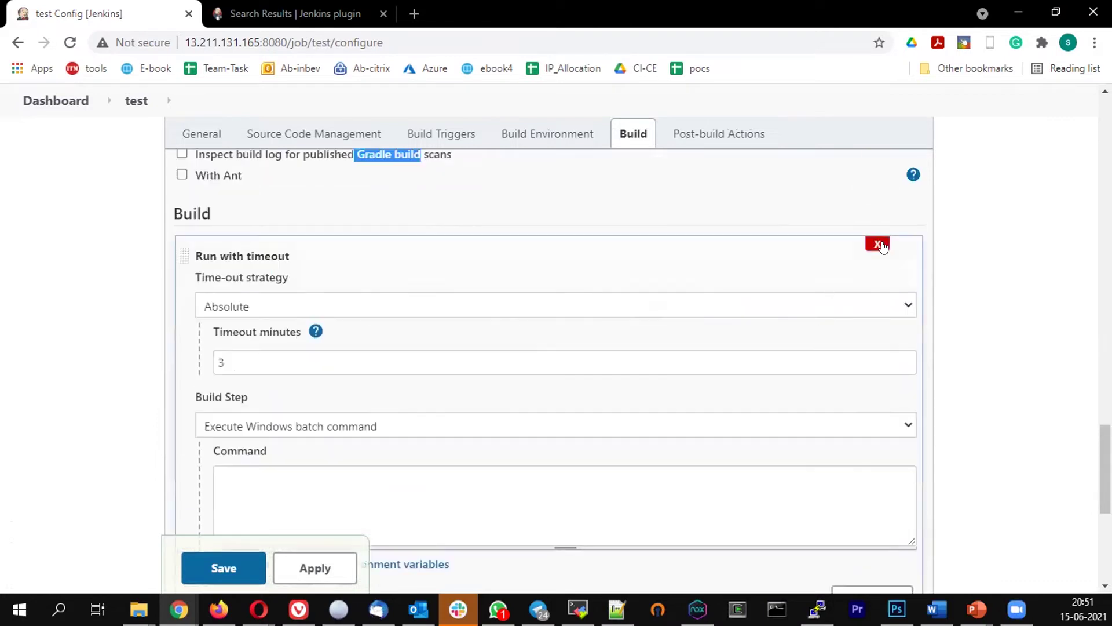
{"action": "left_click", "coordinate": [878, 245]}
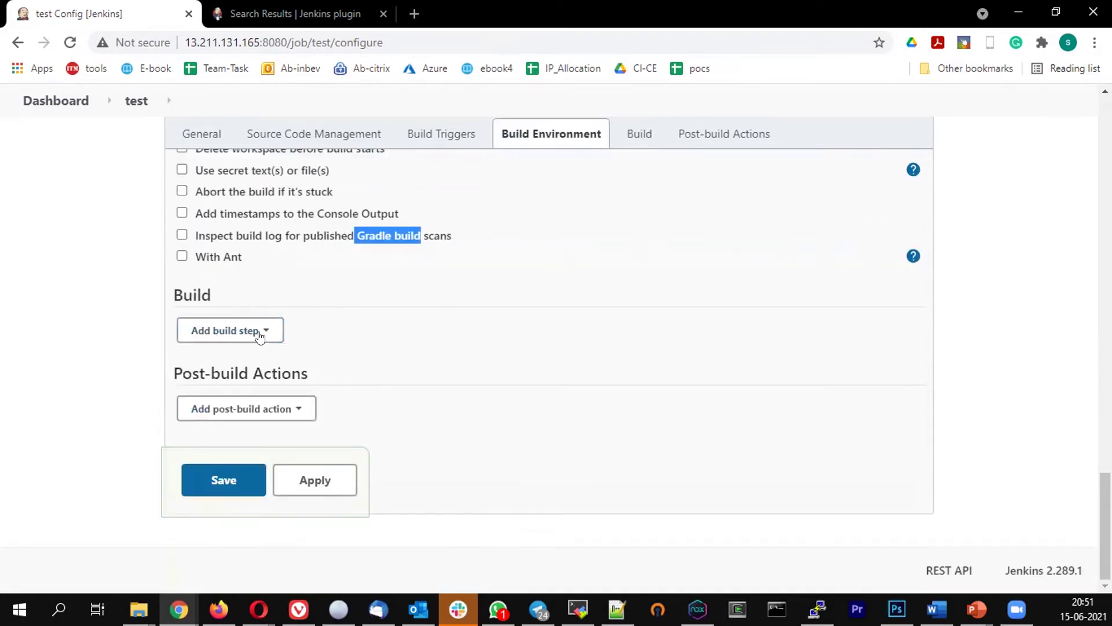
Look over the available build step types and post-build action types without adding any
{"action": "left_click", "coordinate": [257, 333]}
{"action": "left_click", "coordinate": [539, 312]}
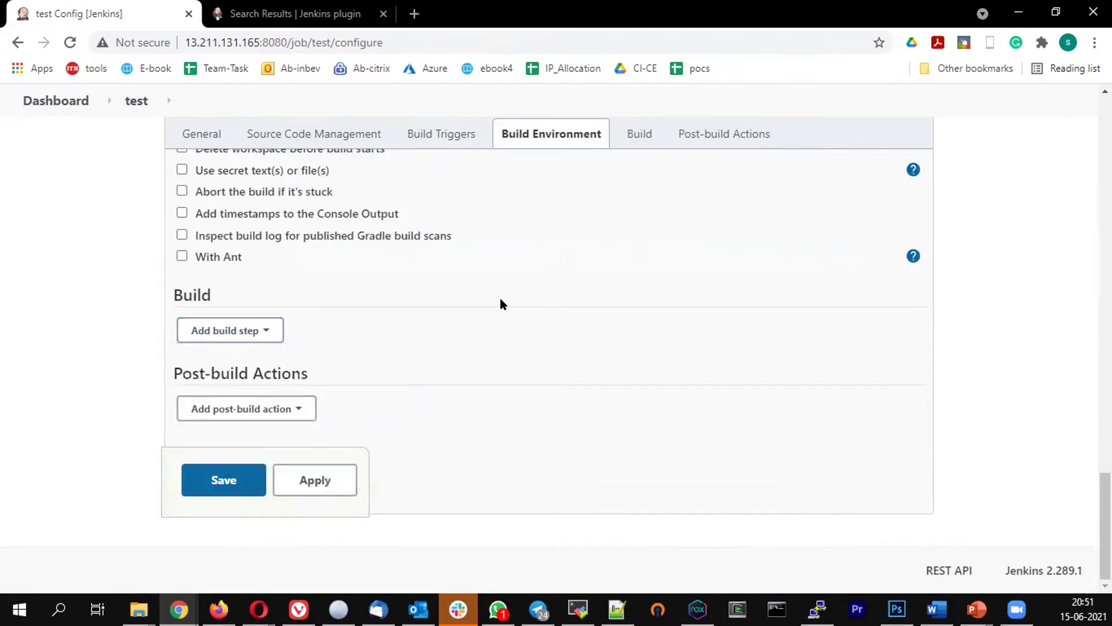
{"action": "left_click", "coordinate": [297, 409]}
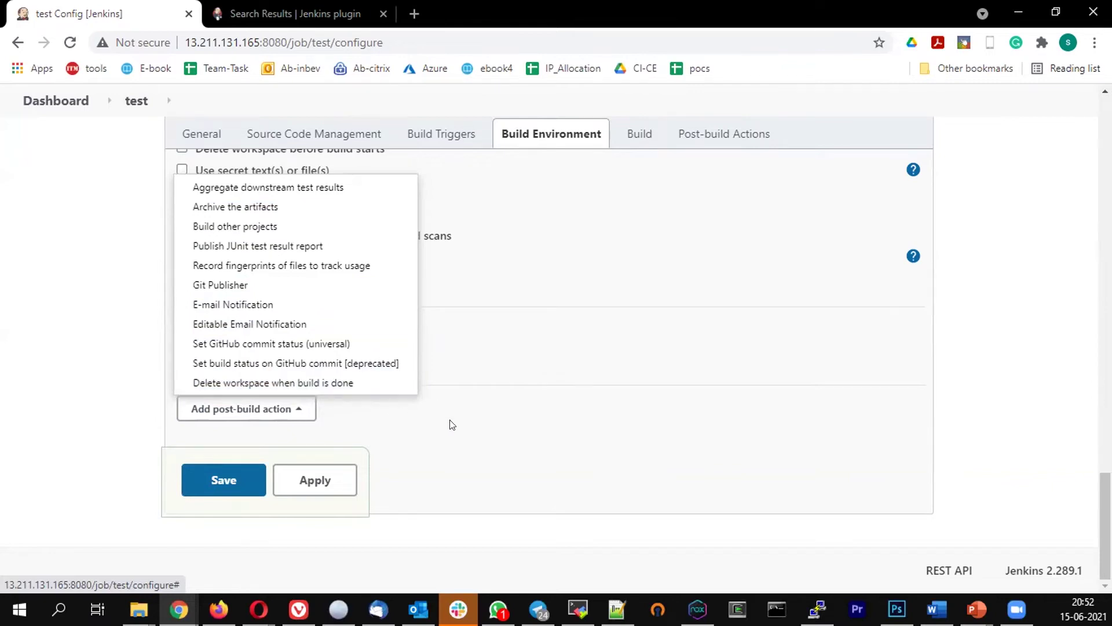
{"action": "left_click", "coordinate": [474, 427]}
Review the whole test job configuration once more, from General through Post-build Actions
{"action": "scroll", "coordinate": [474, 270], "scroll_direction": "up", "scroll_amount": 20}
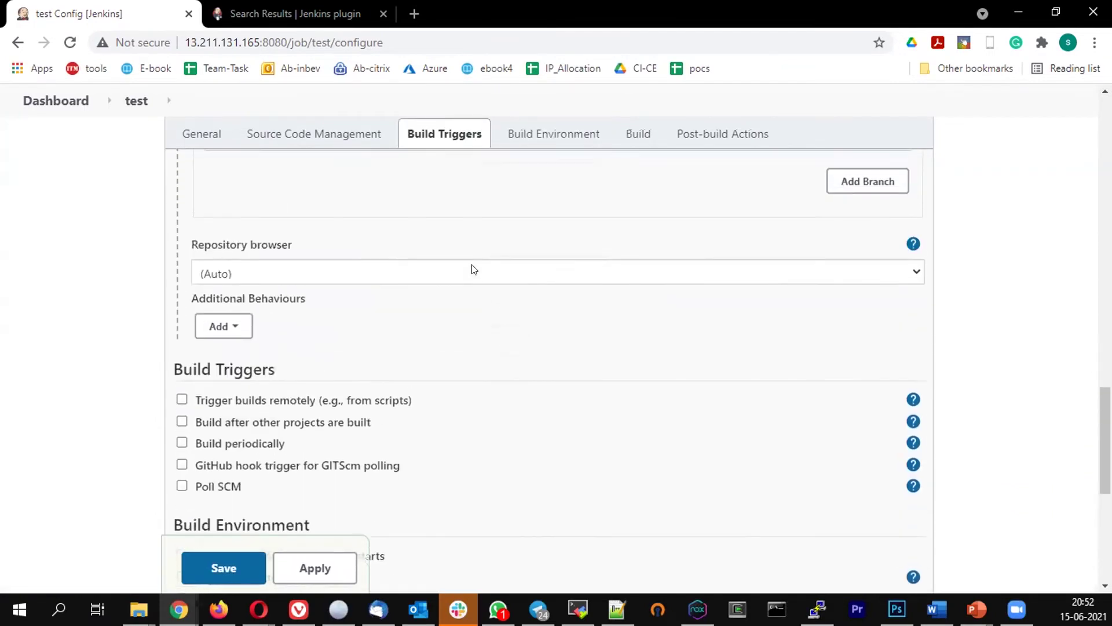
{"action": "scroll", "coordinate": [472, 265], "scroll_direction": "up", "scroll_amount": 5}
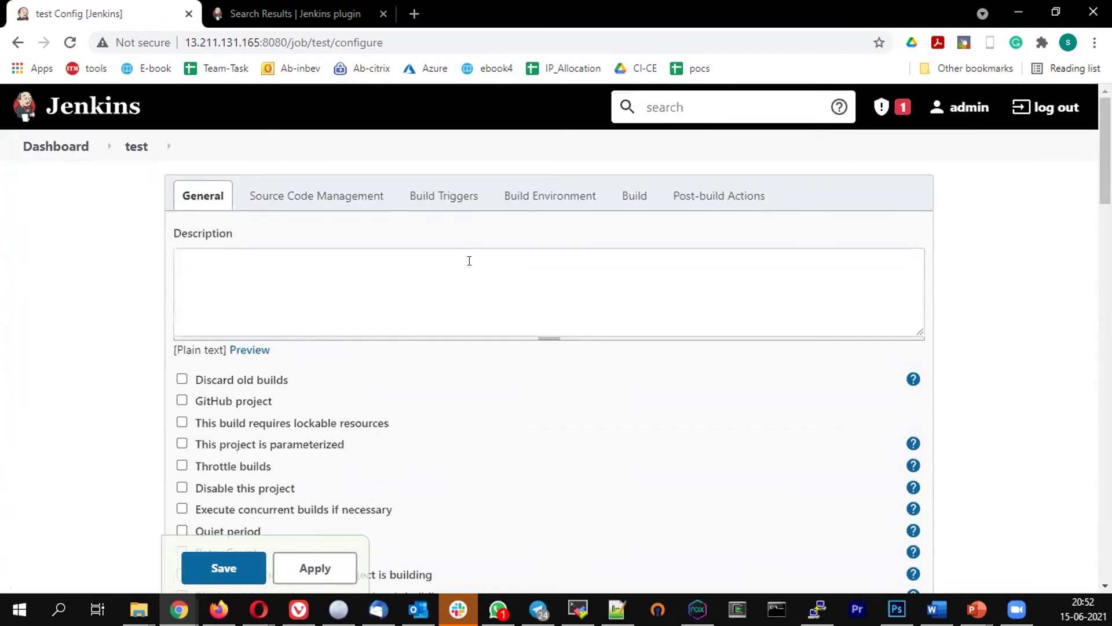
{"action": "scroll", "coordinate": [477, 255], "scroll_direction": "down", "scroll_amount": 5}
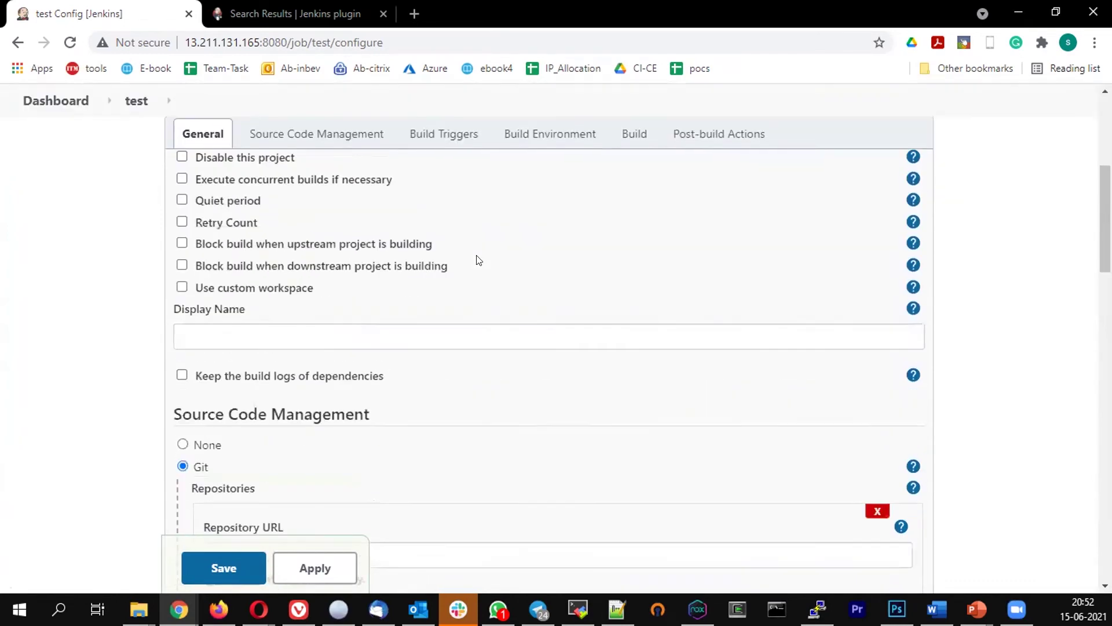
{"action": "scroll", "coordinate": [478, 259], "scroll_direction": "down", "scroll_amount": 20}
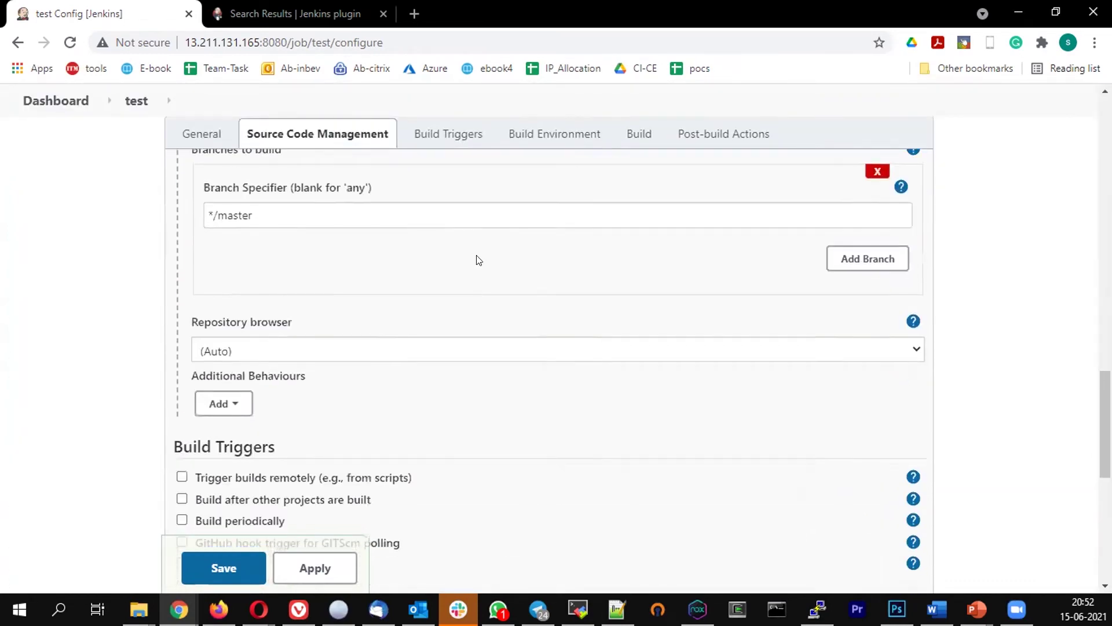
{"action": "scroll", "coordinate": [478, 260], "scroll_direction": "down", "scroll_amount": 1}
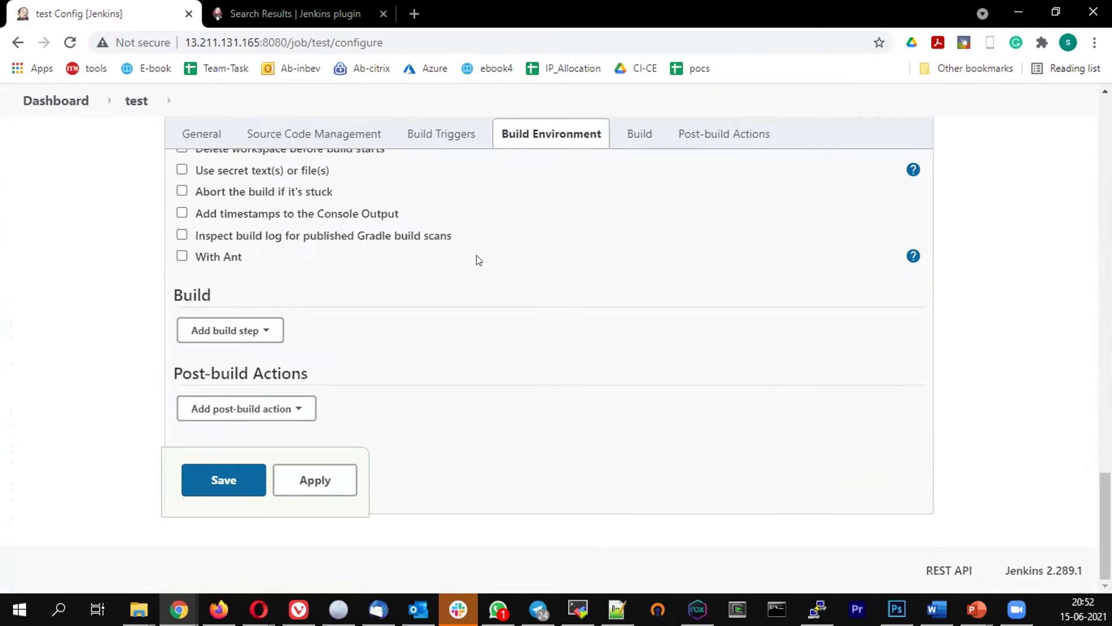
{"action": "scroll", "coordinate": [477, 259], "scroll_direction": "up", "scroll_amount": 15}
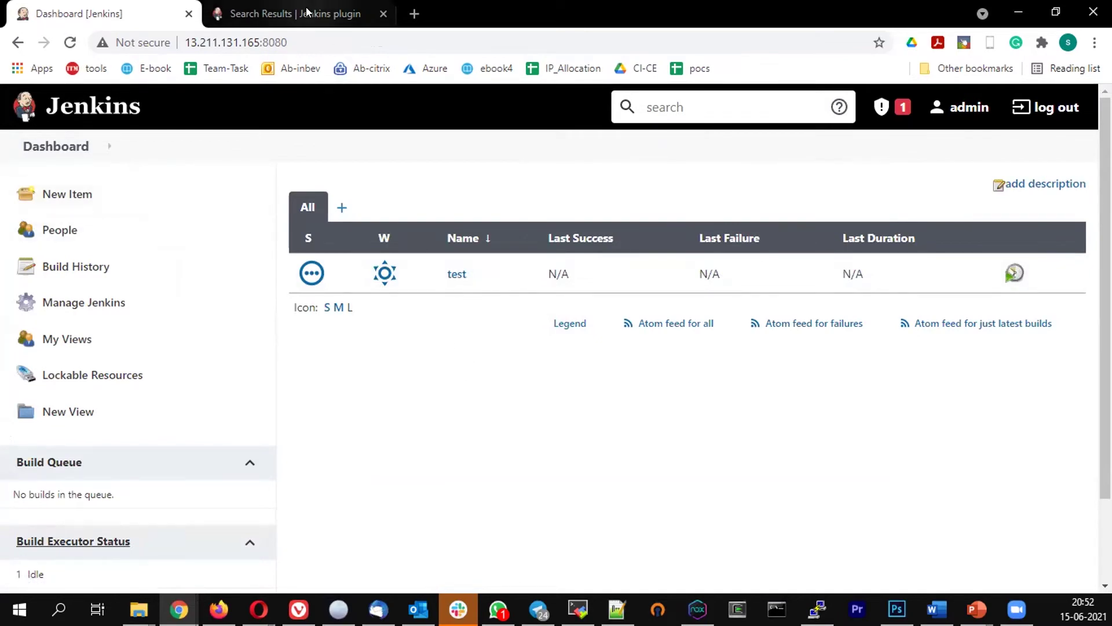
Switch to the jenkins_test repository on GitHub, look over its files, and copy the repository URL
{"action": "left_click", "coordinate": [285, 13]}
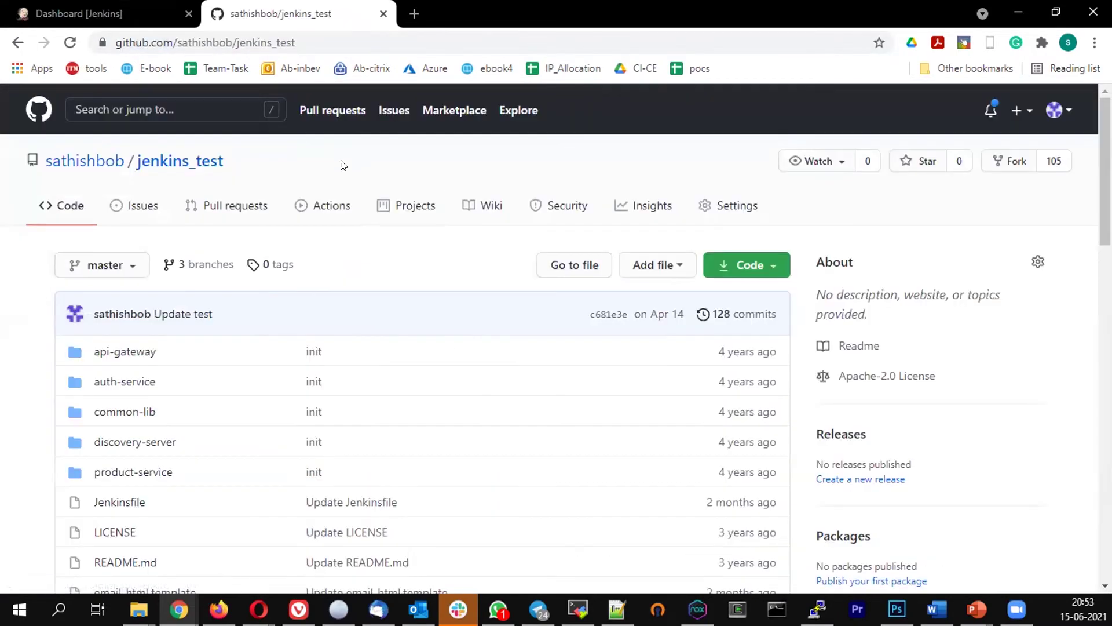
{"action": "scroll", "coordinate": [533, 257], "scroll_direction": "down", "scroll_amount": 6}
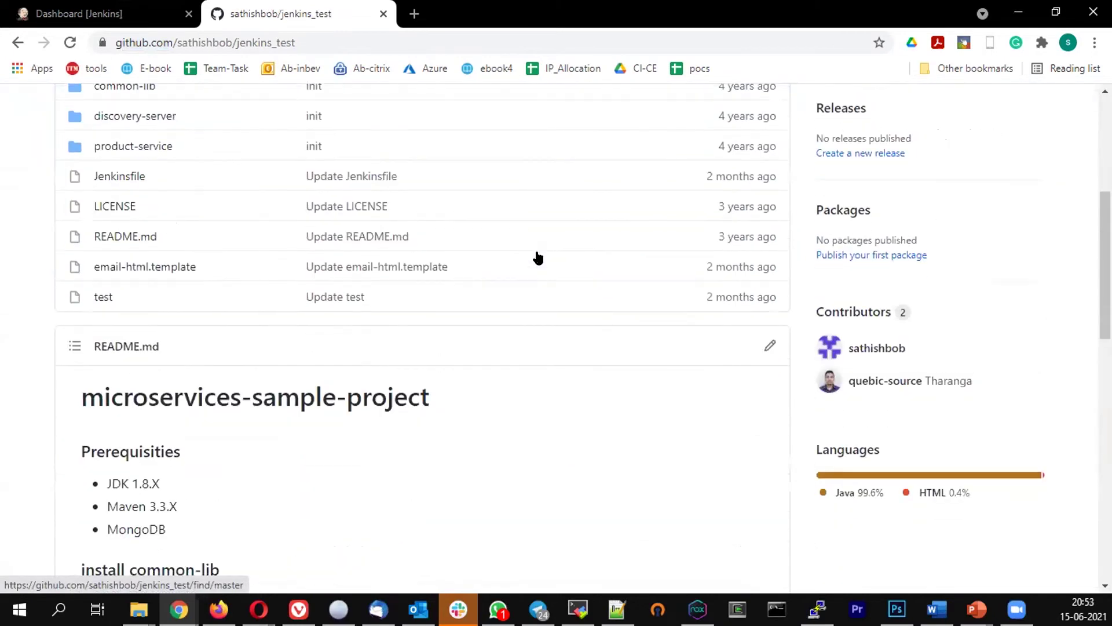
{"action": "scroll", "coordinate": [533, 257], "scroll_direction": "up", "scroll_amount": 6}
{"action": "left_click", "coordinate": [255, 42]}
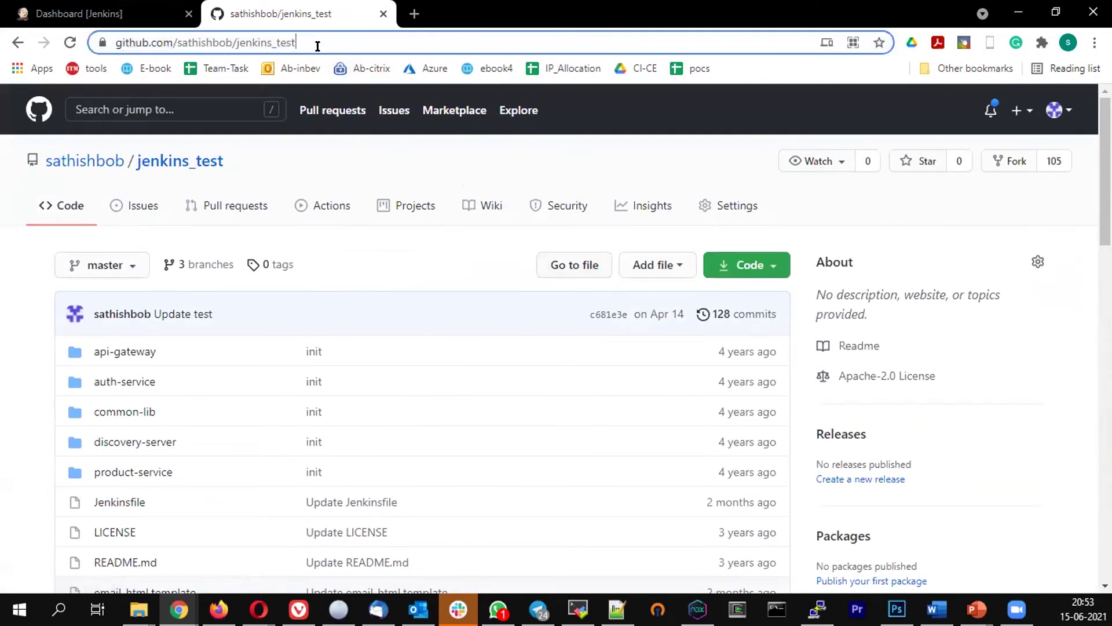
{"action": "right_click", "coordinate": [255, 42]}
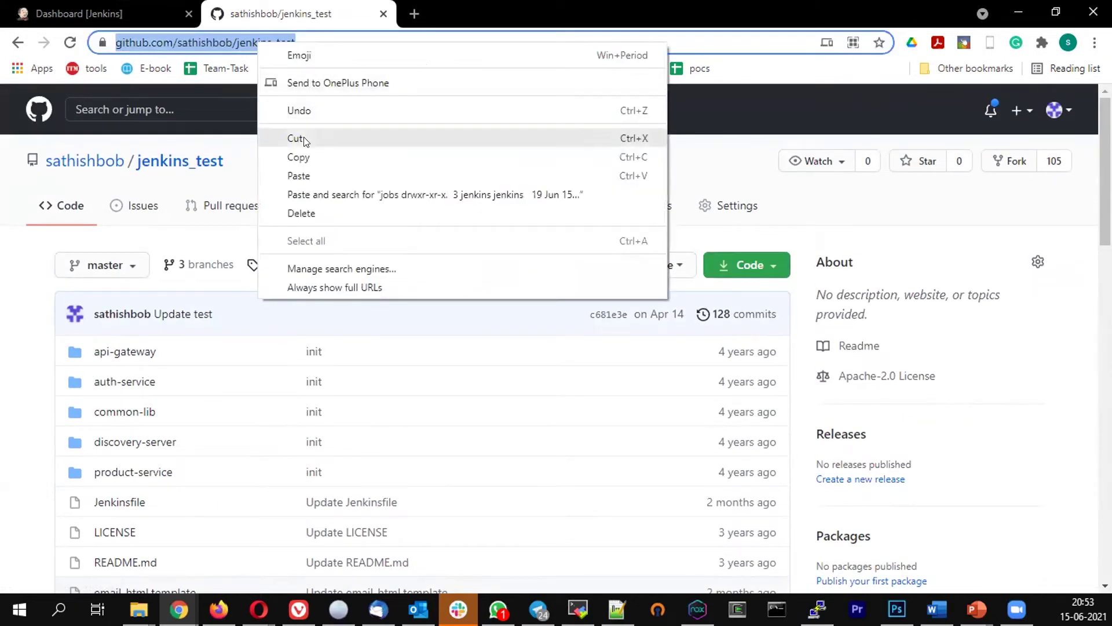
{"action": "left_click", "coordinate": [304, 157]}
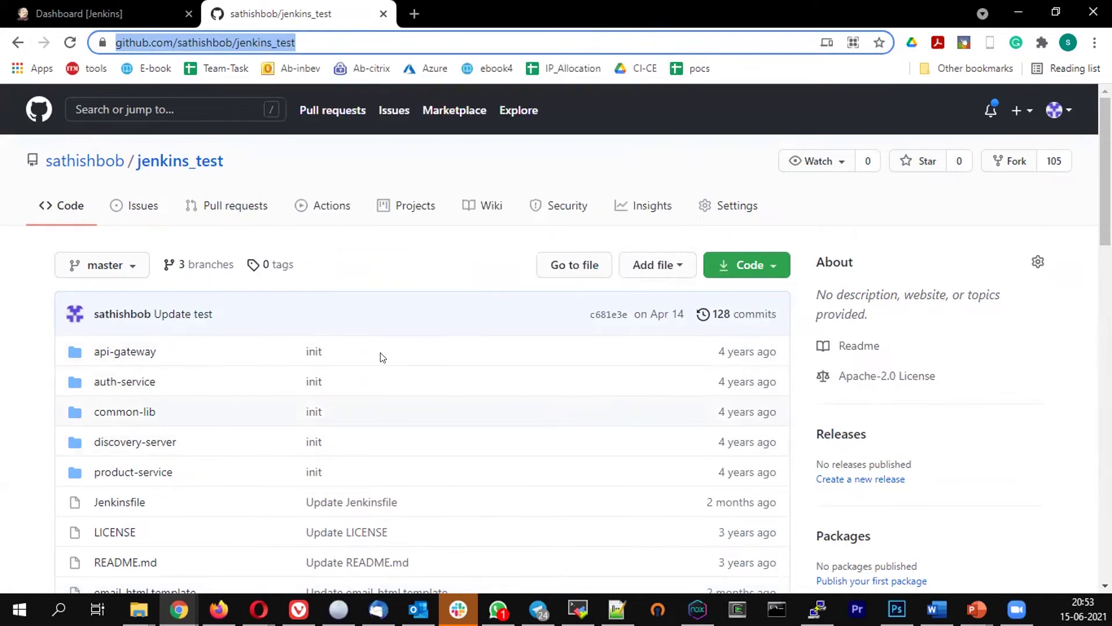
Look over the jenkins_test file list and switch to Slack
{"action": "scroll", "coordinate": [407, 323], "scroll_direction": "down", "scroll_amount": 3}
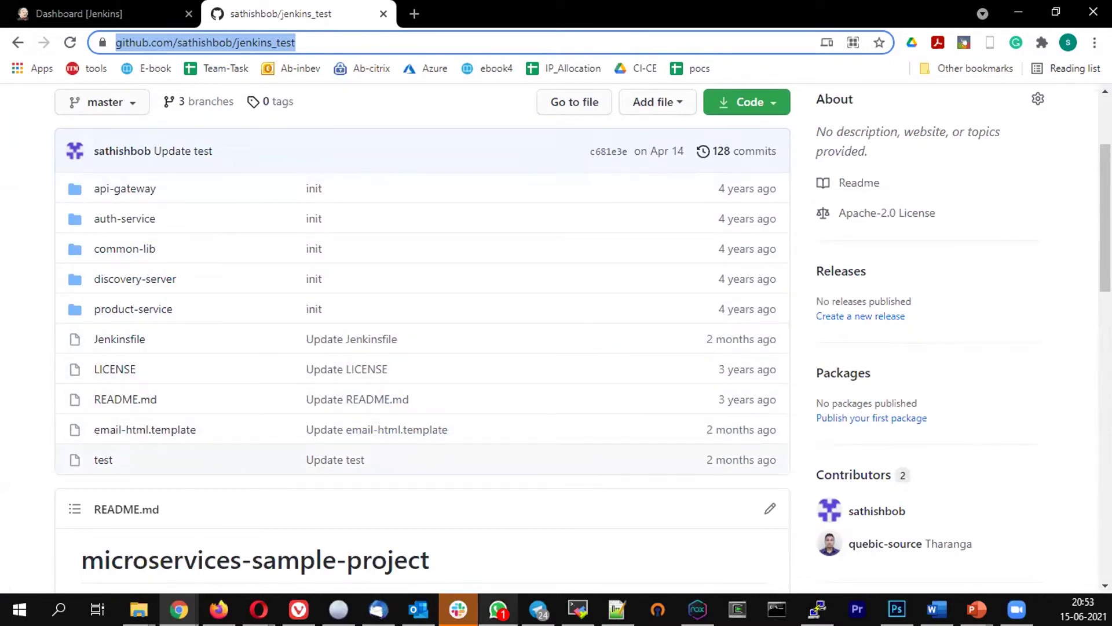
{"action": "left_click", "coordinate": [458, 609]}
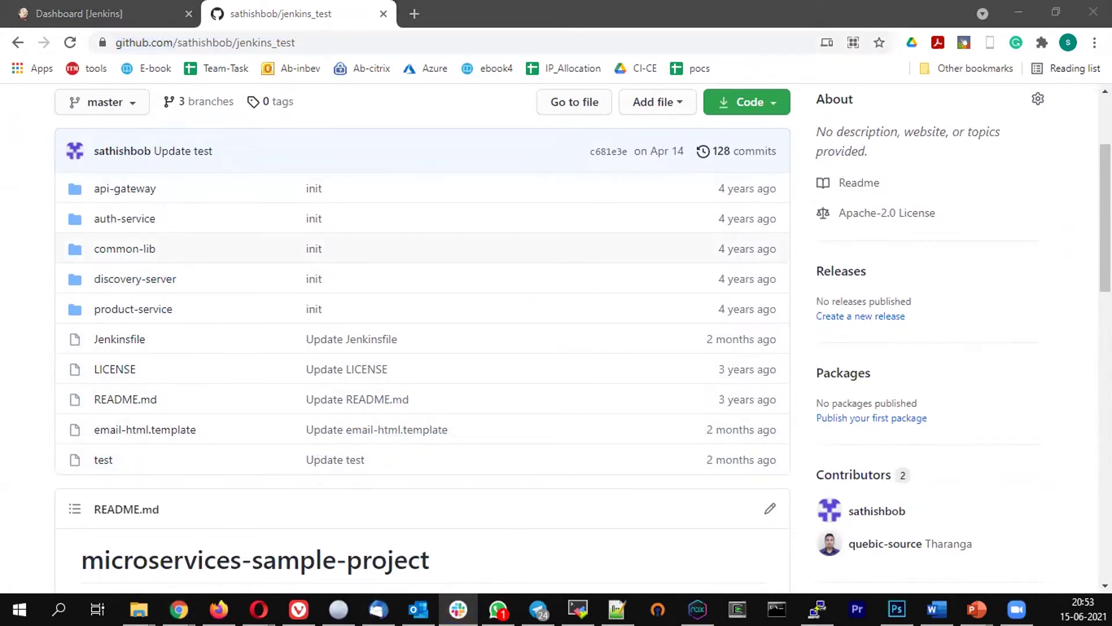
{"action": "scroll", "coordinate": [759, 243], "scroll_direction": "up", "scroll_amount": 3}
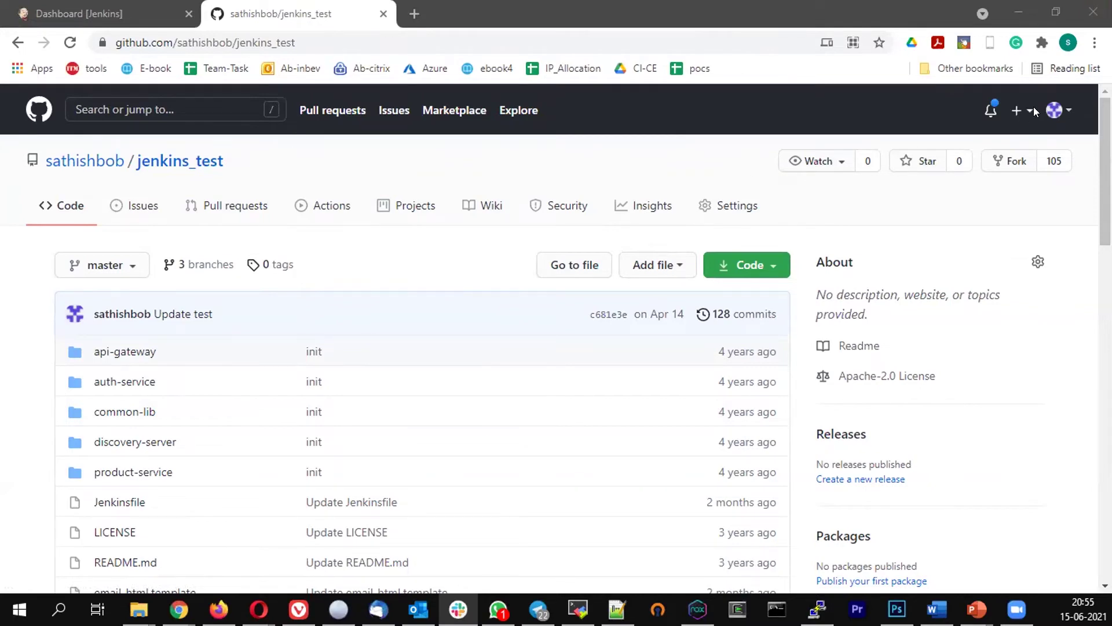
{"action": "left_click", "coordinate": [1066, 114]}
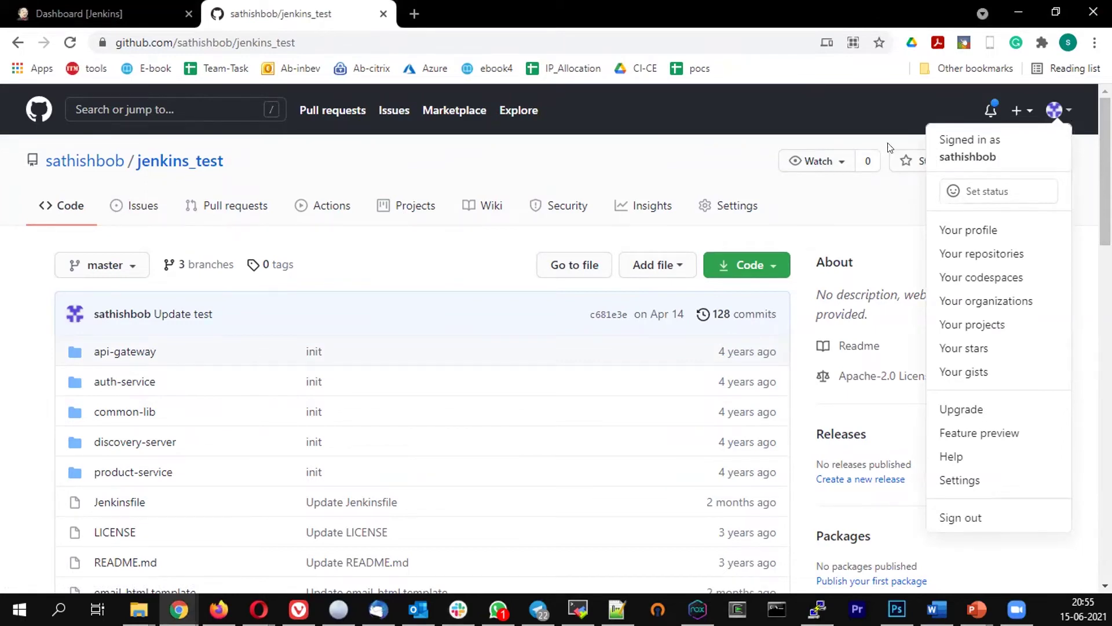
{"action": "left_click", "coordinate": [837, 195]}
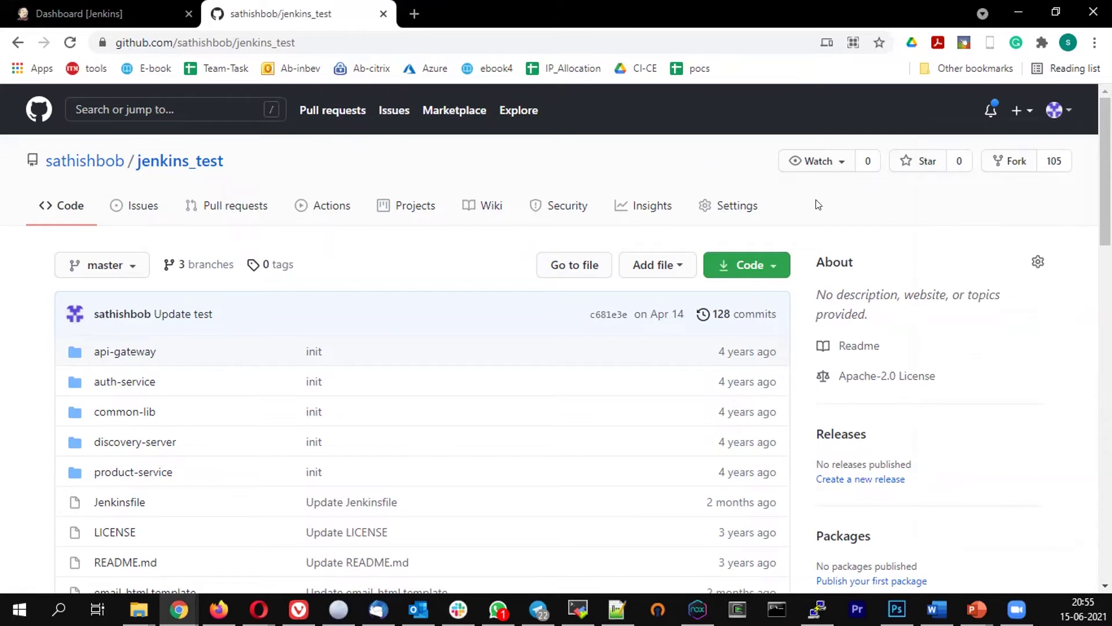
{"action": "left_click", "coordinate": [1065, 112]}
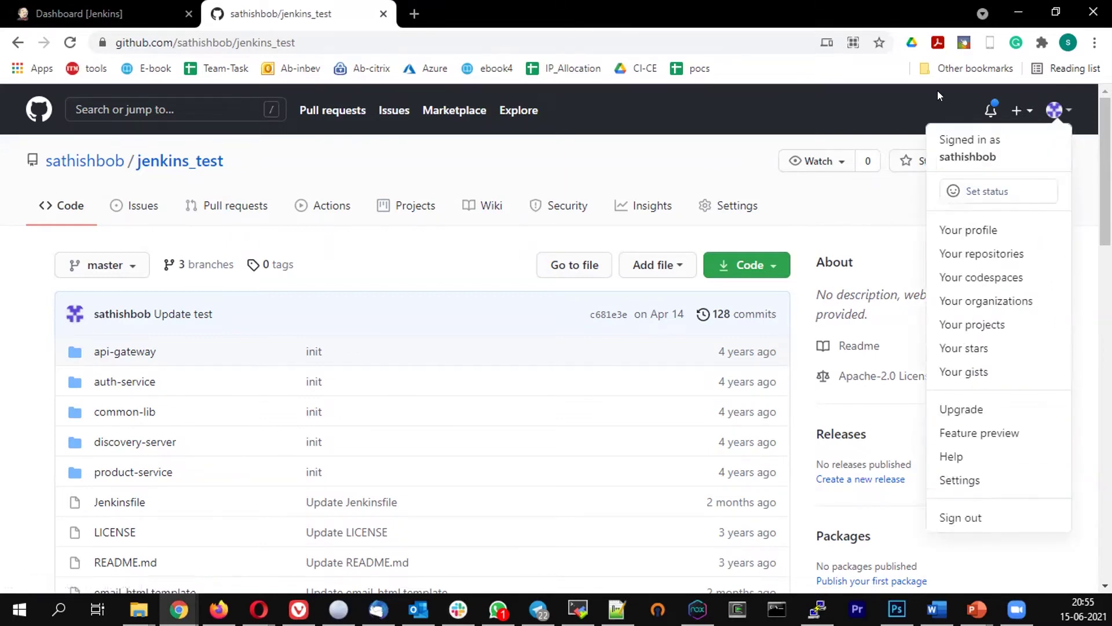
{"action": "left_click", "coordinate": [1050, 124]}
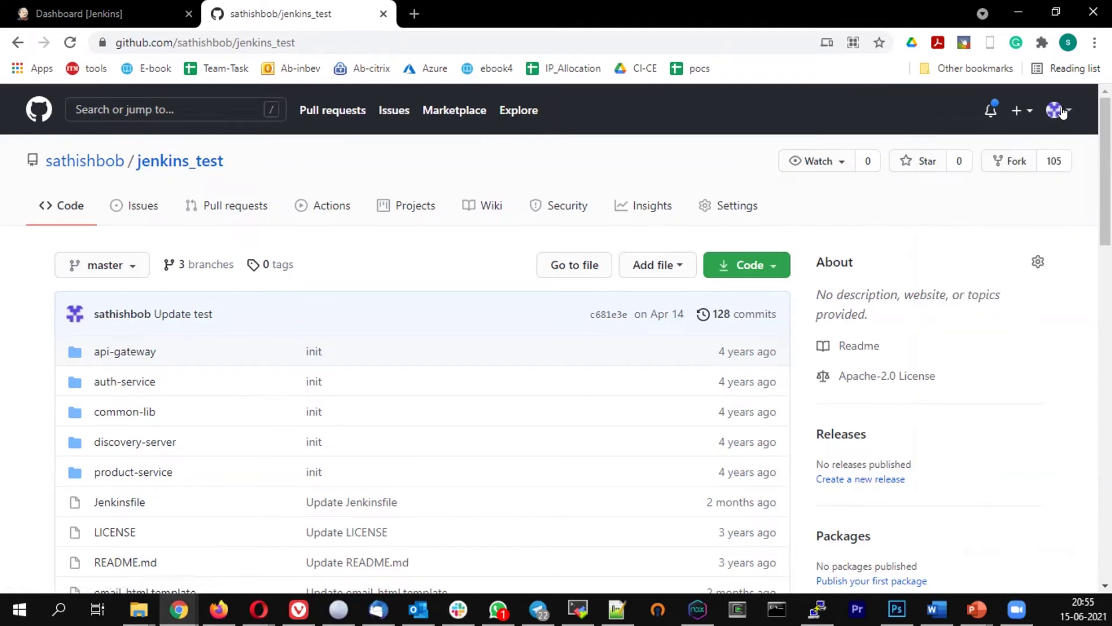
Open SSH and GPG keys in the GitHub account settings and look over the listed keys
{"action": "left_click", "coordinate": [1064, 112]}
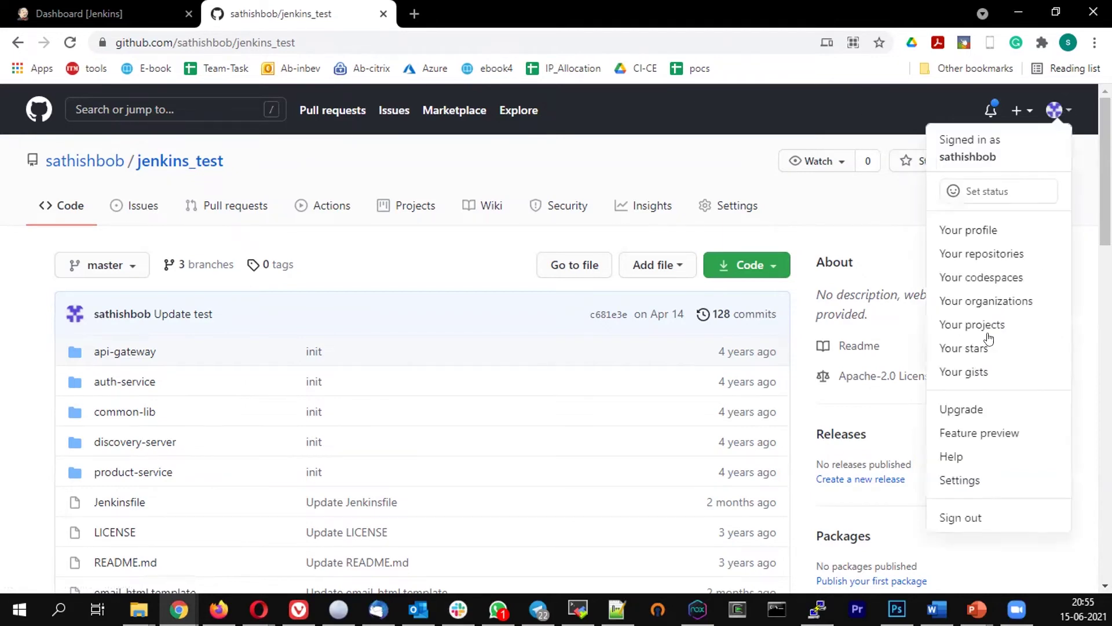
{"action": "left_click", "coordinate": [988, 478]}
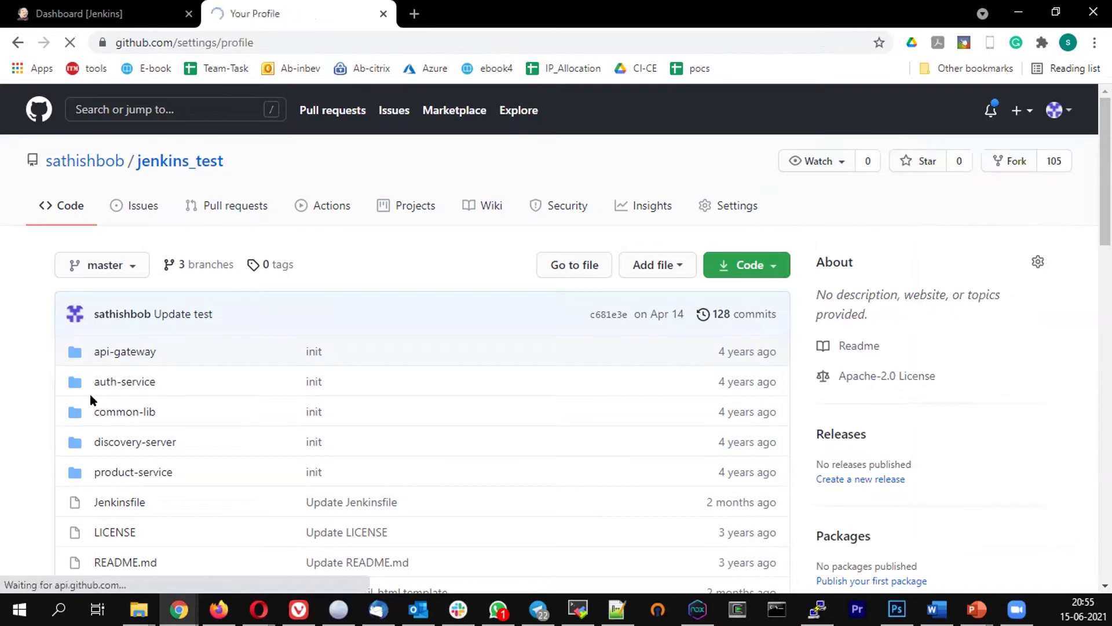
{"action": "scroll", "coordinate": [296, 307], "scroll_direction": "down", "scroll_amount": 1}
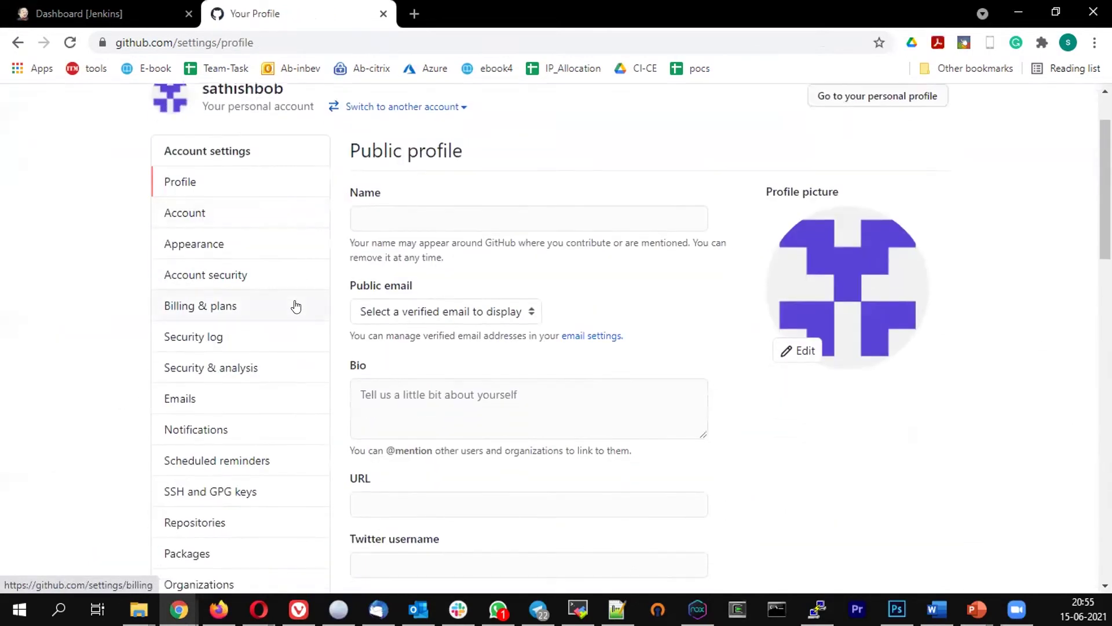
{"action": "scroll", "coordinate": [278, 363], "scroll_direction": "down", "scroll_amount": 1}
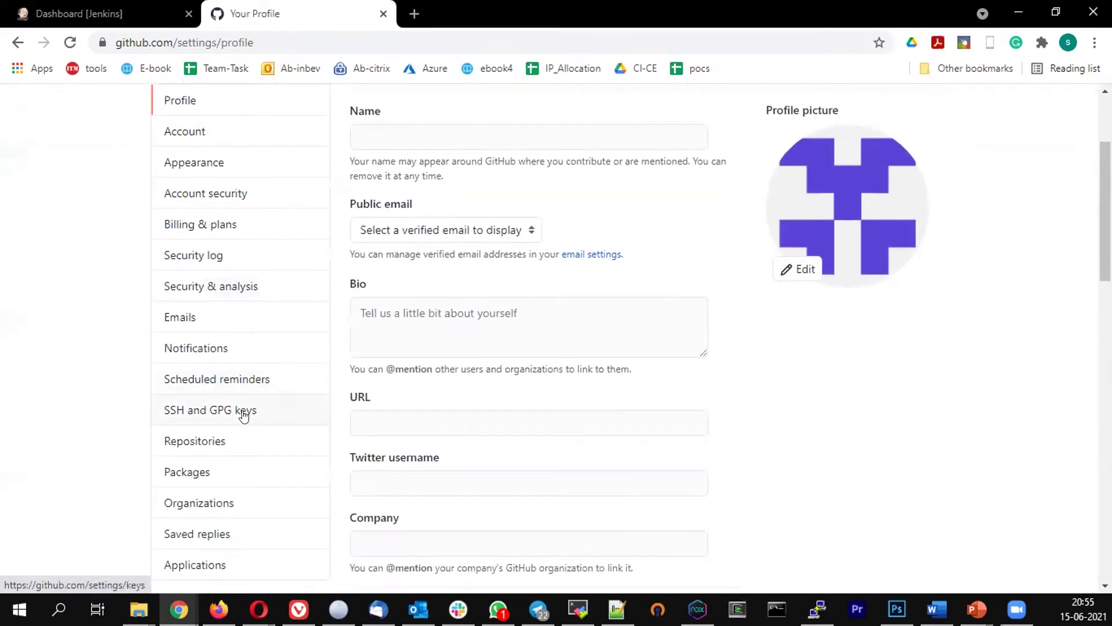
{"action": "left_click", "coordinate": [244, 412]}
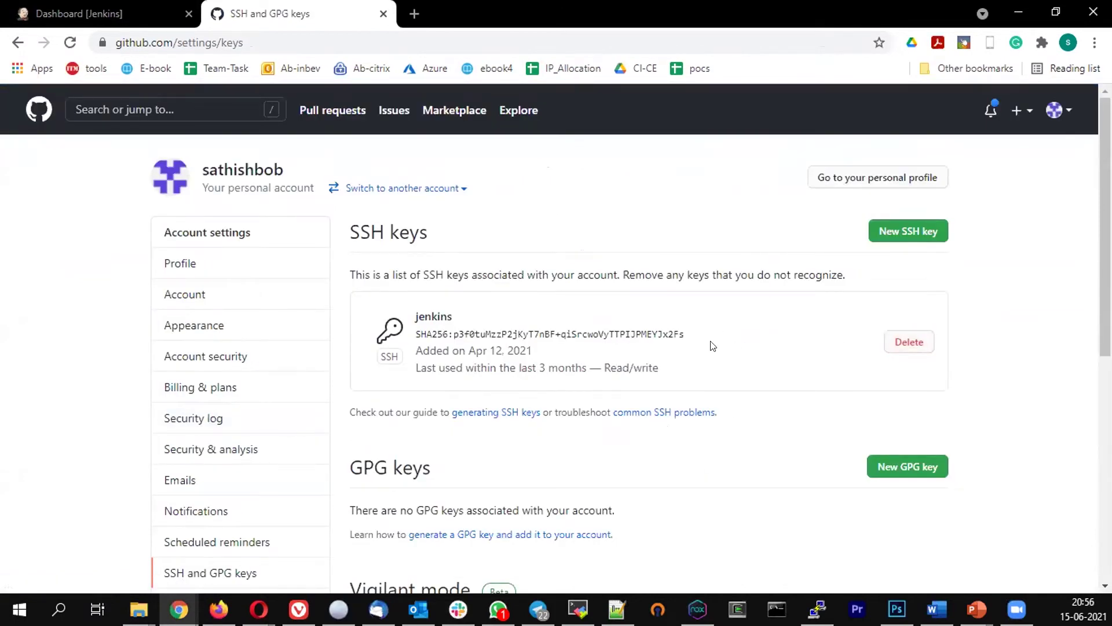
{"action": "scroll", "coordinate": [730, 310], "scroll_direction": "down", "scroll_amount": 1}
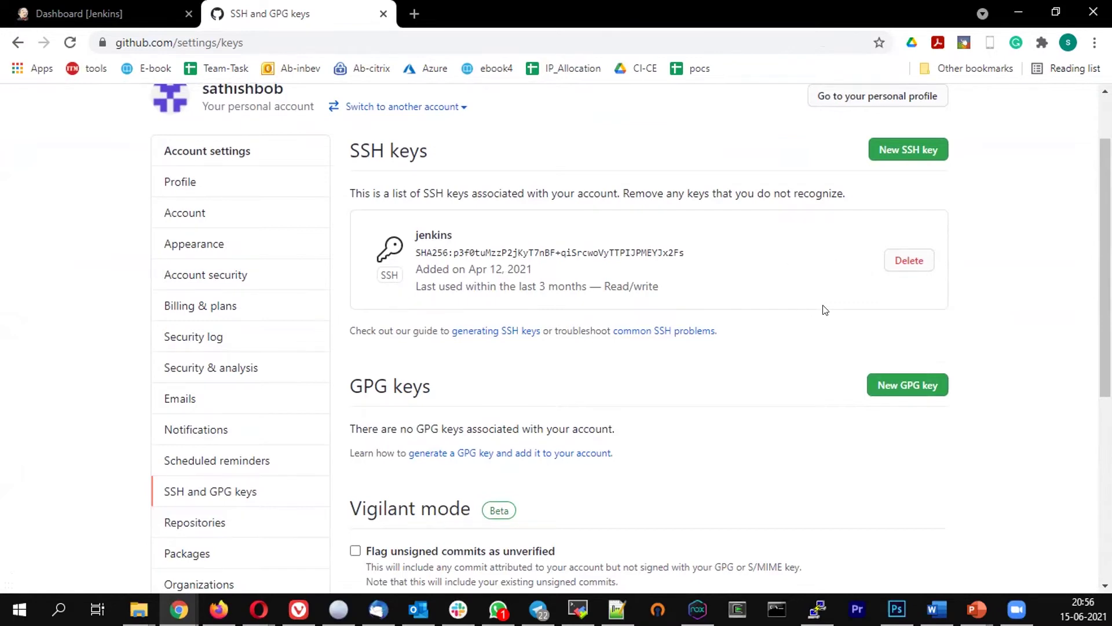
{"action": "scroll", "coordinate": [825, 310], "scroll_direction": "down", "scroll_amount": 3}
{"action": "scroll", "coordinate": [824, 310], "scroll_direction": "up", "scroll_amount": 4}
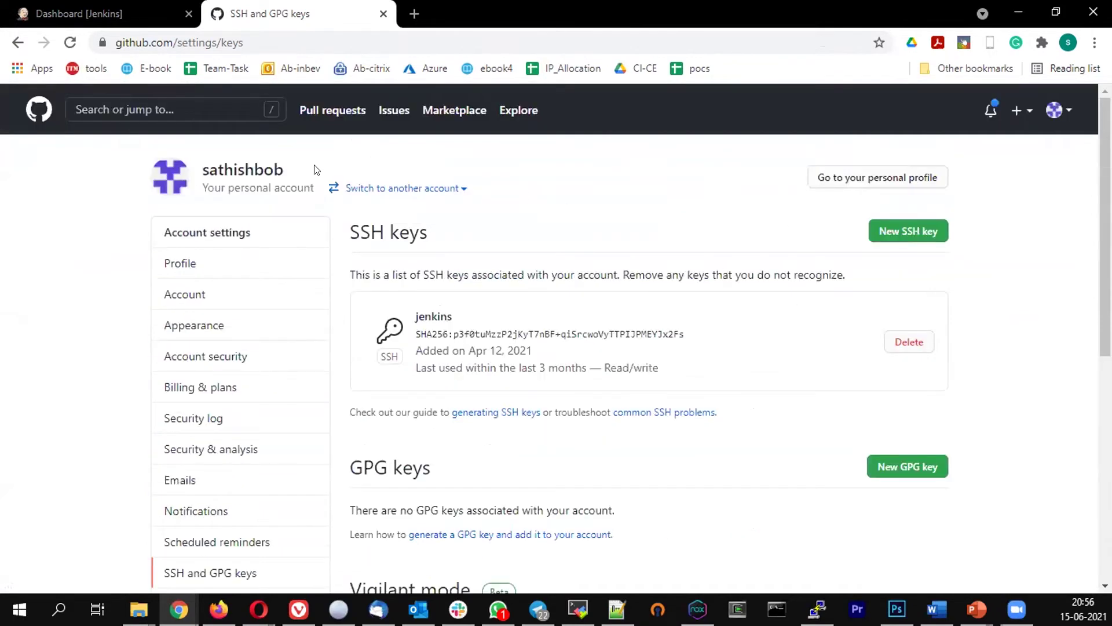
Return to the jenkins_test repository and look over its Issues and Pull requests pages
{"action": "left_click", "coordinate": [17, 42]}
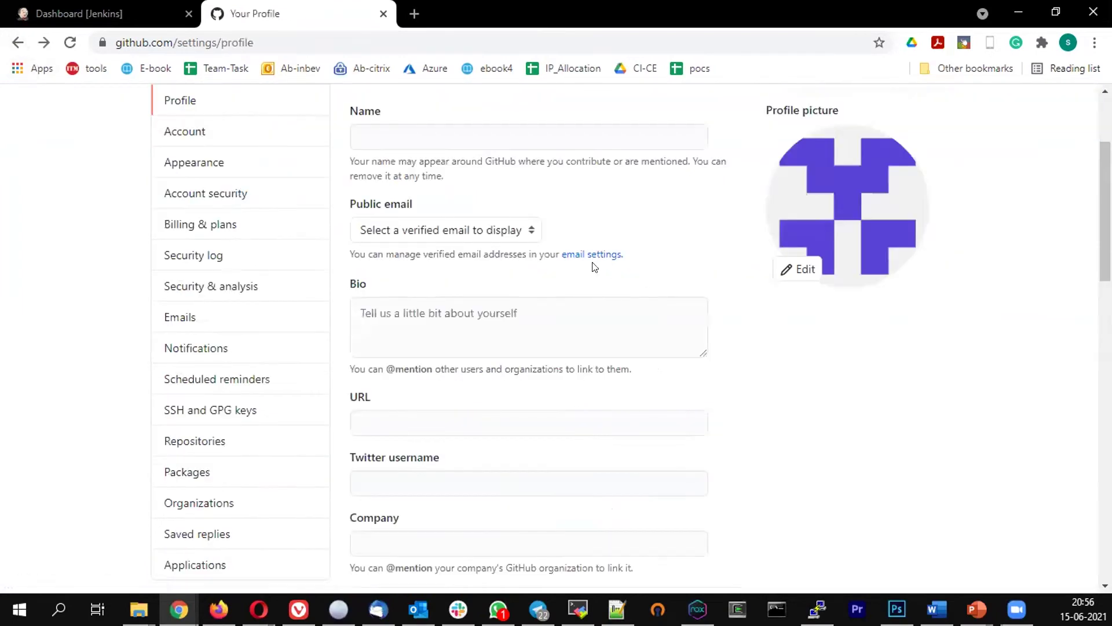
{"action": "left_click", "coordinate": [18, 42]}
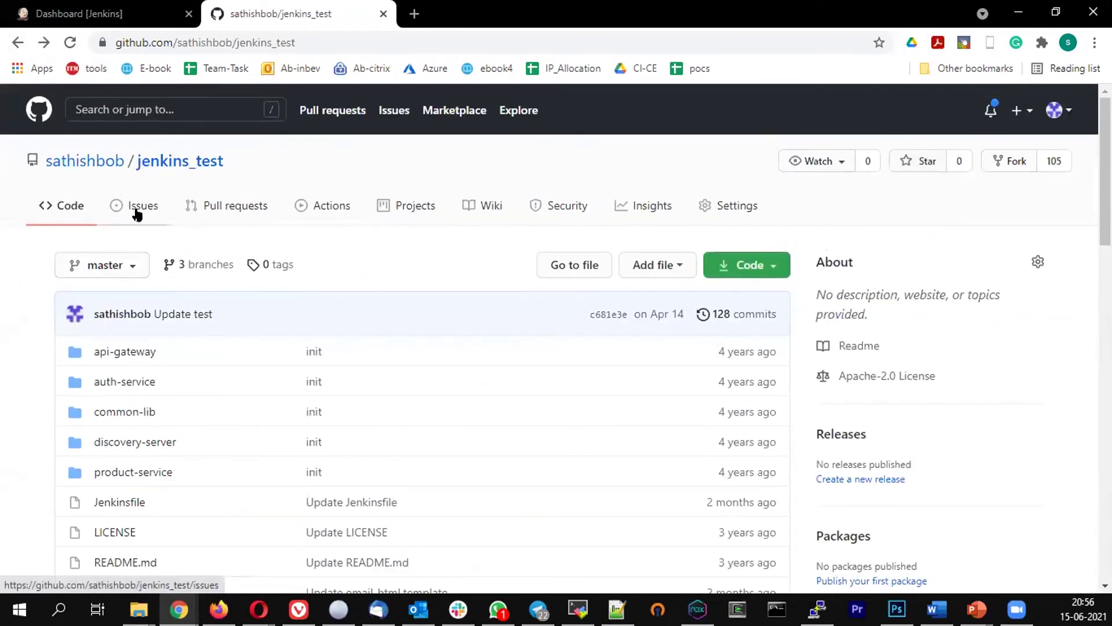
{"action": "left_click", "coordinate": [138, 212]}
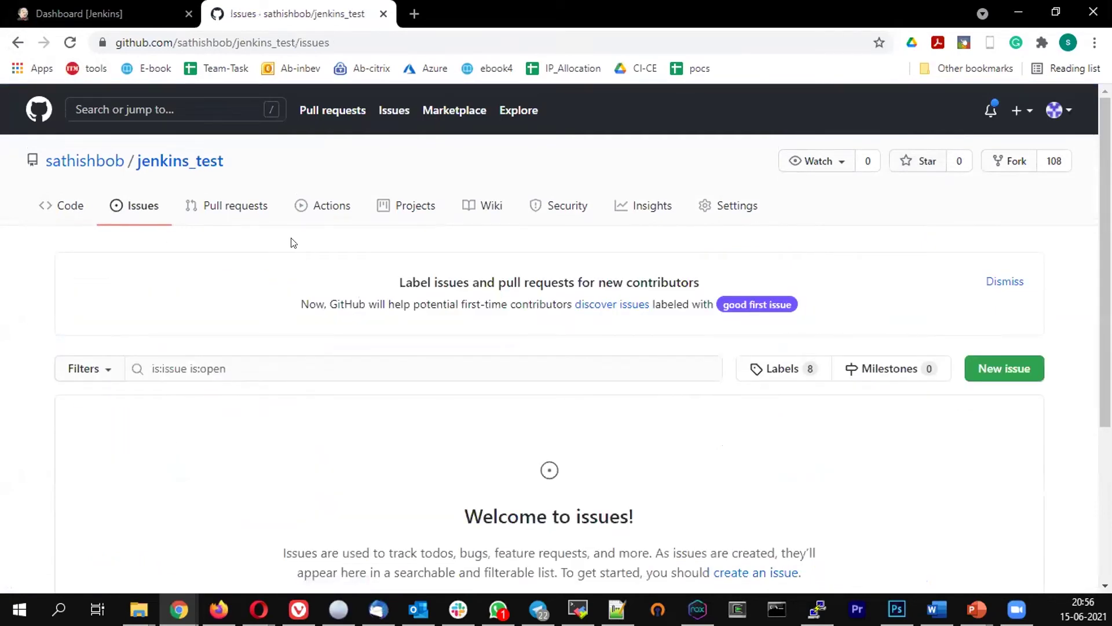
{"action": "left_click", "coordinate": [244, 208]}
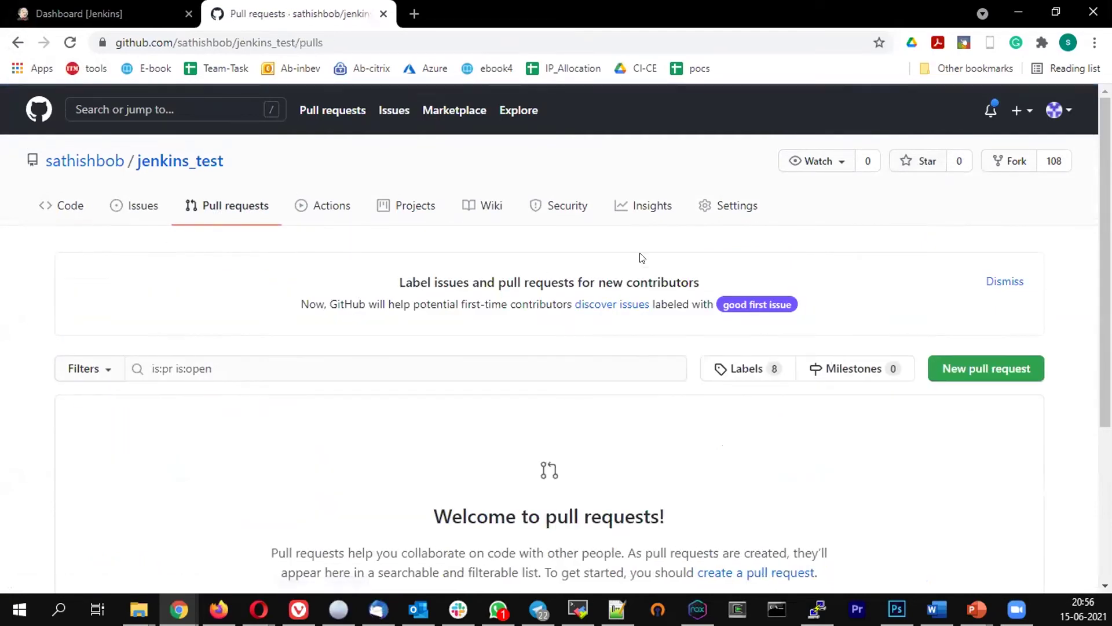
Open the Deploy keys in the jenkins_test repository settings and examine the listed keys
{"action": "left_click", "coordinate": [736, 214]}
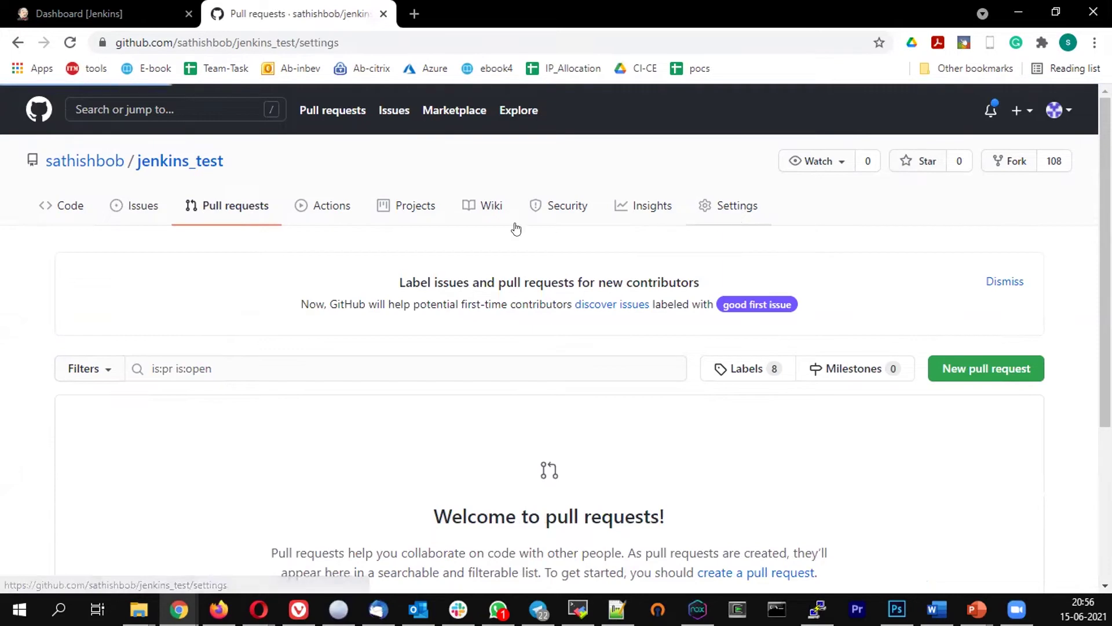
{"action": "scroll", "coordinate": [191, 255], "scroll_direction": "down", "scroll_amount": 3}
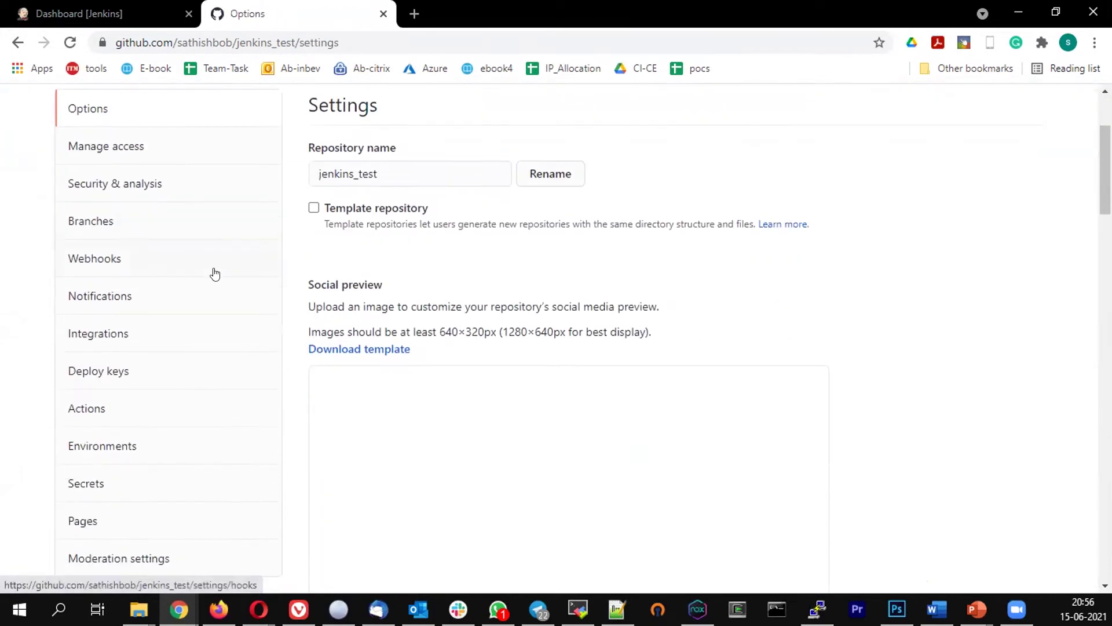
{"action": "scroll", "coordinate": [215, 274], "scroll_direction": "down", "scroll_amount": 1}
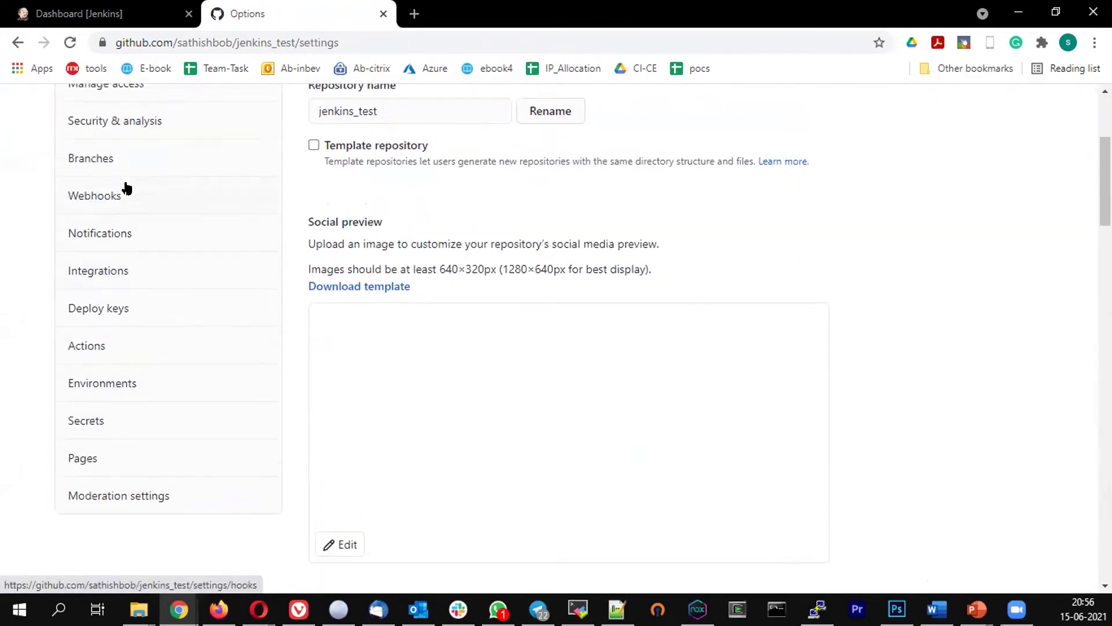
{"action": "scroll", "coordinate": [179, 215], "scroll_direction": "up", "scroll_amount": 1}
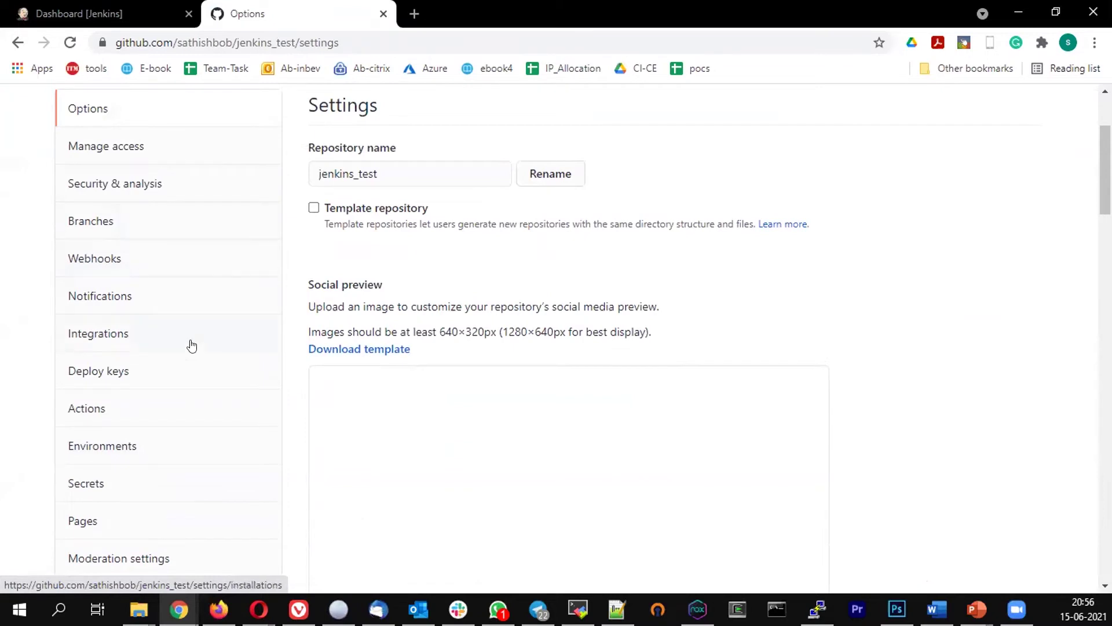
{"action": "left_click", "coordinate": [102, 380]}
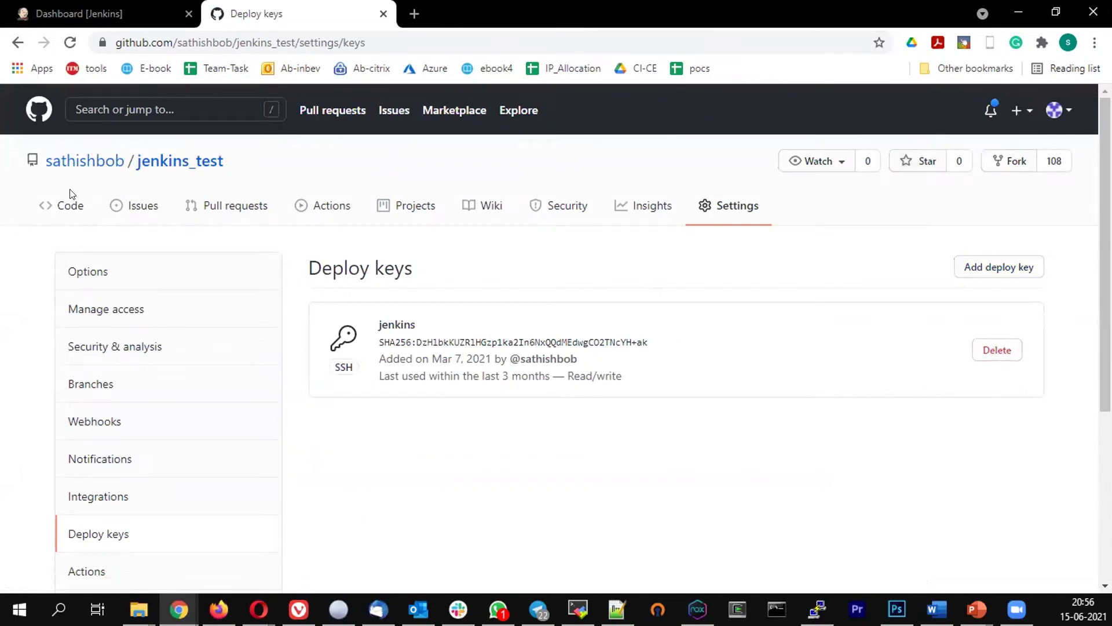
Go to the account's profile page, open the account settings and look over the public profile and settings categories
{"action": "left_click", "coordinate": [73, 163]}
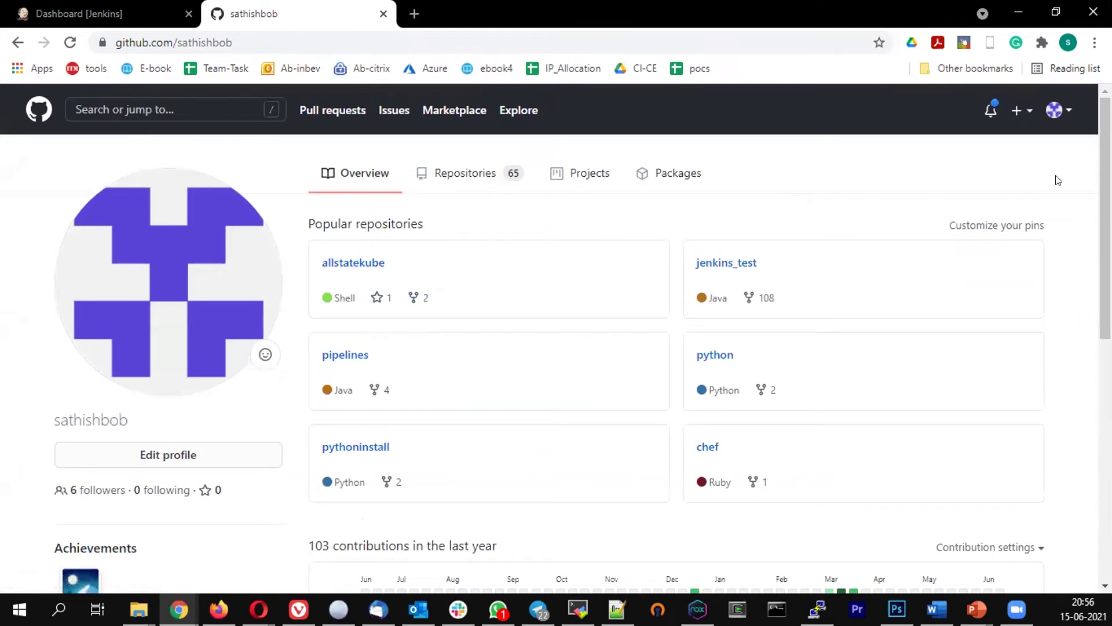
{"action": "left_click", "coordinate": [1059, 115]}
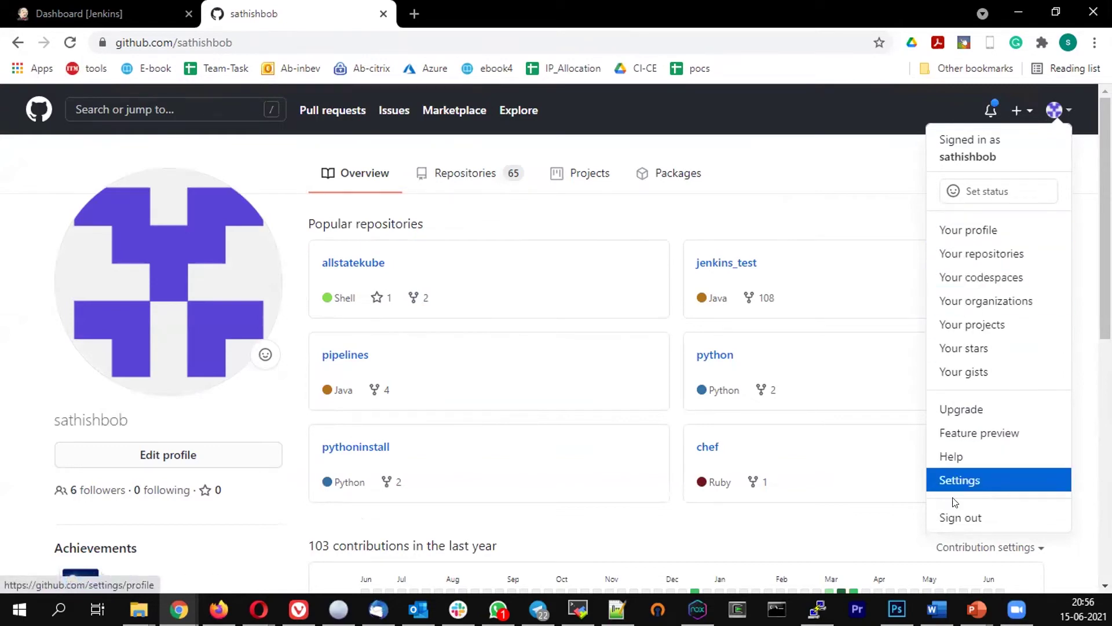
{"action": "left_click", "coordinate": [957, 482]}
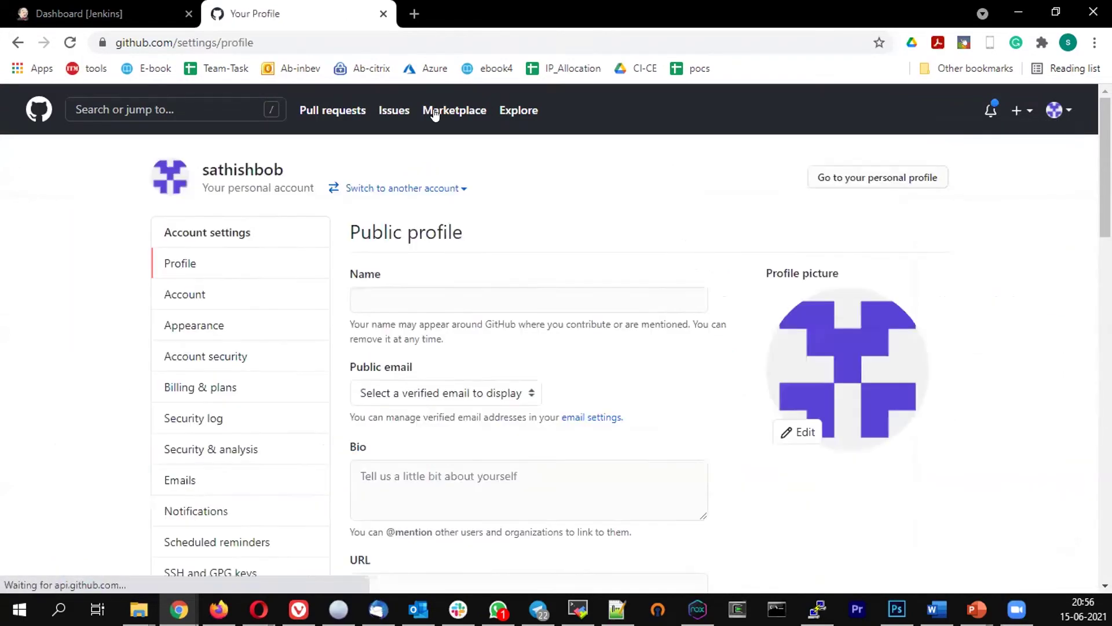
{"action": "scroll", "coordinate": [618, 181], "scroll_direction": "down", "scroll_amount": 2}
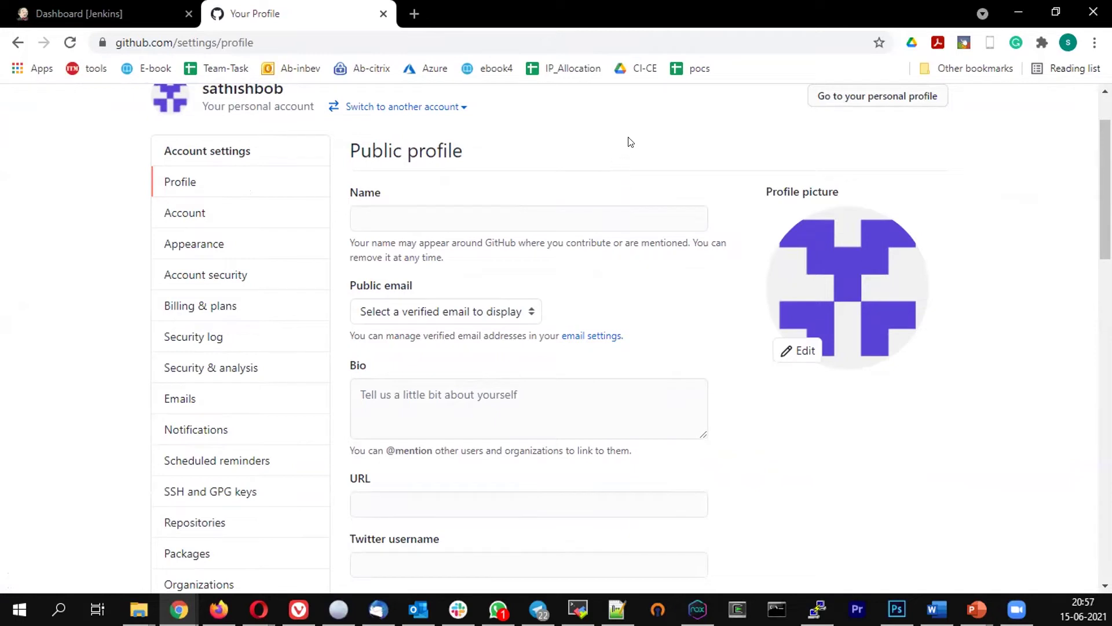
{"action": "scroll", "coordinate": [581, 165], "scroll_direction": "up", "scroll_amount": 2}
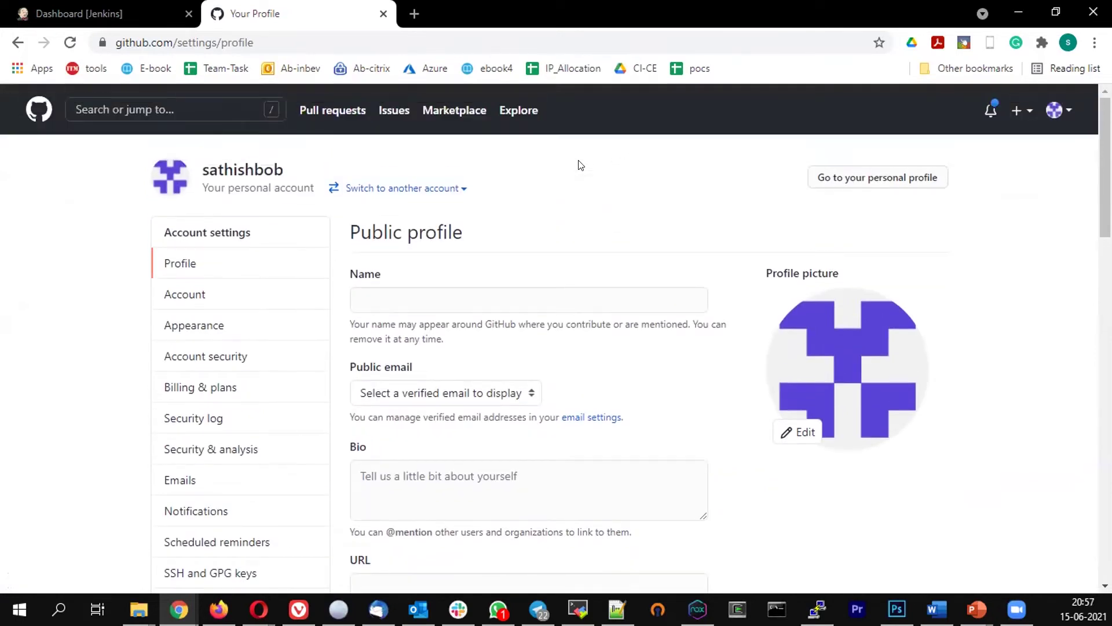
{"action": "scroll", "coordinate": [581, 165], "scroll_direction": "down", "scroll_amount": 2}
{"action": "scroll", "coordinate": [950, 214], "scroll_direction": "up", "scroll_amount": 2}
Delete the jenkins SSH key from the SSH and GPG keys in the account settings
{"action": "left_click", "coordinate": [1062, 112]}
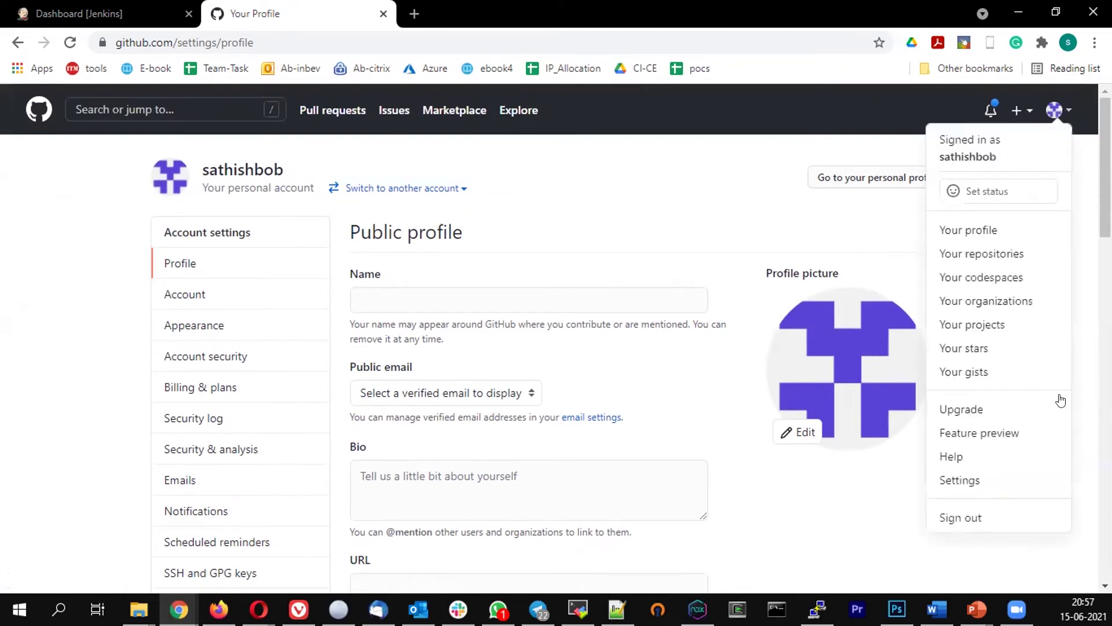
{"action": "left_click", "coordinate": [1034, 482]}
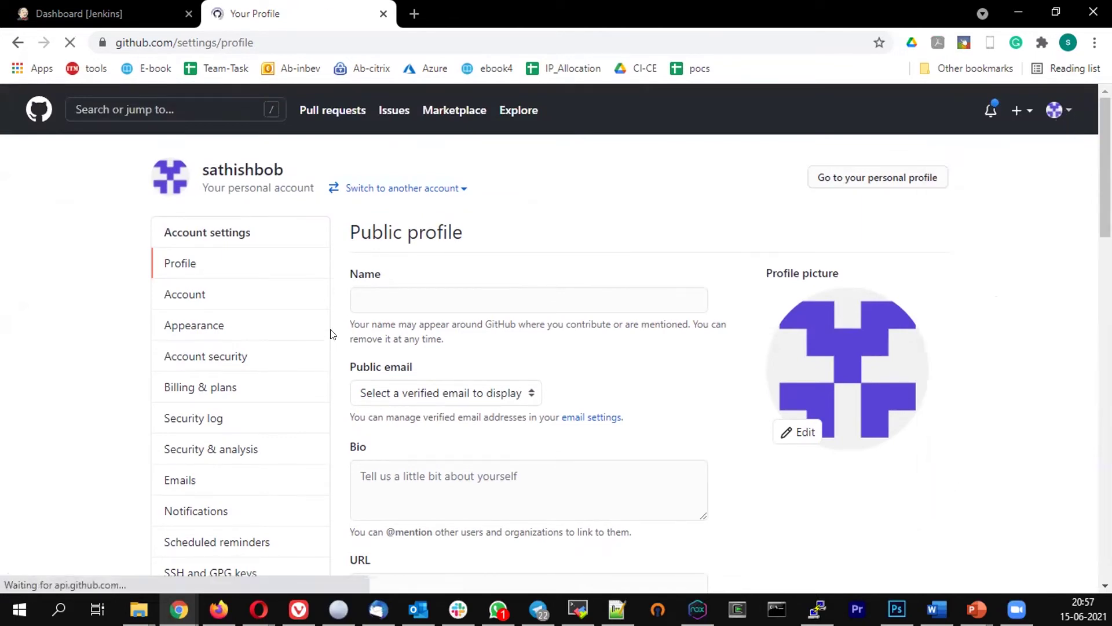
{"action": "scroll", "coordinate": [332, 309], "scroll_direction": "down", "scroll_amount": 5}
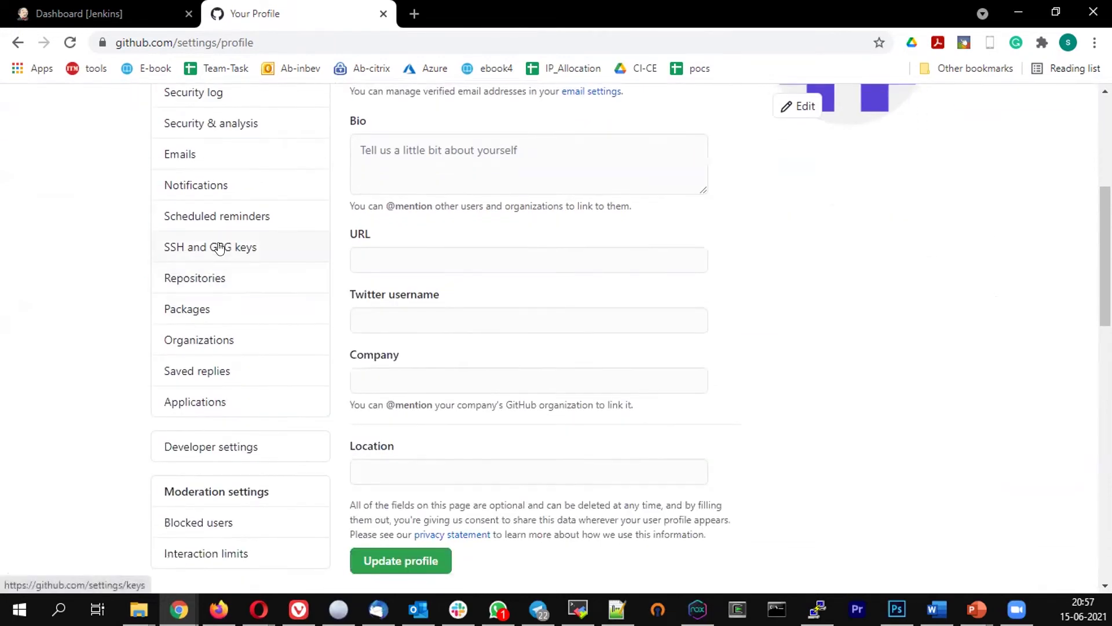
{"action": "left_click", "coordinate": [217, 249]}
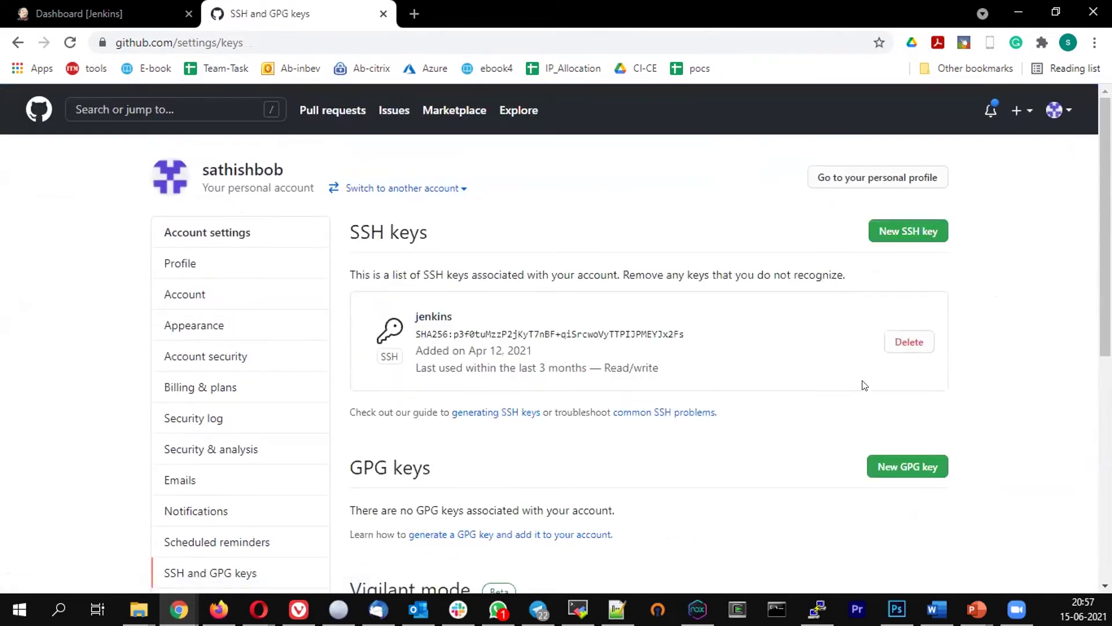
{"action": "left_click", "coordinate": [913, 342]}
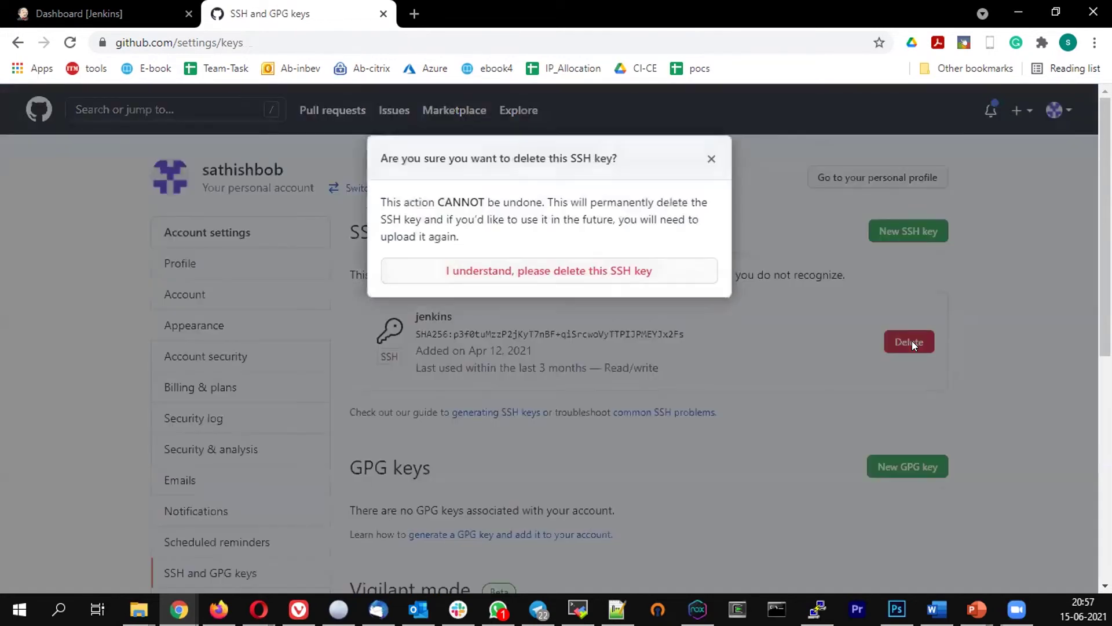
{"action": "left_click", "coordinate": [475, 268]}
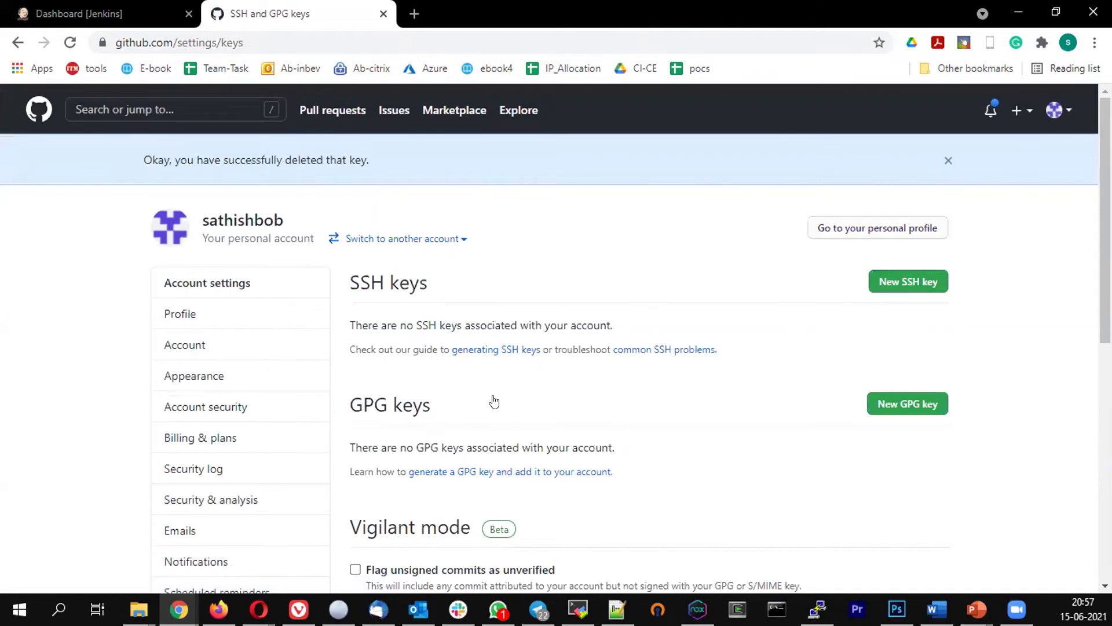
Switch to the PuTTY terminal, exit the root session to a cleared prompt, and check the current user with whoami
{"action": "left_click", "coordinate": [817, 609]}
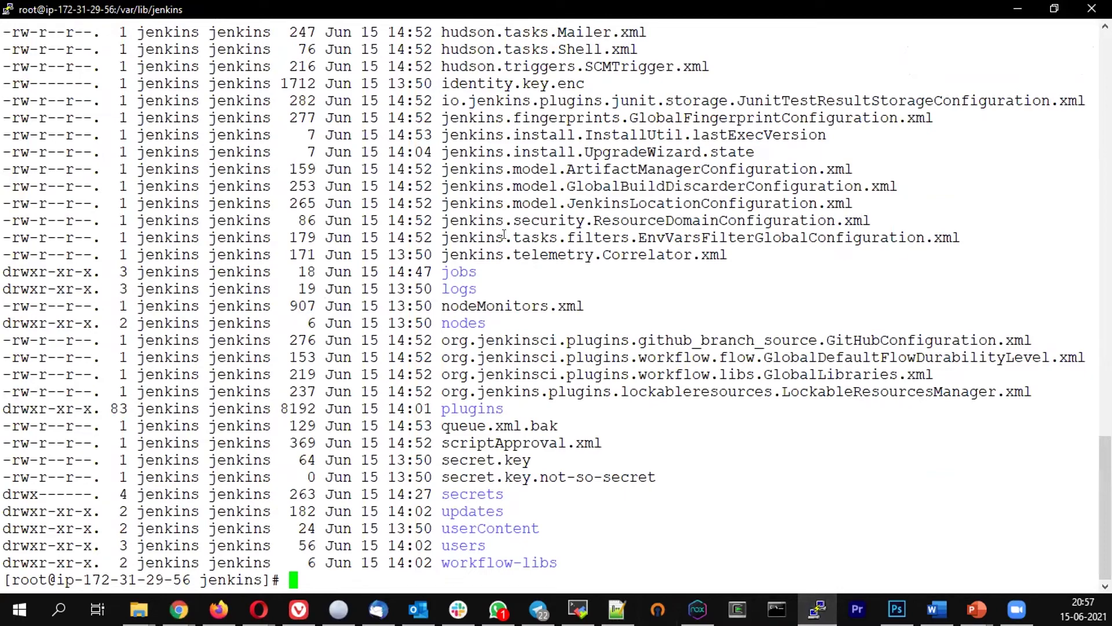
{"action": "type", "text": "exit"}
{"action": "key", "text": "Return"}
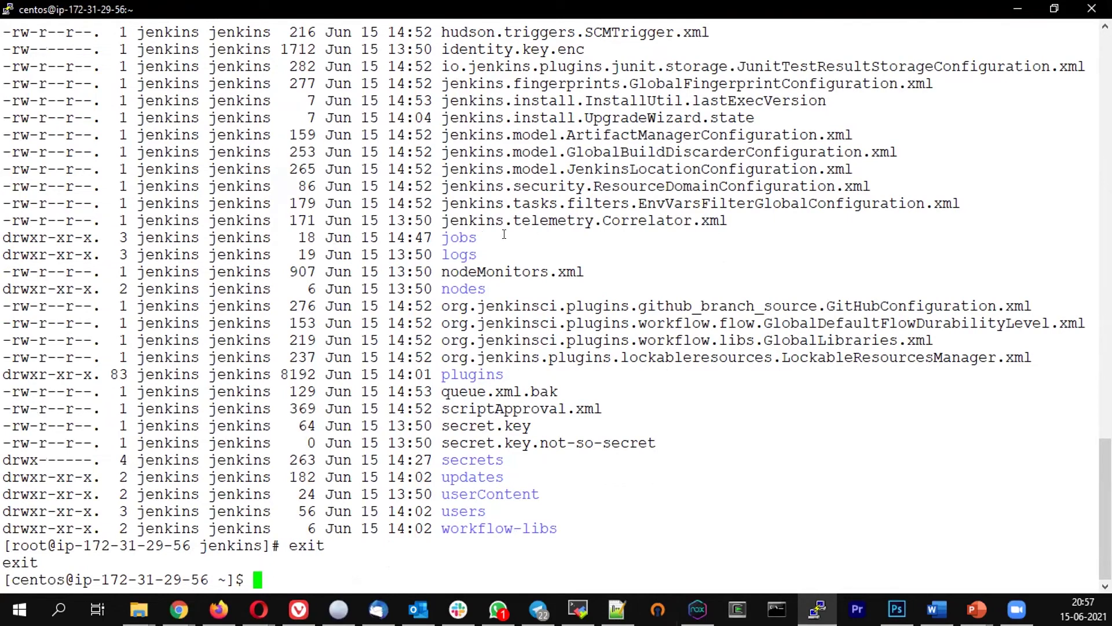
{"action": "type", "text": "clear"}
{"action": "key", "text": "Return"}
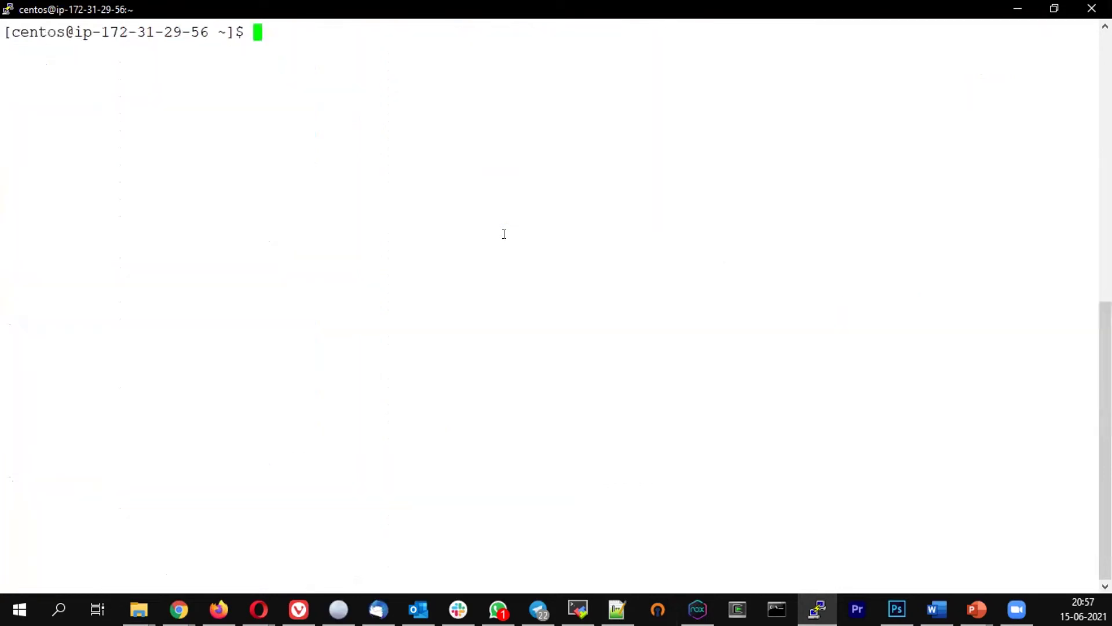
{"action": "type", "text": "whoami"}
{"action": "key", "text": "Return"}
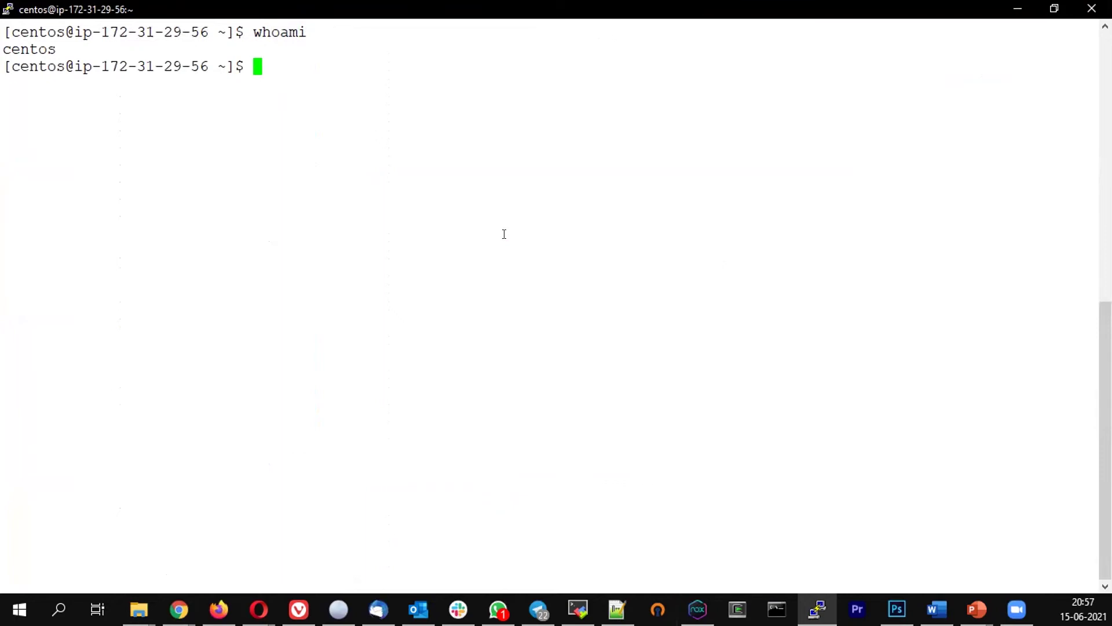
Enter ssh-keygen at the prompt without running it, copy the command, and switch to Slack and back
{"action": "type", "text": "ssh-keygen"}
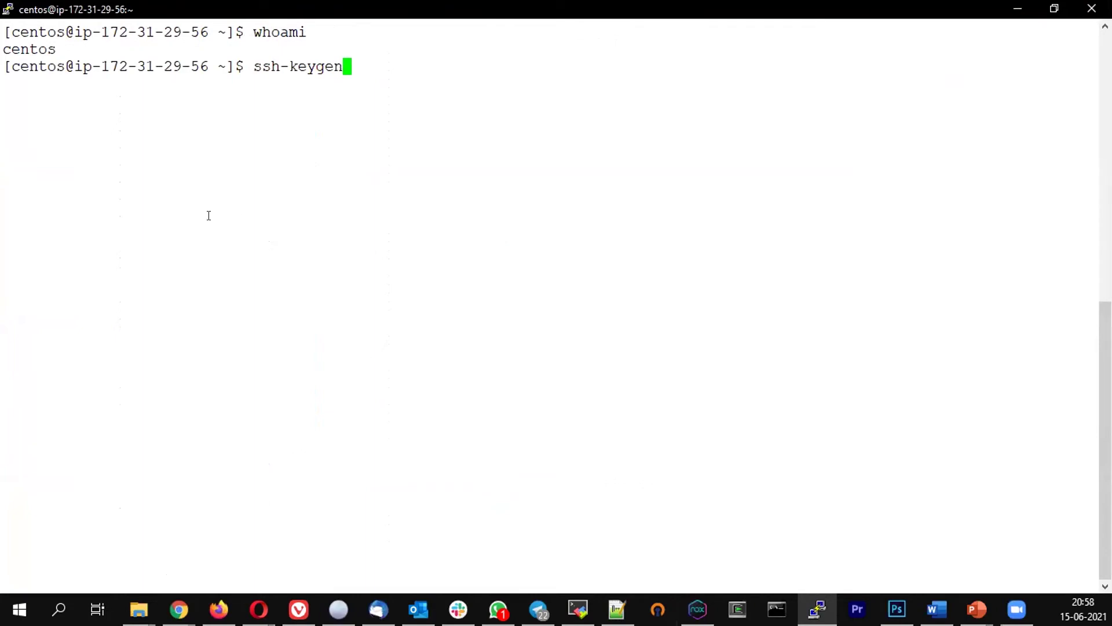
{"action": "left_click_drag", "start_coordinate": [254, 62], "coordinate": [341, 65]}
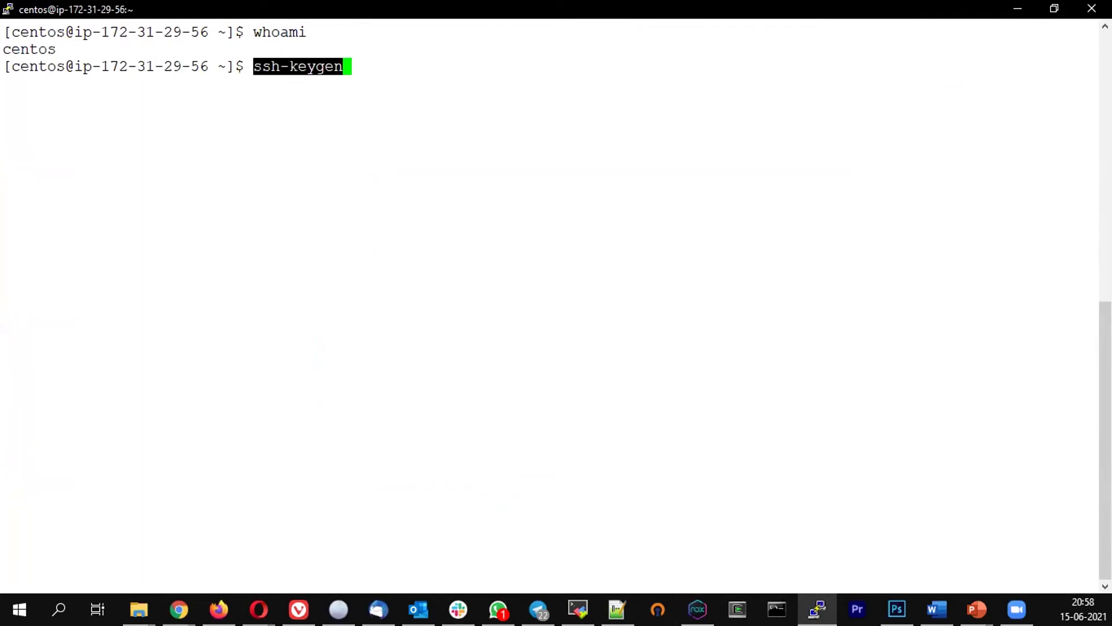
{"action": "key", "text": "alt+Tab"}
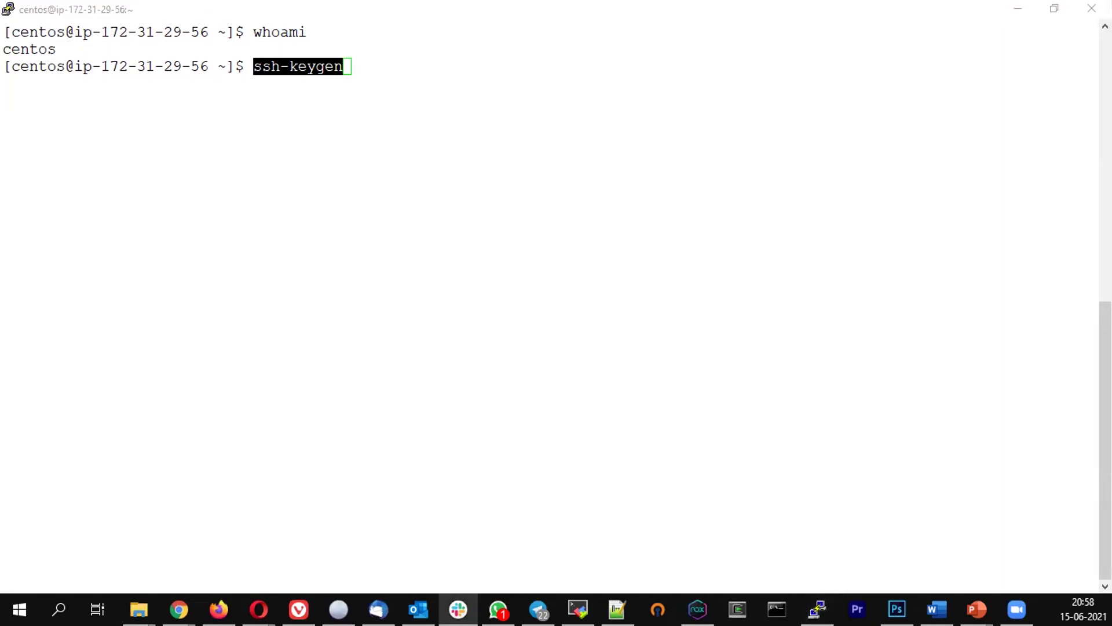
{"action": "left_click", "coordinate": [464, 72]}
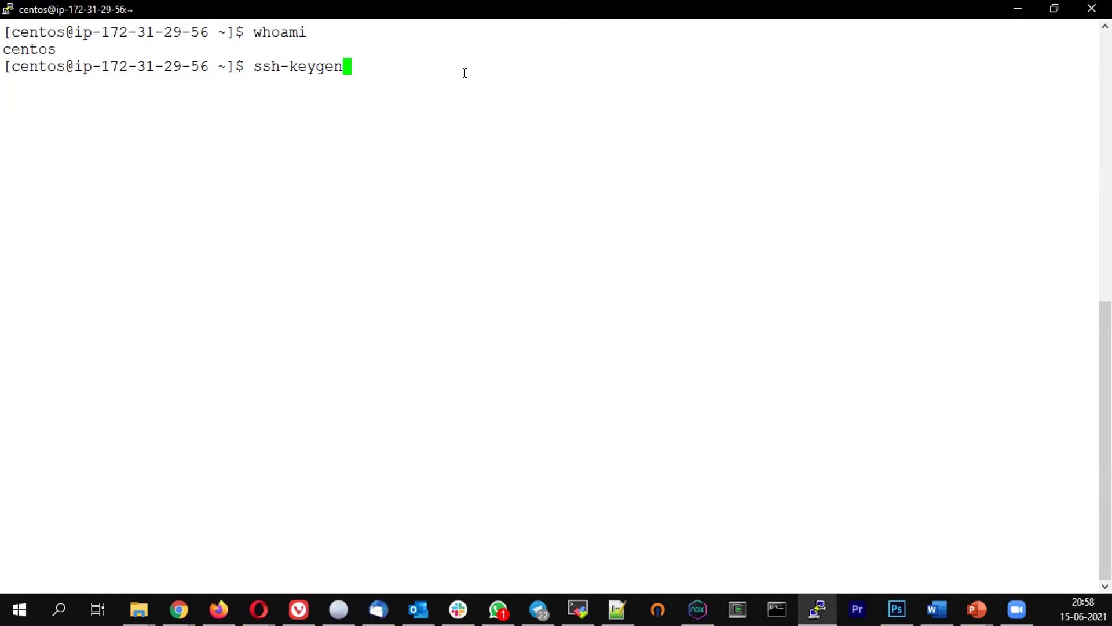
Run ssh-keygen to generate an RSA key pair at the default /home/centos/.ssh/id_rsa with an empty passphrase
{"action": "key", "text": "Return"}
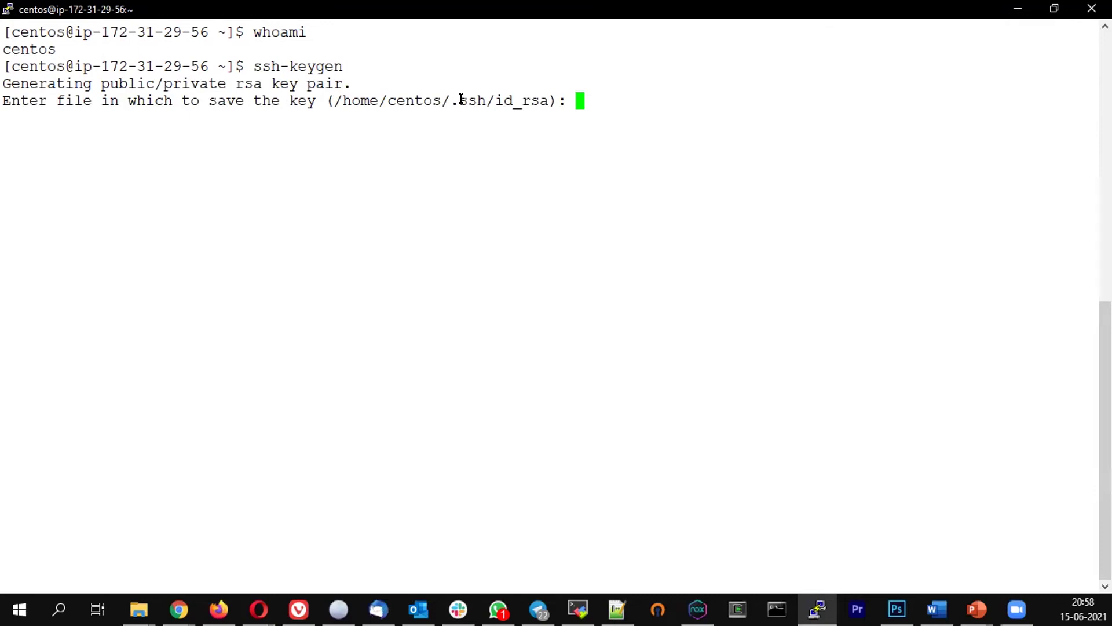
{"action": "left_click_drag", "start_coordinate": [451, 100], "coordinate": [486, 99]}
{"action": "key", "text": "Return"}
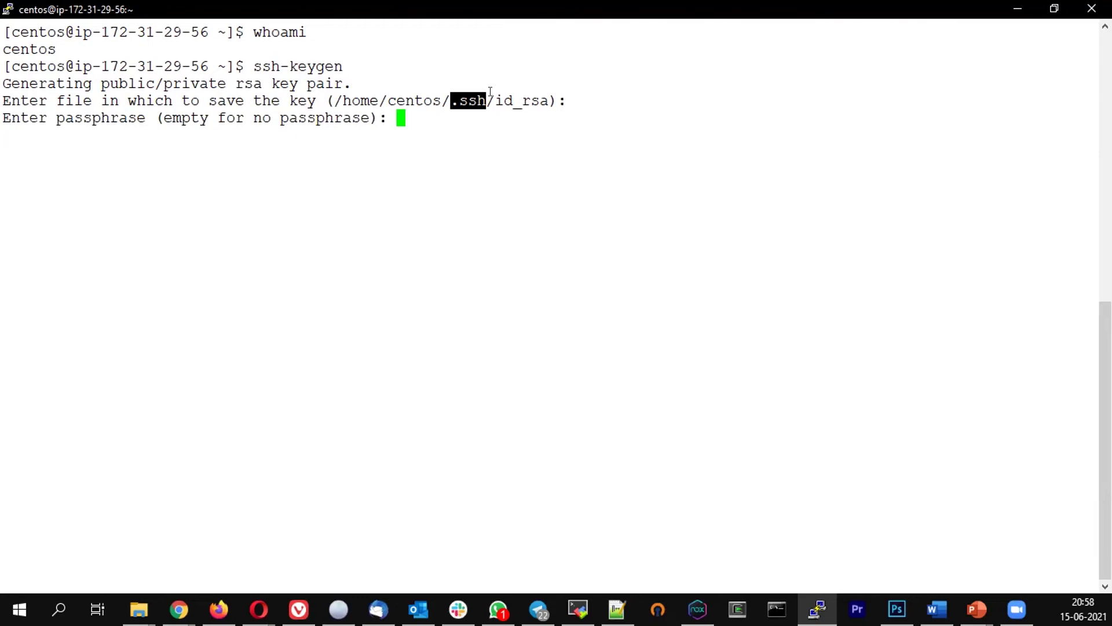
{"action": "key", "text": "Return"}
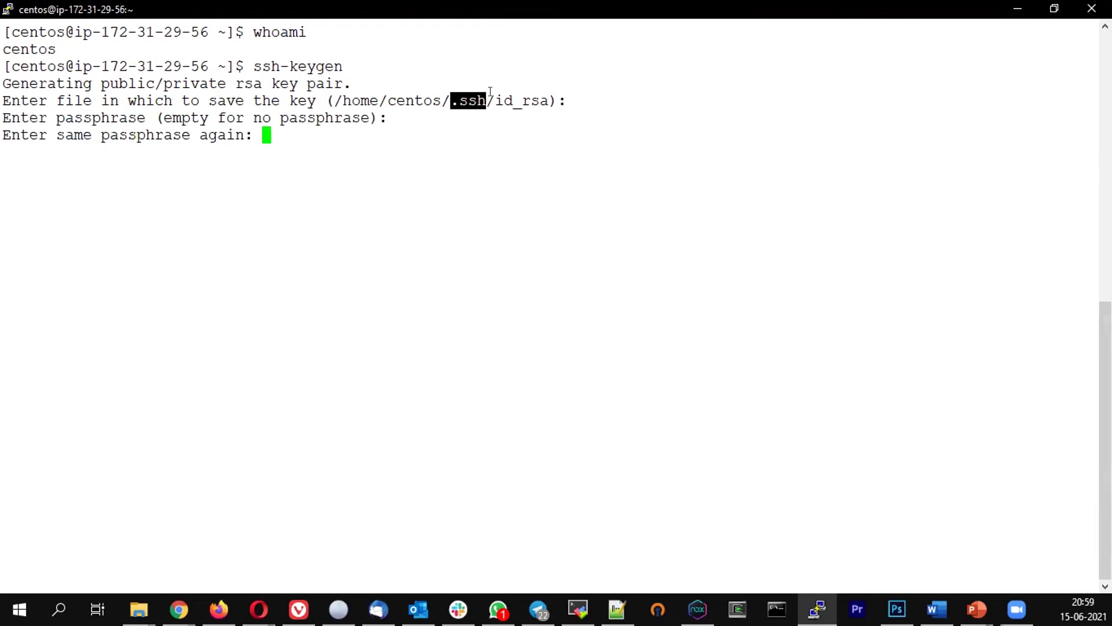
{"action": "key", "text": "Return"}
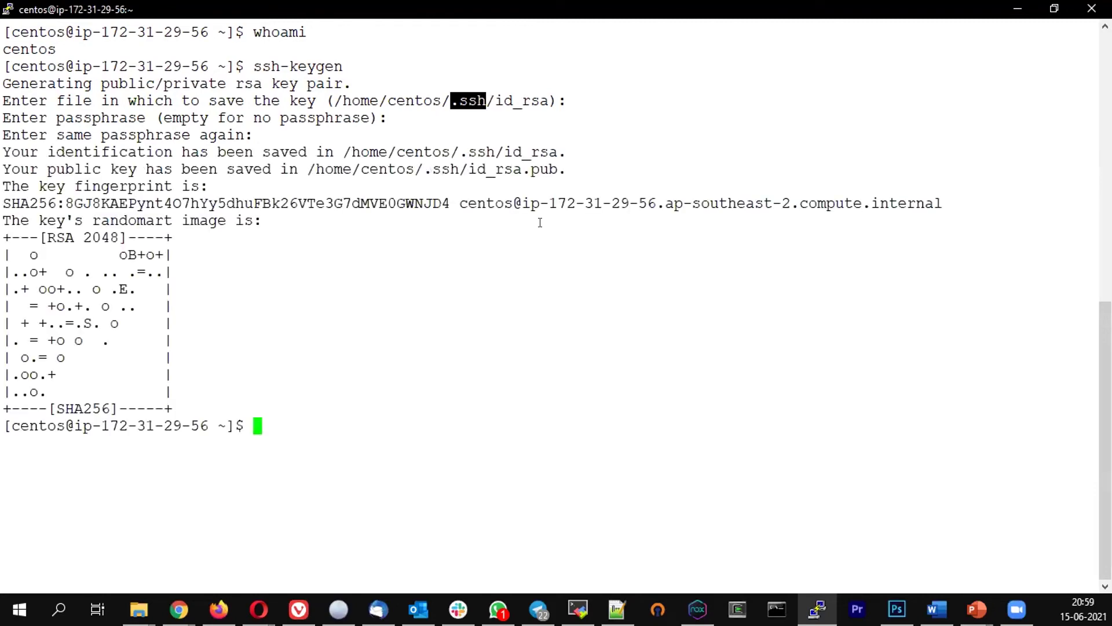
Highlight the saved private and public key paths in the output and copy the private key path /home/centos/.ssh/id_rsa
{"action": "left_click_drag", "start_coordinate": [340, 150], "coordinate": [548, 149]}
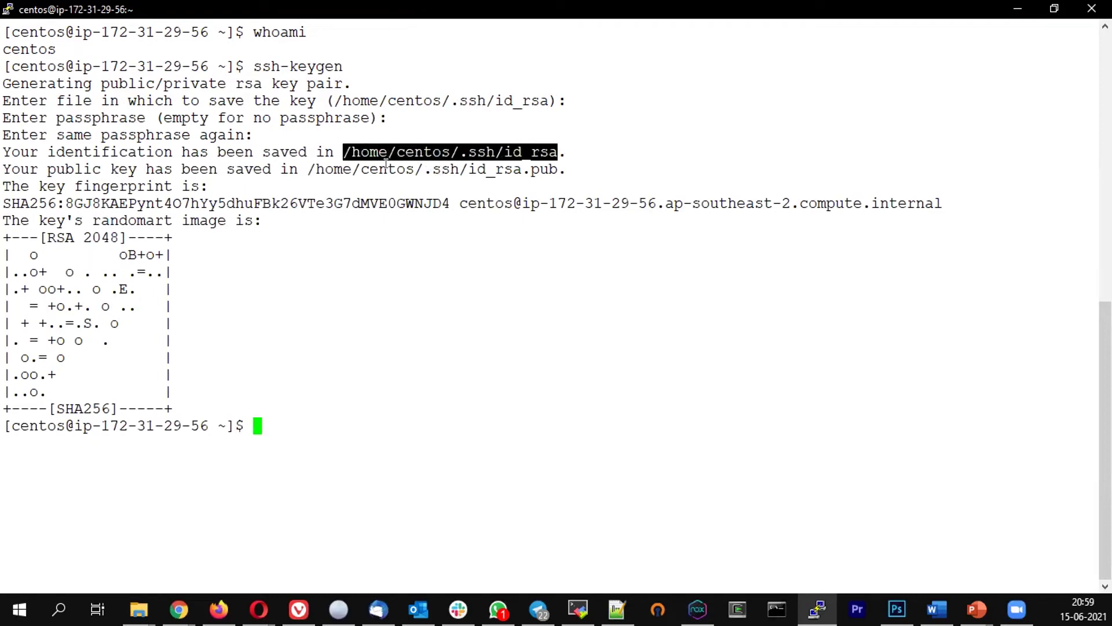
{"action": "left_click_drag", "start_coordinate": [311, 168], "coordinate": [550, 168]}
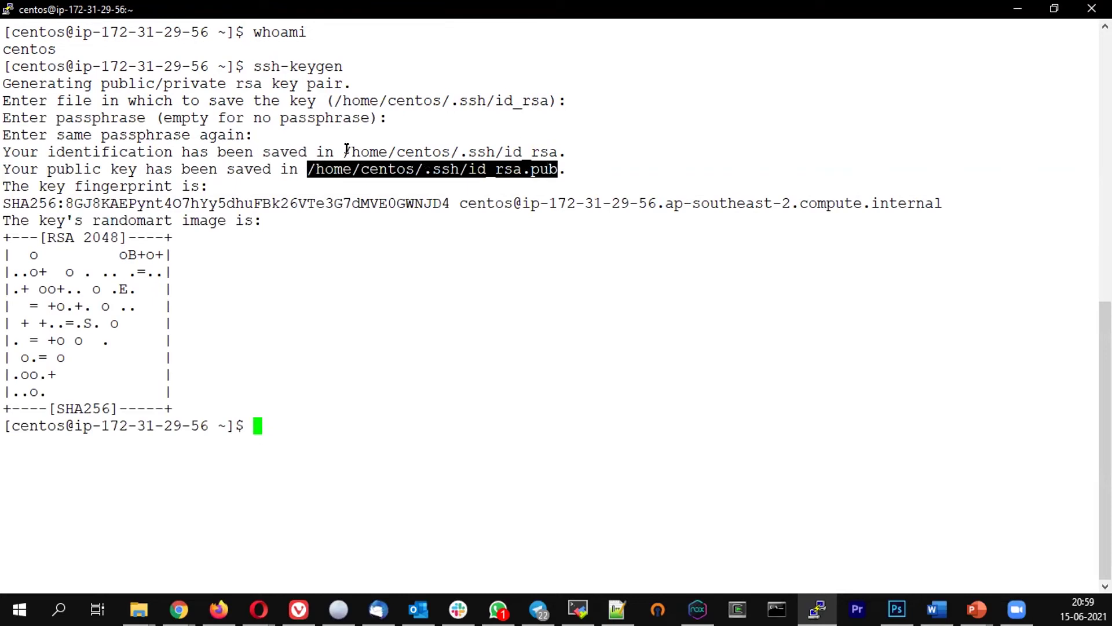
{"action": "left_click_drag", "start_coordinate": [344, 152], "coordinate": [546, 151]}
{"action": "key", "text": "ctrl+c"}
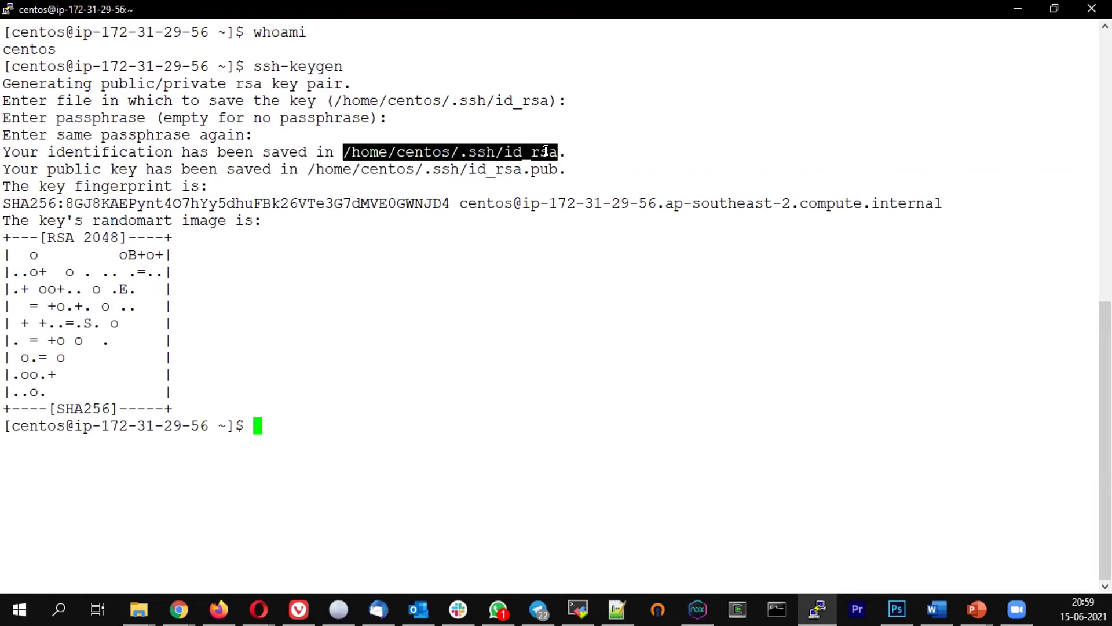
Print the private key file /home/centos/.ssh/id_rsa in the terminal with cat
{"action": "type", "text": "cat"}
{"action": "right_click", "coordinate": [545, 151]}
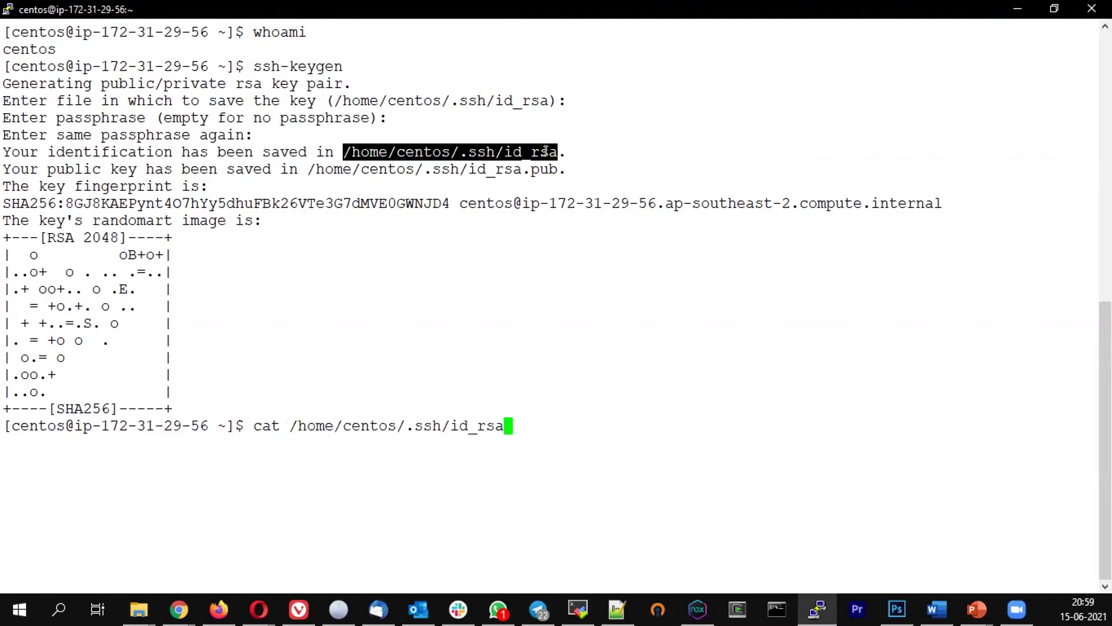
{"action": "key", "text": "Return"}
Copy the public key path from the ssh-keygen output and print /home/centos/.ssh/id_rsa.pub with cat
{"action": "type", "text": "cat"}
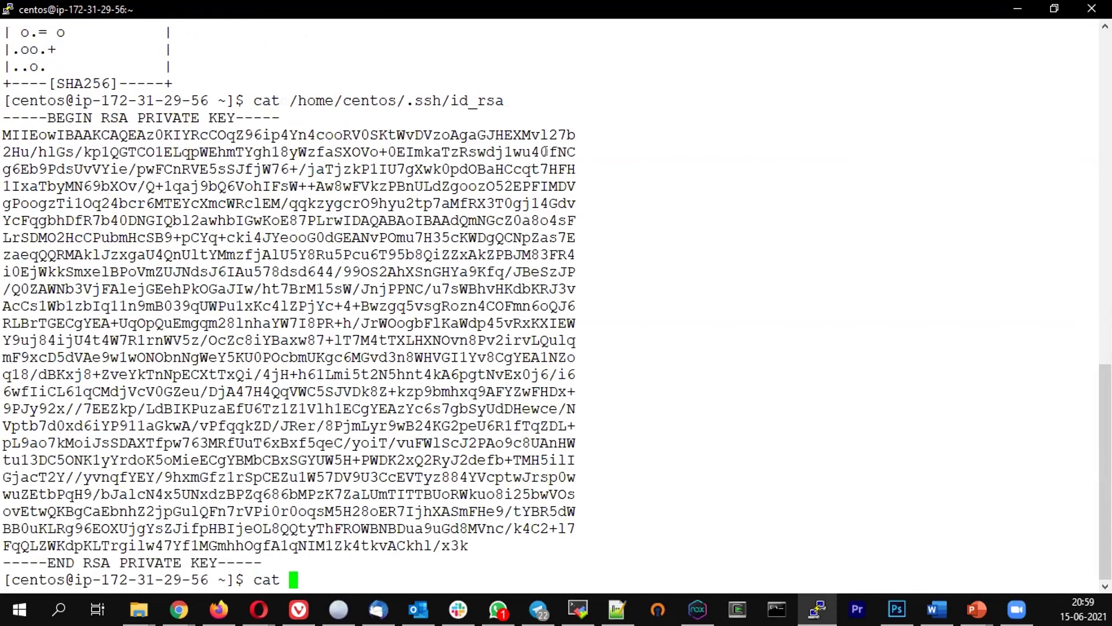
{"action": "scroll", "coordinate": [422, 322], "scroll_direction": "up", "scroll_amount": 10}
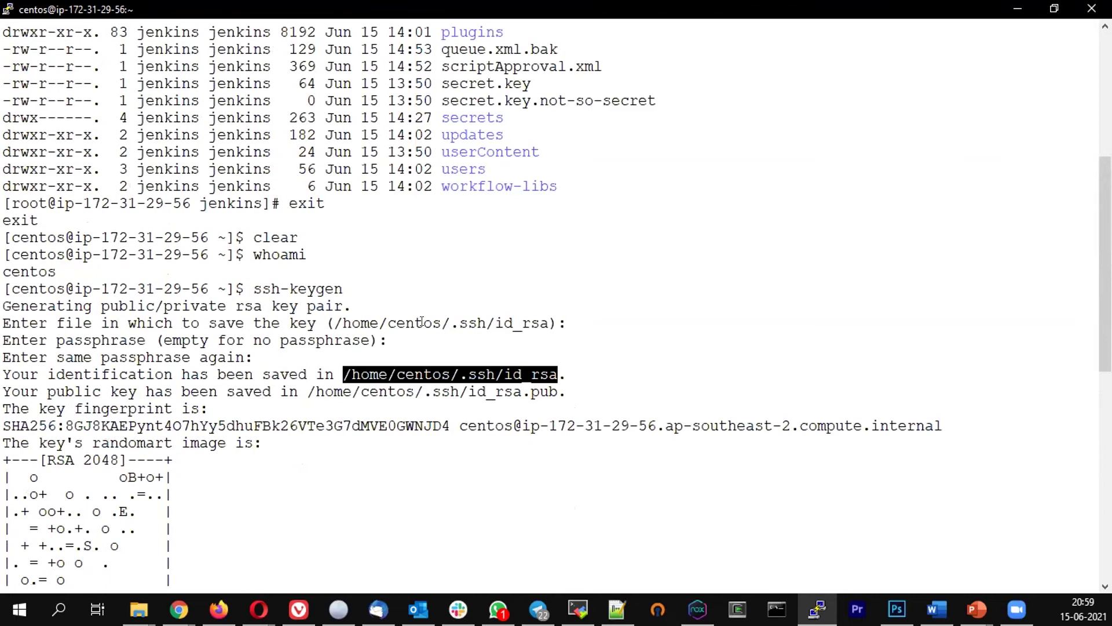
{"action": "double_click", "coordinate": [392, 391]}
{"action": "scroll", "coordinate": [392, 391], "scroll_direction": "down", "scroll_amount": 10}
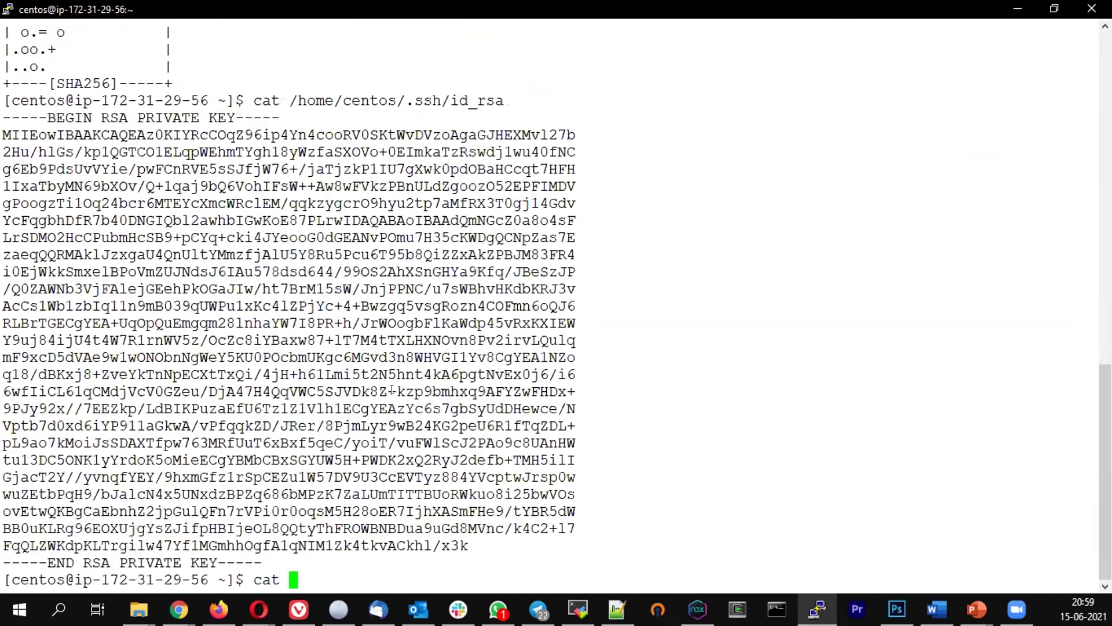
{"action": "right_click", "coordinate": [392, 392]}
{"action": "key", "text": "BackSpace"}
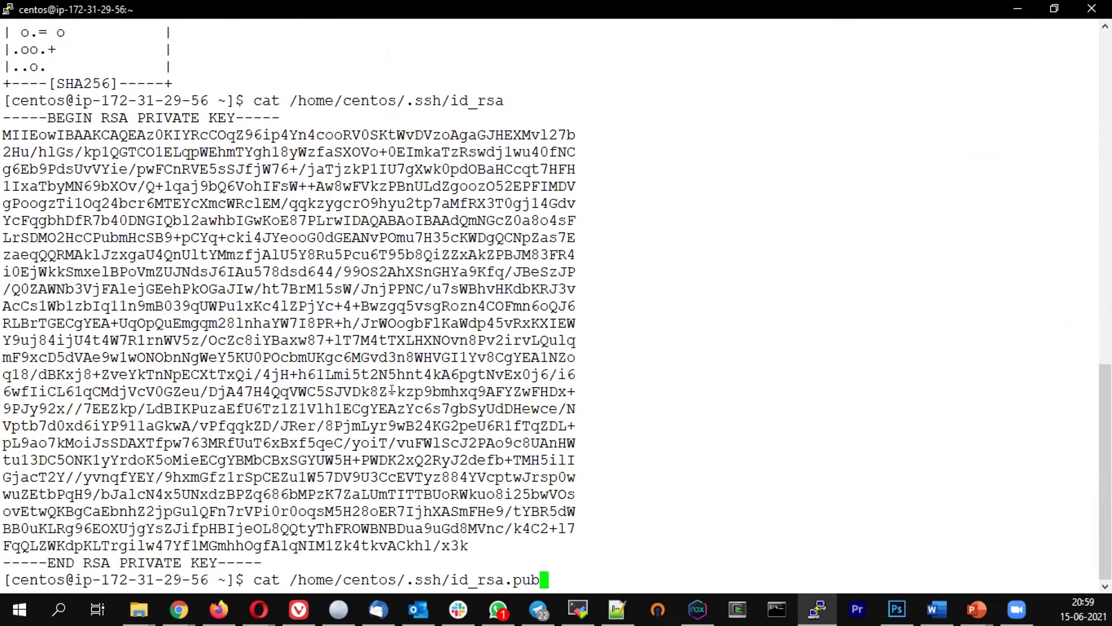
{"action": "key", "text": "Return"}
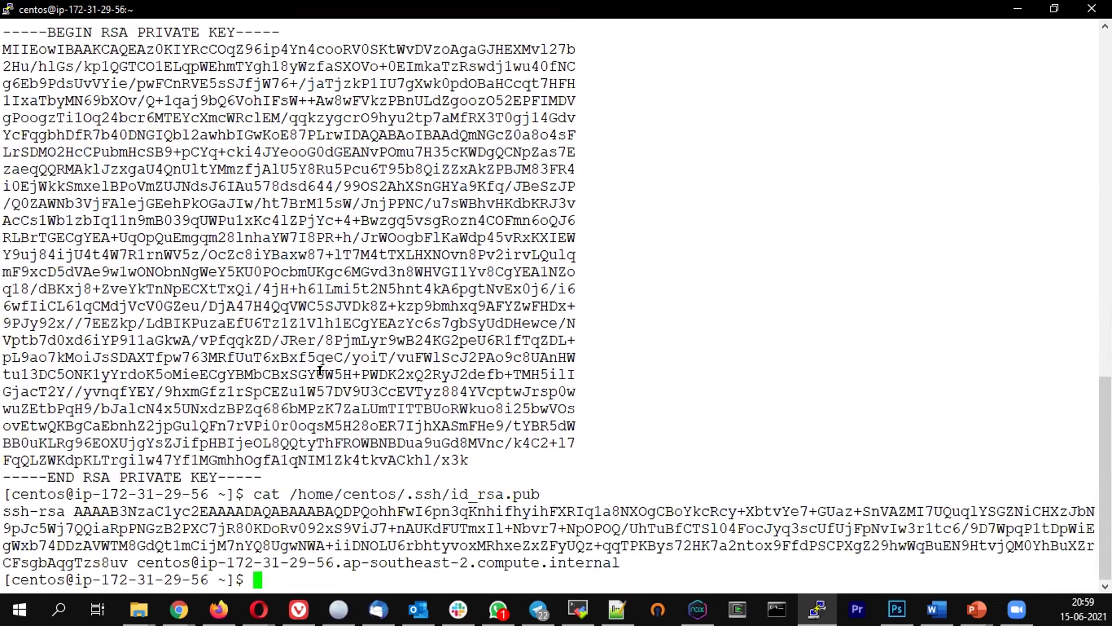
Copy the cat commands used for the key files, and copy the complete public key text from the terminal output
{"action": "scroll", "coordinate": [205, 191], "scroll_direction": "up", "scroll_amount": 5}
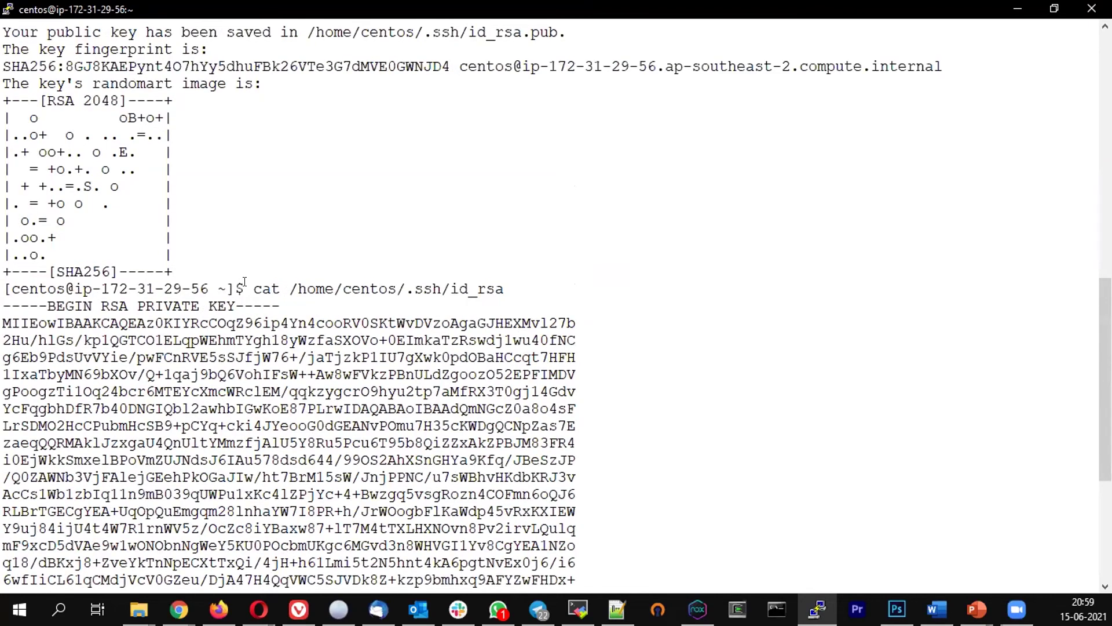
{"action": "left_click_drag", "start_coordinate": [255, 288], "coordinate": [501, 279]}
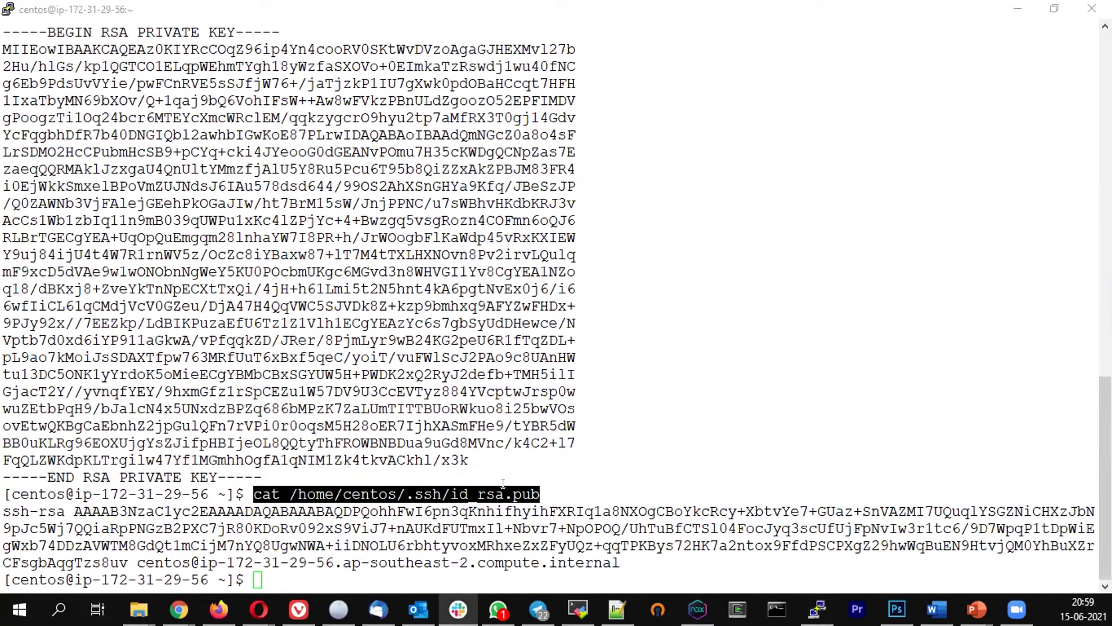
{"action": "left_click_drag", "start_coordinate": [5, 505], "coordinate": [547, 596]}
{"action": "left_click_drag", "start_coordinate": [613, 560], "coordinate": [614, 561]}
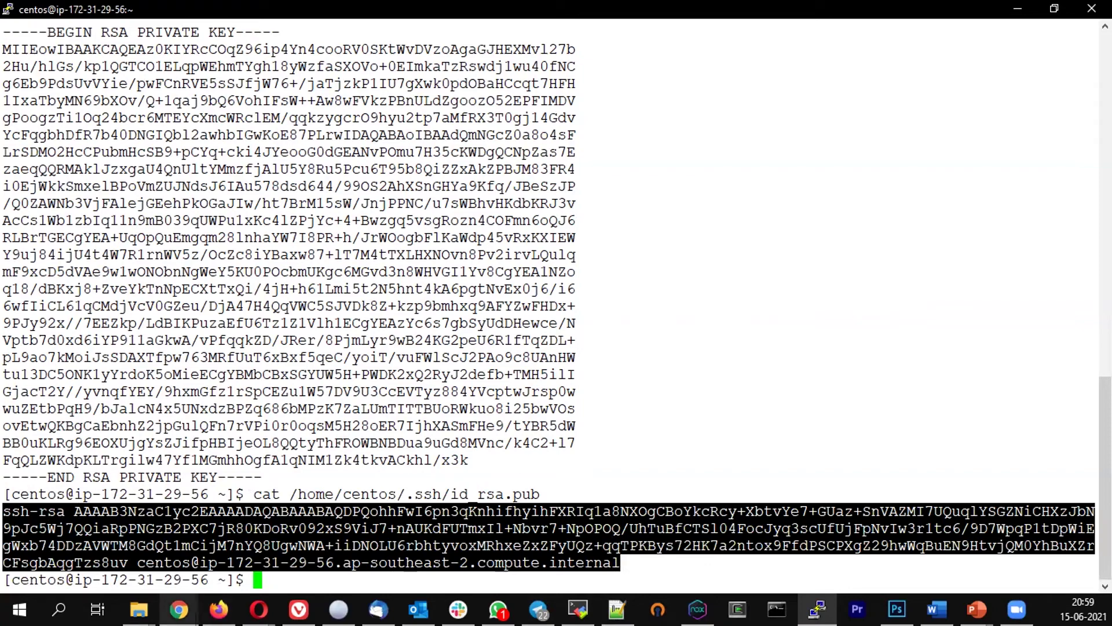
Switch to GitHub in Chrome, go to the SSH and GPG keys page of the account settings, and start a new SSH key
{"action": "left_click", "coordinate": [179, 609]}
{"action": "left_click", "coordinate": [791, 553]}
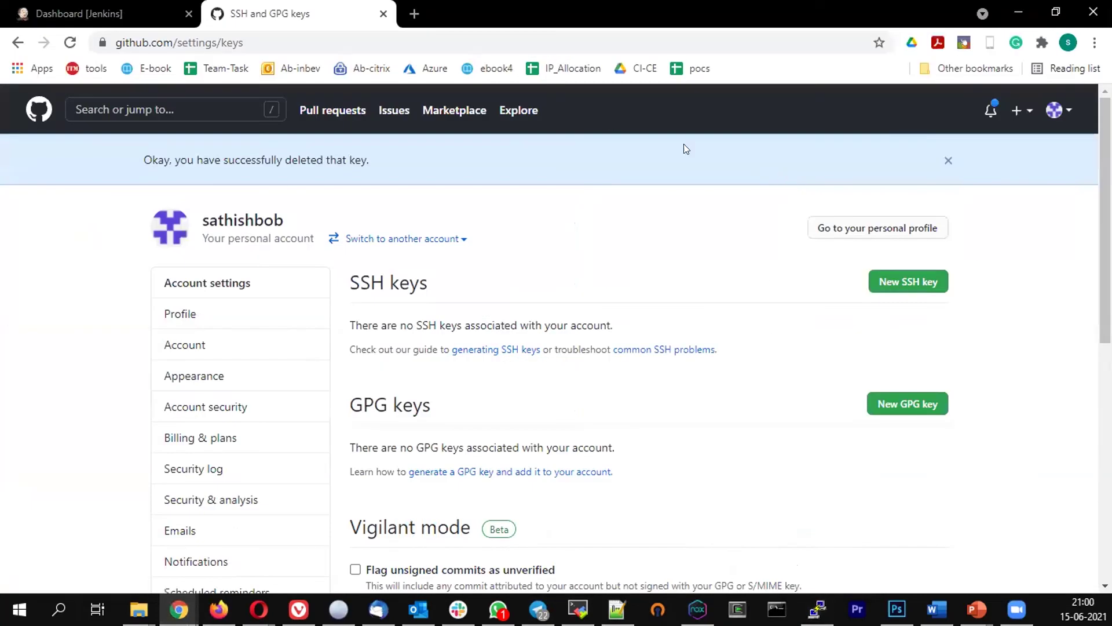
{"action": "left_click", "coordinate": [1067, 111]}
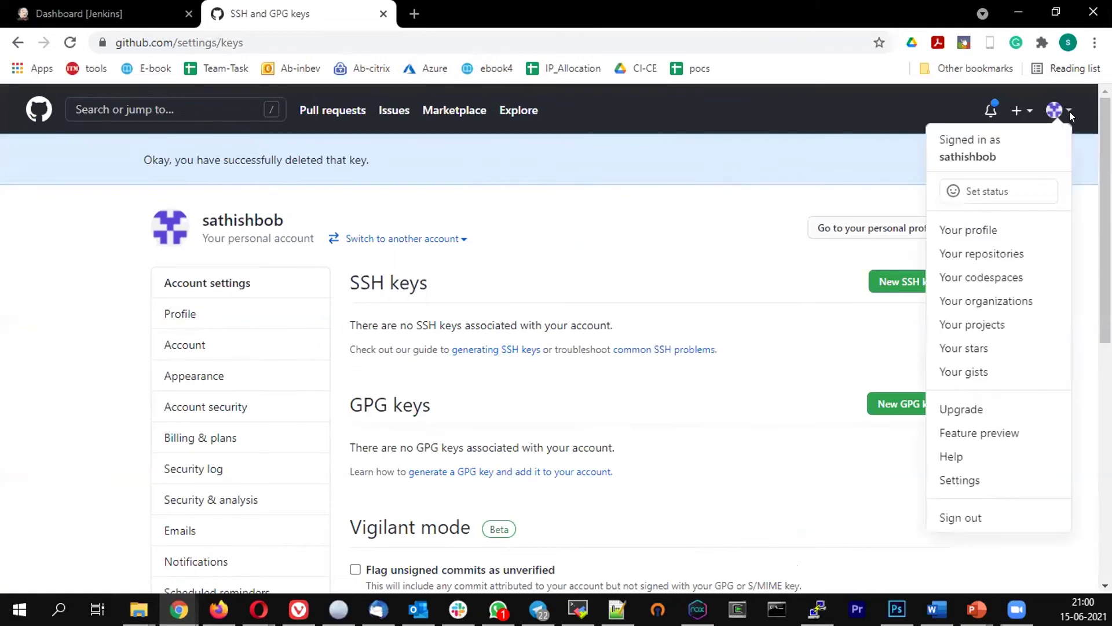
{"action": "left_click", "coordinate": [977, 483]}
{"action": "scroll", "coordinate": [229, 298], "scroll_direction": "down", "scroll_amount": 3}
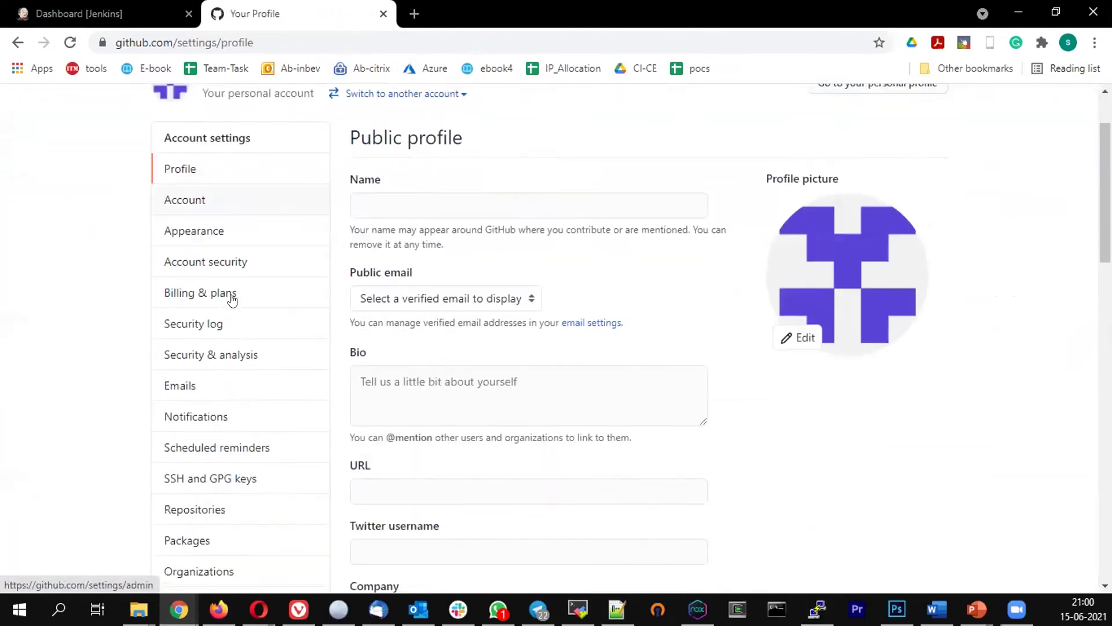
{"action": "left_click", "coordinate": [229, 411]}
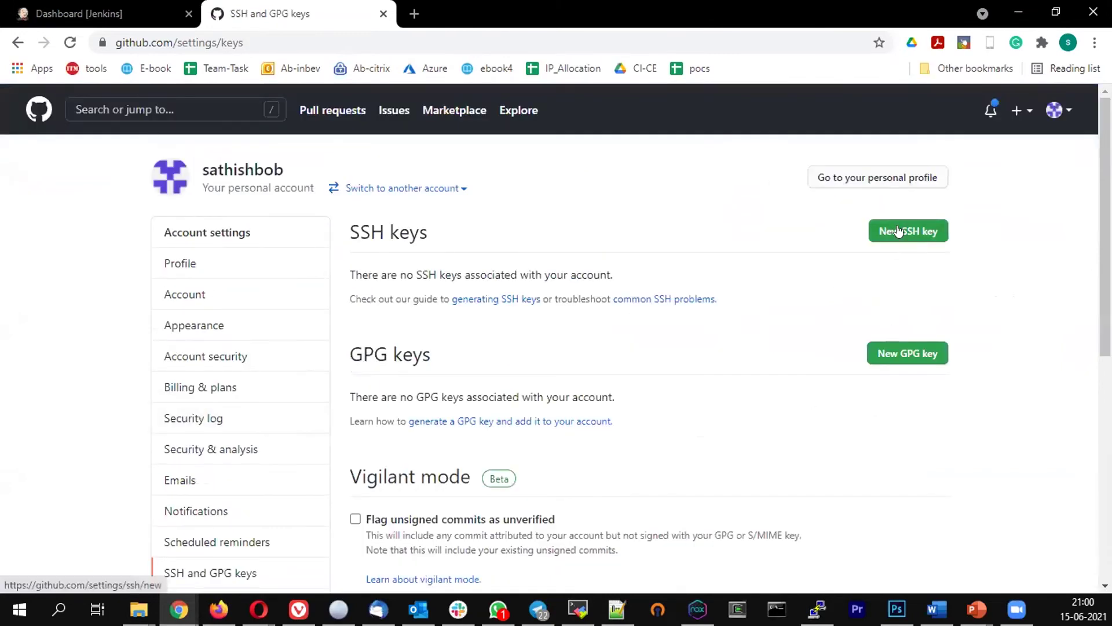
{"action": "left_click", "coordinate": [898, 231]}
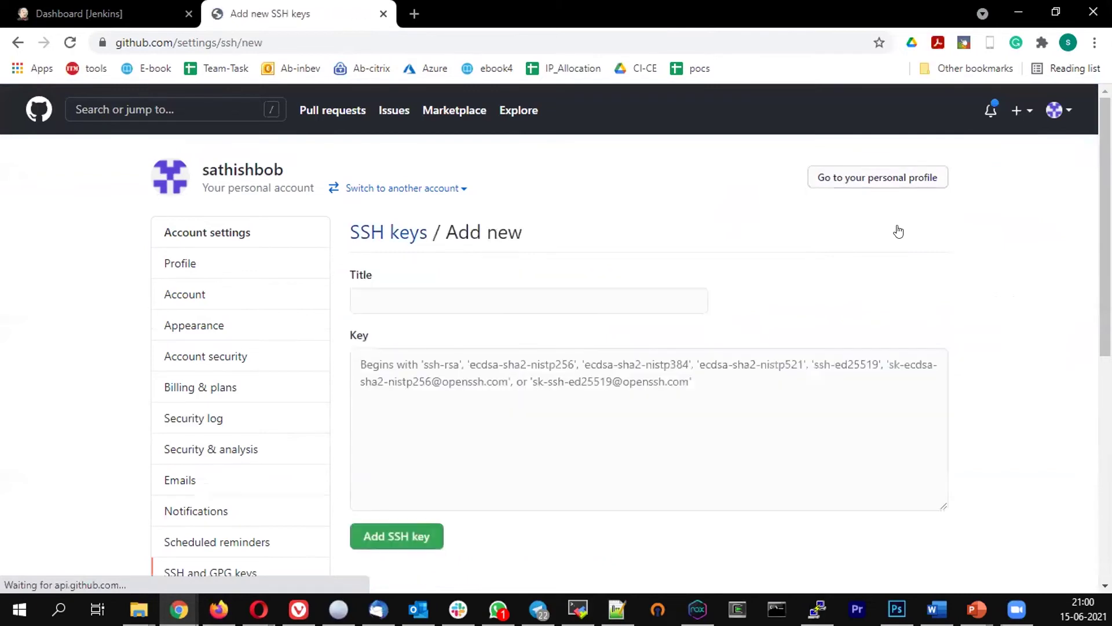
Title the new SSH key jenkins and paste the copied public key as its content
{"action": "left_click", "coordinate": [373, 298]}
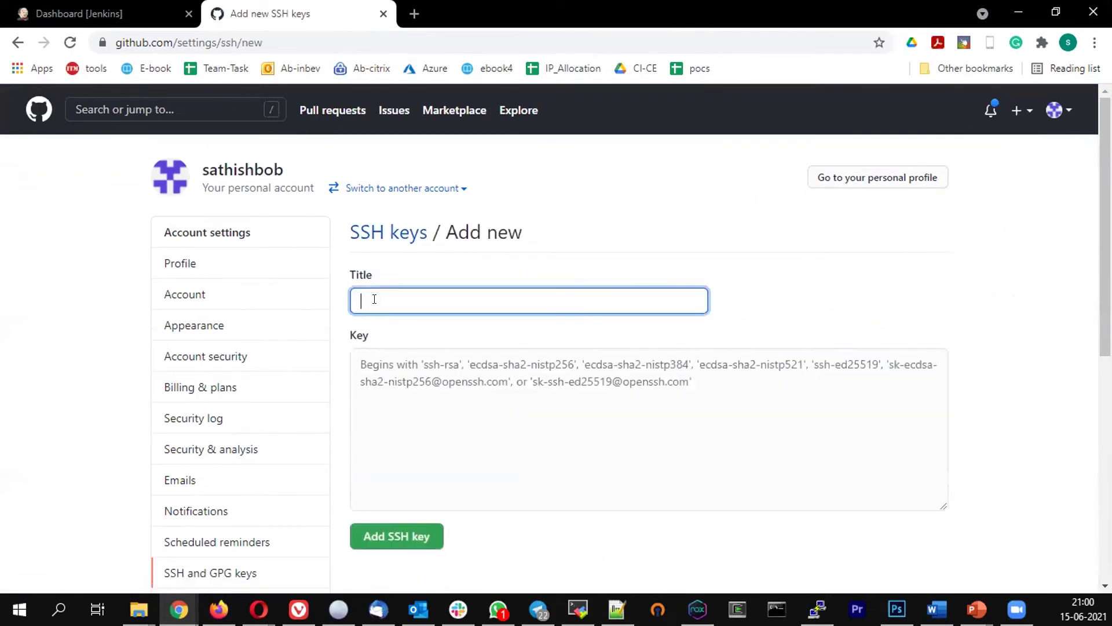
{"action": "left_click", "coordinate": [398, 336]}
{"action": "scroll", "coordinate": [581, 350], "scroll_direction": "down", "scroll_amount": 1}
{"action": "left_click", "coordinate": [440, 326]}
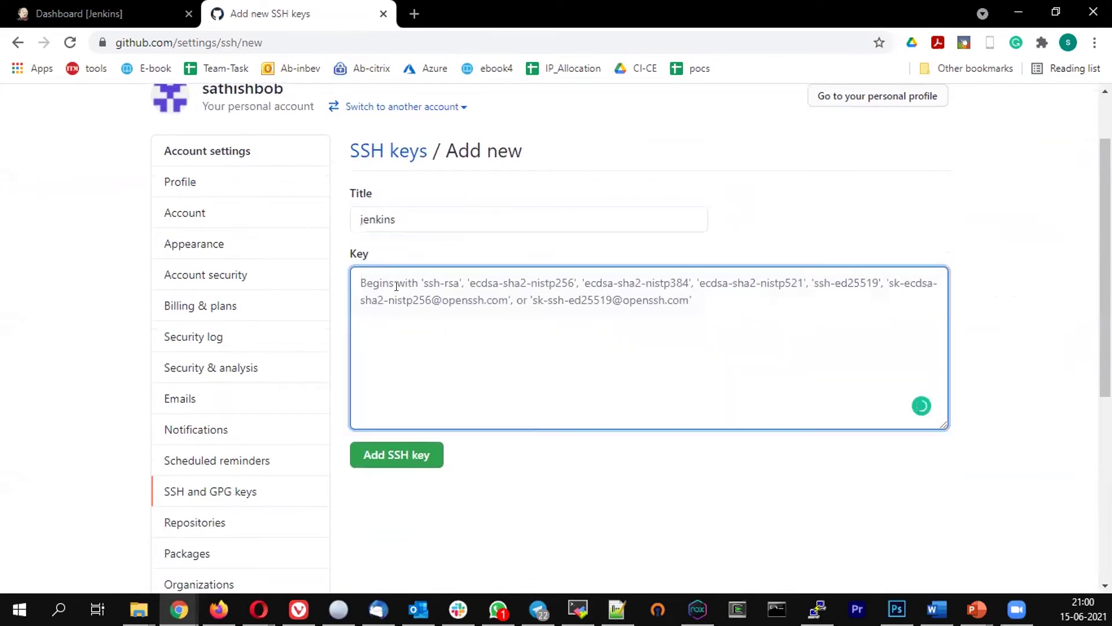
{"action": "key", "text": "ctrl+v"}
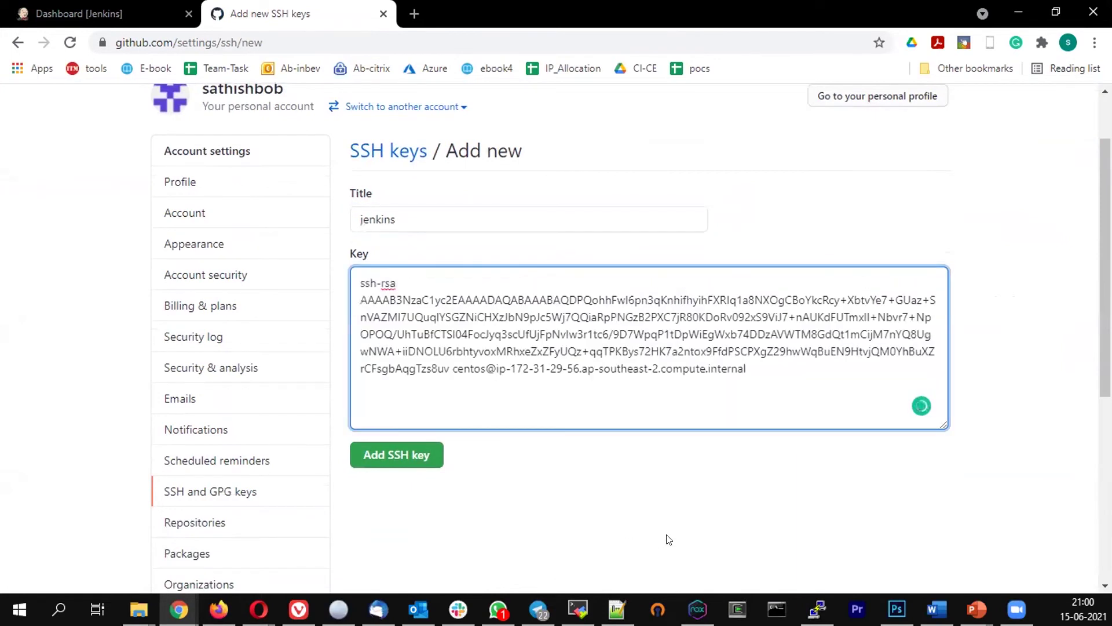
Add the SSH key to the GitHub account, confirming access with the account password
{"action": "left_click", "coordinate": [583, 486]}
{"action": "left_click", "coordinate": [409, 448]}
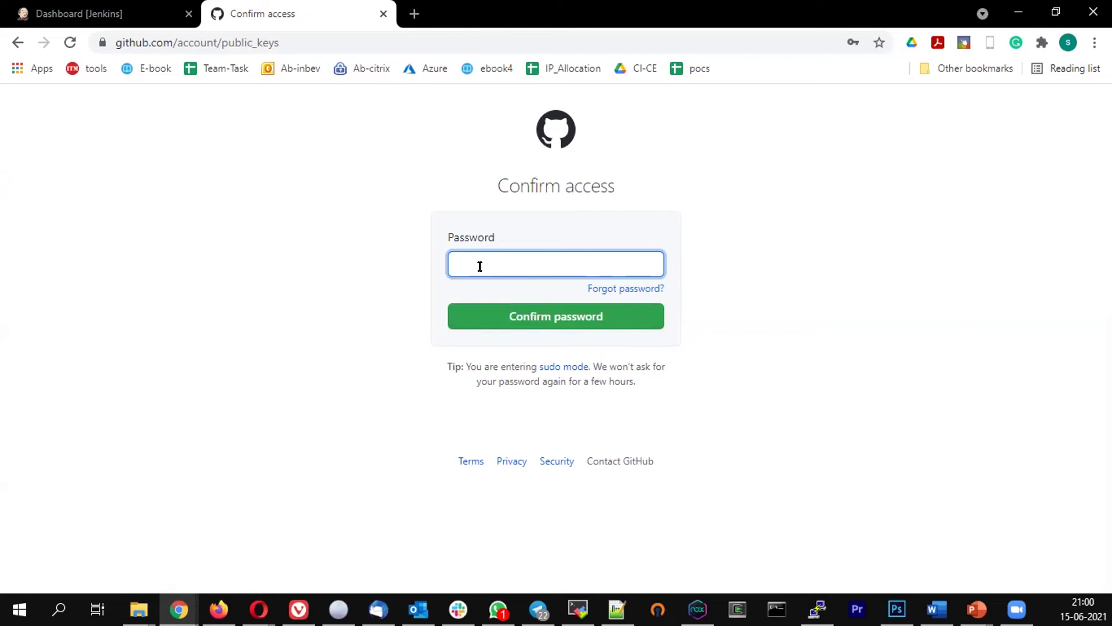
{"action": "type", "text": "•••••••••"}
{"action": "key", "text": "Return"}
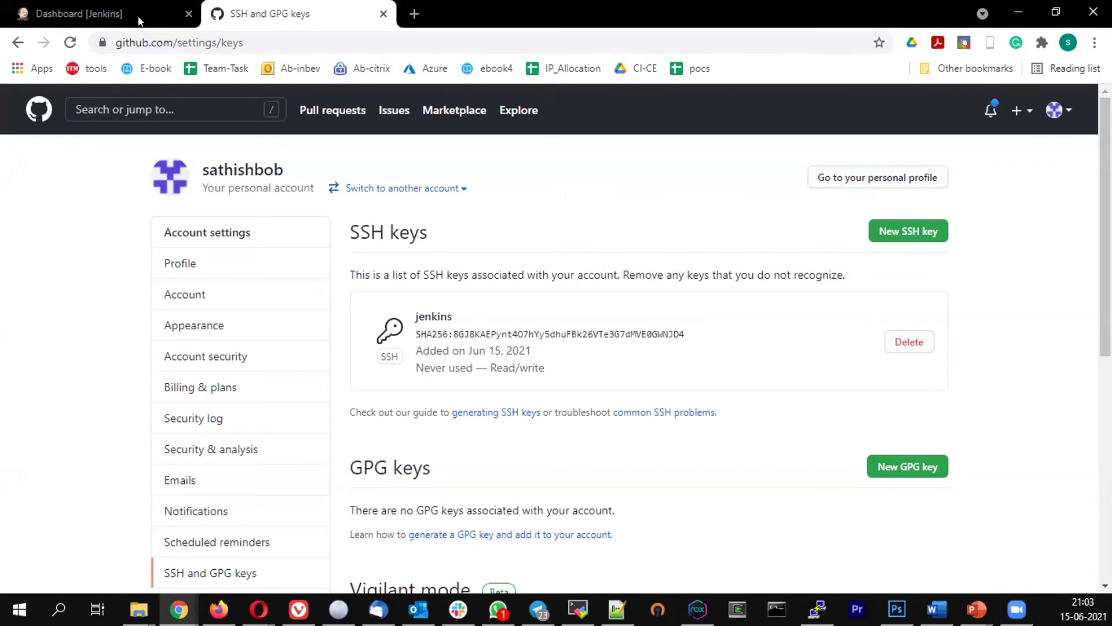
Switch to the Jenkins dashboard and open the global credentials domain of the Jenkins store from Manage Credentials
{"action": "left_click", "coordinate": [66, 6]}
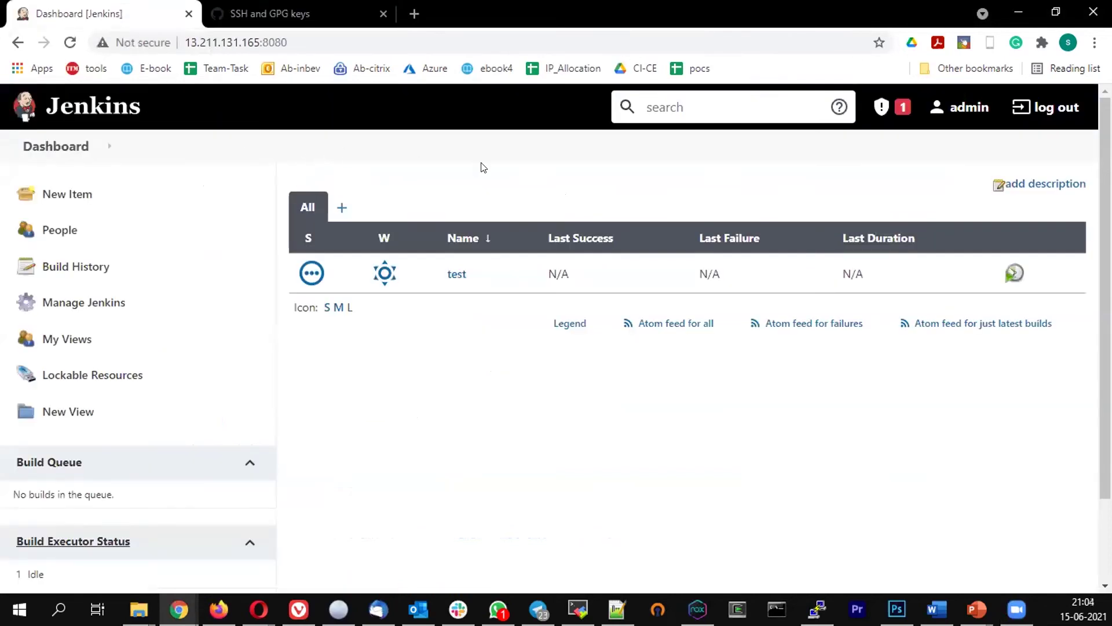
{"action": "left_click", "coordinate": [70, 306]}
{"action": "scroll", "coordinate": [579, 348], "scroll_direction": "down", "scroll_amount": 3}
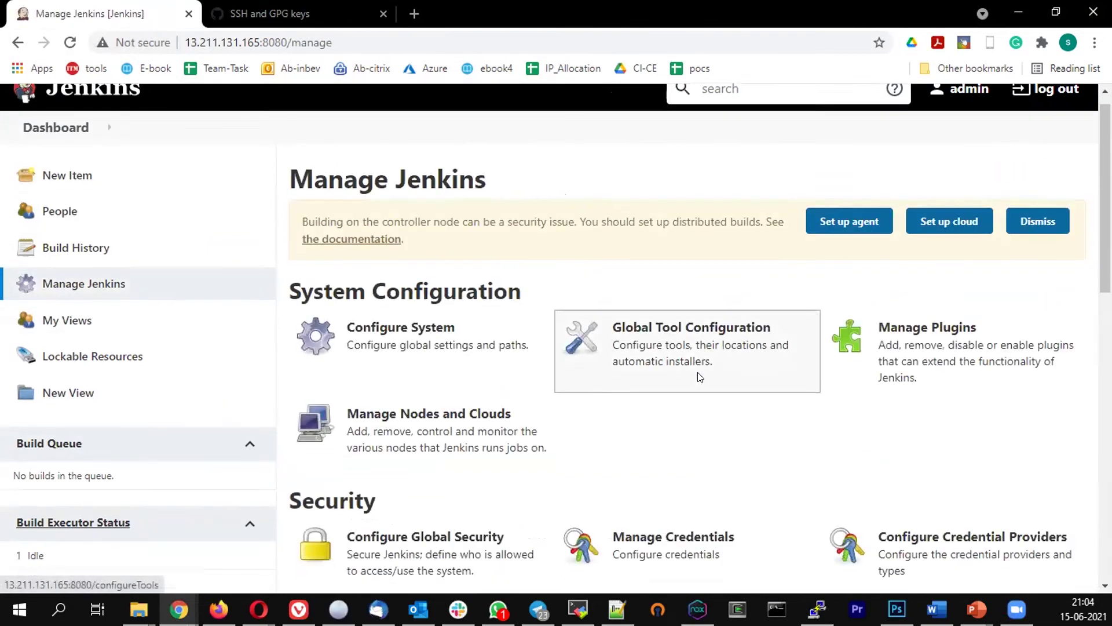
{"action": "left_click", "coordinate": [669, 400]}
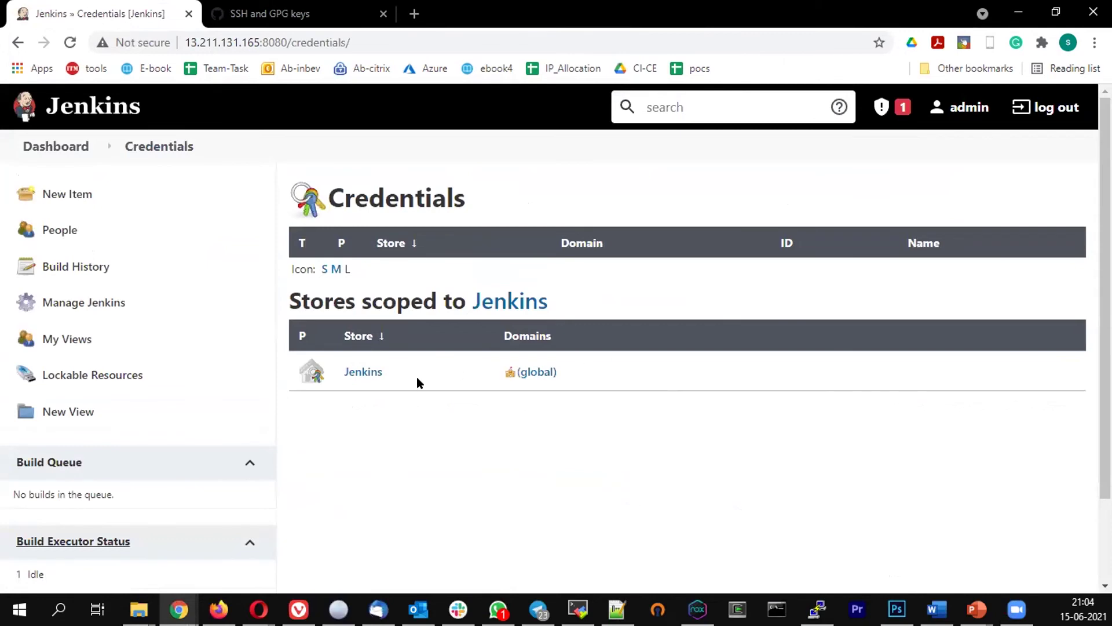
{"action": "left_click", "coordinate": [363, 374]}
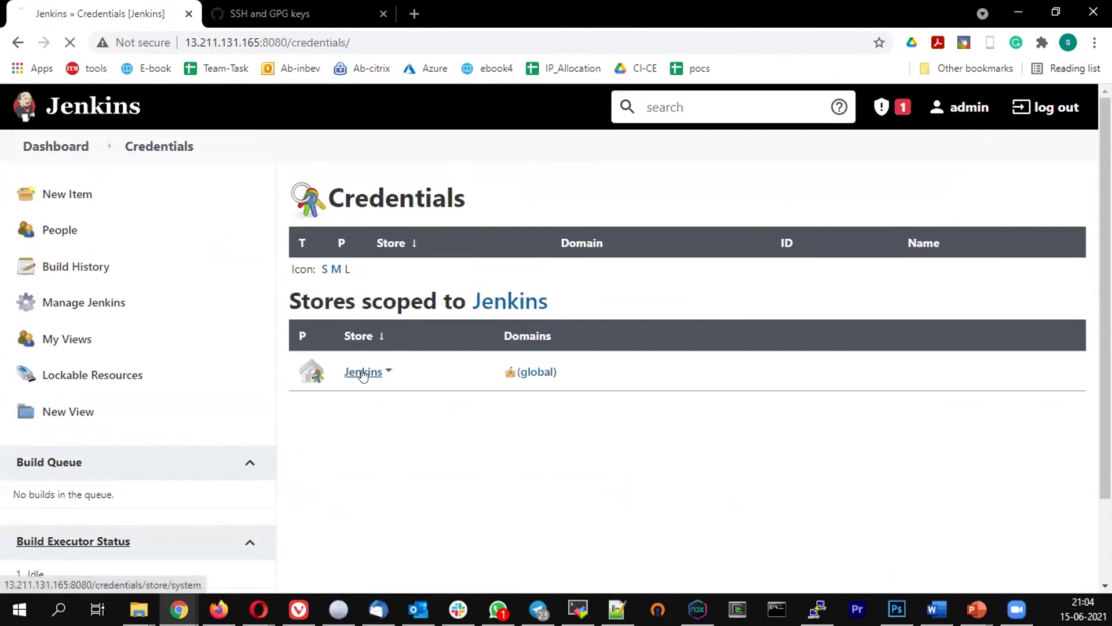
{"action": "left_click", "coordinate": [441, 280]}
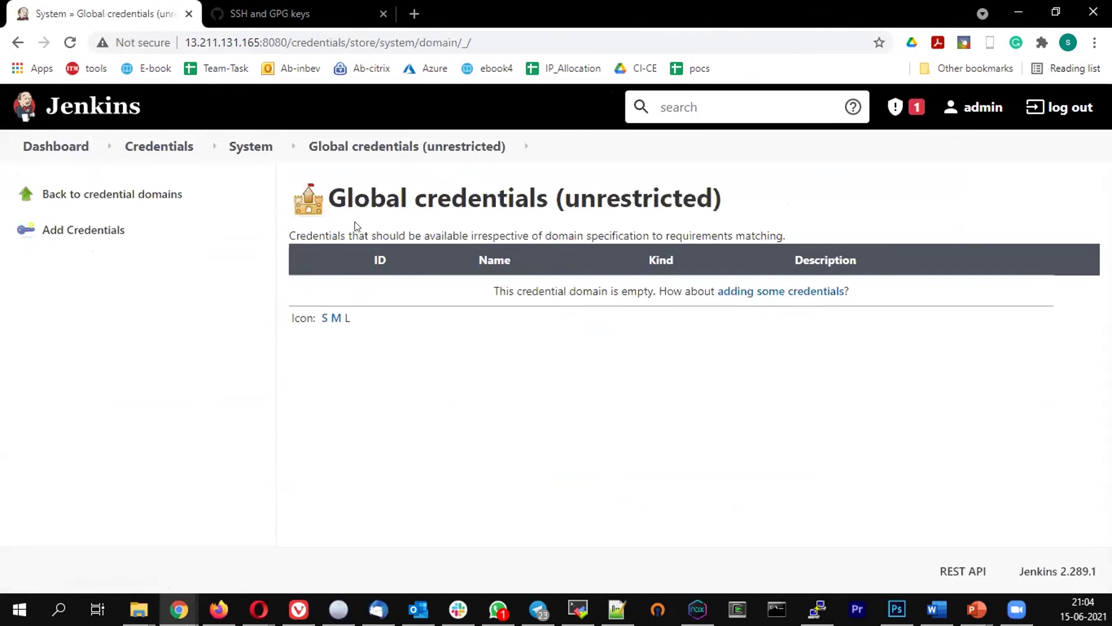
Return to the dashboard and retrace the path through Manage Jenkins to the unrestricted global credentials
{"action": "left_click", "coordinate": [55, 146]}
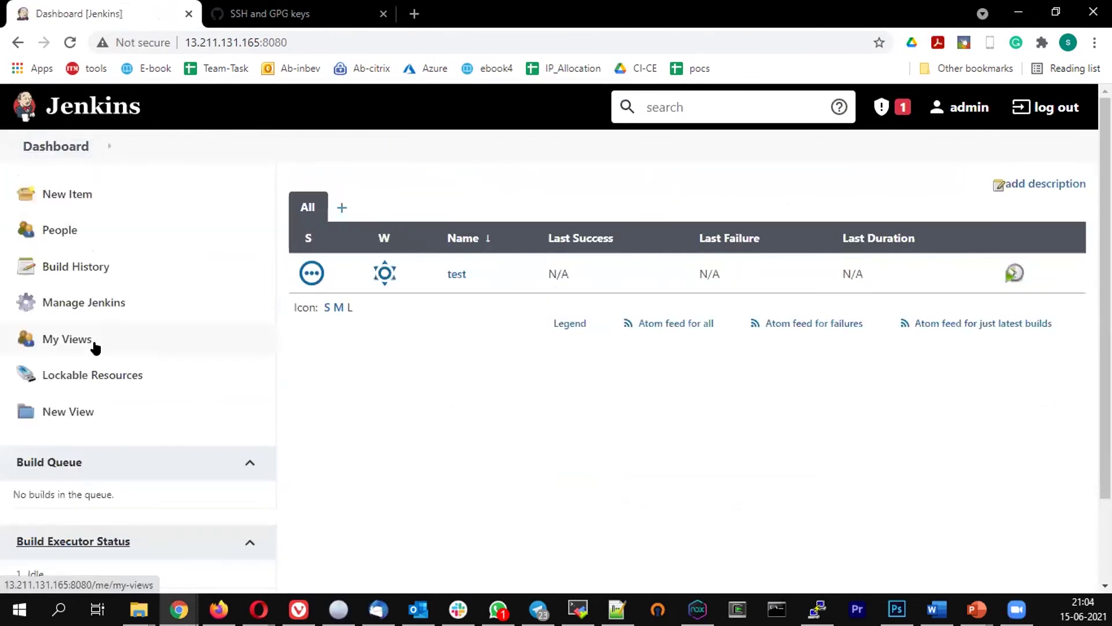
{"action": "left_click", "coordinate": [61, 302]}
{"action": "left_click", "coordinate": [642, 551]}
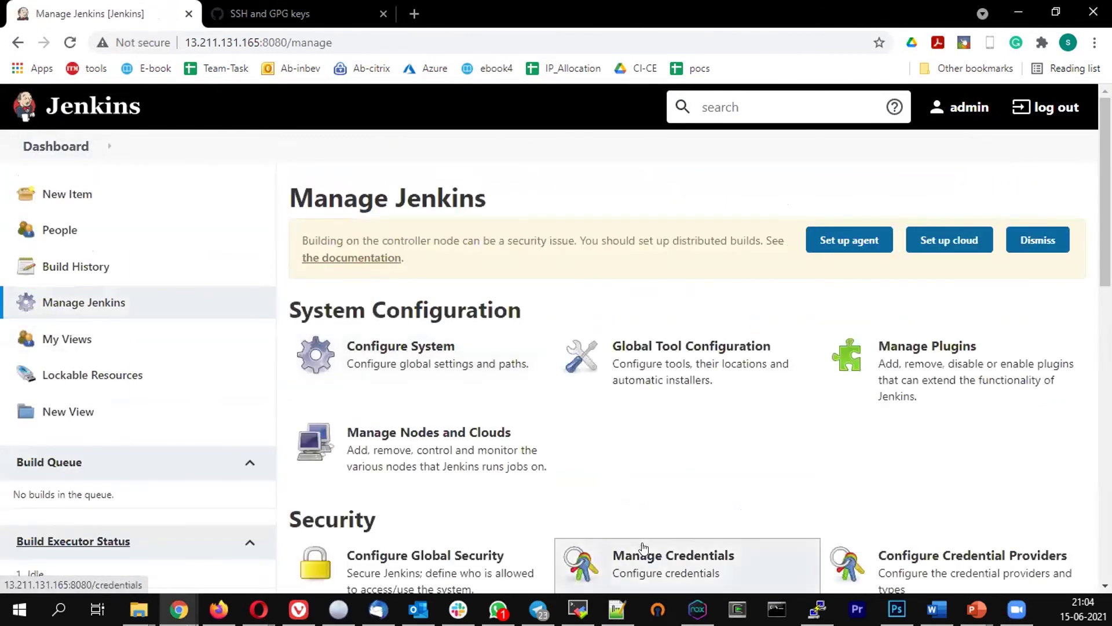
{"action": "left_click", "coordinate": [356, 373]}
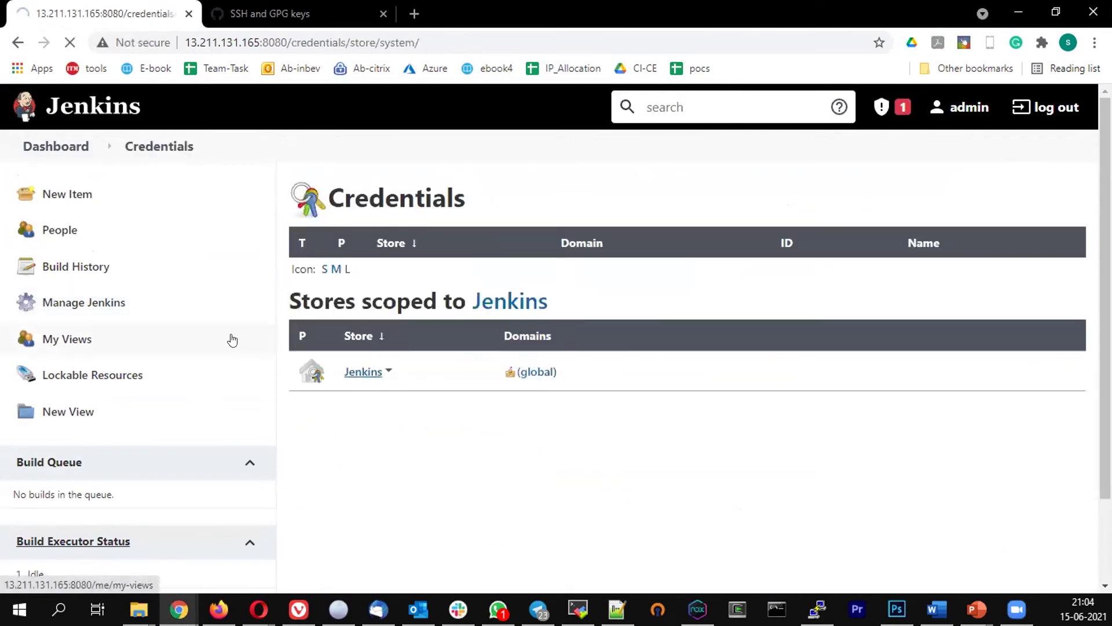
{"action": "left_click", "coordinate": [402, 279]}
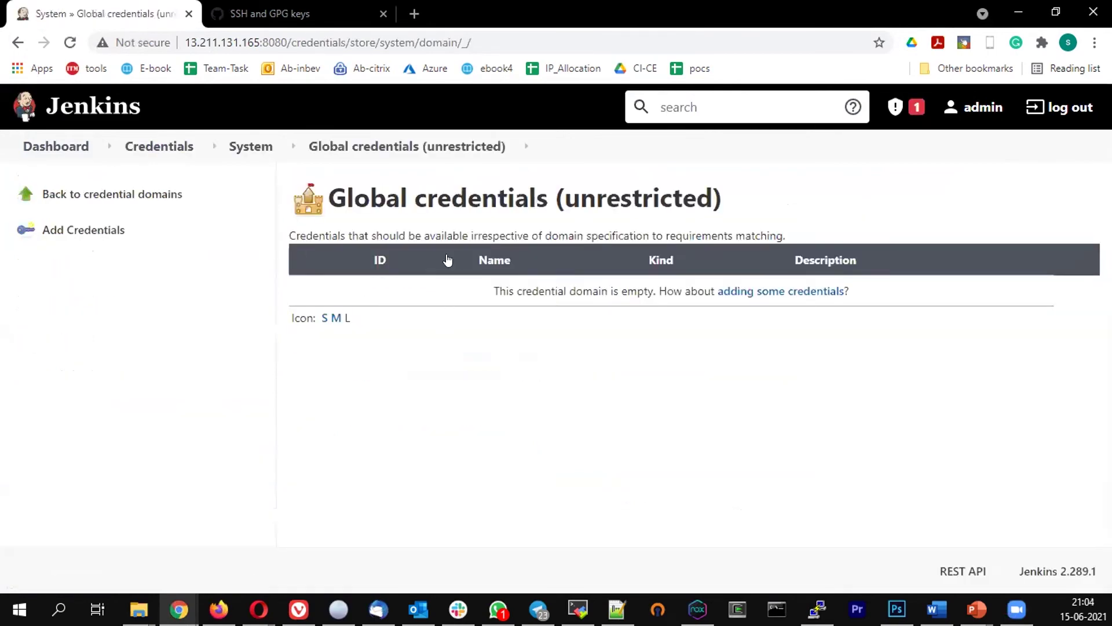
Start adding a global credential of the kind SSH Username with private key
{"action": "left_click", "coordinate": [73, 230]}
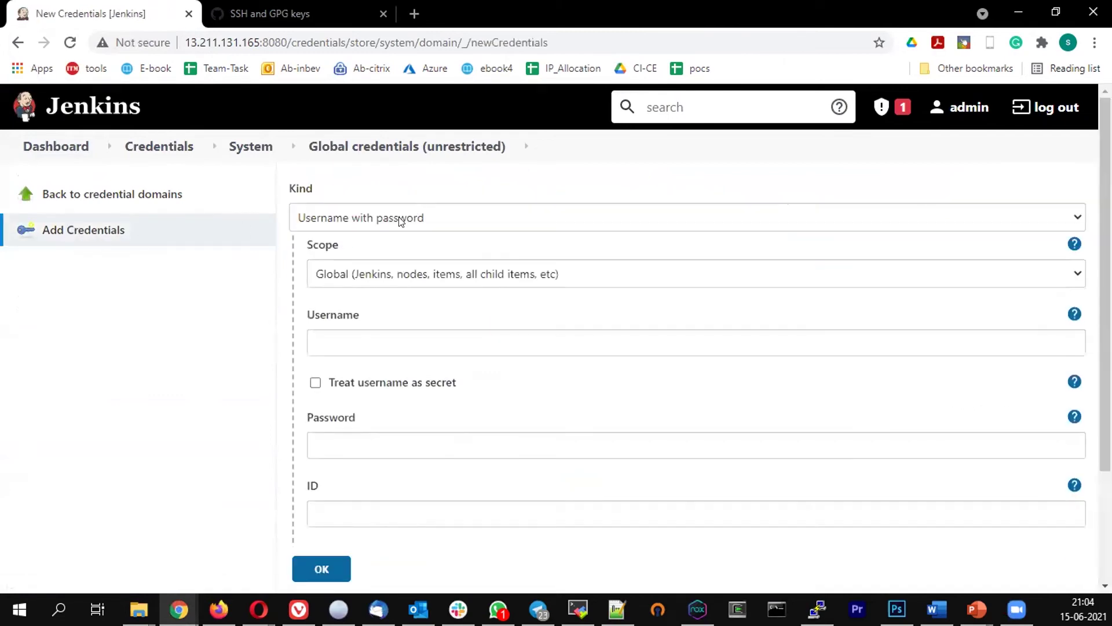
{"action": "left_click", "coordinate": [399, 218]}
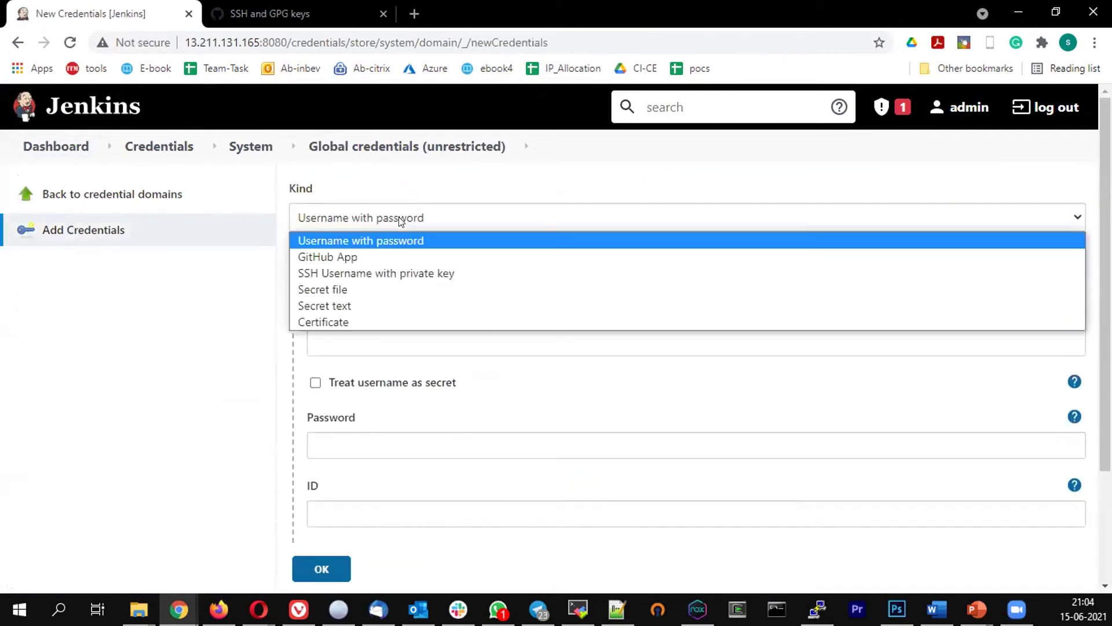
{"action": "left_click", "coordinate": [370, 274]}
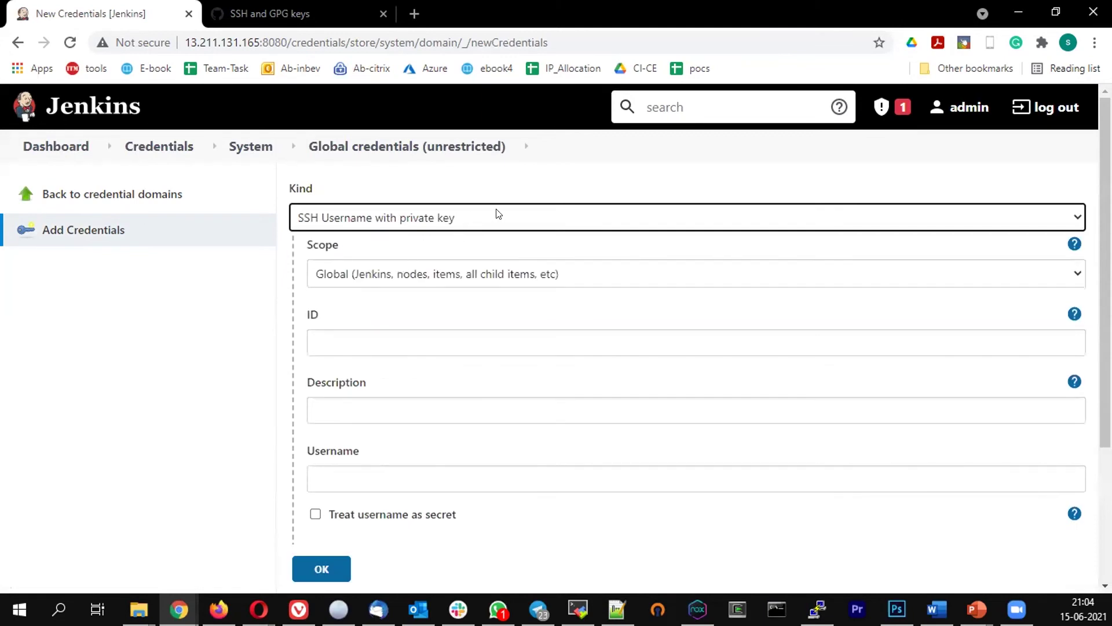
{"action": "scroll", "coordinate": [422, 241], "scroll_direction": "down", "scroll_amount": 1}
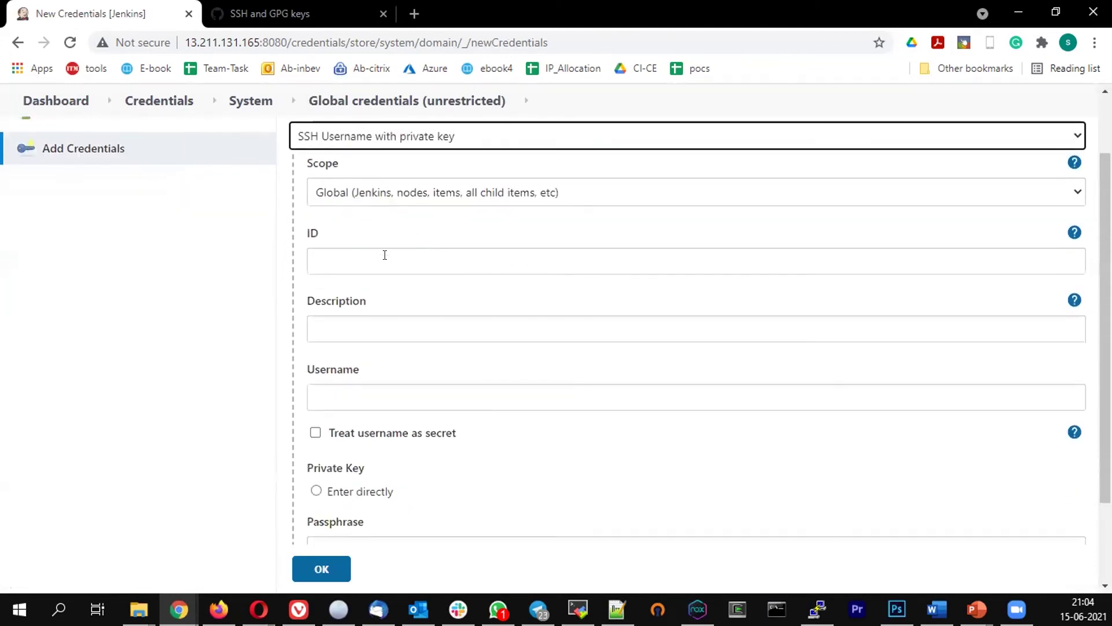
Set the credential's ID to github and its username to git, leaving the description empty
{"action": "left_click", "coordinate": [359, 253]}
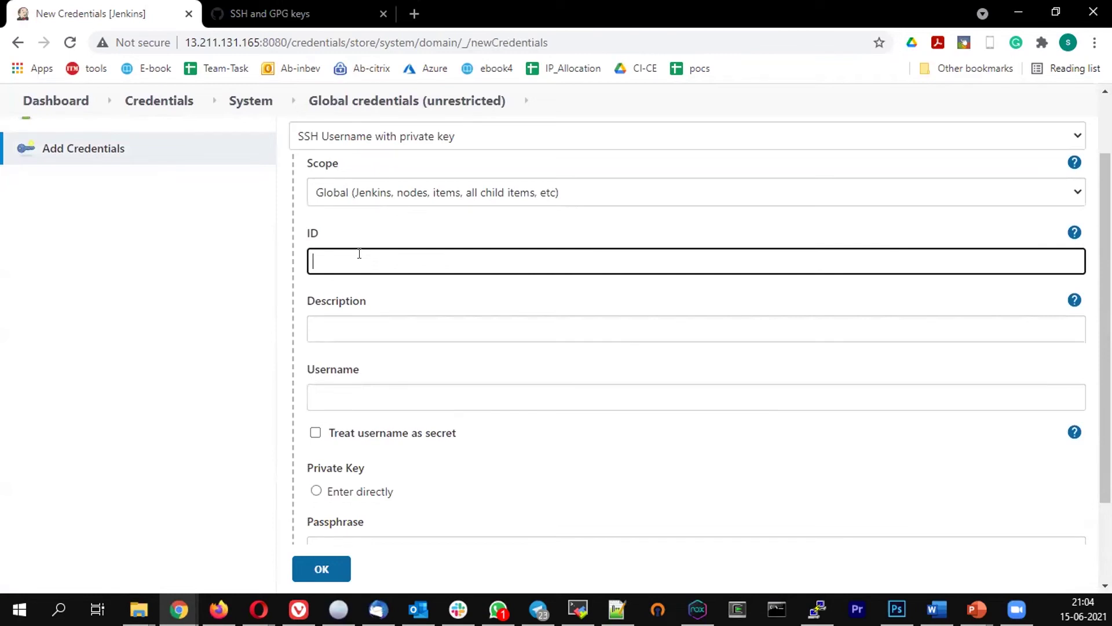
{"action": "type", "text": "github"}
{"action": "left_click", "coordinate": [345, 332]}
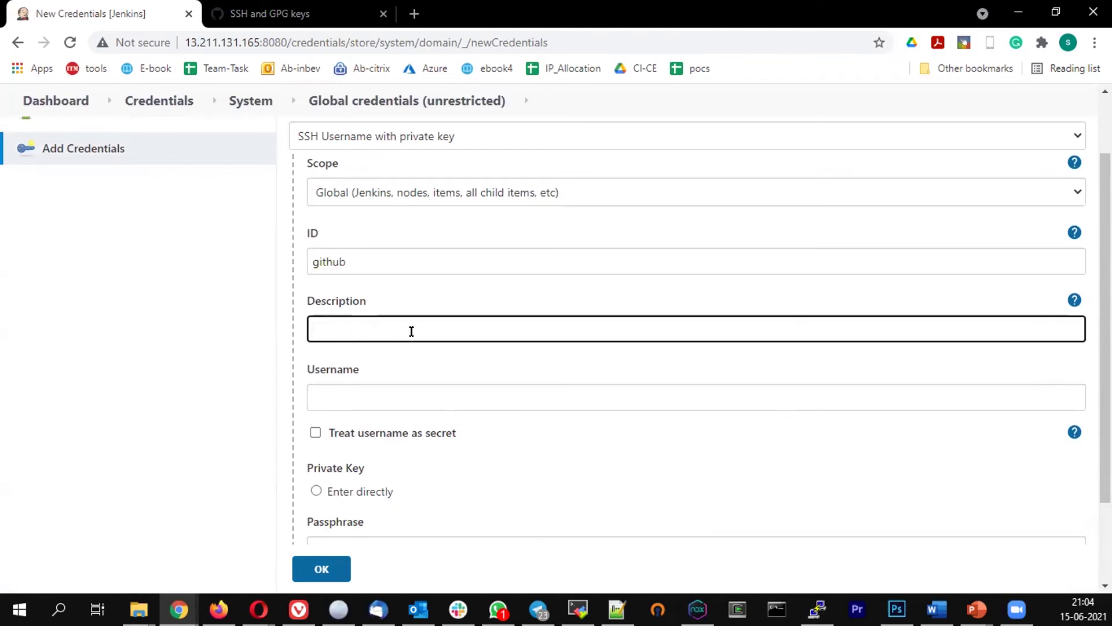
{"action": "scroll", "coordinate": [411, 331], "scroll_direction": "down", "scroll_amount": 1}
{"action": "left_click", "coordinate": [338, 308]}
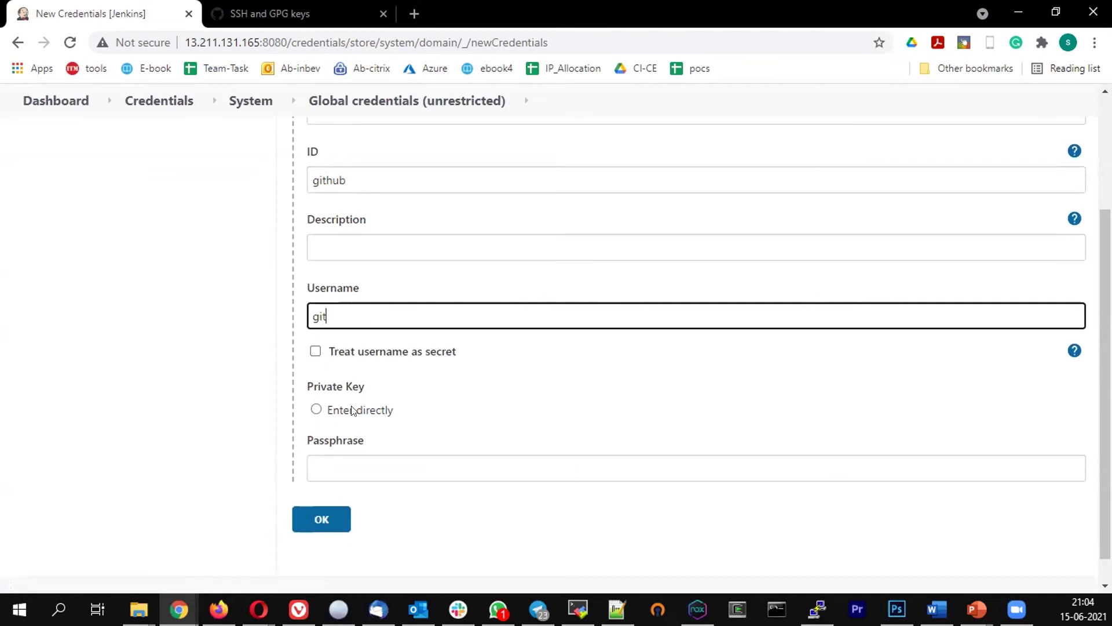
Paste the RSA private key from the server terminal into the directly entered key field and save the github credential
{"action": "left_click", "coordinate": [316, 410]}
{"action": "scroll", "coordinate": [576, 390], "scroll_direction": "down", "scroll_amount": 1}
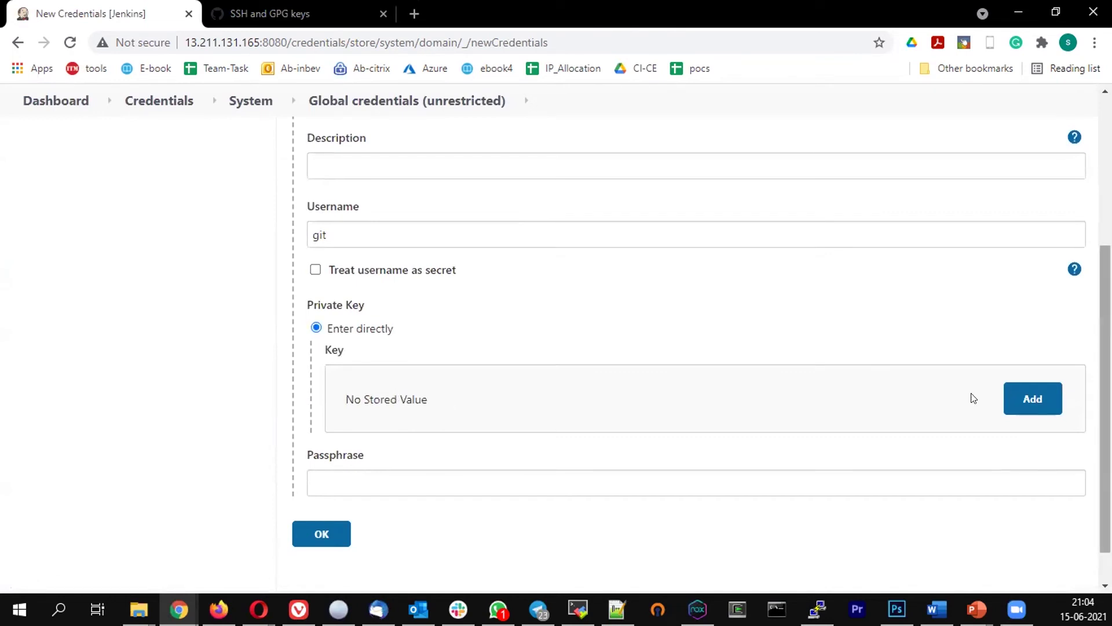
{"action": "left_click", "coordinate": [1036, 405]}
{"action": "left_click", "coordinate": [347, 444]}
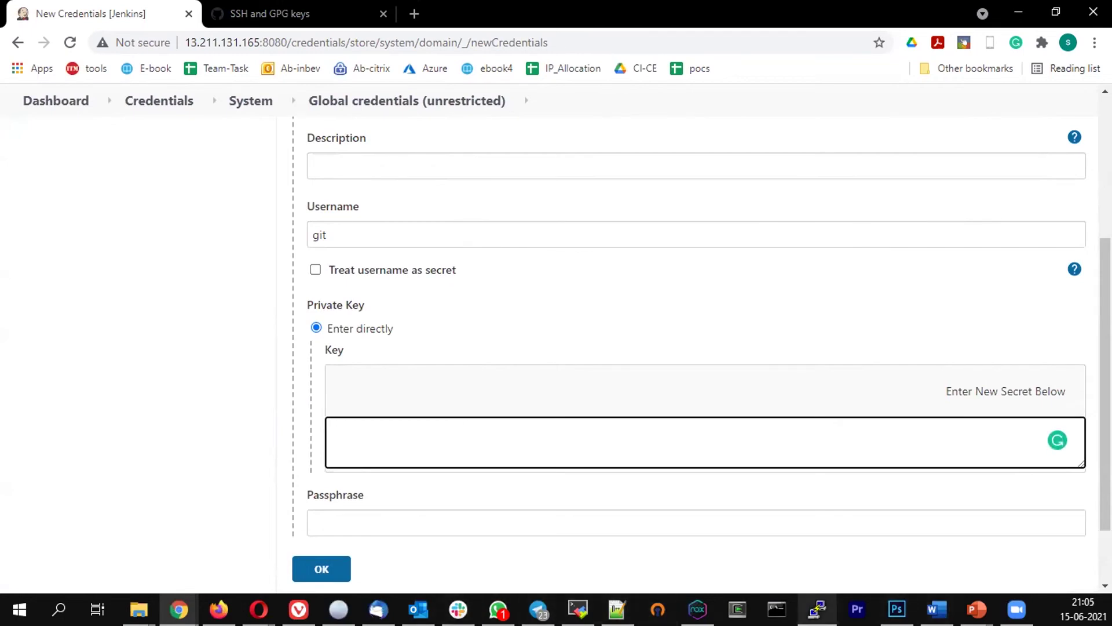
{"action": "left_click", "coordinate": [817, 609]}
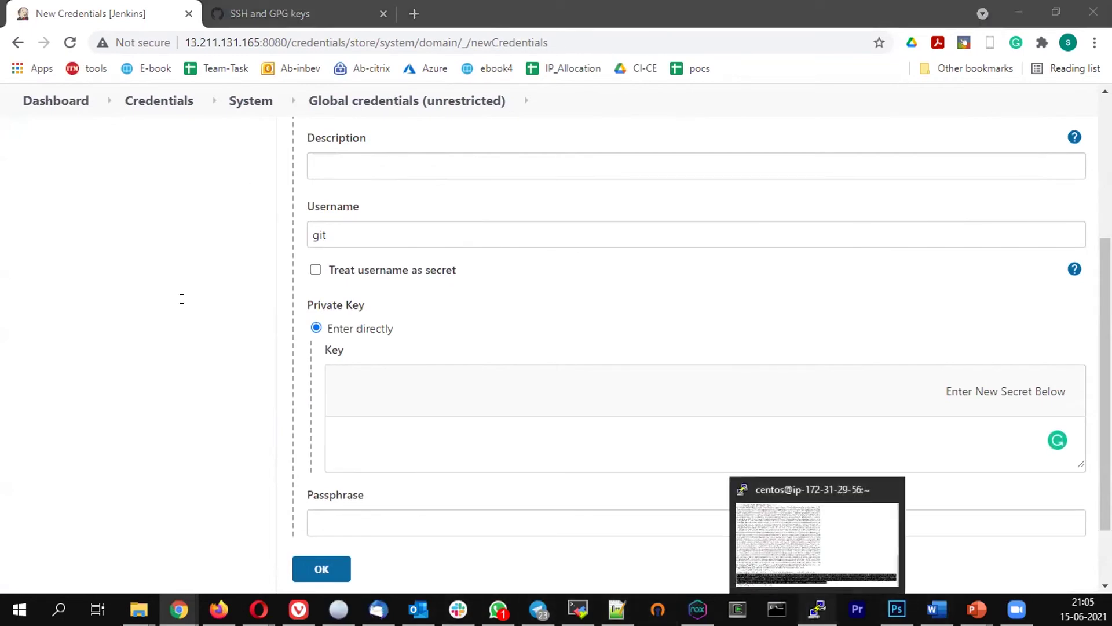
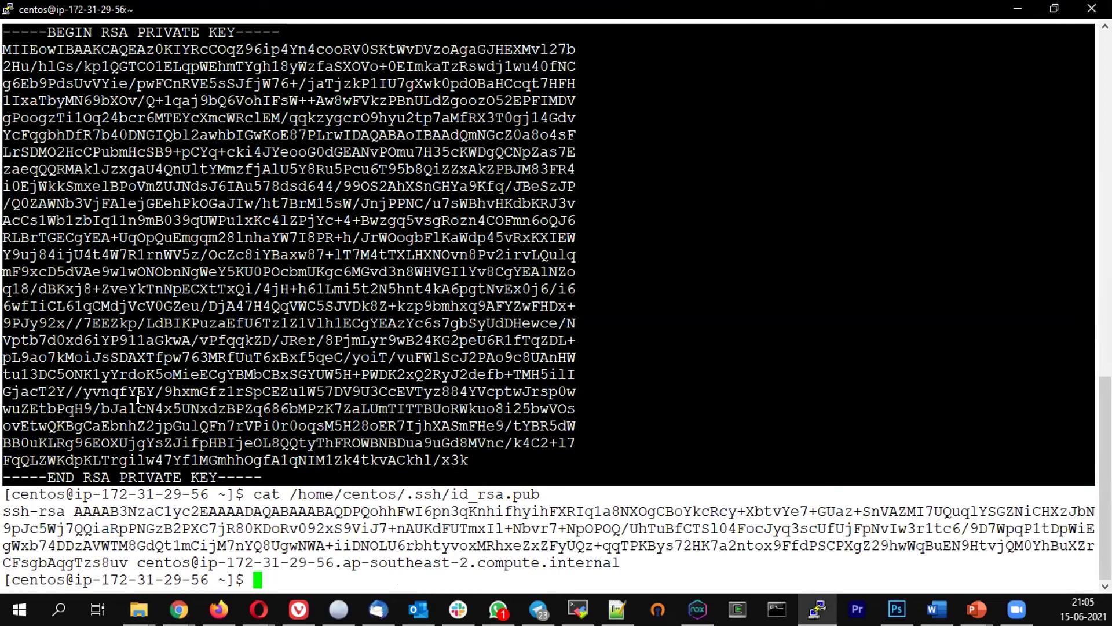
{"action": "key", "text": "alt+Tab"}
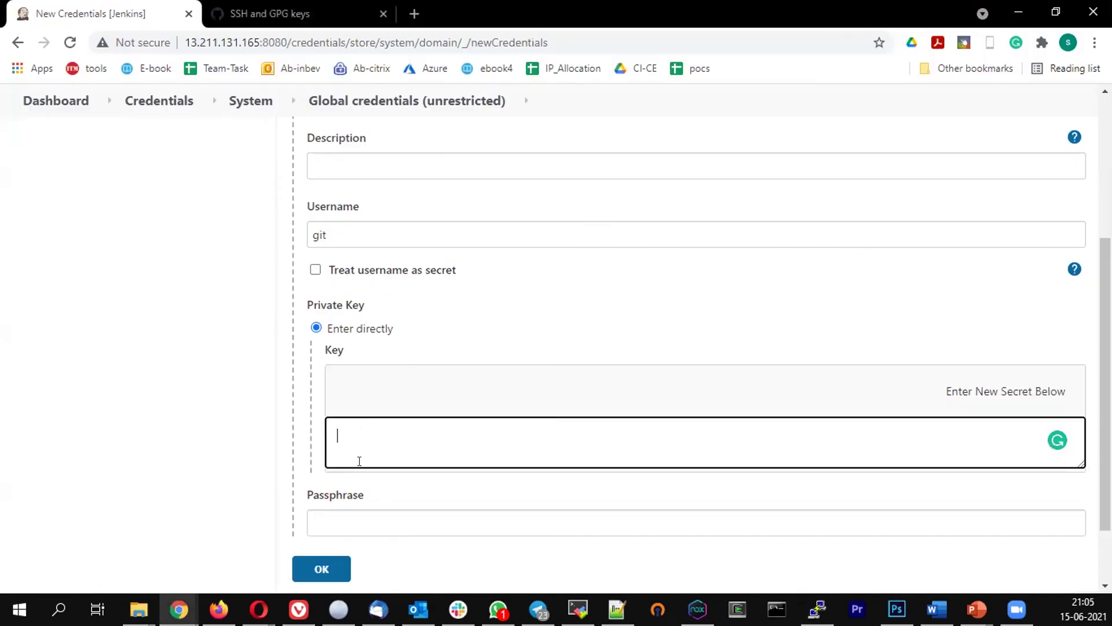
{"action": "key", "text": "ctrl+v"}
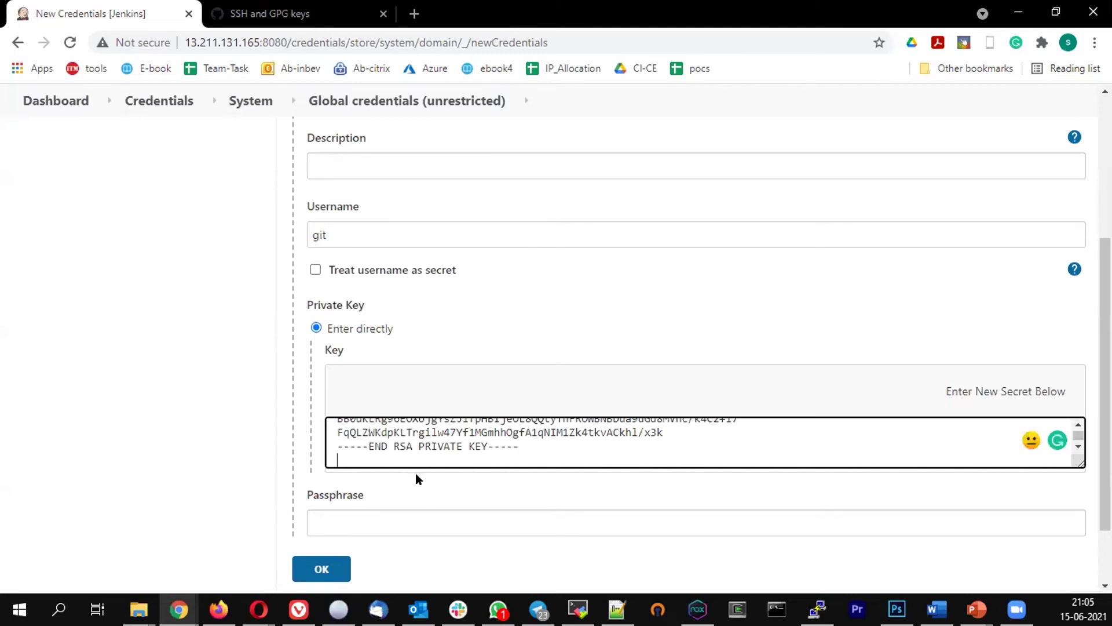
{"action": "scroll", "coordinate": [376, 431], "scroll_direction": "up", "scroll_amount": 3}
{"action": "left_click", "coordinate": [321, 569]}
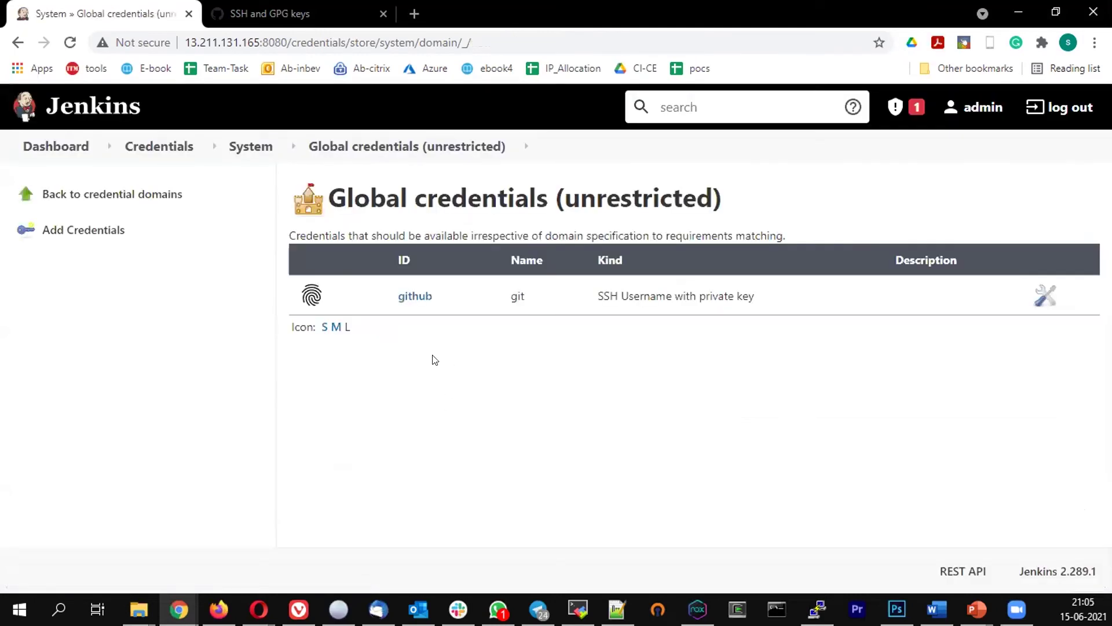
Review the blank form for a new SSH Username with private key credential, including its ID, username and directly entered key fields
{"action": "left_click", "coordinate": [69, 230]}
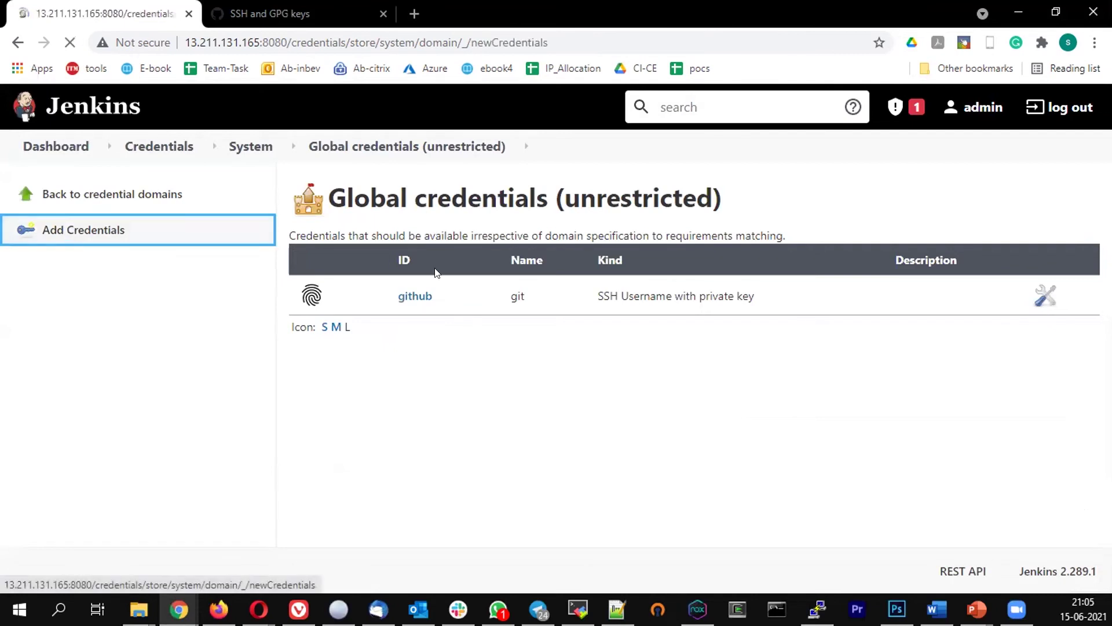
{"action": "left_click", "coordinate": [412, 218]}
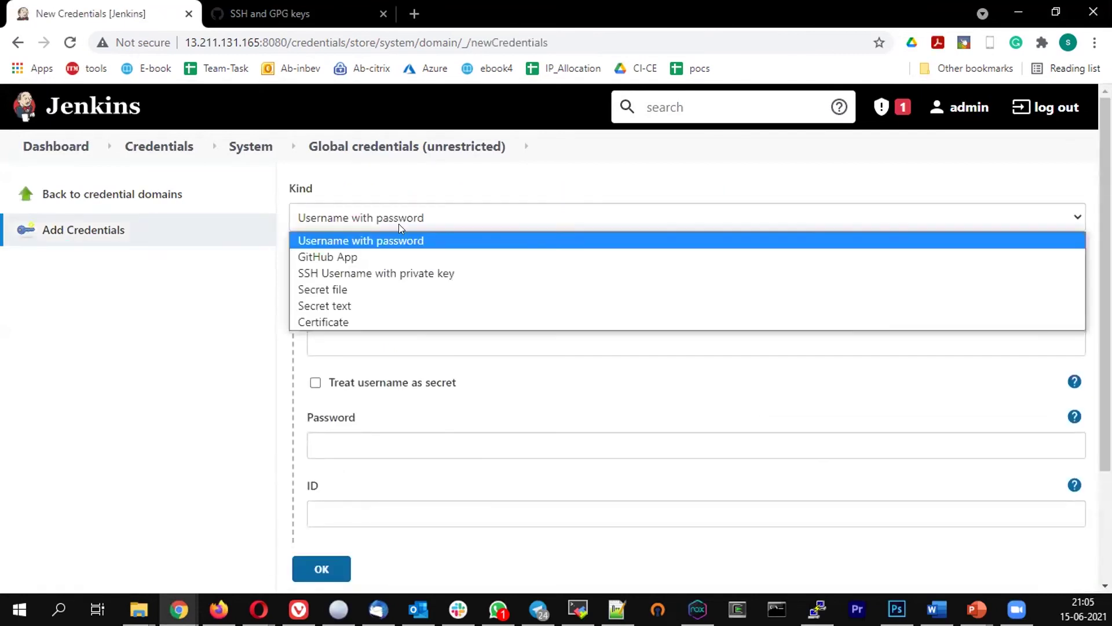
{"action": "left_click", "coordinate": [358, 273]}
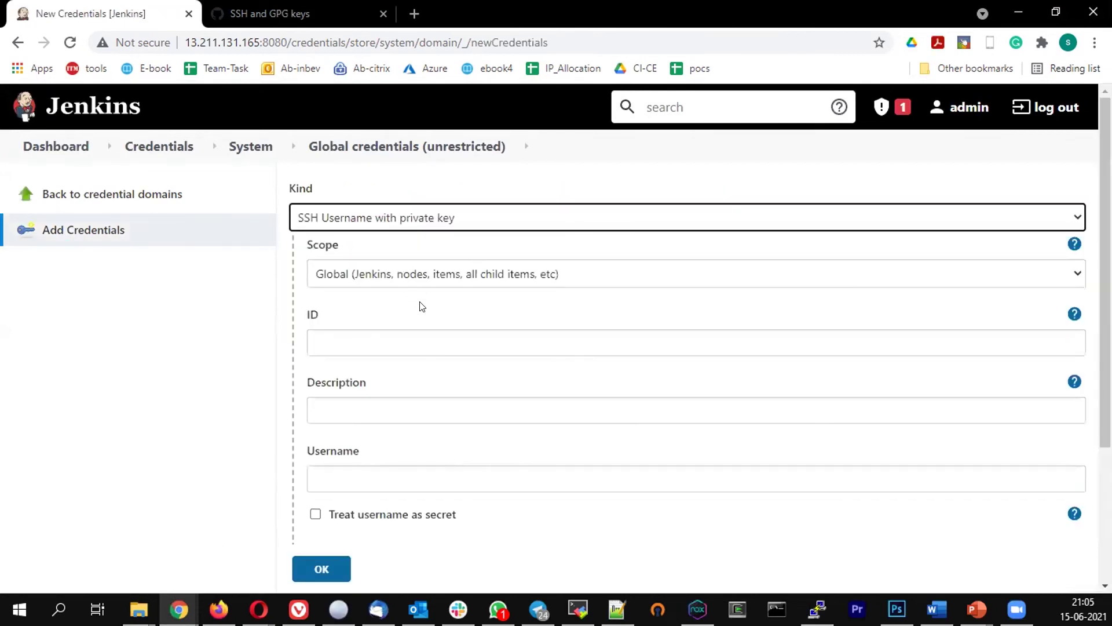
{"action": "left_click", "coordinate": [348, 335]}
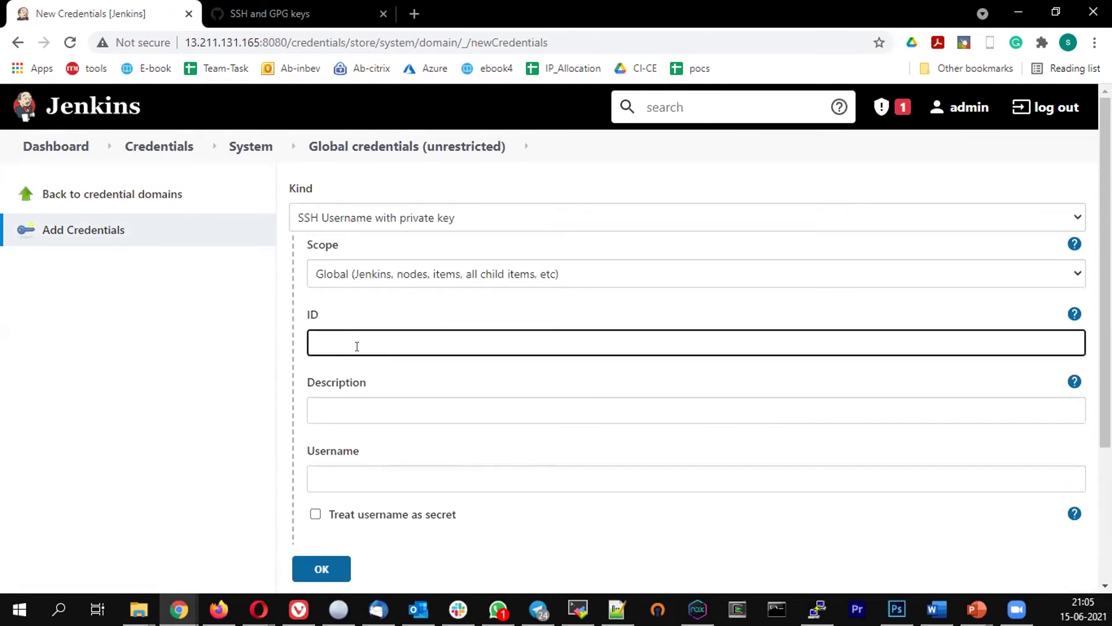
{"action": "scroll", "coordinate": [342, 371], "scroll_direction": "down", "scroll_amount": 2}
{"action": "left_click", "coordinate": [315, 398]}
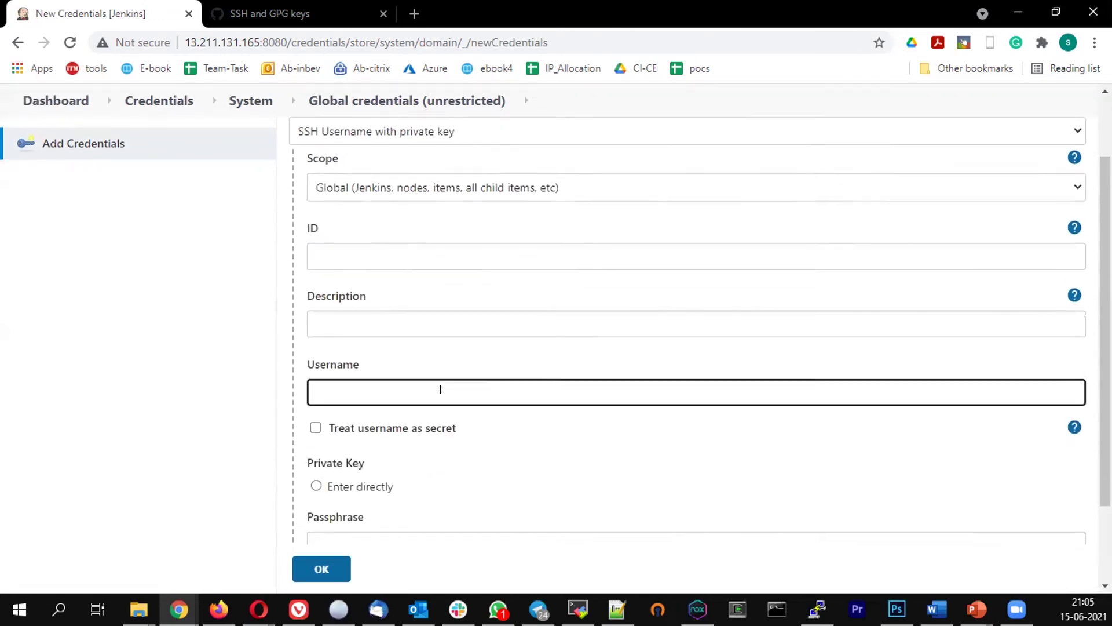
{"action": "scroll", "coordinate": [377, 392], "scroll_direction": "down", "scroll_amount": 2}
{"action": "left_click", "coordinate": [316, 380]}
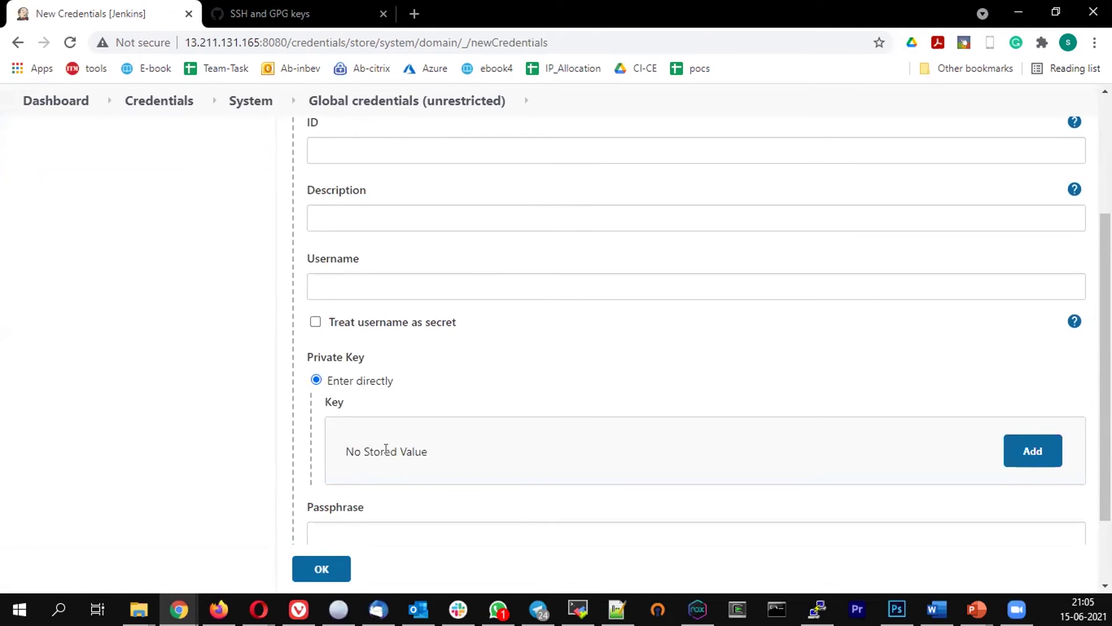
{"action": "left_click", "coordinate": [1022, 462]}
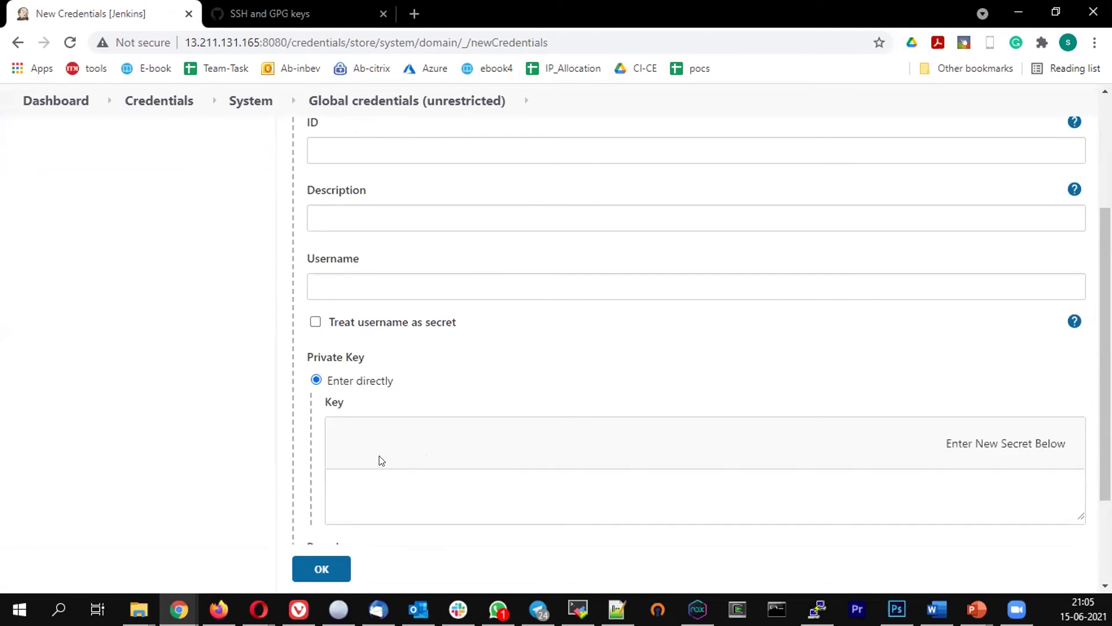
{"action": "left_click", "coordinate": [374, 488]}
{"action": "scroll", "coordinate": [476, 440], "scroll_direction": "down", "scroll_amount": 2}
{"action": "scroll", "coordinate": [477, 442], "scroll_direction": "up", "scroll_amount": 5}
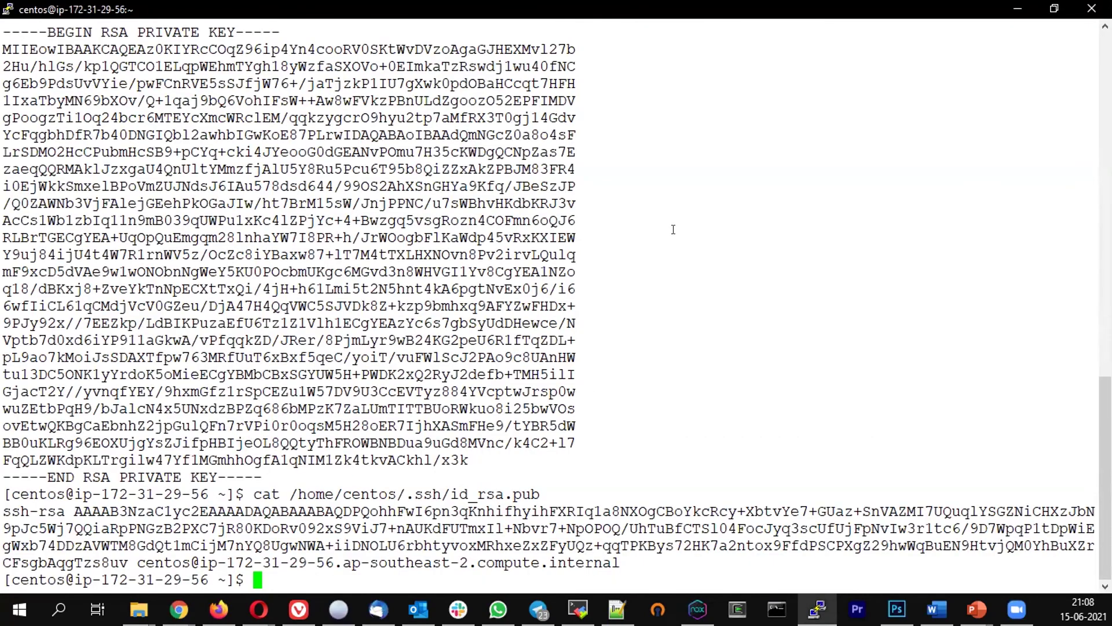
In the server terminal, clear the screen and install Git with sudo yum install git -y
{"action": "type", "text": "clear"}
{"action": "key", "text": "Return"}
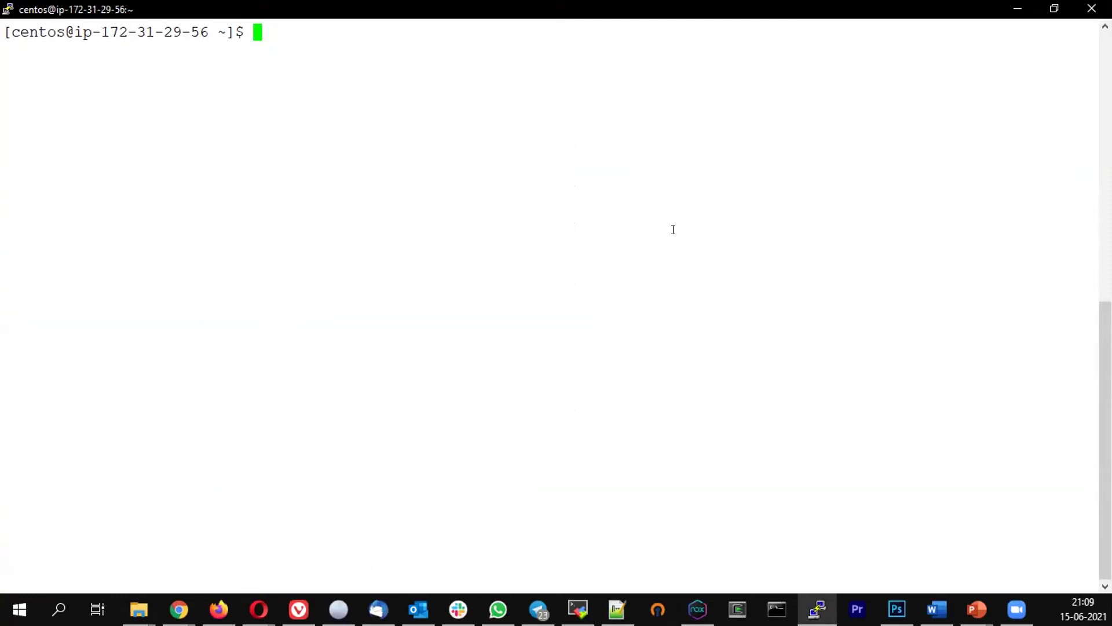
{"action": "type", "text": "sudo yum instal"}
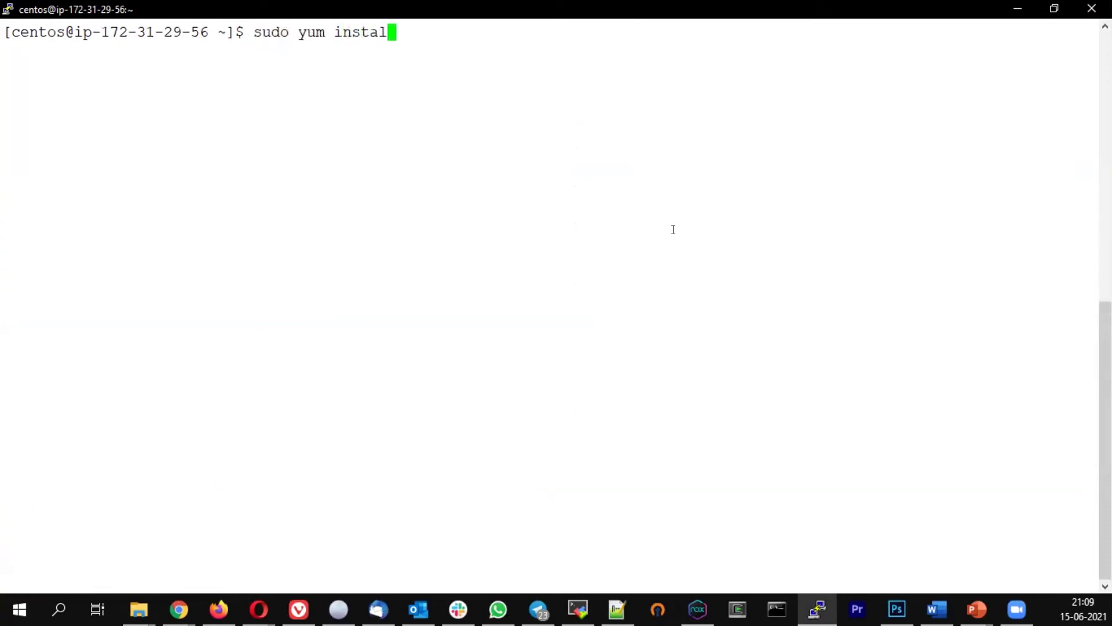
{"action": "type", "text": "l git -y"}
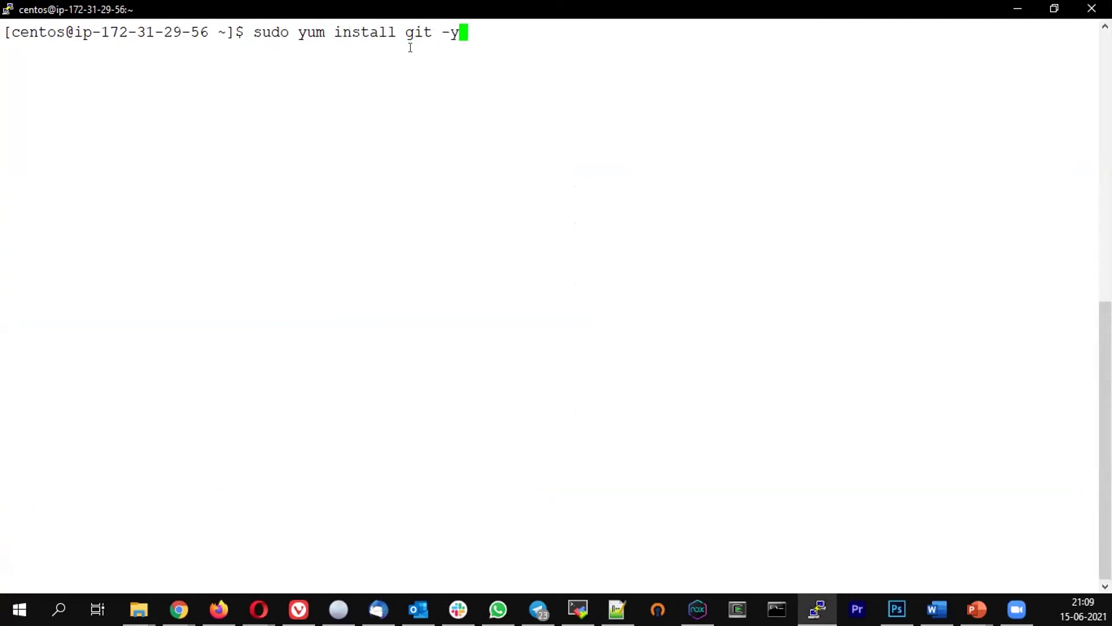
{"action": "left_click_drag", "start_coordinate": [248, 27], "coordinate": [449, 26]}
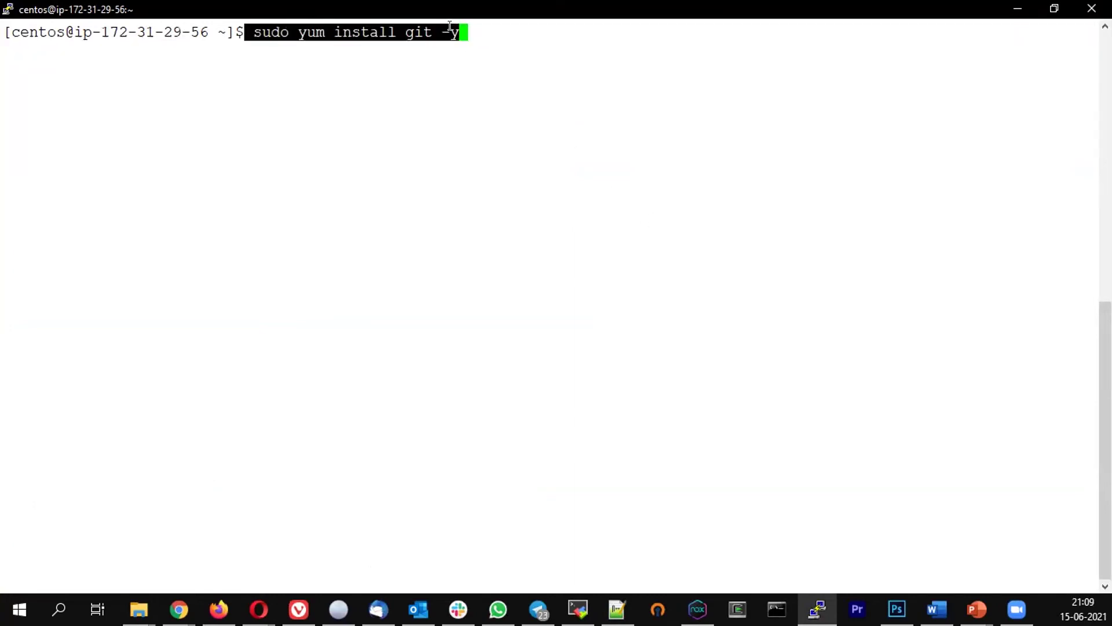
{"action": "key", "text": "Return"}
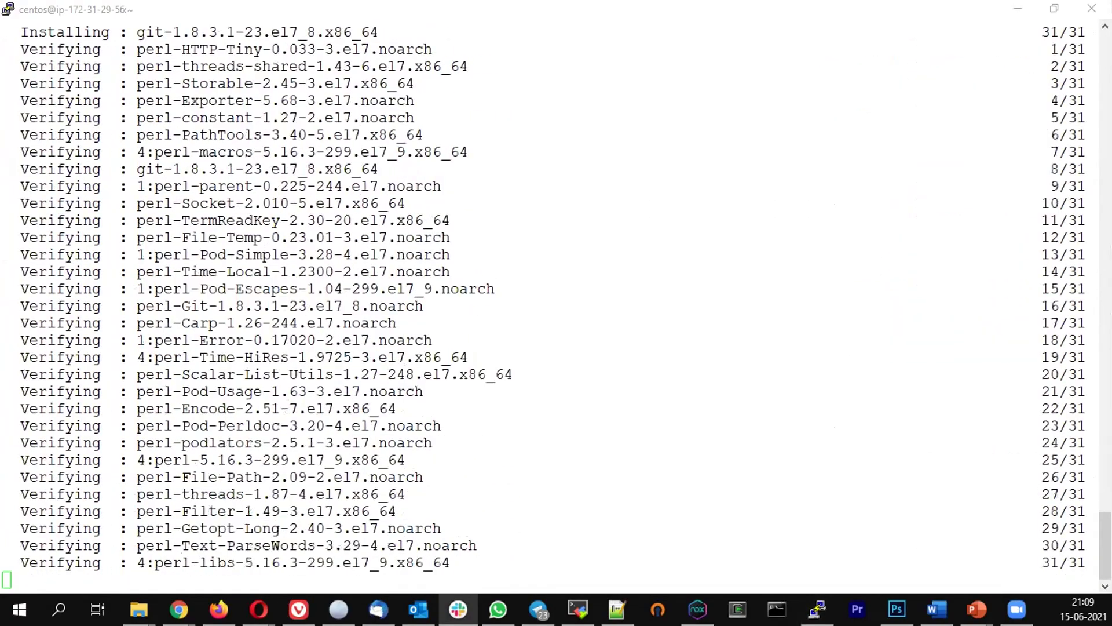
Switch back to the Jenkins dashboard and delete the existing project named test
{"action": "left_click", "coordinate": [1018, 8]}
{"action": "left_click", "coordinate": [434, 452]}
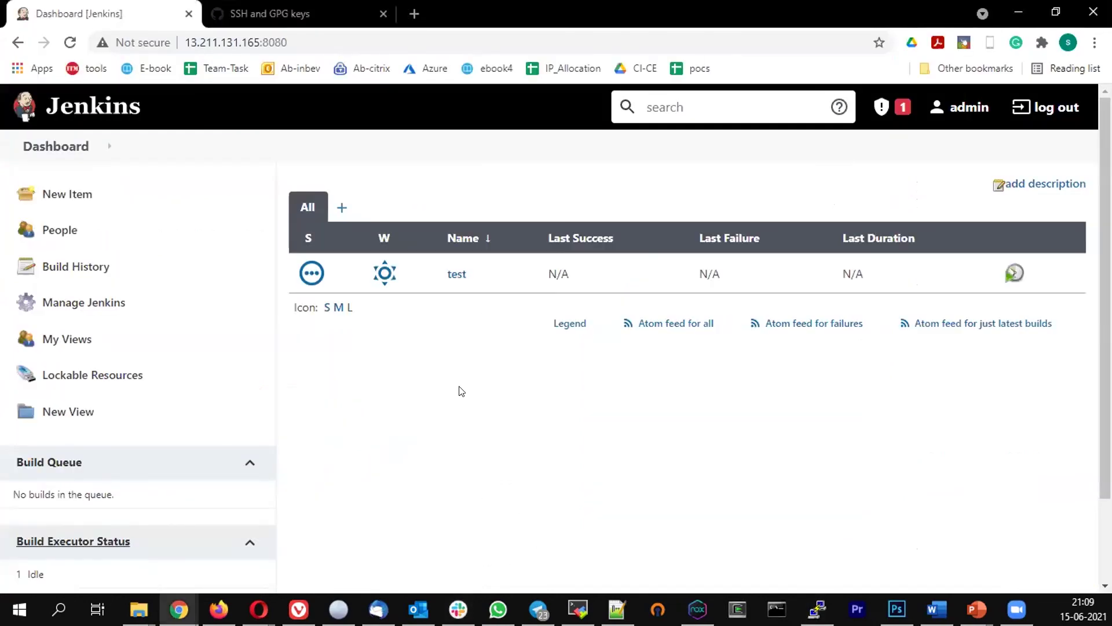
{"action": "left_click", "coordinate": [456, 273]}
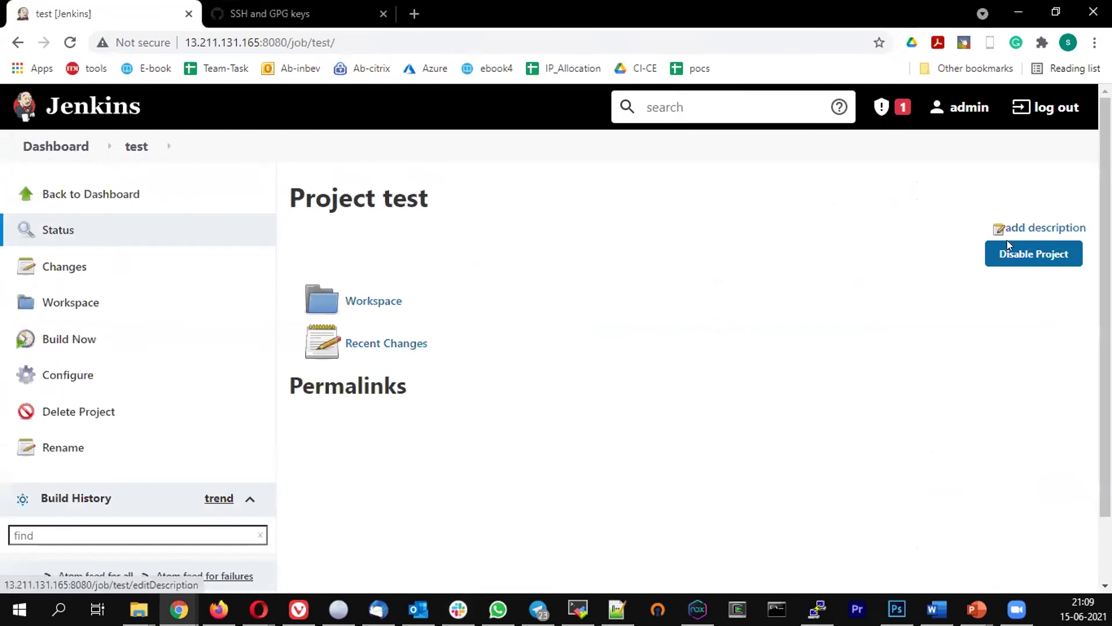
{"action": "left_click", "coordinate": [67, 414]}
{"action": "left_click", "coordinate": [637, 134]}
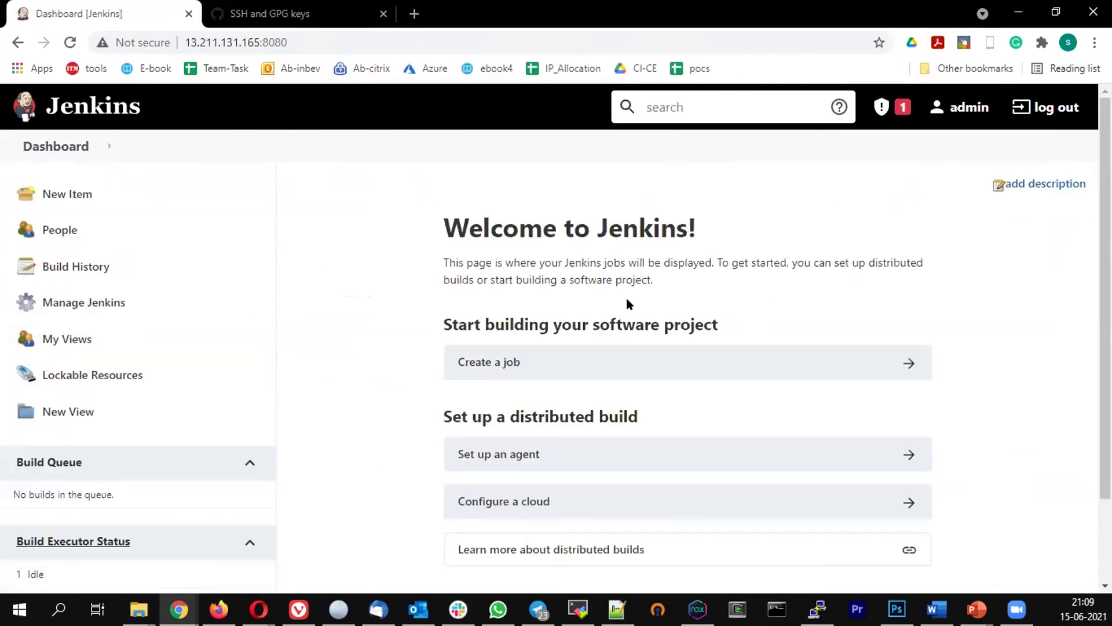
Create a new Freestyle project named firstjob
{"action": "left_click", "coordinate": [64, 194]}
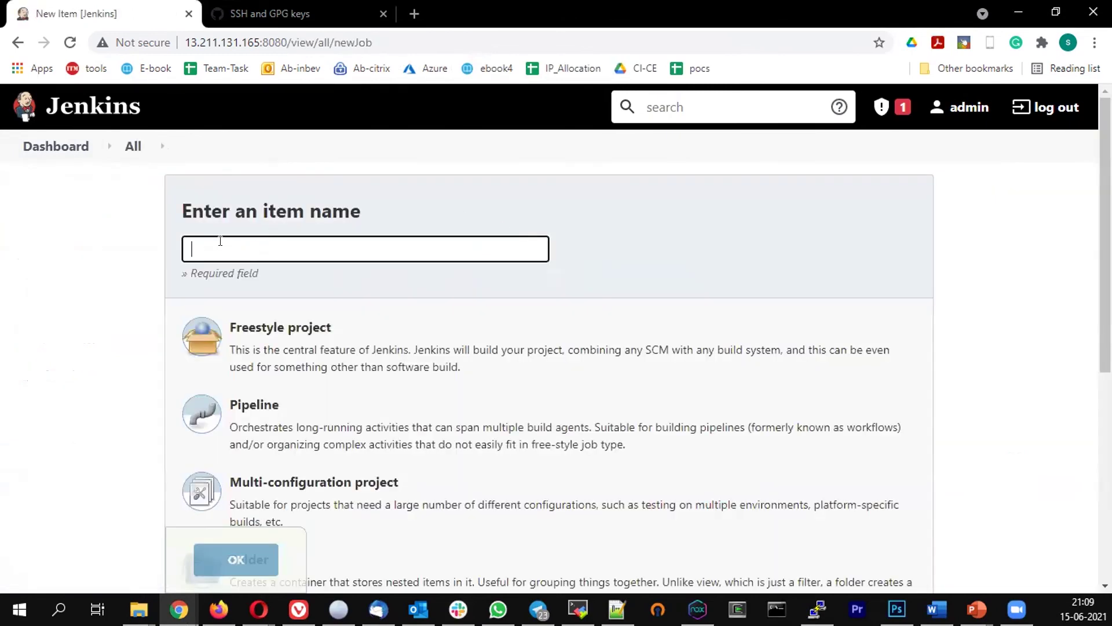
{"action": "left_click", "coordinate": [220, 241]}
{"action": "type", "text": "fir"}
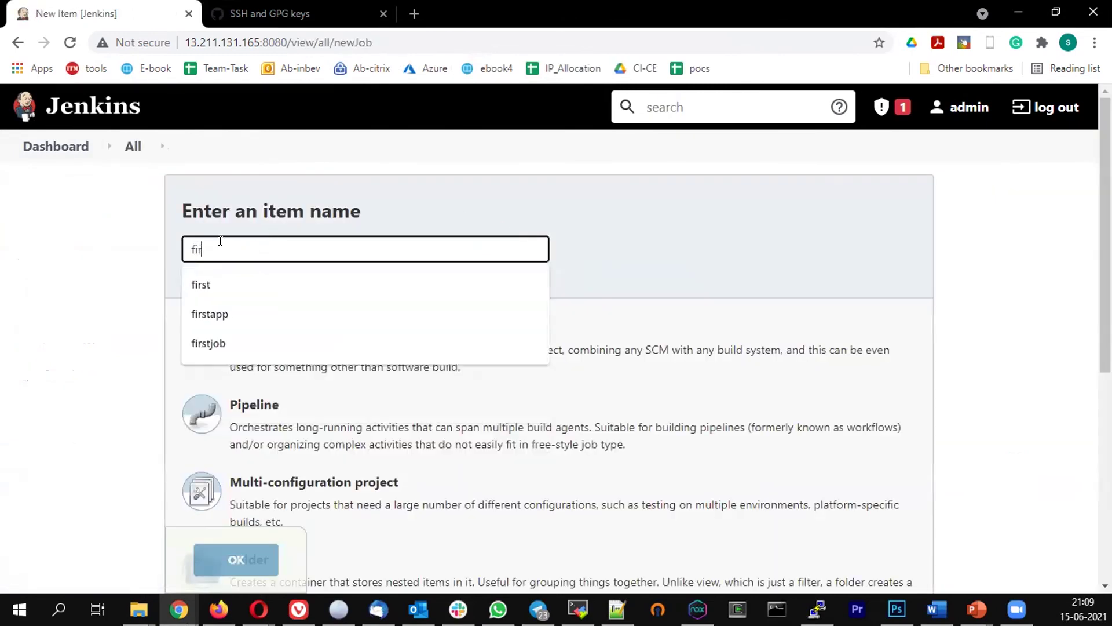
{"action": "type", "text": "stjo"}
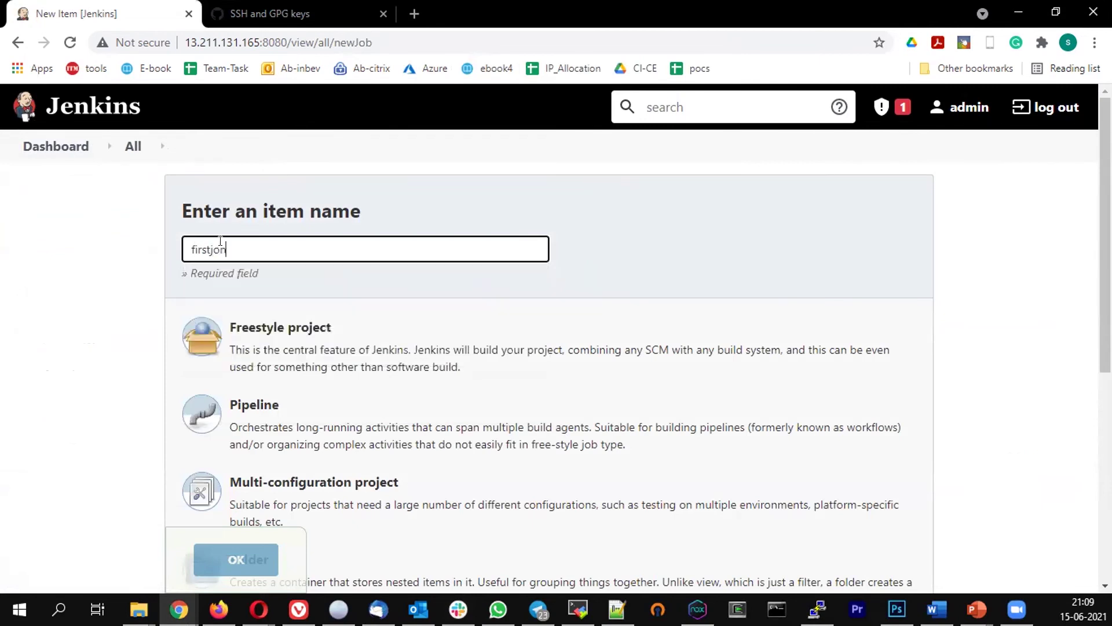
{"action": "type", "text": "b"}
{"action": "left_click", "coordinate": [249, 335]}
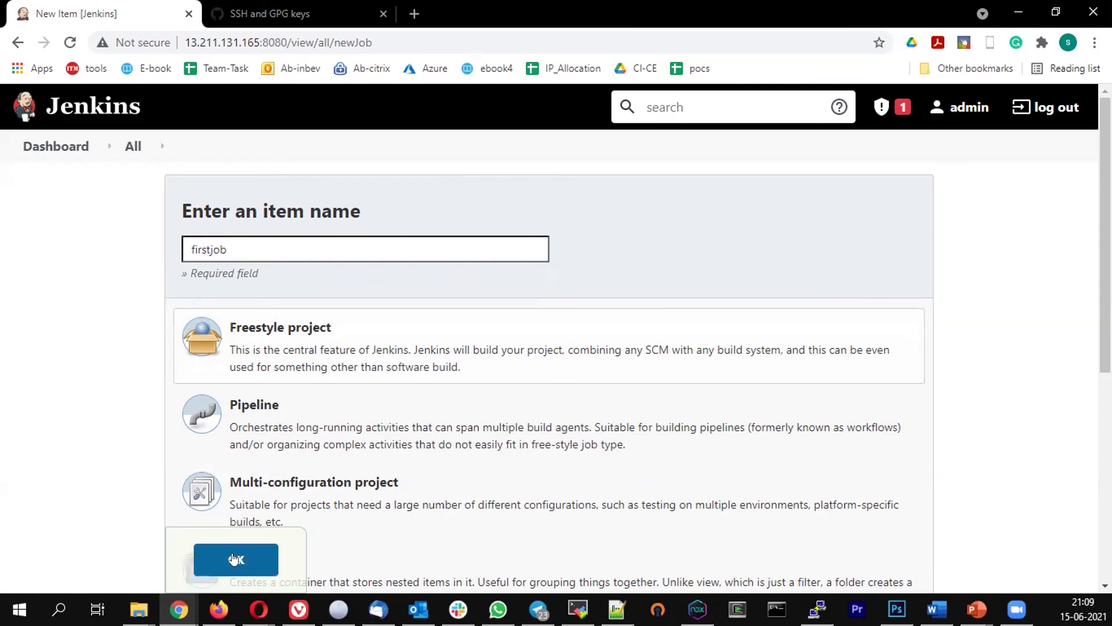
{"action": "left_click", "coordinate": [235, 560]}
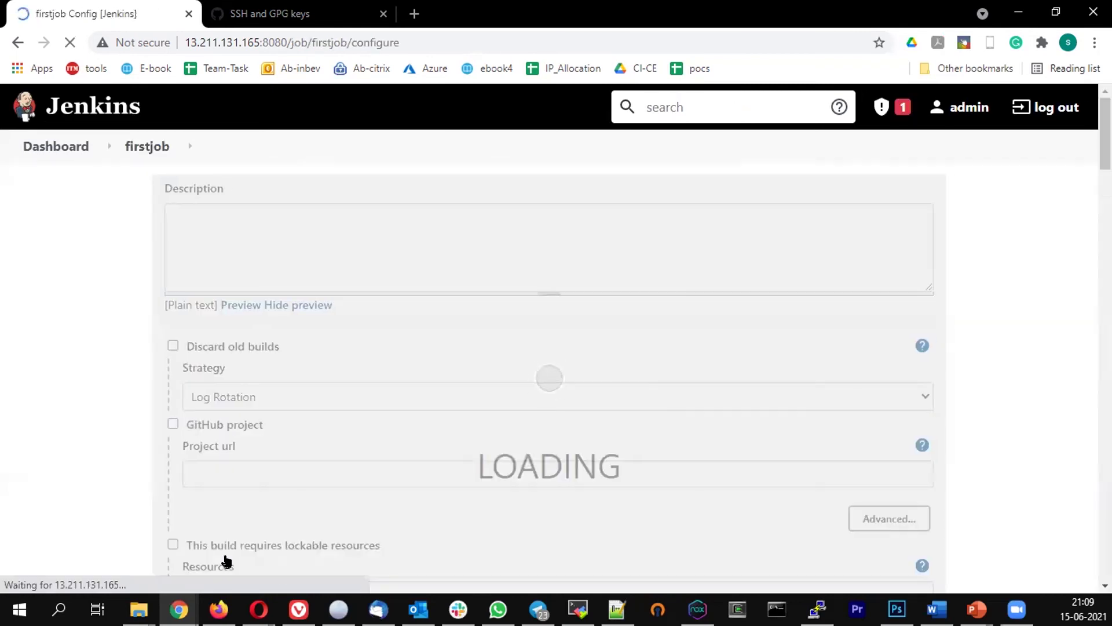
Set the source code management of firstjob to Git and start entering the repository URL
{"action": "scroll", "coordinate": [558, 254], "scroll_direction": "down", "scroll_amount": 8}
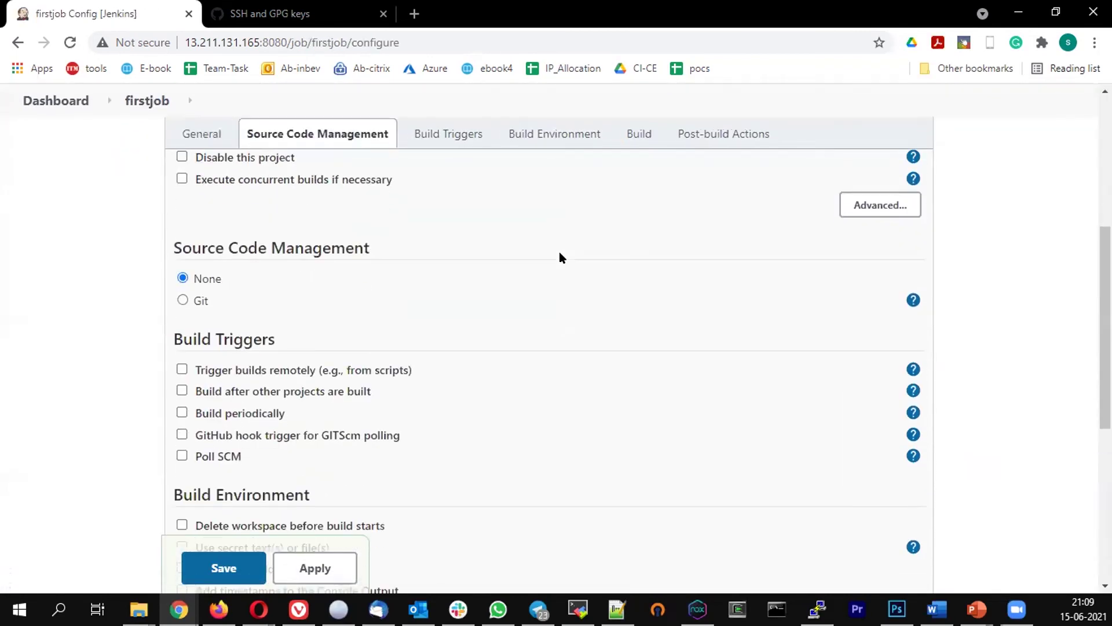
{"action": "scroll", "coordinate": [561, 258], "scroll_direction": "up", "scroll_amount": 2}
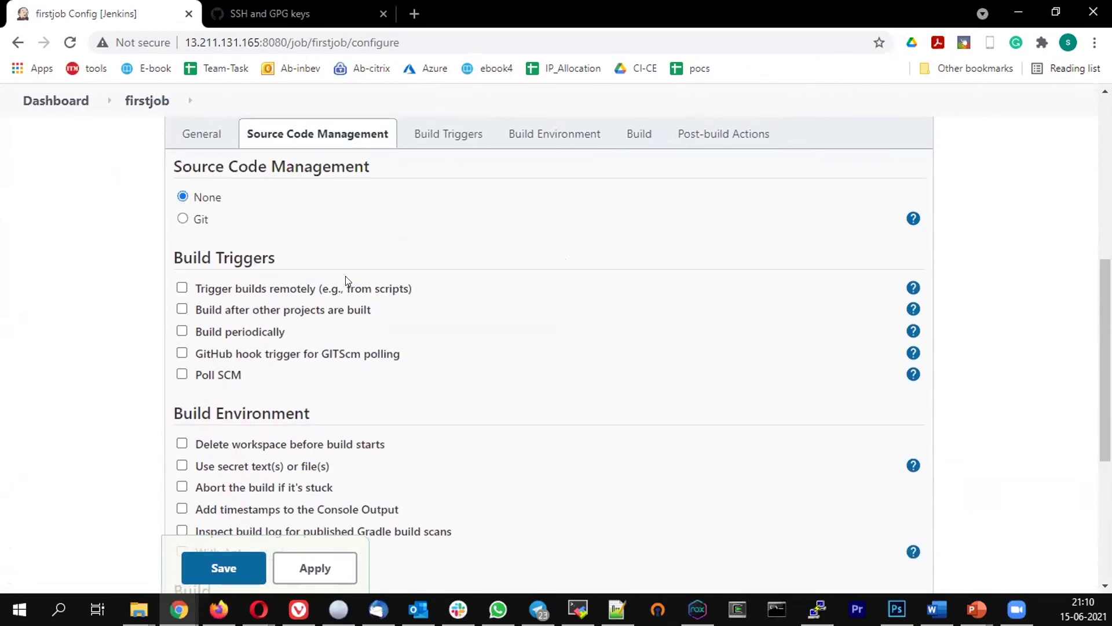
{"action": "scroll", "coordinate": [346, 279], "scroll_direction": "up", "scroll_amount": 3}
{"action": "scroll", "coordinate": [346, 278], "scroll_direction": "up", "scroll_amount": 4}
{"action": "scroll", "coordinate": [345, 284], "scroll_direction": "down", "scroll_amount": 7}
{"action": "left_click", "coordinate": [182, 219]}
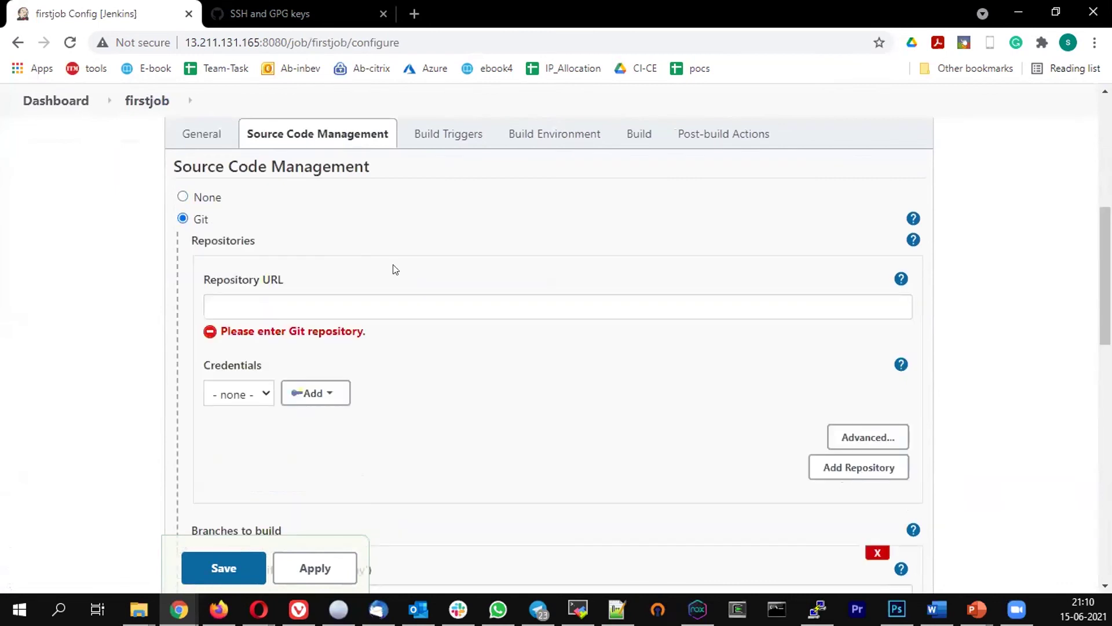
{"action": "left_click", "coordinate": [285, 309]}
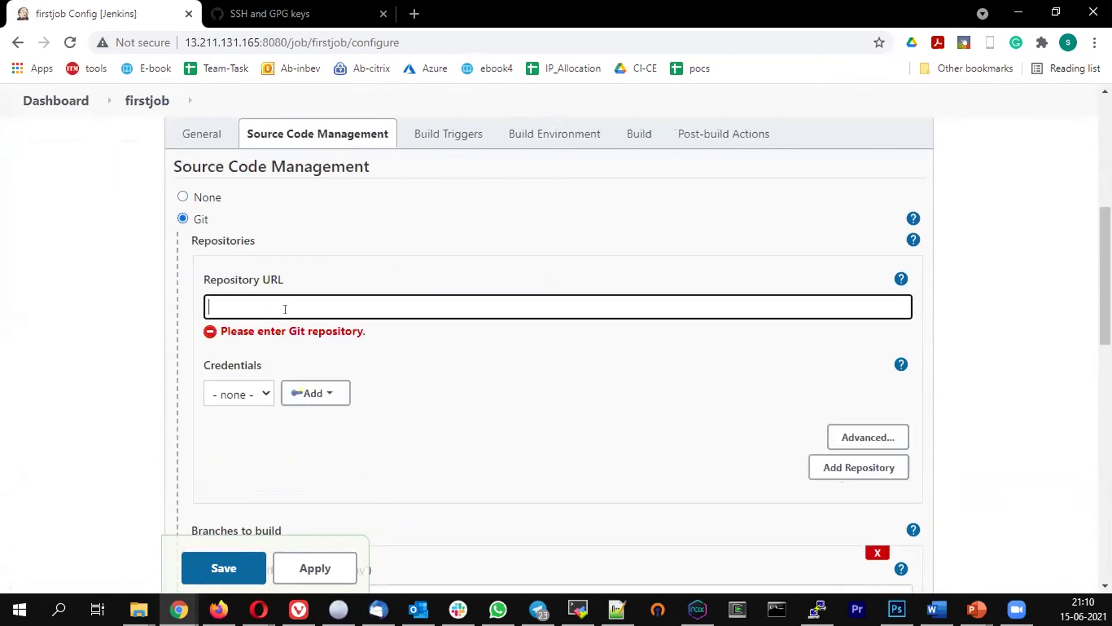
Switch to GitHub, leave the account settings and open the jenkins_test repository from the home page
{"action": "left_click", "coordinate": [298, 12]}
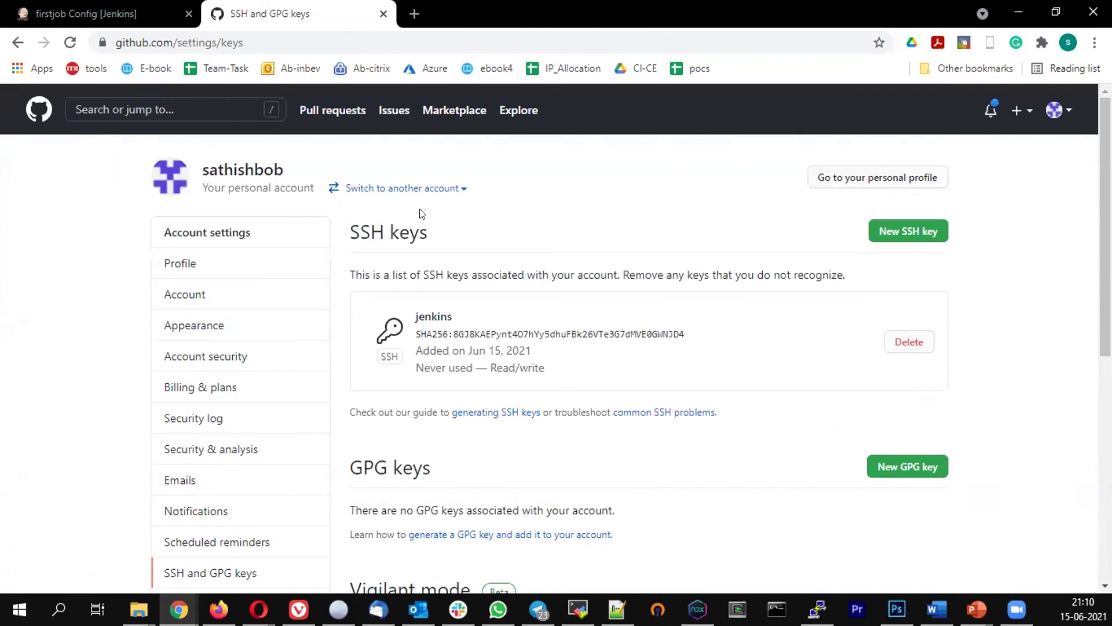
{"action": "left_click", "coordinate": [18, 43]}
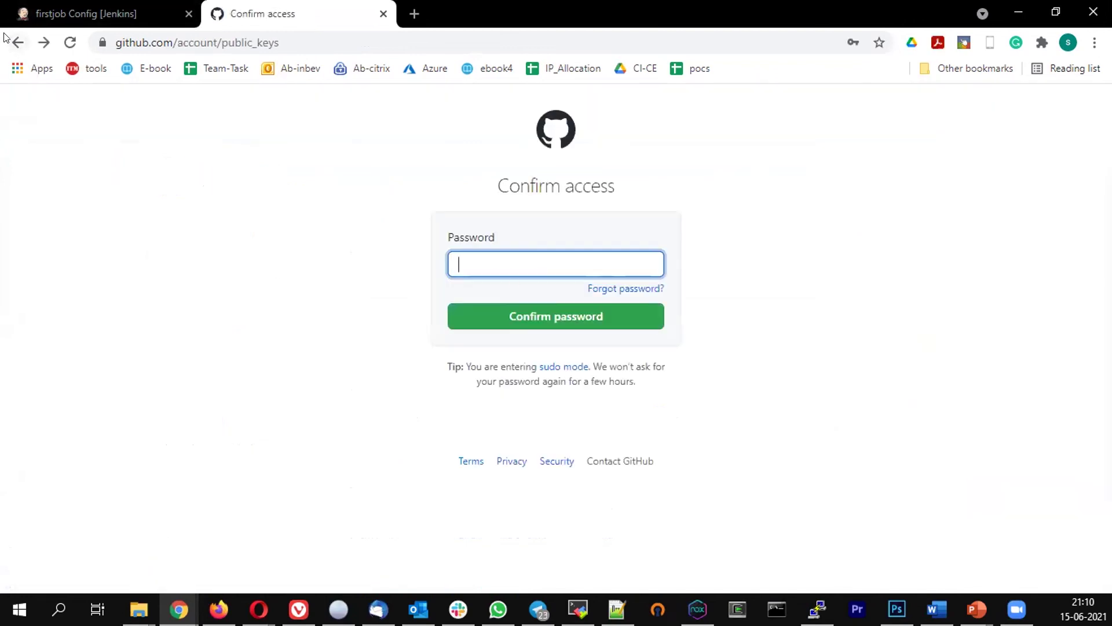
{"action": "left_click", "coordinate": [17, 42]}
{"action": "left_click", "coordinate": [17, 43]}
{"action": "left_click", "coordinate": [17, 43]}
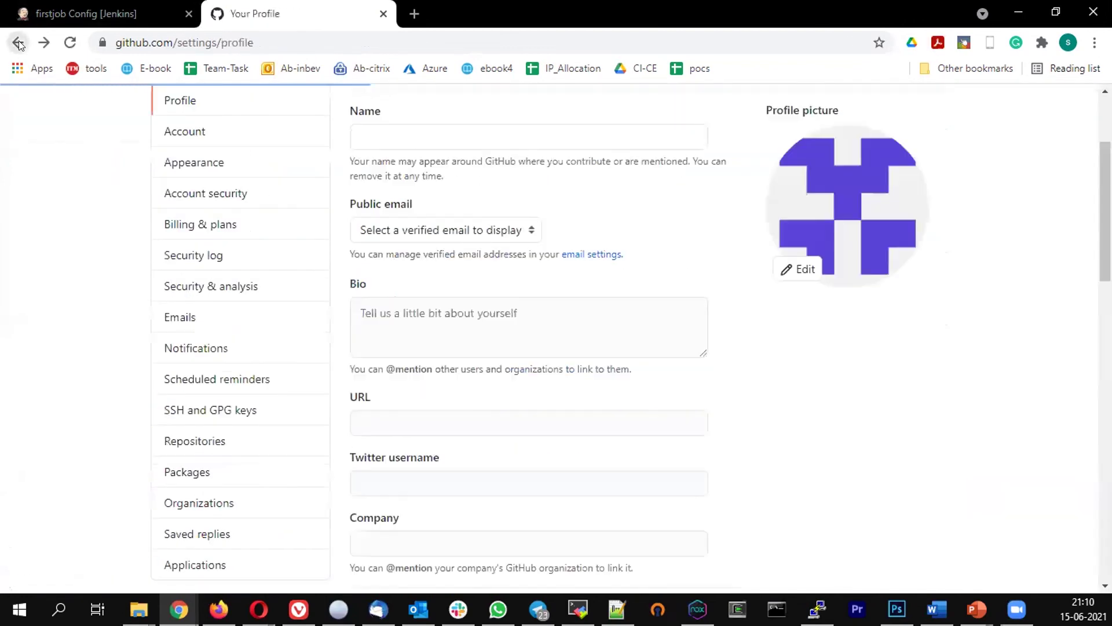
{"action": "scroll", "coordinate": [512, 286], "scroll_direction": "up", "scroll_amount": 3}
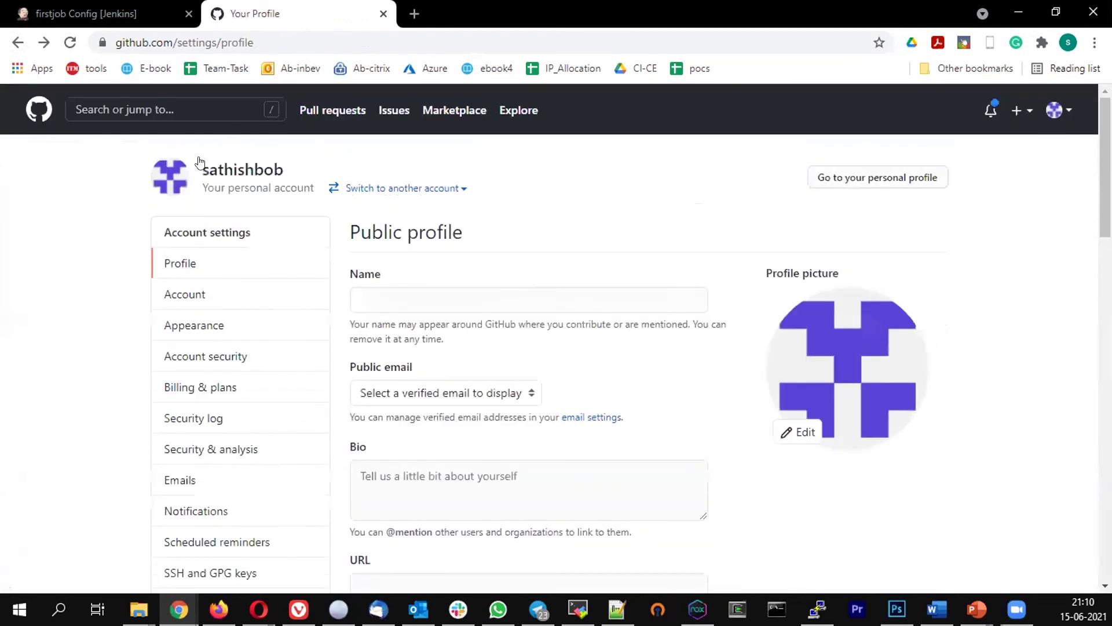
{"action": "left_click", "coordinate": [39, 110]}
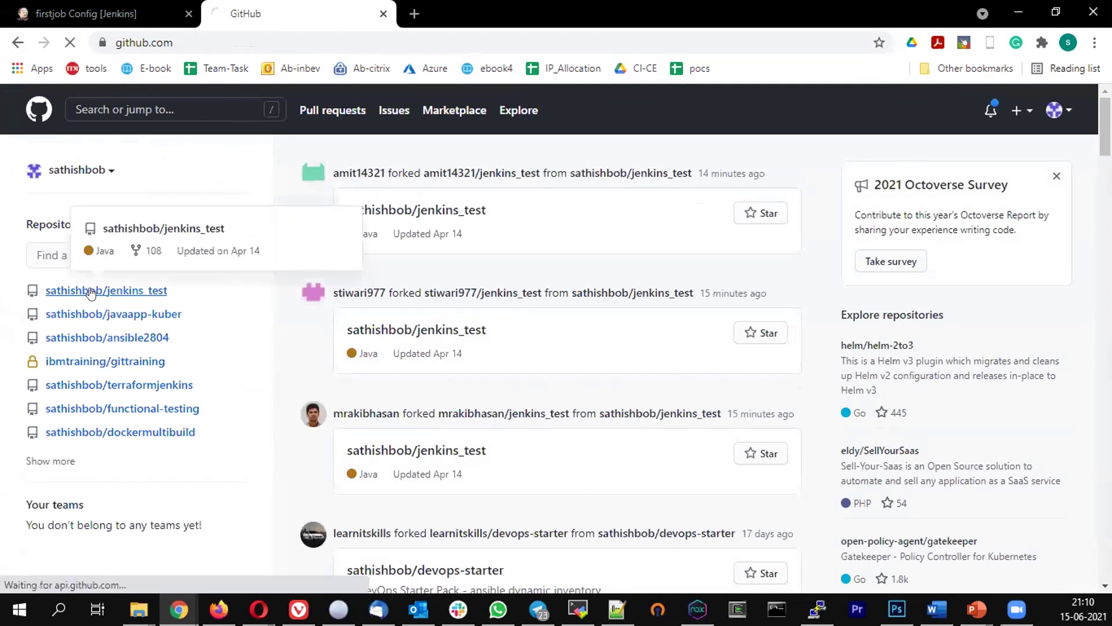
{"action": "left_click", "coordinate": [91, 291]}
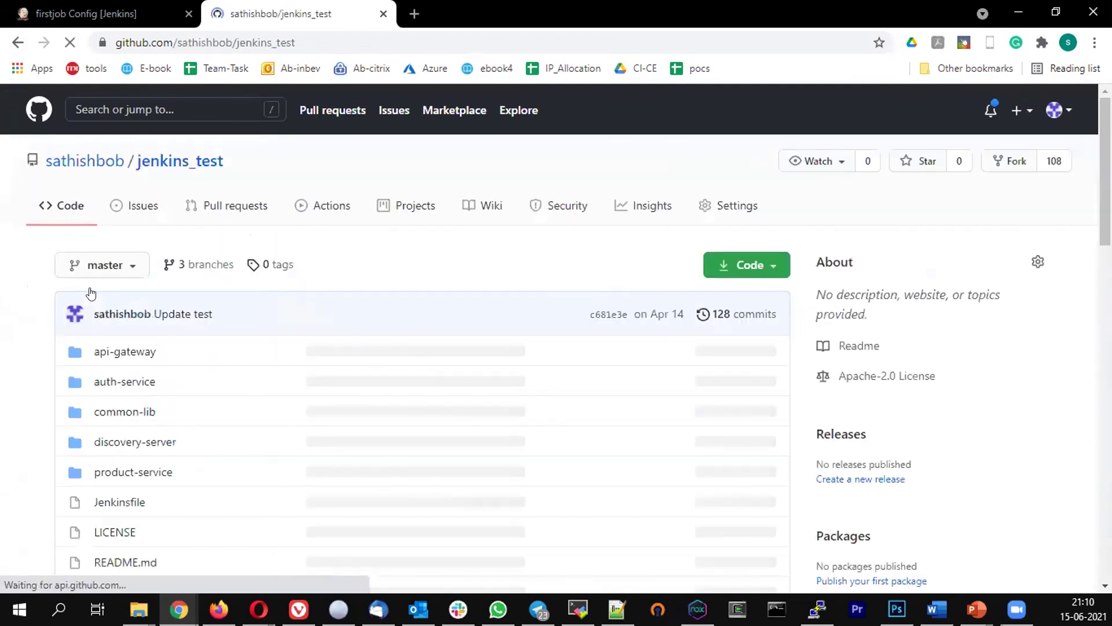
Copy the SSH clone URL of jenkins_test and paste it as the repository URL in the firstjob configuration
{"action": "left_click", "coordinate": [772, 265]}
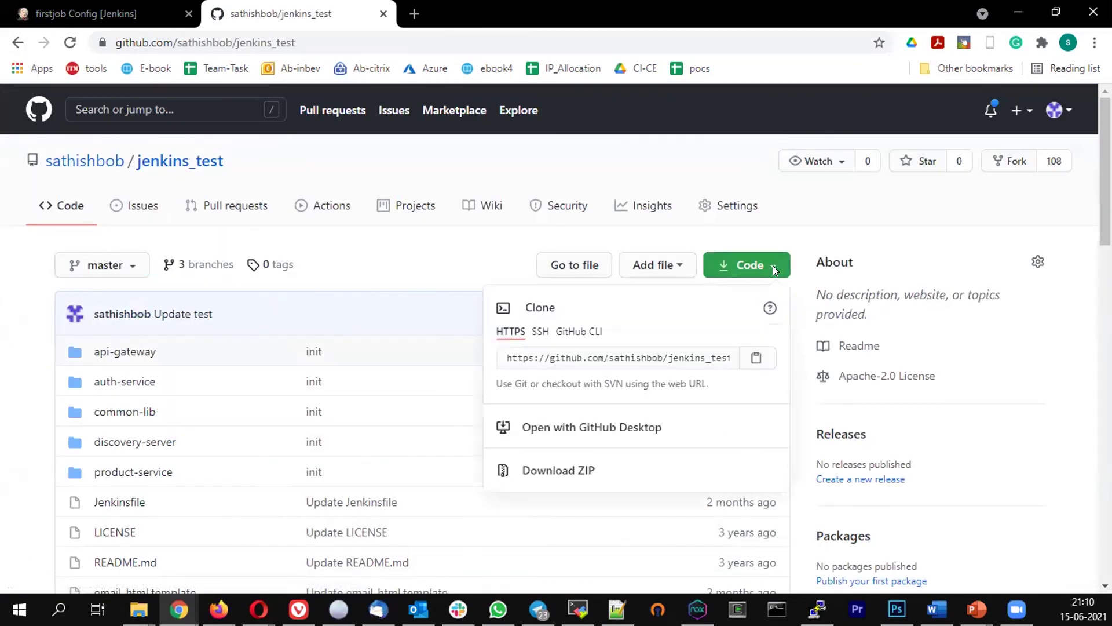
{"action": "left_click", "coordinate": [540, 334]}
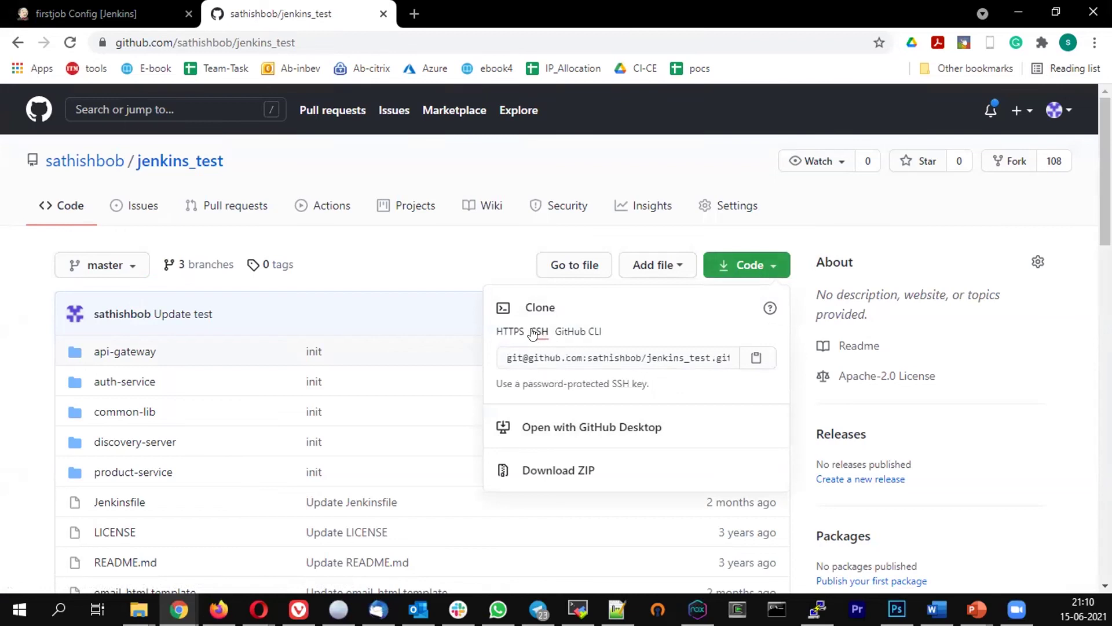
{"action": "left_click", "coordinate": [754, 360]}
{"action": "left_click", "coordinate": [87, 14]}
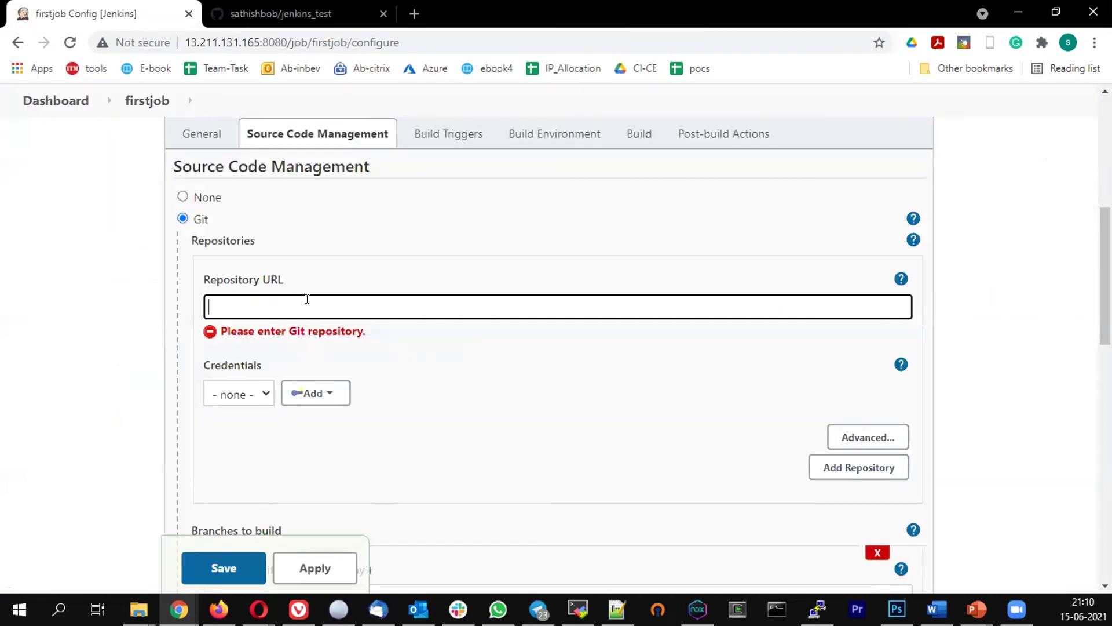
{"action": "key", "text": "ctrl+v"}
Review the SSH clone address of jenkins_test on GitHub, and return to the firstjob configuration in Jenkins
{"action": "left_click", "coordinate": [268, 15]}
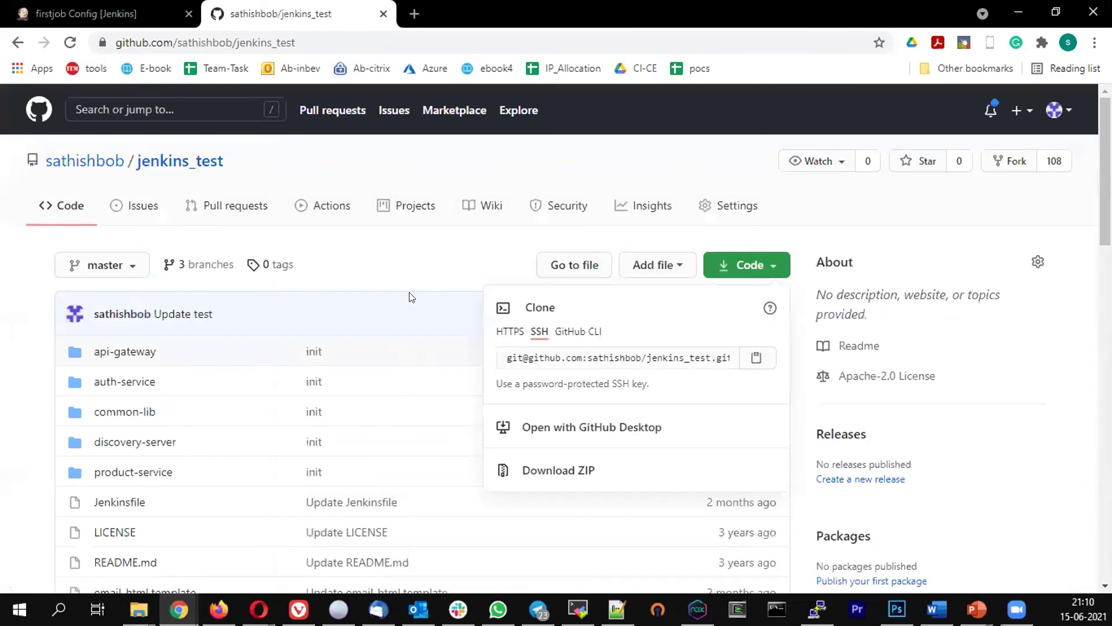
{"action": "left_click", "coordinate": [783, 227]}
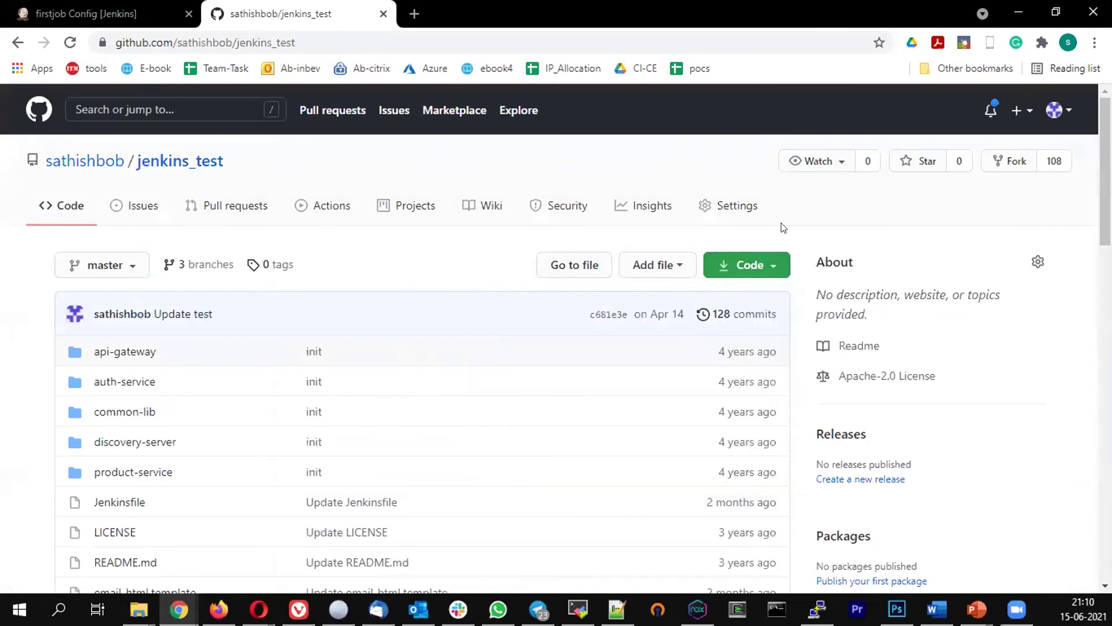
{"action": "left_click", "coordinate": [772, 269]}
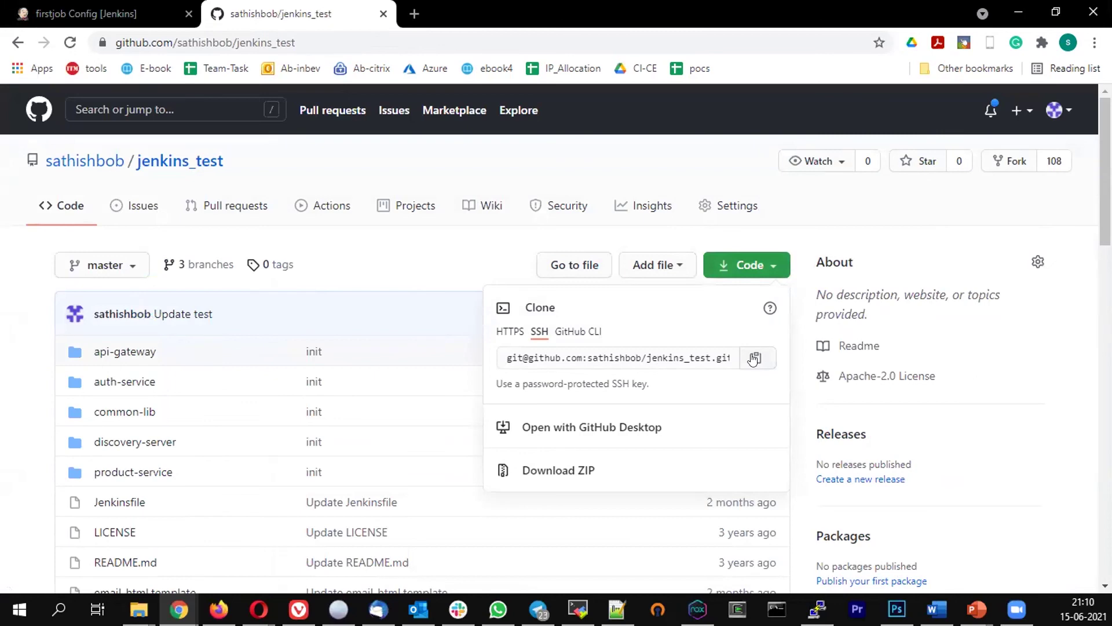
{"action": "left_click", "coordinate": [81, 13]}
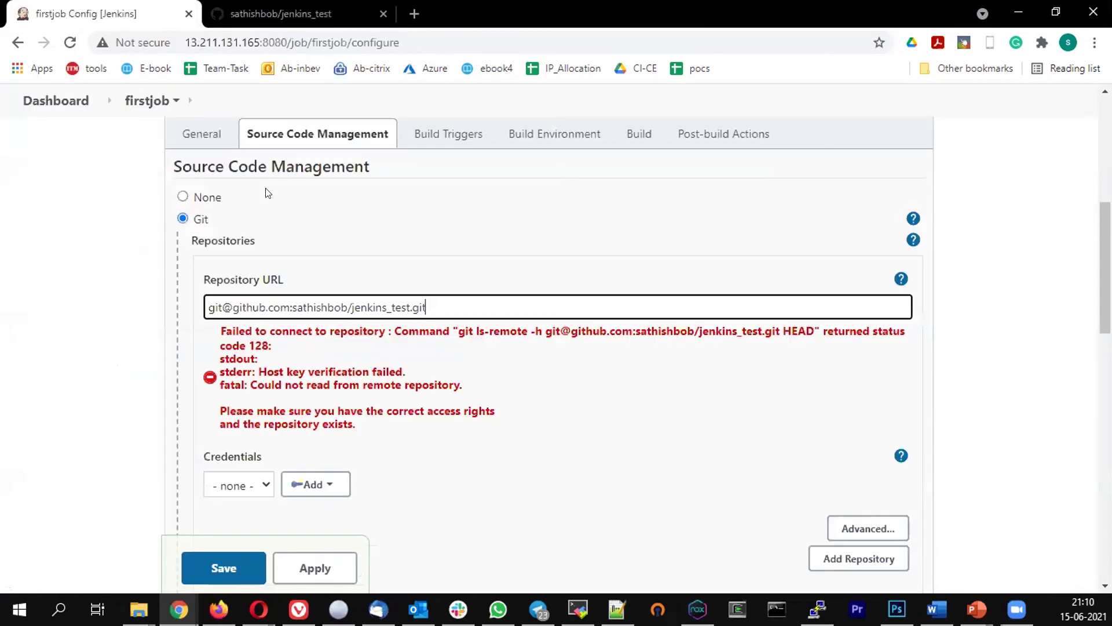
{"action": "left_click", "coordinate": [627, 386]}
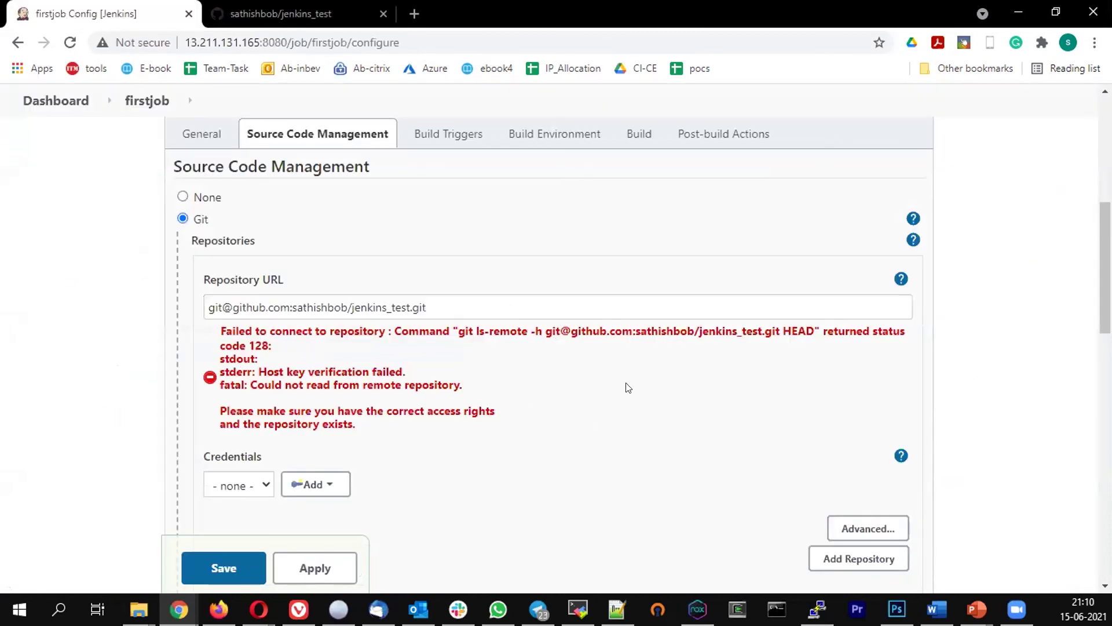
Set the repository credentials of firstjob to the stored git credential
{"action": "scroll", "coordinate": [521, 376], "scroll_direction": "down", "scroll_amount": 1}
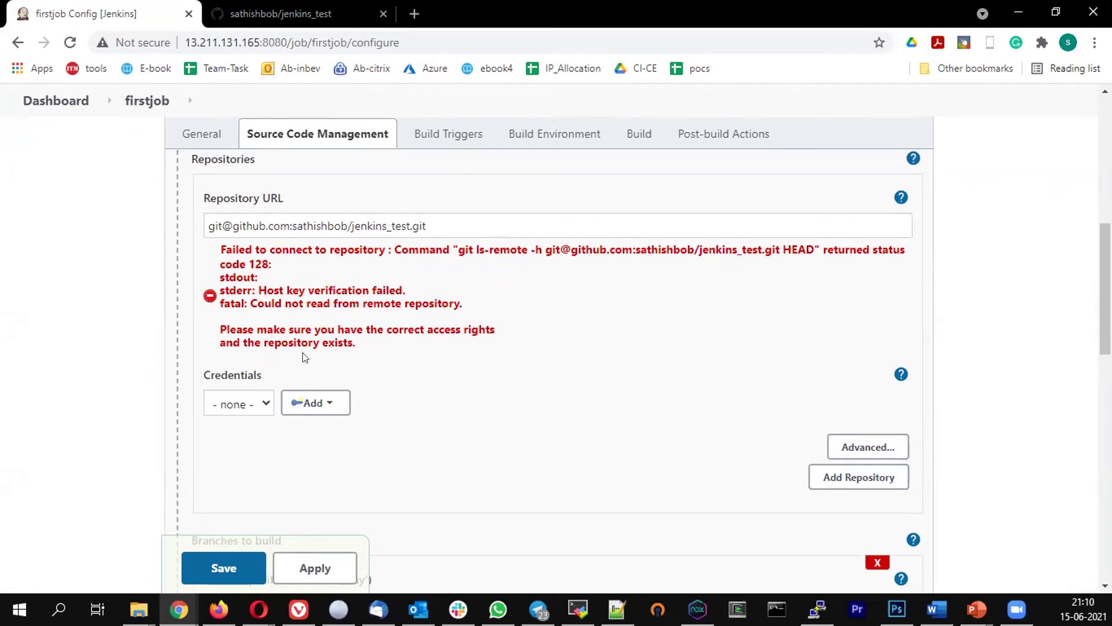
{"action": "left_click", "coordinate": [254, 410]}
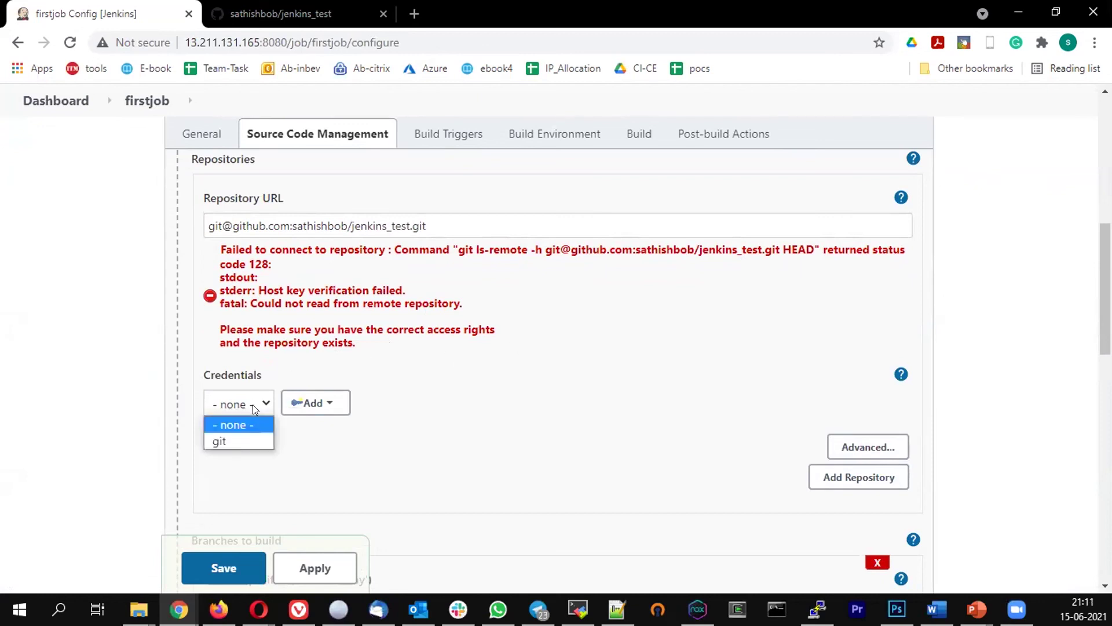
{"action": "left_click", "coordinate": [241, 441]}
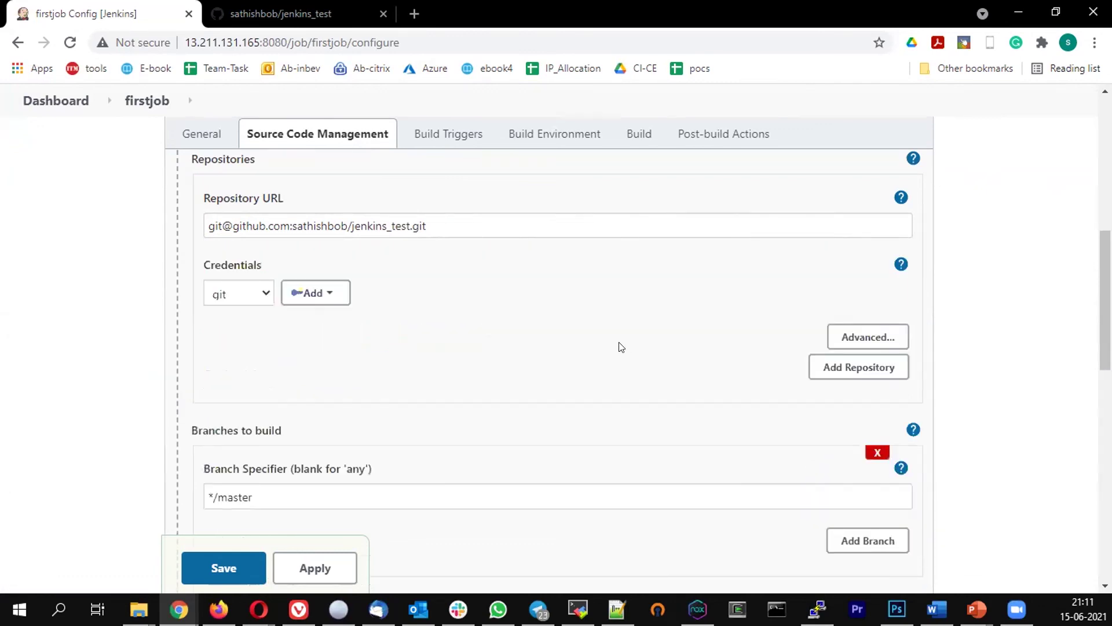
Compare the */master branch specifier with the branch of jenkins_test on GitHub, and save the firstjob configuration
{"action": "scroll", "coordinate": [613, 346], "scroll_direction": "up", "scroll_amount": 1}
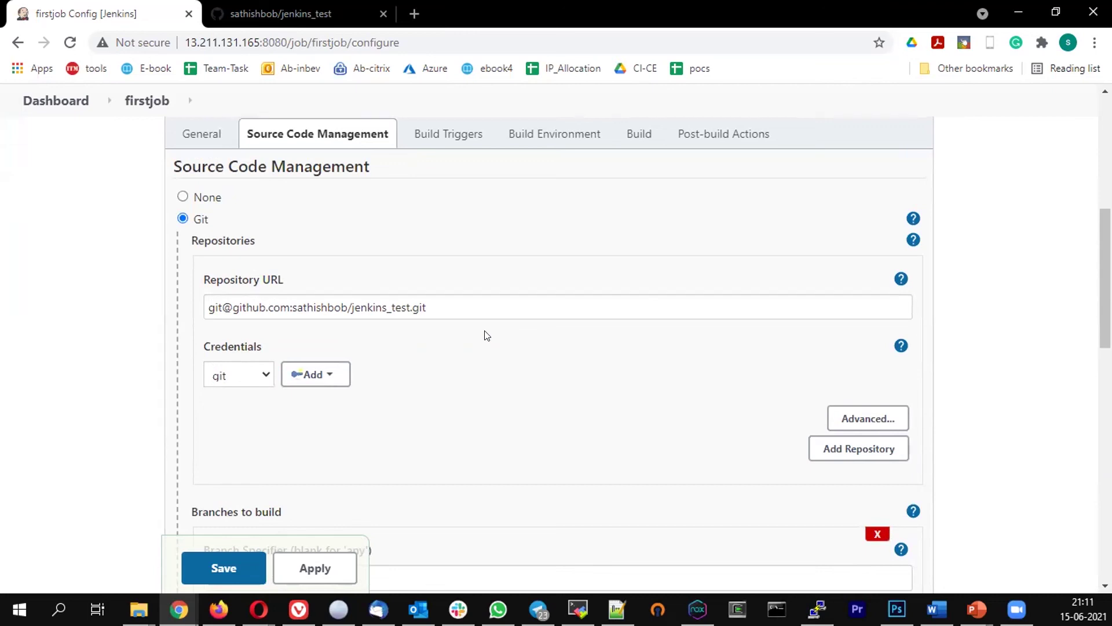
{"action": "scroll", "coordinate": [487, 335], "scroll_direction": "down", "scroll_amount": 3}
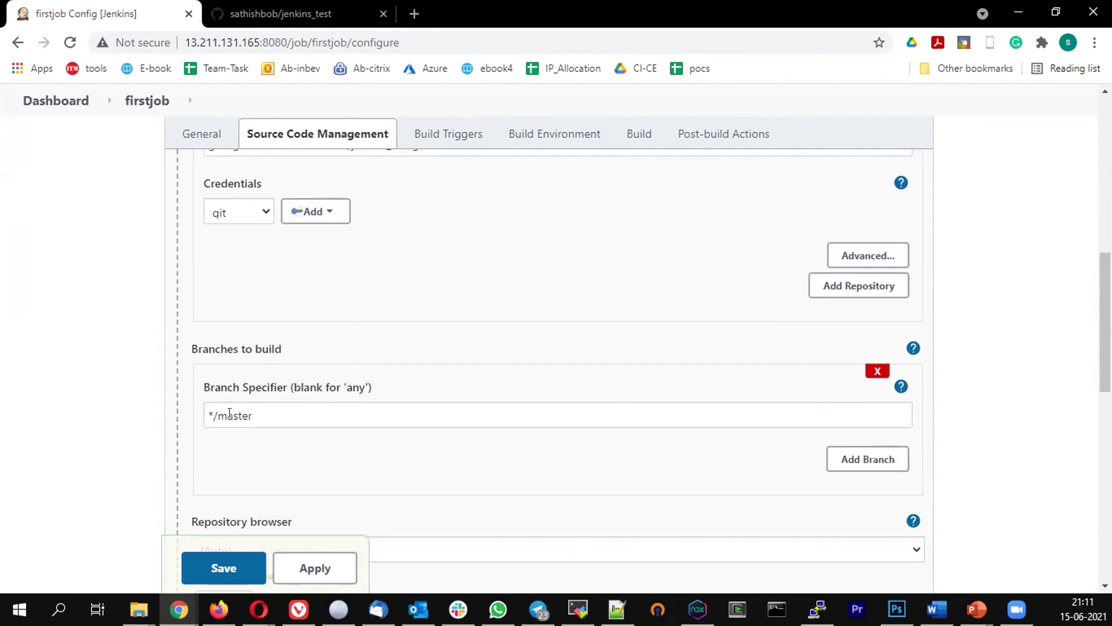
{"action": "double_click", "coordinate": [229, 413]}
{"action": "left_click", "coordinate": [278, 14]}
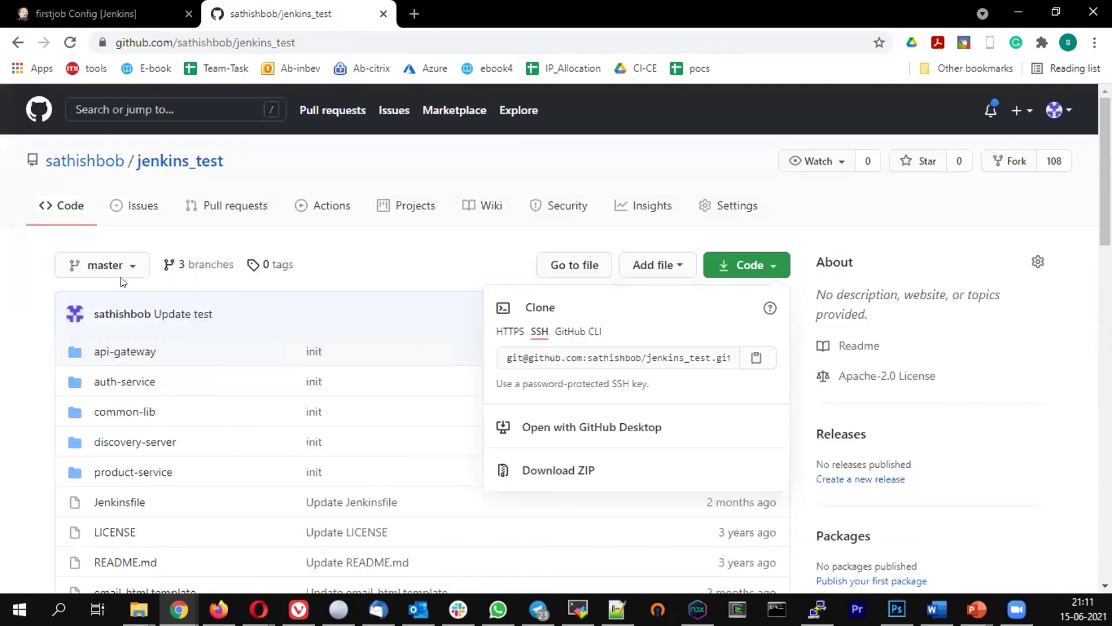
{"action": "left_click", "coordinate": [110, 17]}
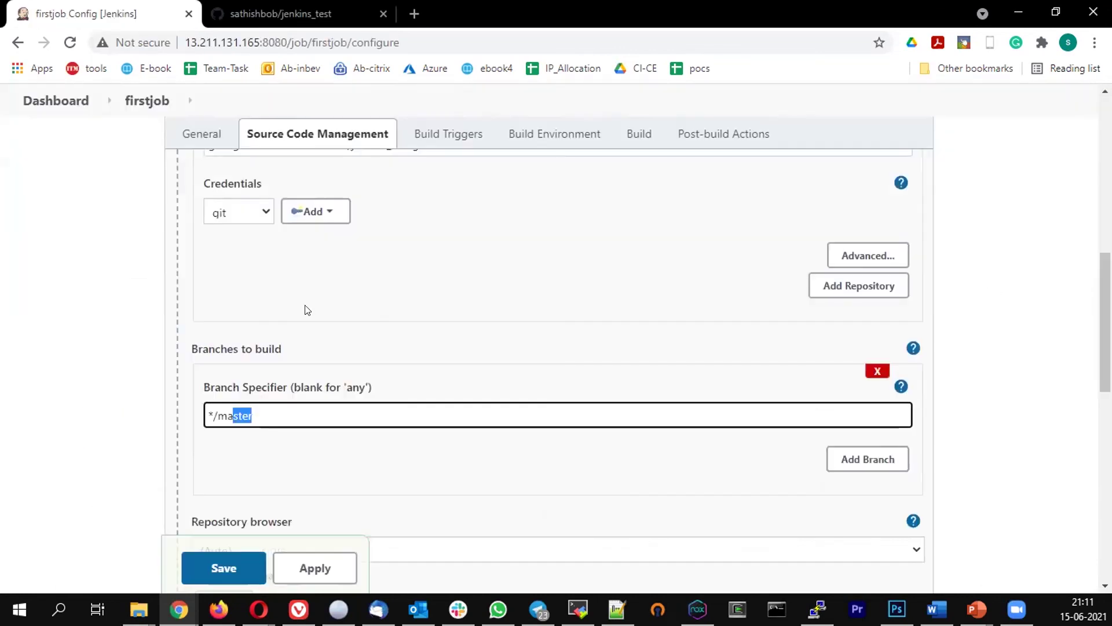
{"action": "scroll", "coordinate": [361, 346], "scroll_direction": "down", "scroll_amount": 3}
{"action": "scroll", "coordinate": [361, 346], "scroll_direction": "down", "scroll_amount": 9}
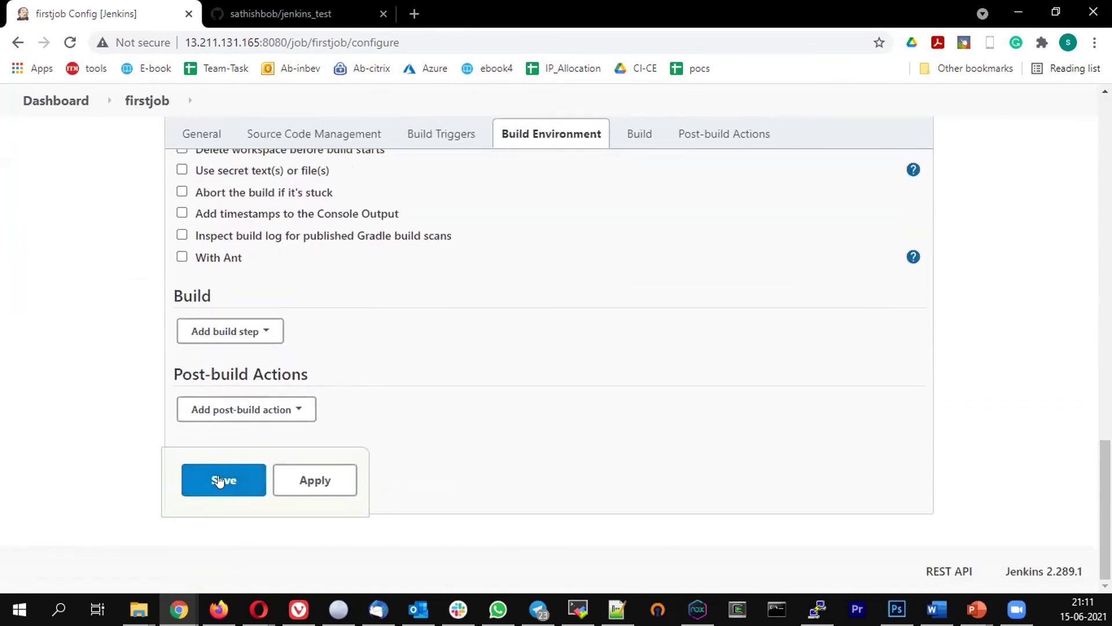
{"action": "left_click", "coordinate": [219, 481]}
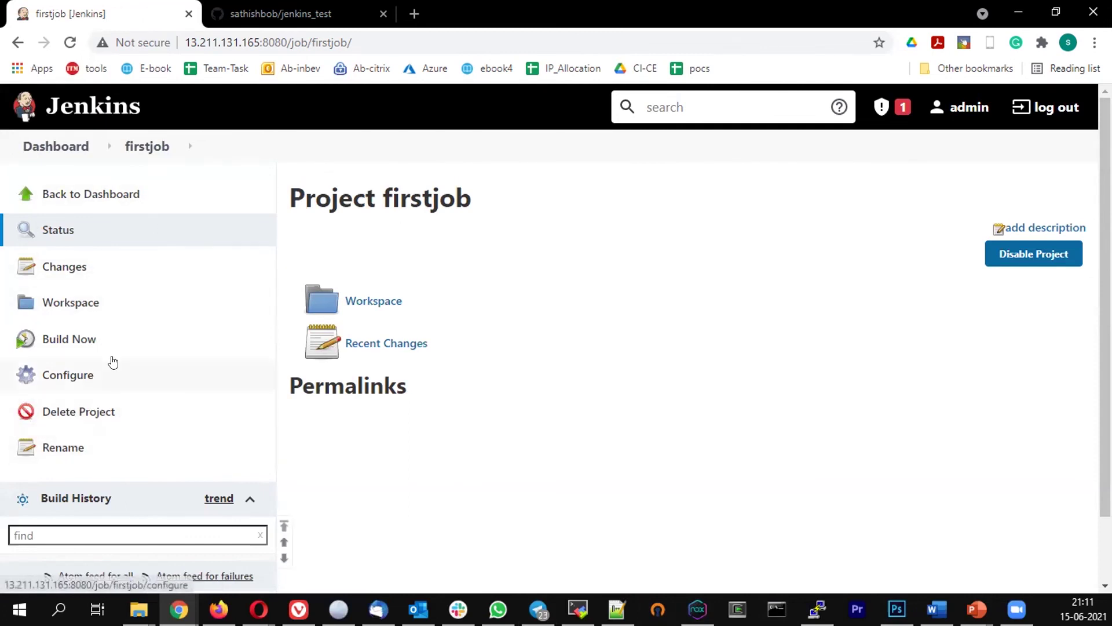
Start a build of firstjob and check its entry in the build history
{"action": "scroll", "coordinate": [226, 320], "scroll_direction": "down", "scroll_amount": 1}
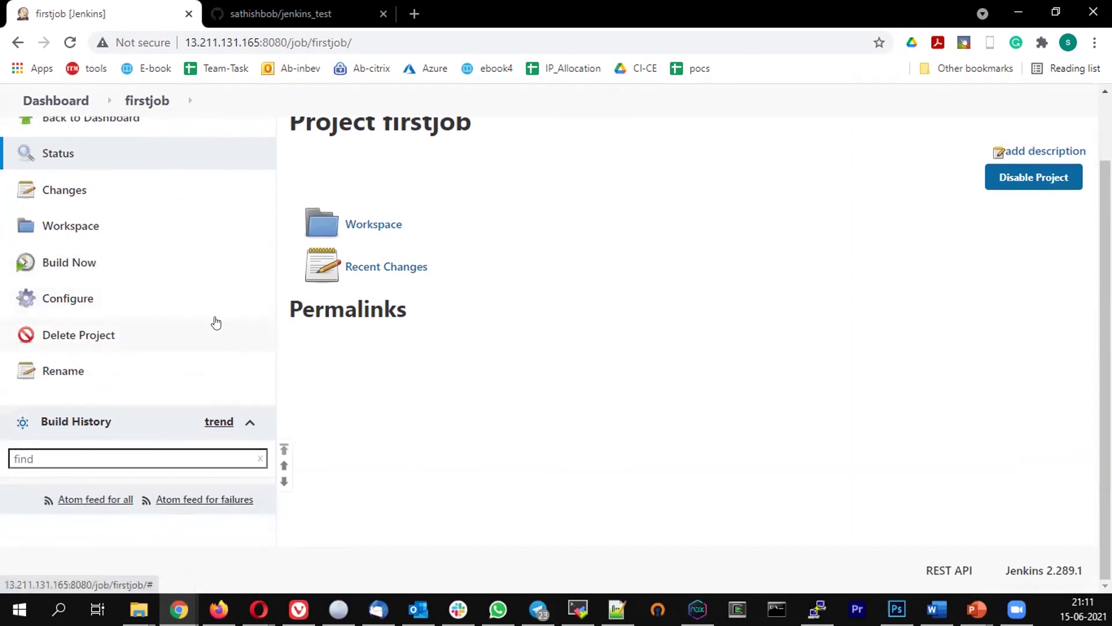
{"action": "scroll", "coordinate": [159, 305], "scroll_direction": "up", "scroll_amount": 1}
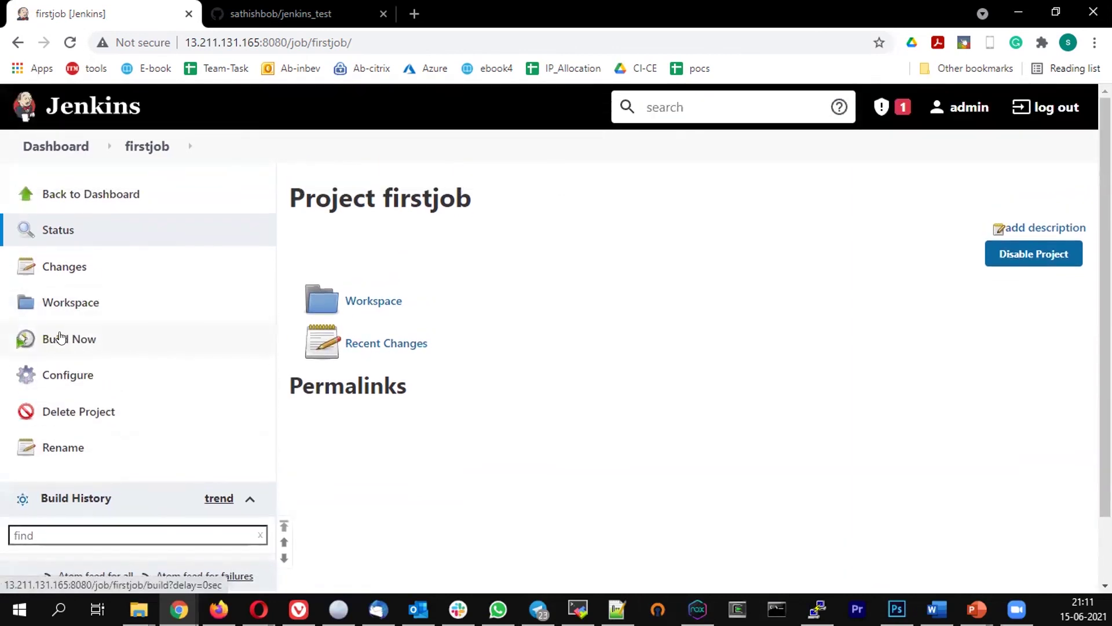
{"action": "left_click", "coordinate": [61, 338]}
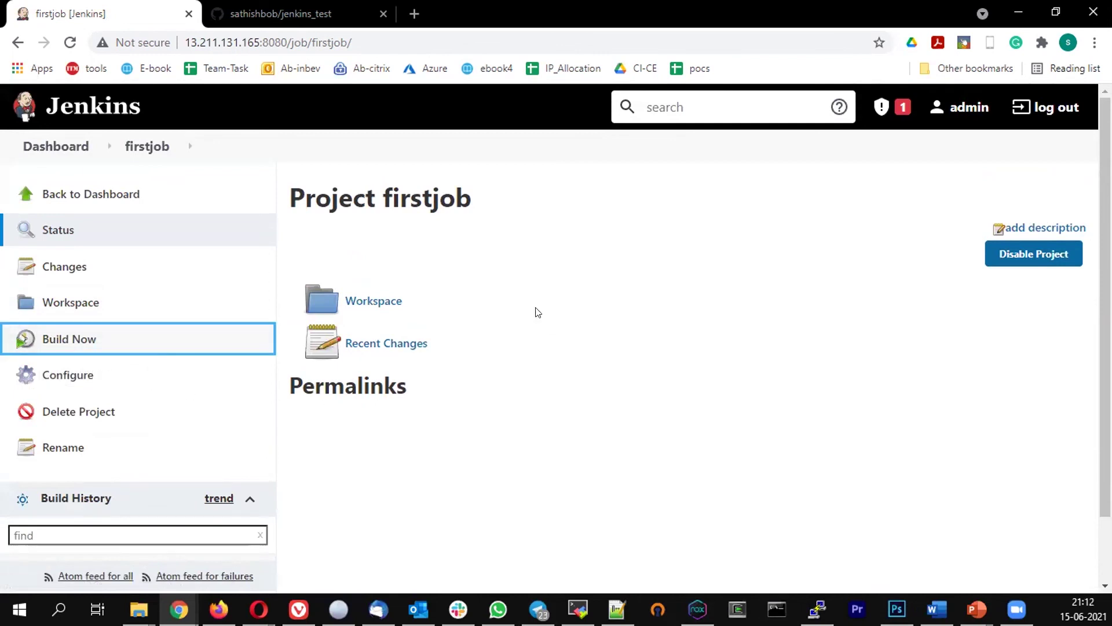
{"action": "scroll", "coordinate": [533, 311], "scroll_direction": "down", "scroll_amount": 2}
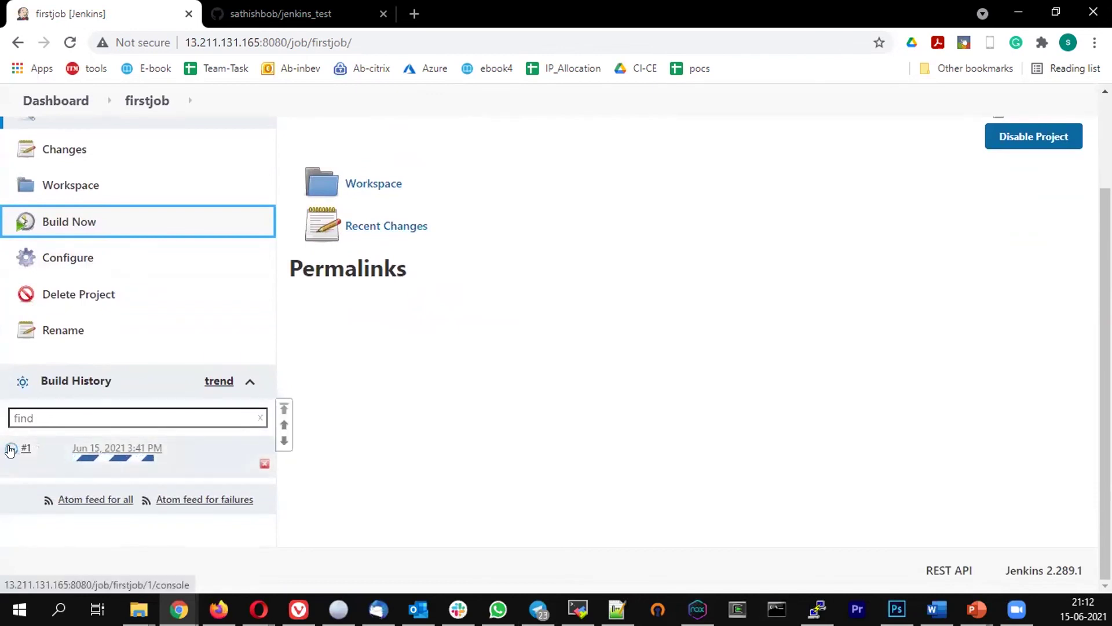
{"action": "mouse_move", "coordinate": [29, 451]}
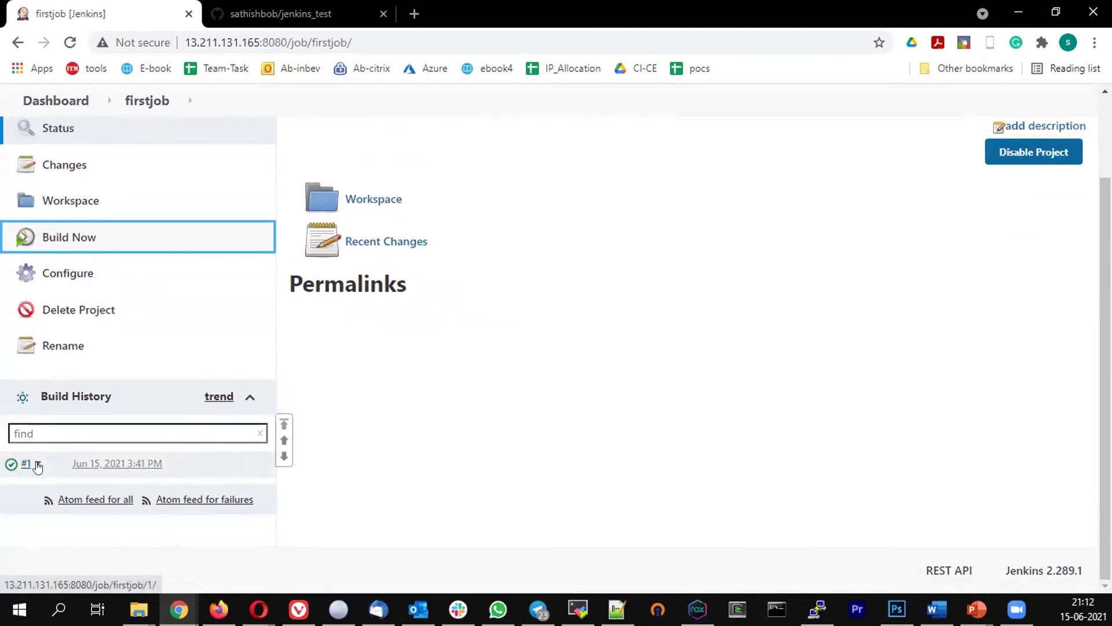